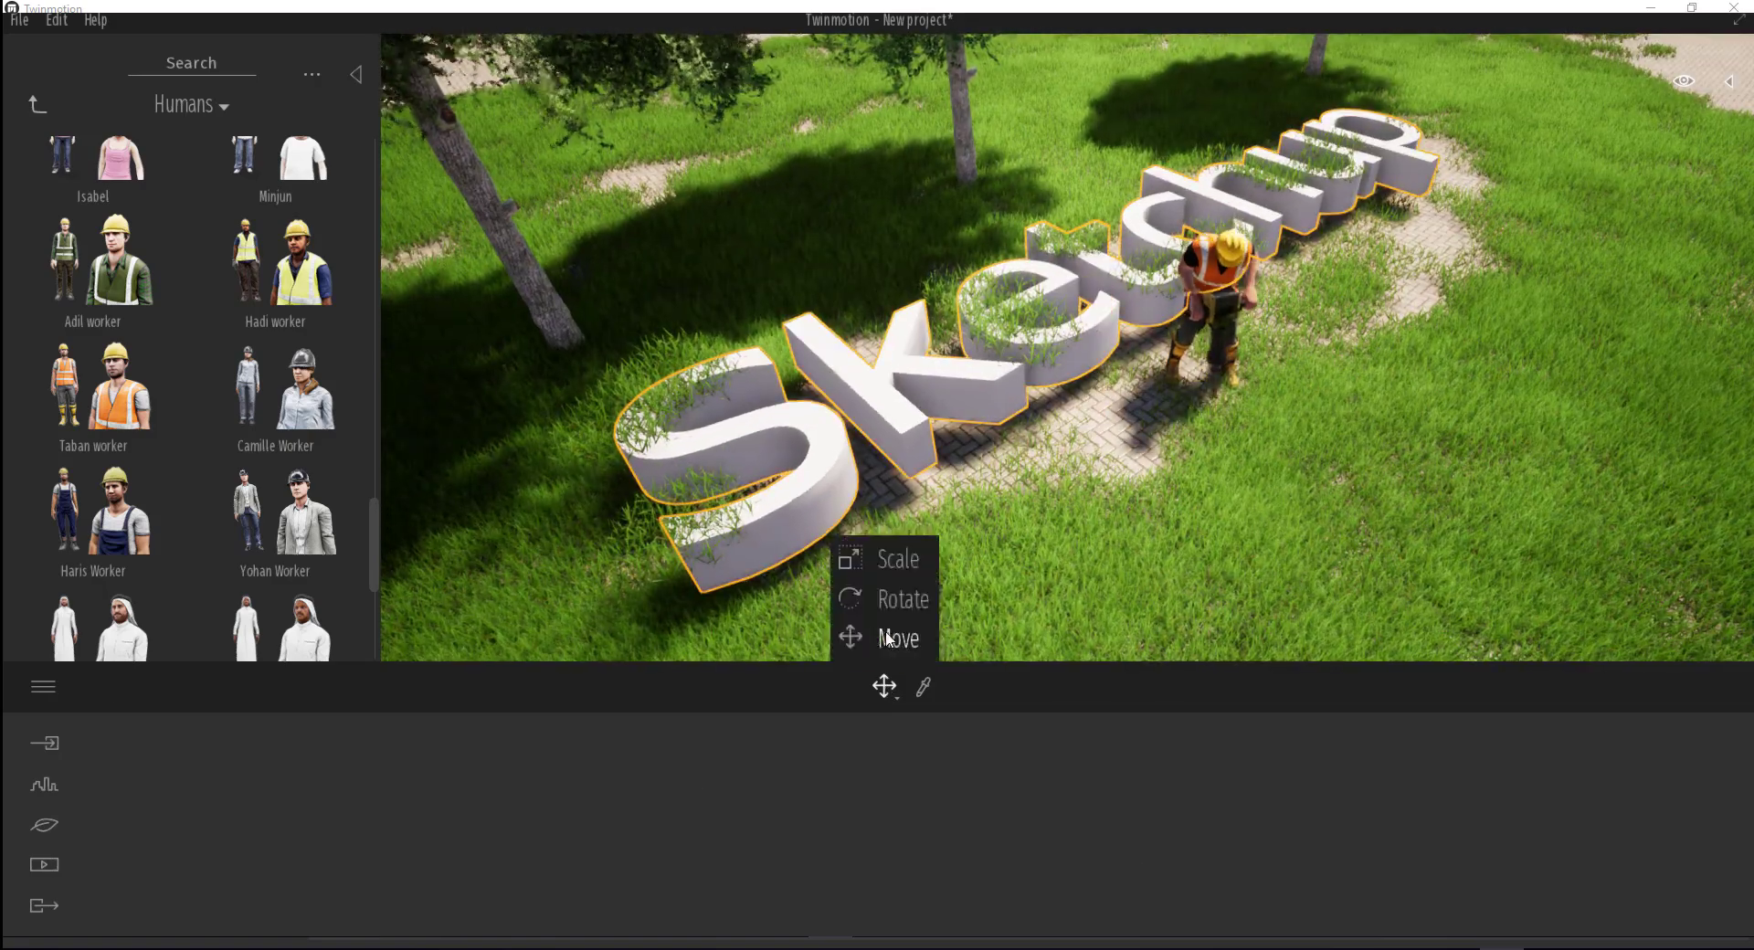
Create a New container in the Scenegraph and move the Sketchup text item into it
left_click(888, 640)
right_click_drag(889, 640, 731, 630)
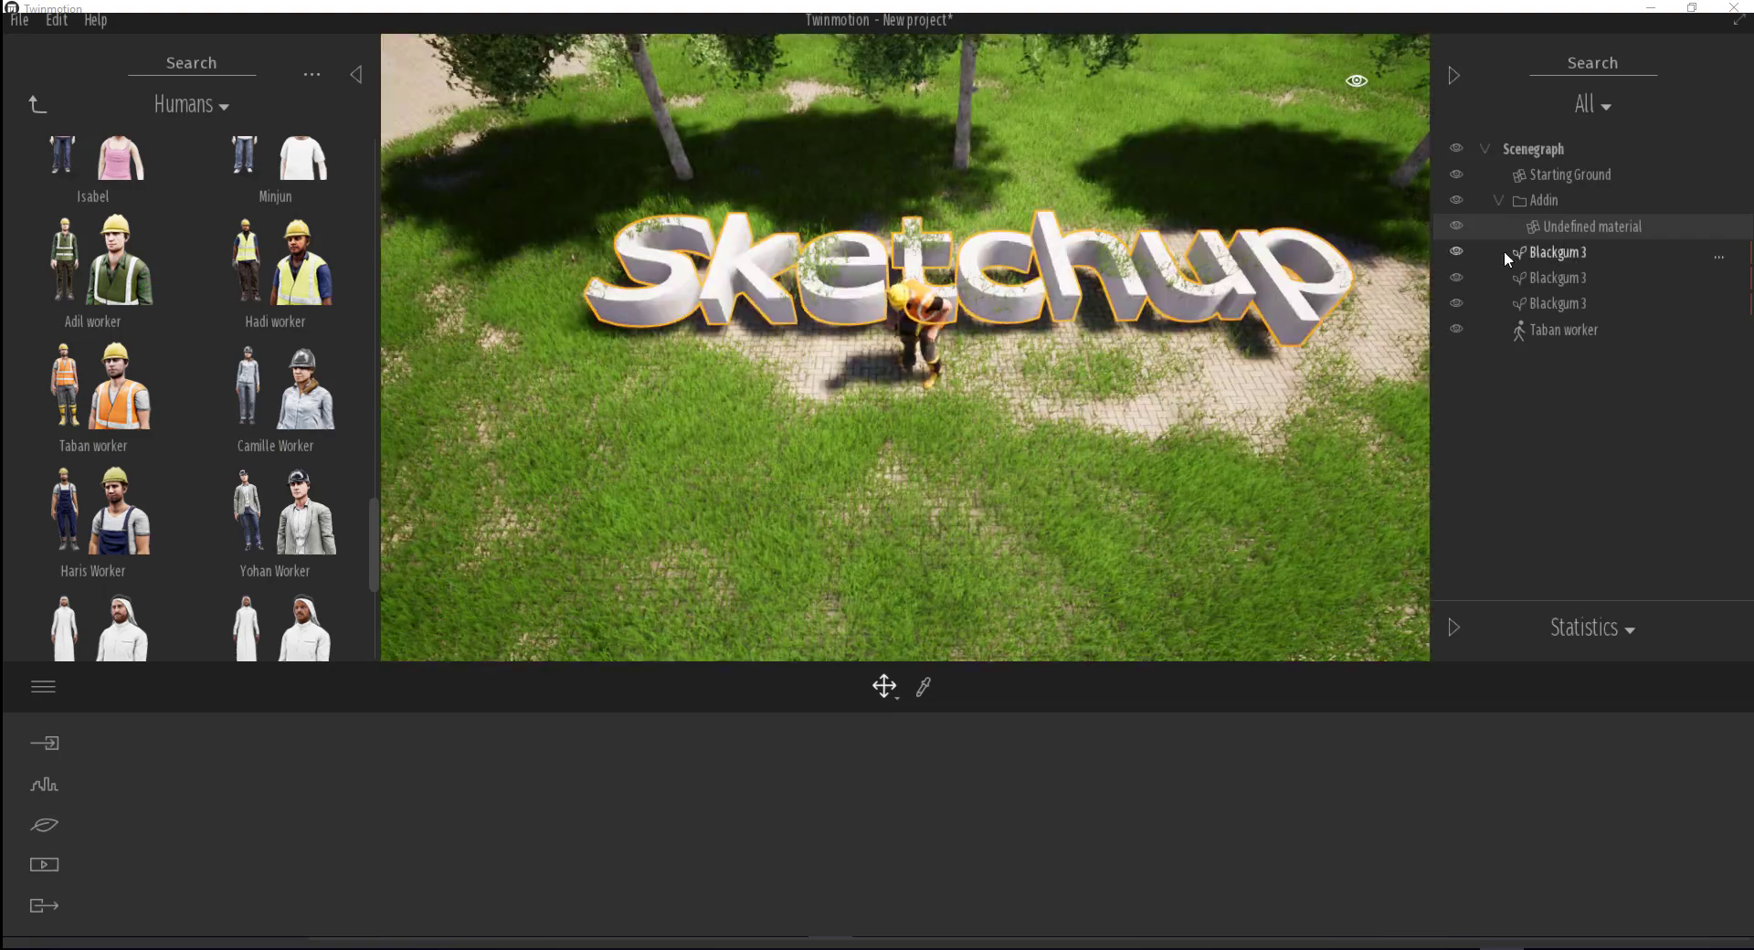
right_click(1566, 232)
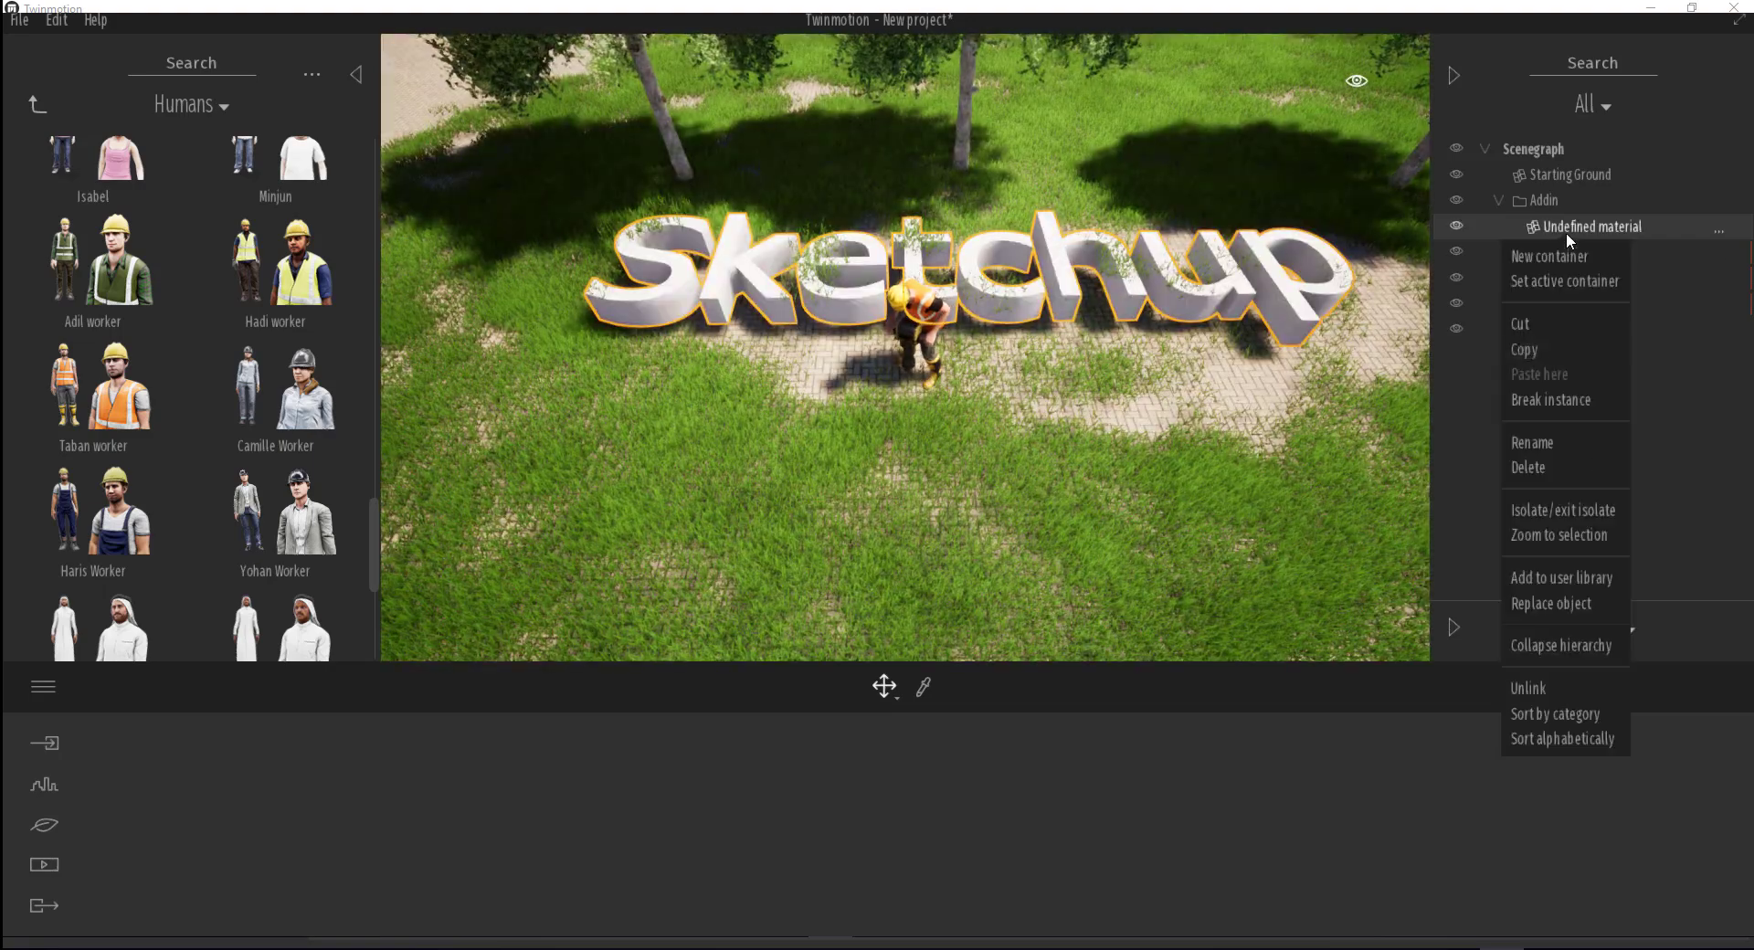
left_click(1549, 256)
right_click(1567, 230)
left_click_drag(1581, 226, 1570, 252)
double_click(1504, 227)
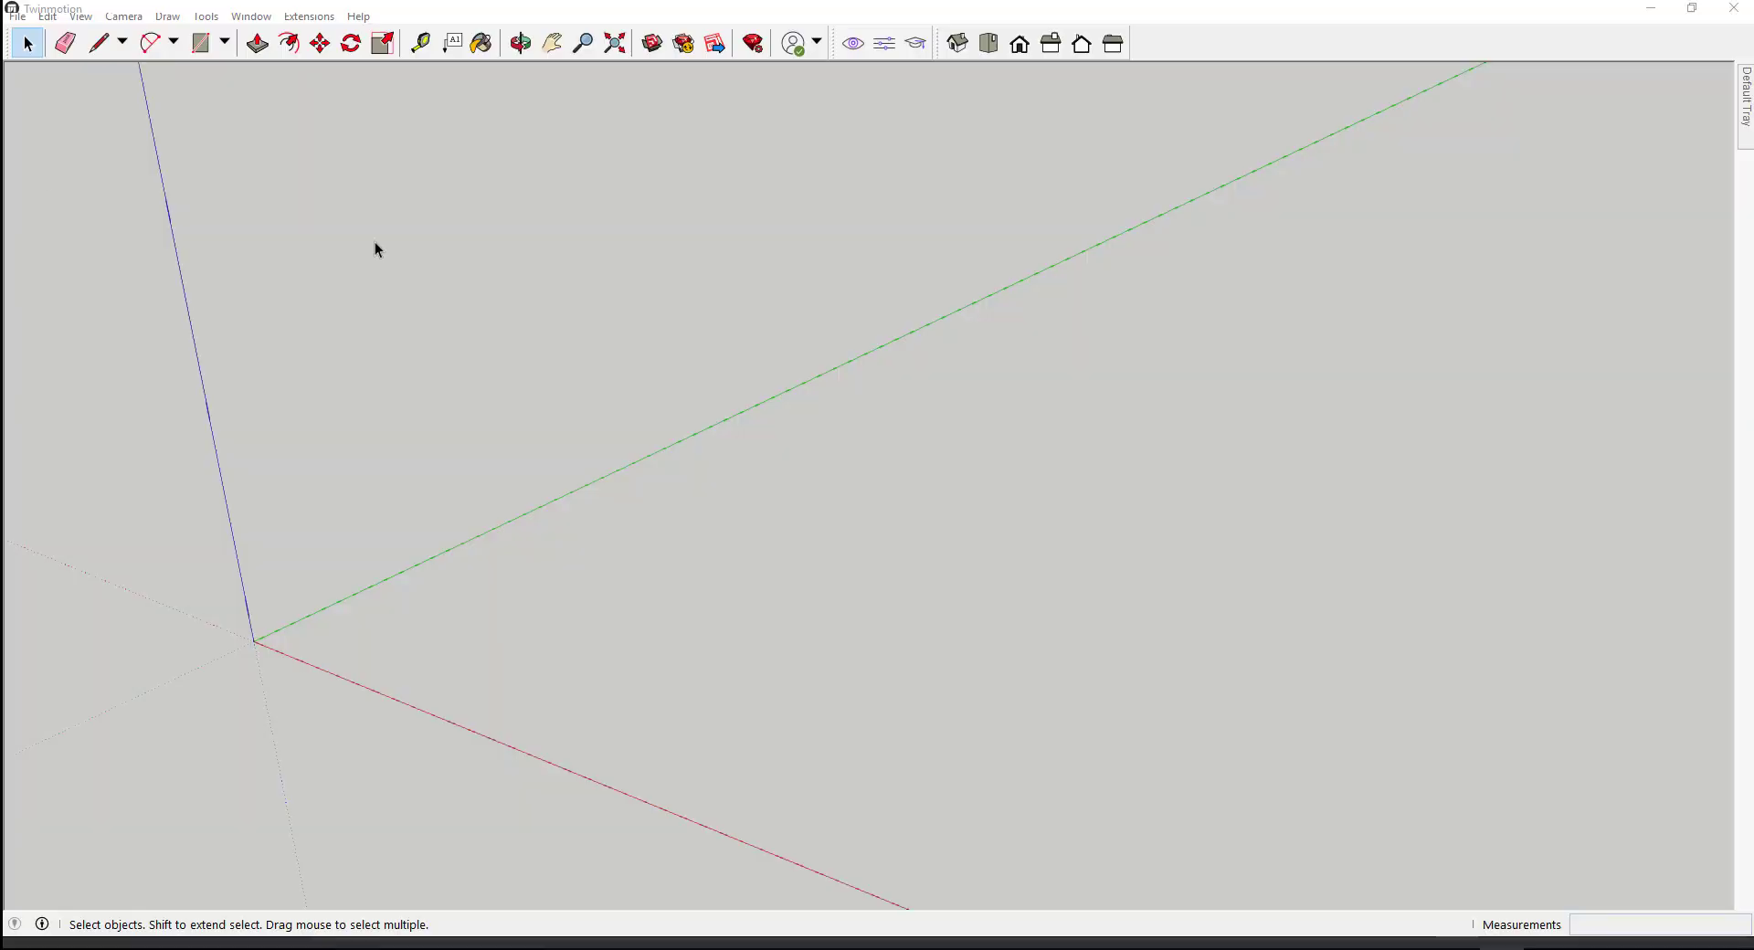
Create extruded 3D text reading 'Sketchup' with the 3D Text tool
left_click(124, 16)
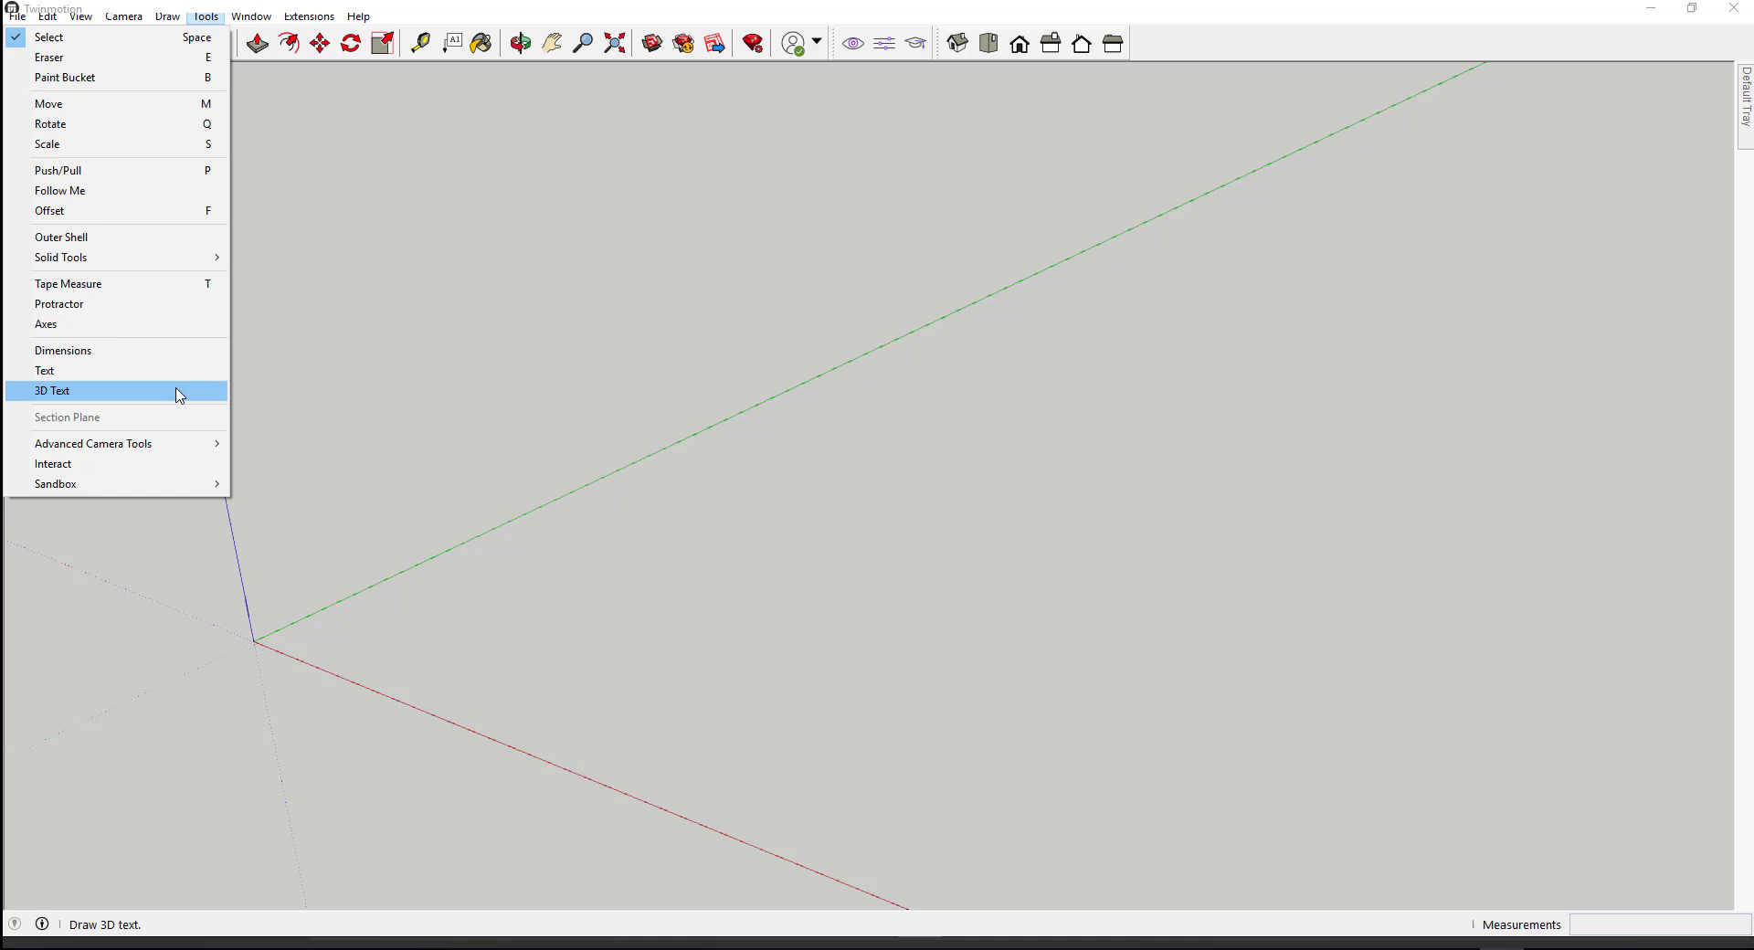
left_click(179, 395)
type("sKETCHU")
key("BackSpace")
key("BackSpace")
key("BackSpace")
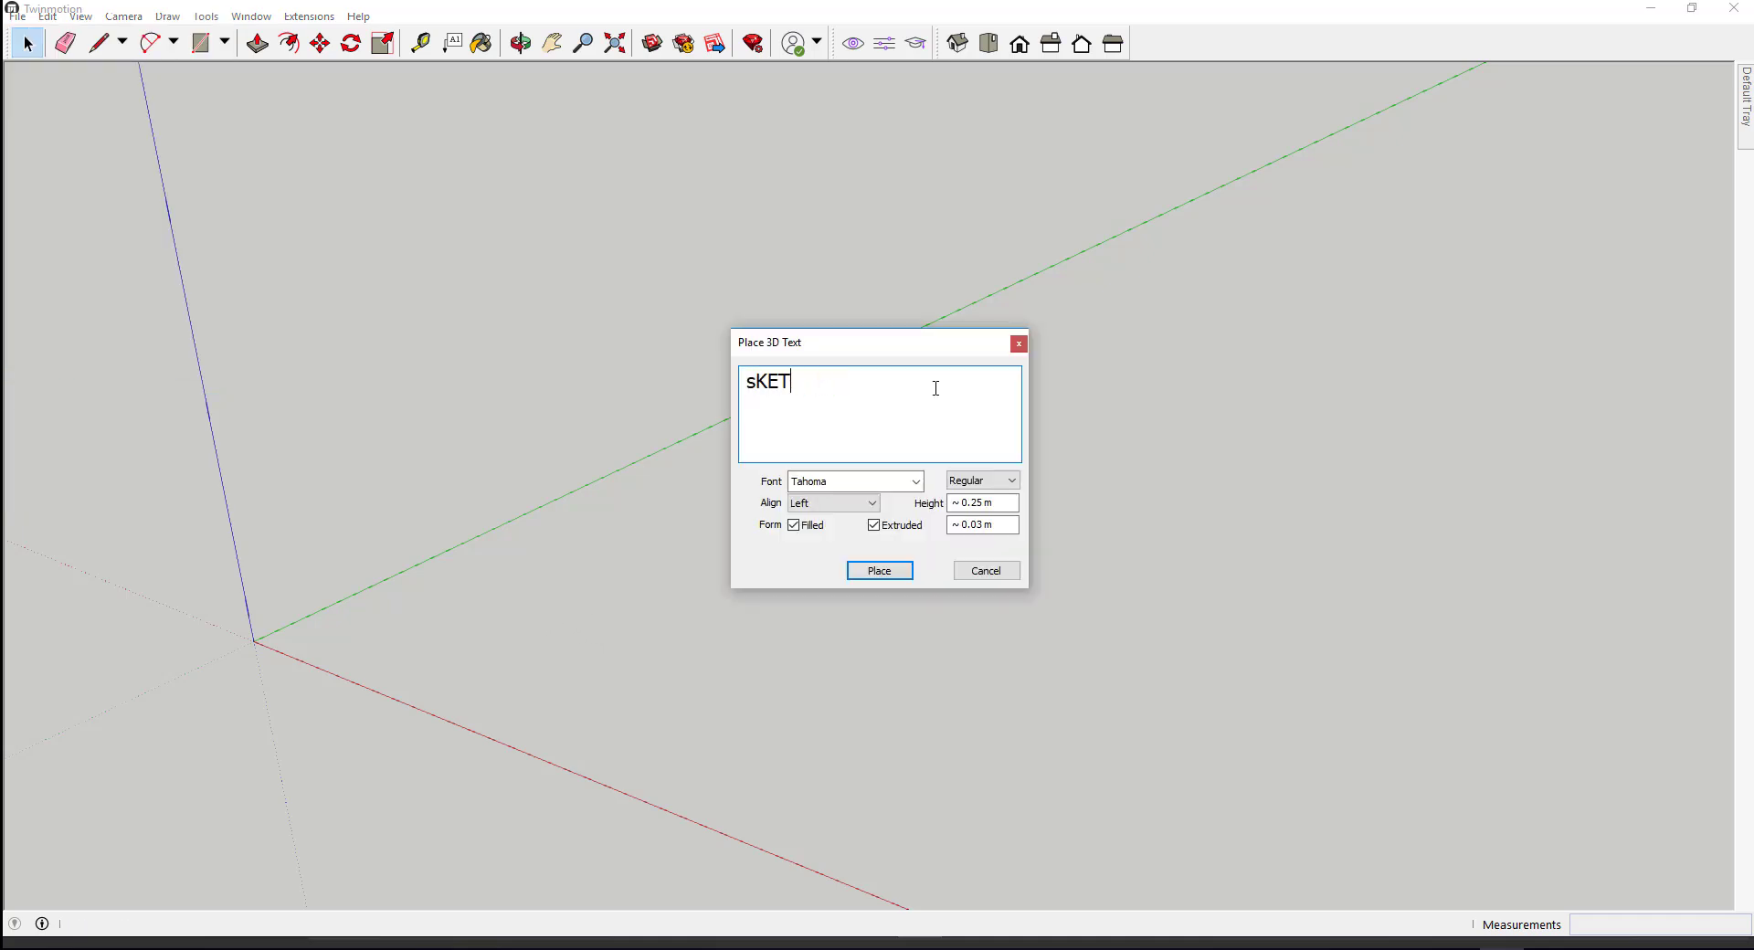
key("BackSpace")
key("BackSpace")
key("BackSpace")
key("BackSpace")
type("Sketchup")
left_click(893, 574)
Drop the Sketchup text into the model and scale it up
scroll(470, 619, "up", 3)
scroll(485, 639, "up", 4)
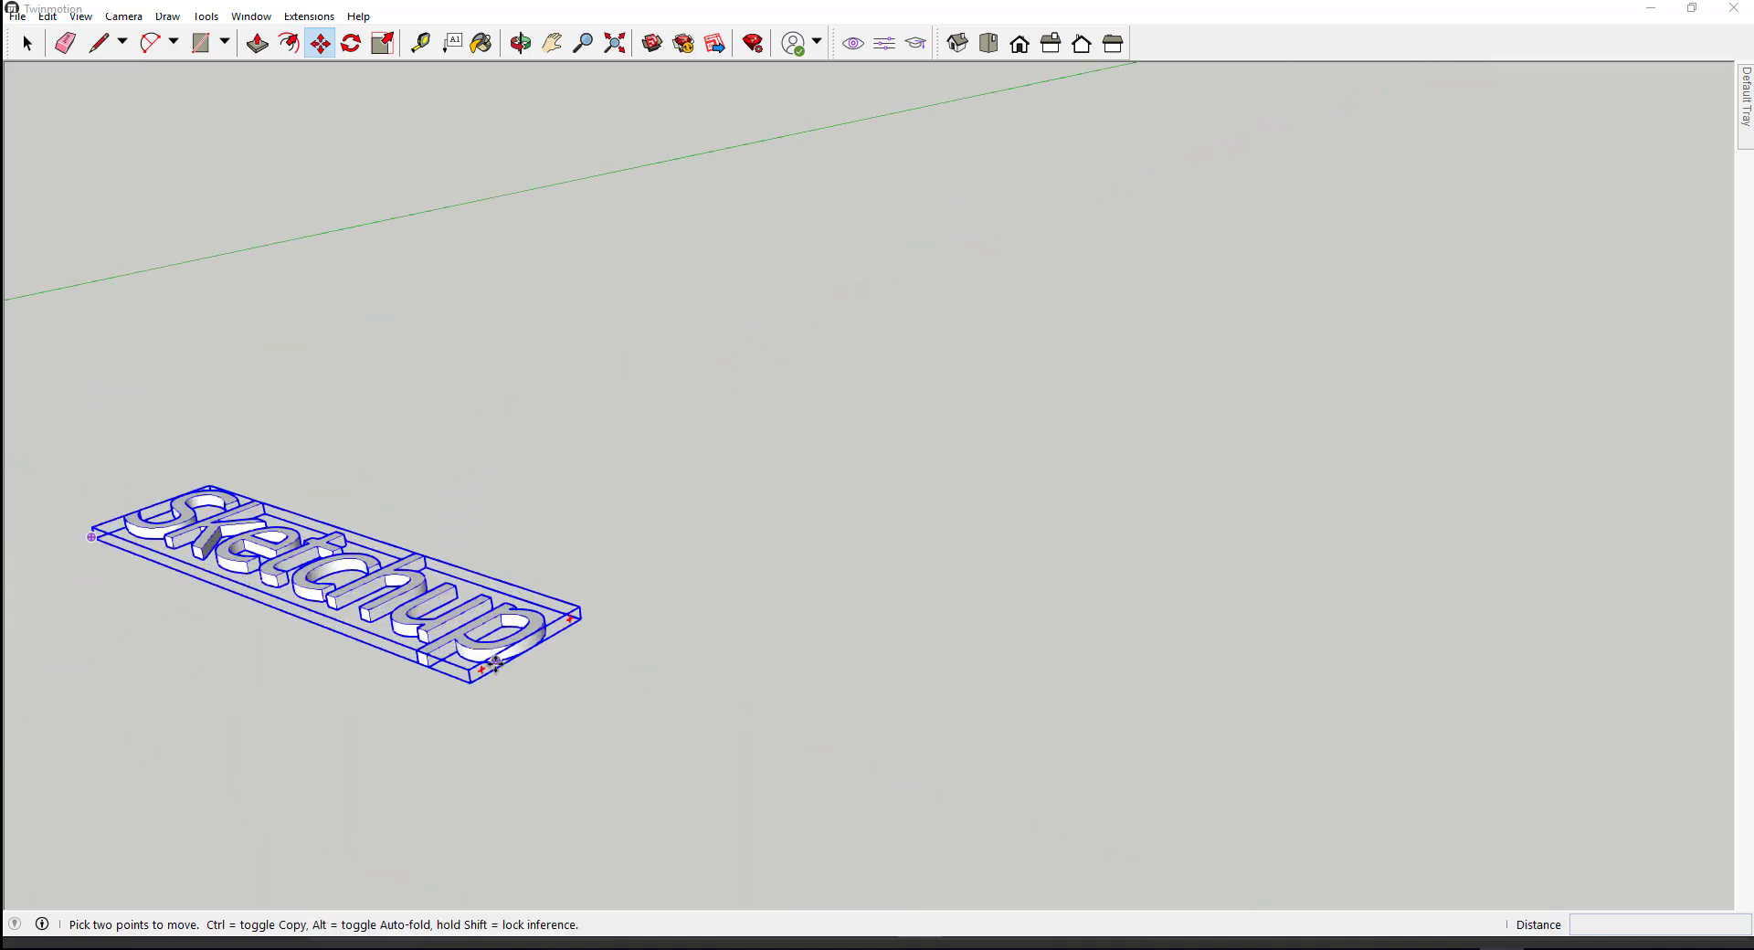
left_click(495, 664)
key("s")
scroll(669, 793, "down", 5)
scroll(548, 704, "up", 4)
left_click(1423, 815)
scroll(1534, 631, "down", 3)
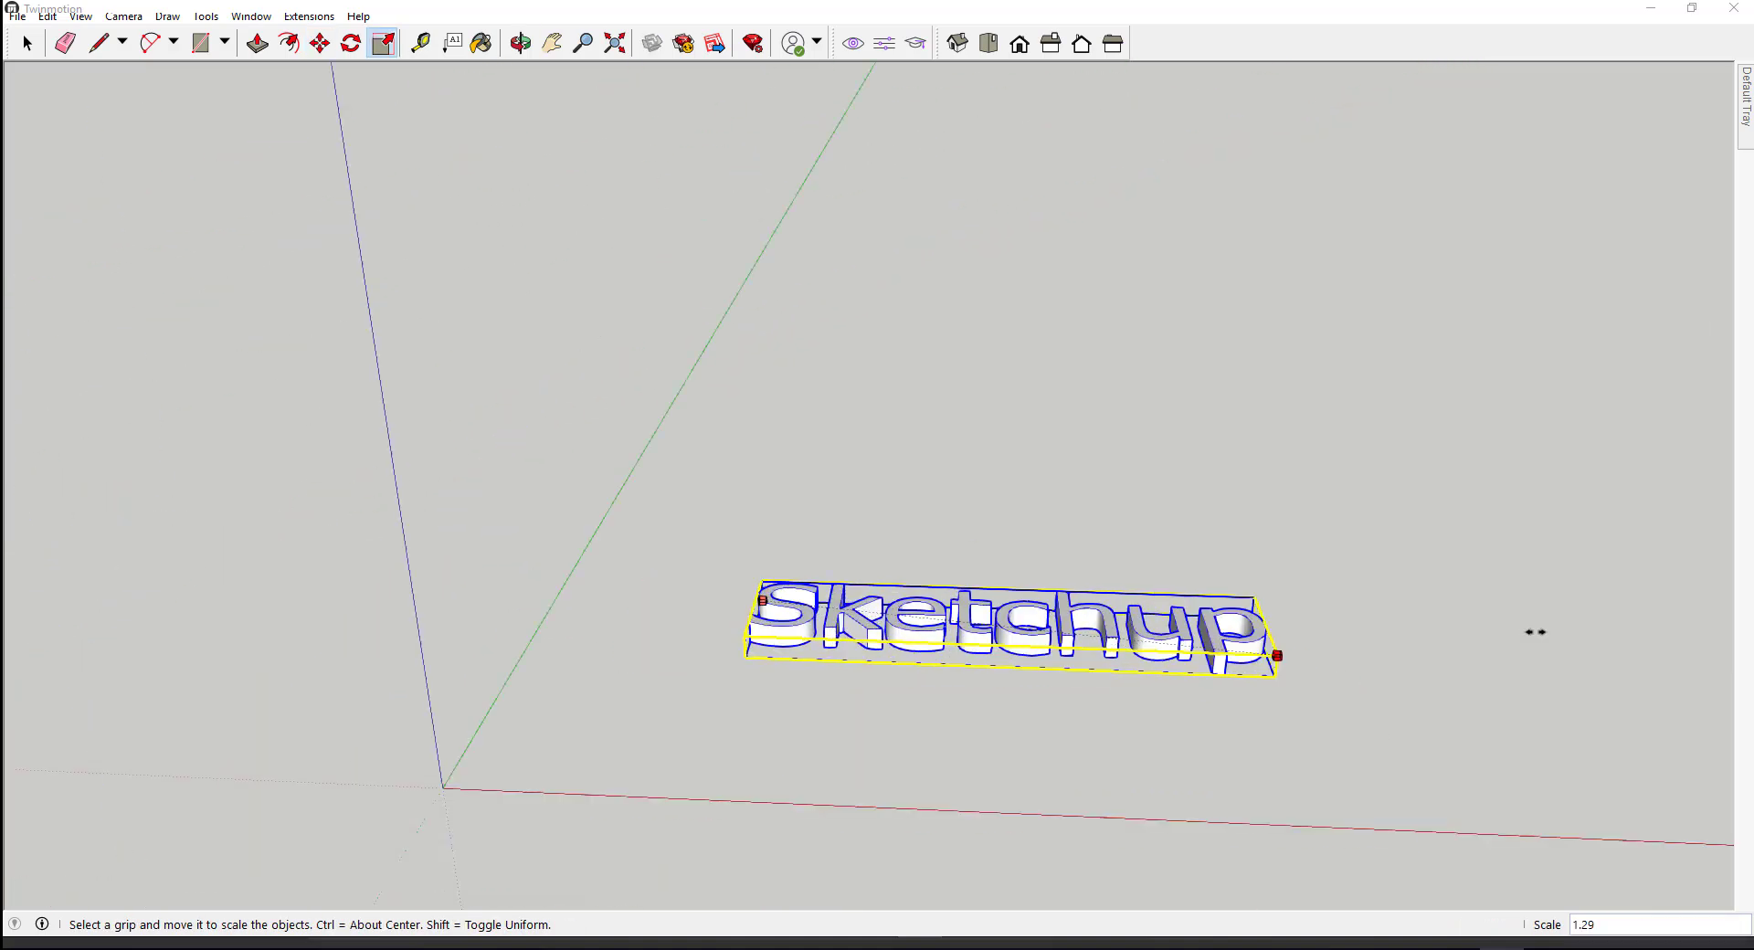
middle_click_drag(1534, 631, 923, 587)
scroll(915, 313, "down", 5)
scroll(950, 673, "up", 5)
mouse_move(950, 672)
middle_mouse_down("shift")
mouse_move(1283, 598)
mouse_move(799, 493)
middle_mouse_up("shift")
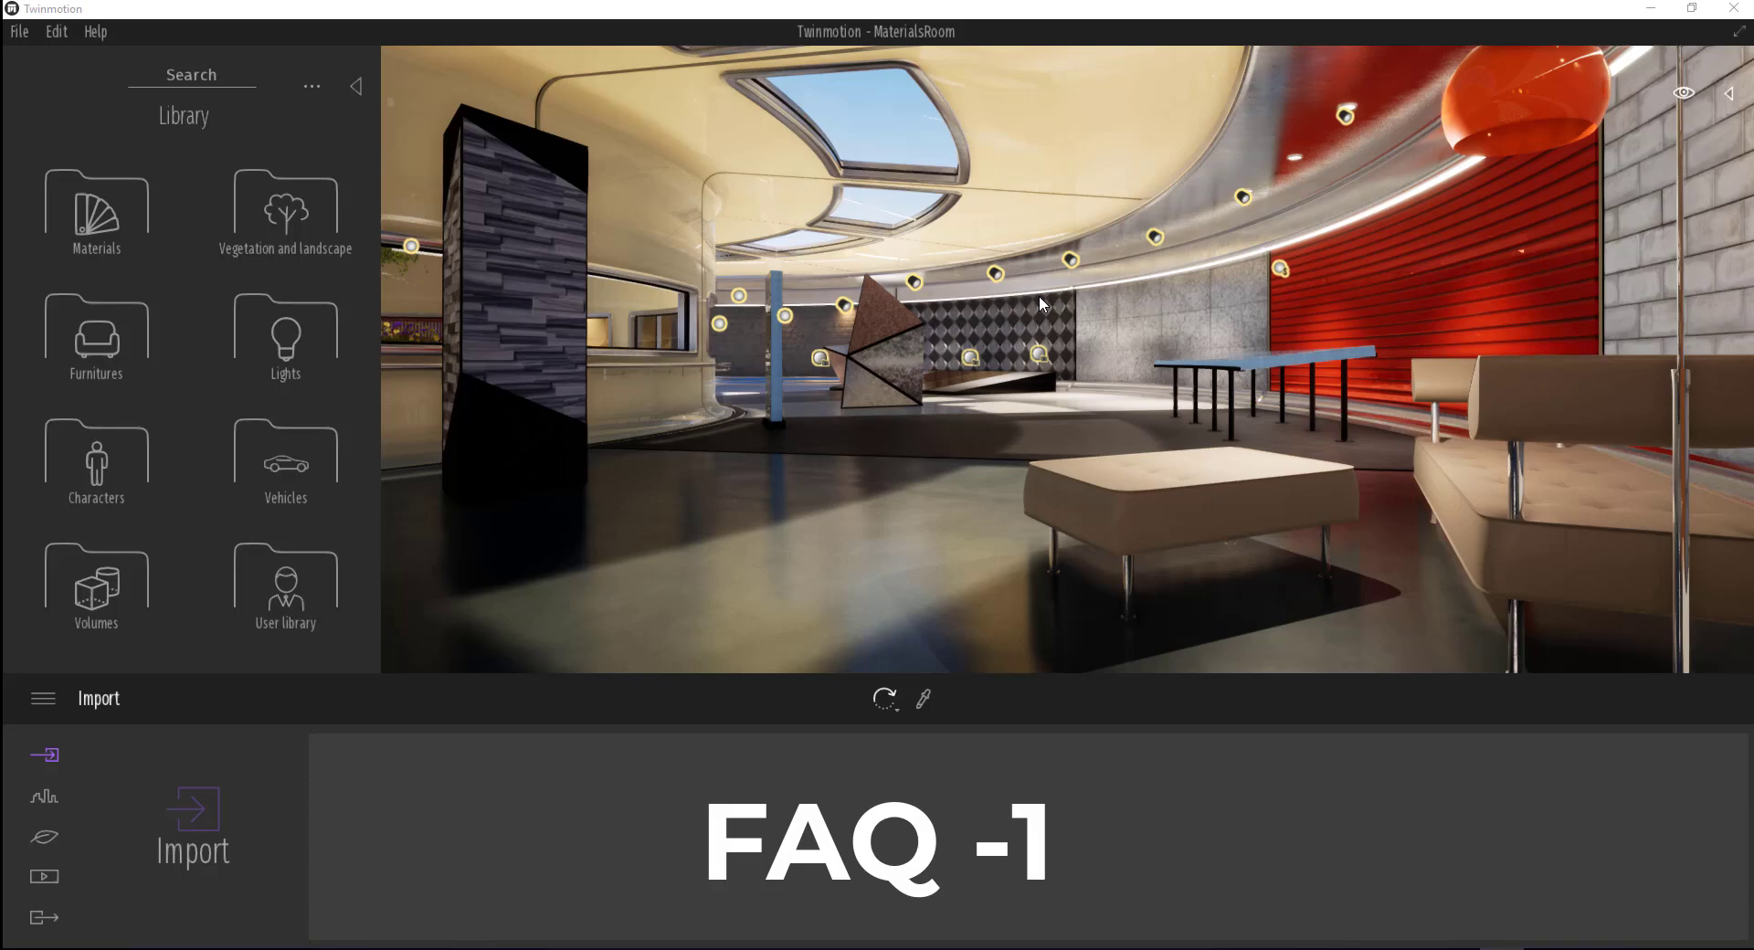
Fly the camera to the stone-clad panel and orbit it to face the windows
left_click_drag(1020, 281, 781, 486)
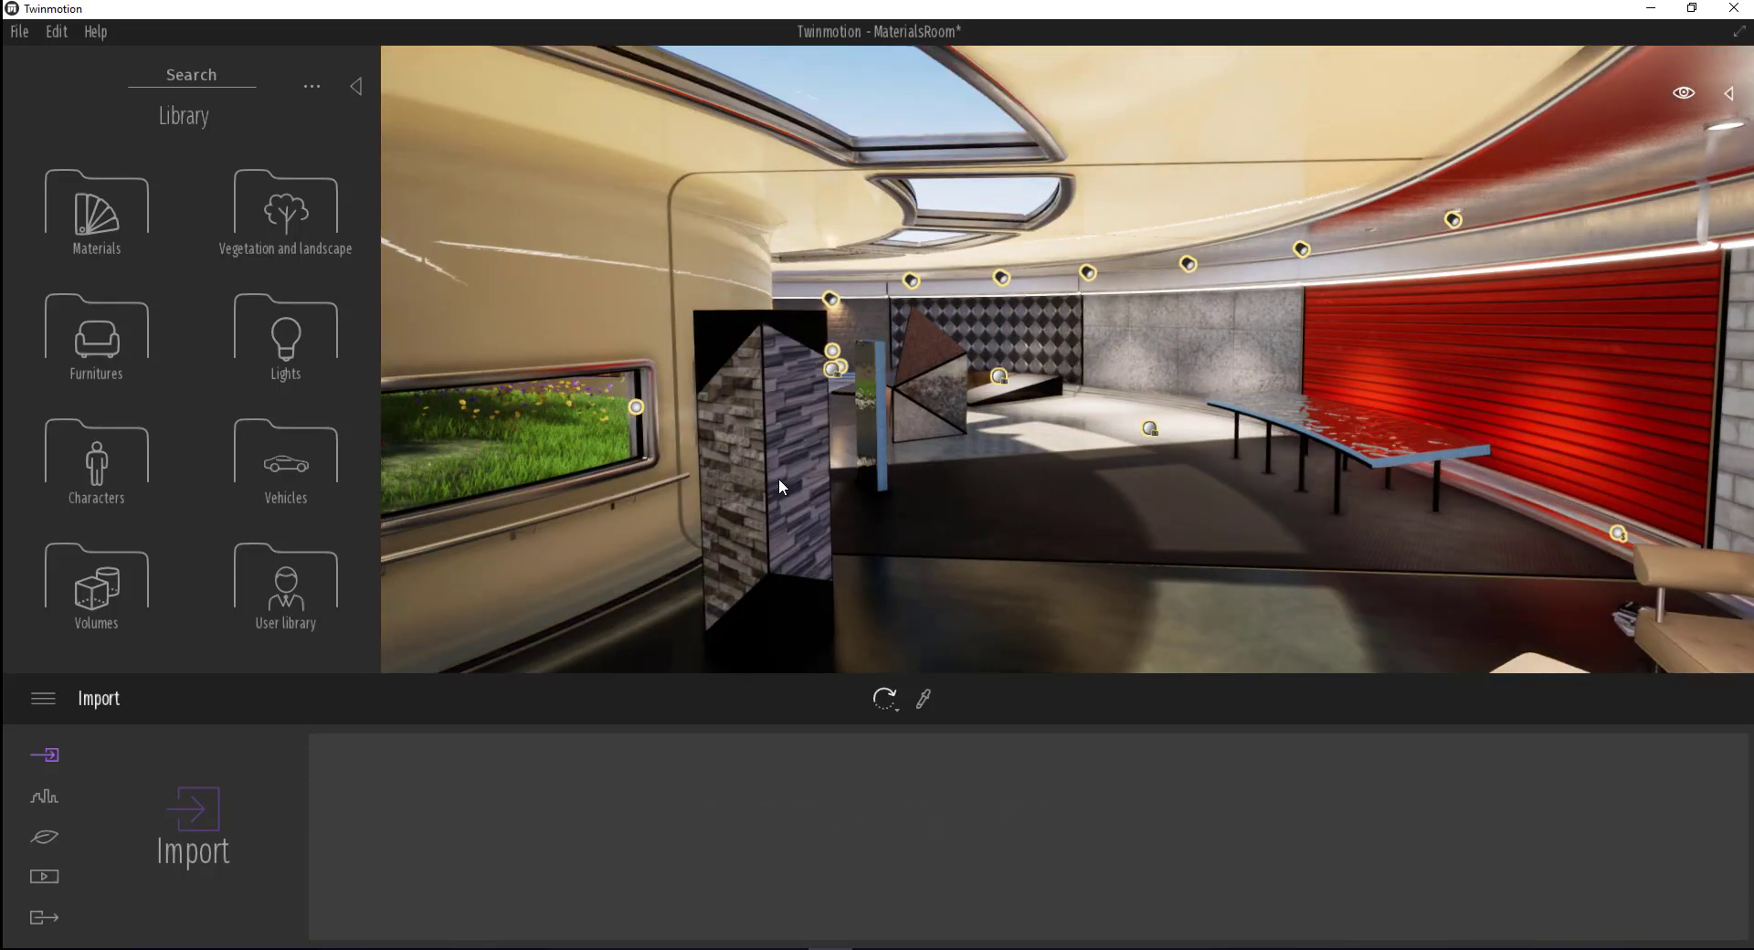
double_click(781, 486)
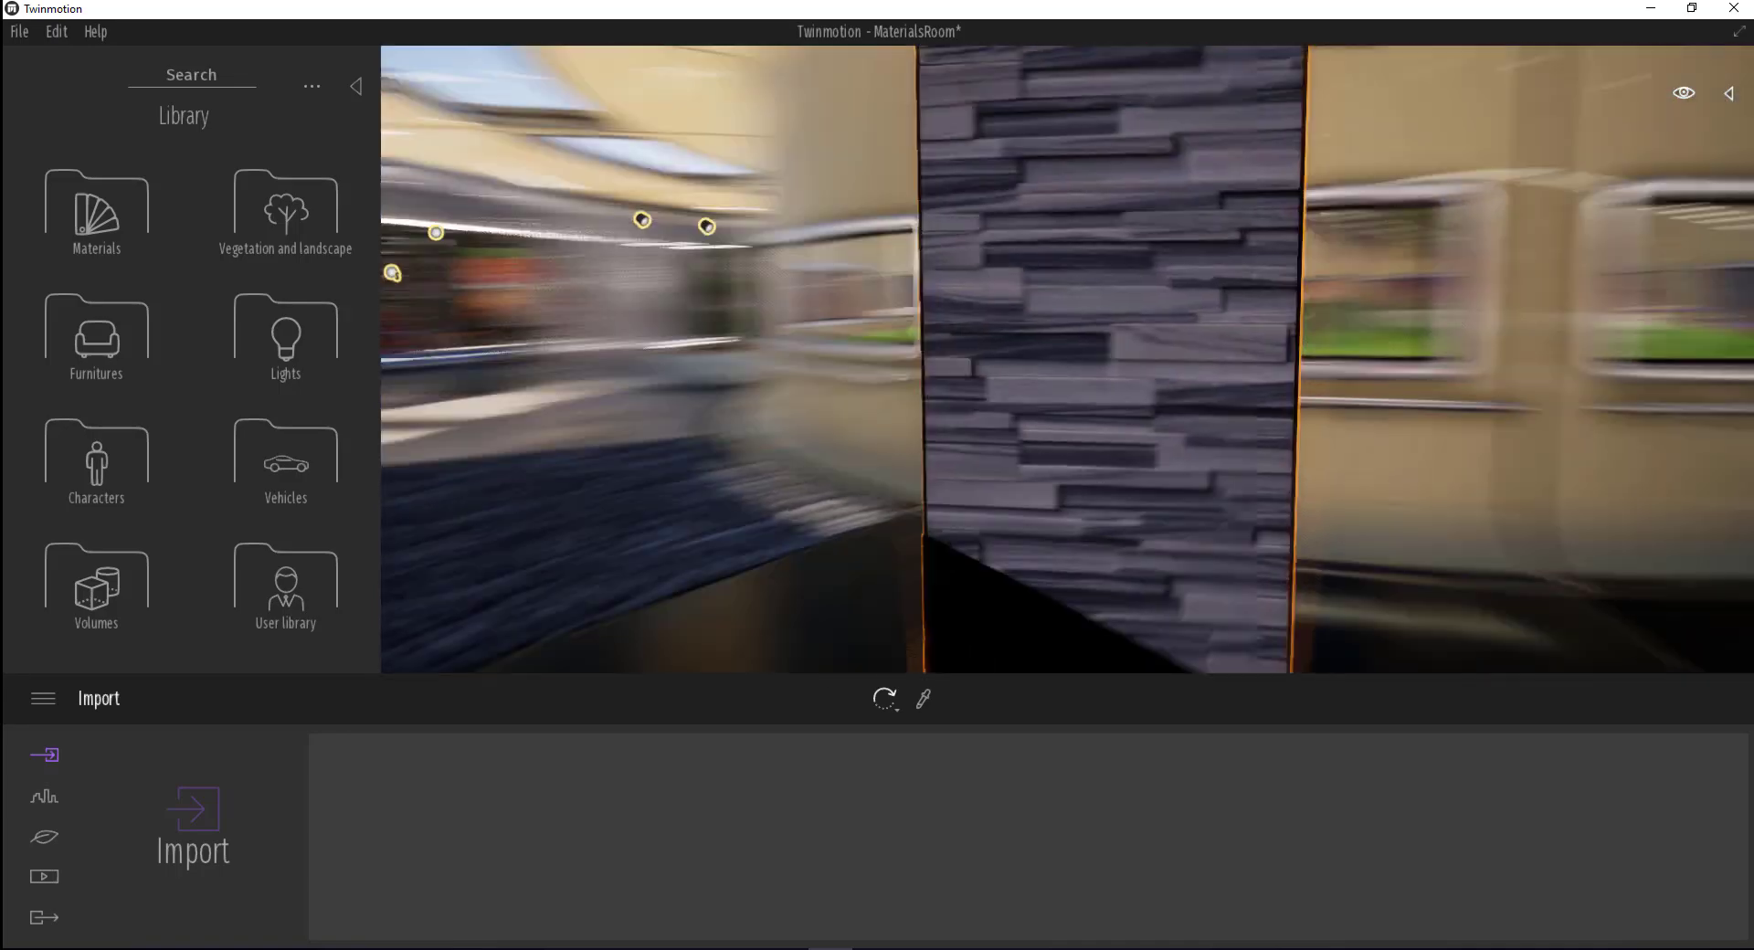
mouse_move(781, 486)
left_mouse_down()
mouse_move(1174, 426)
mouse_move(1220, 363)
mouse_move(1005, 366)
left_mouse_up()
scroll(1174, 426, "down", 5)
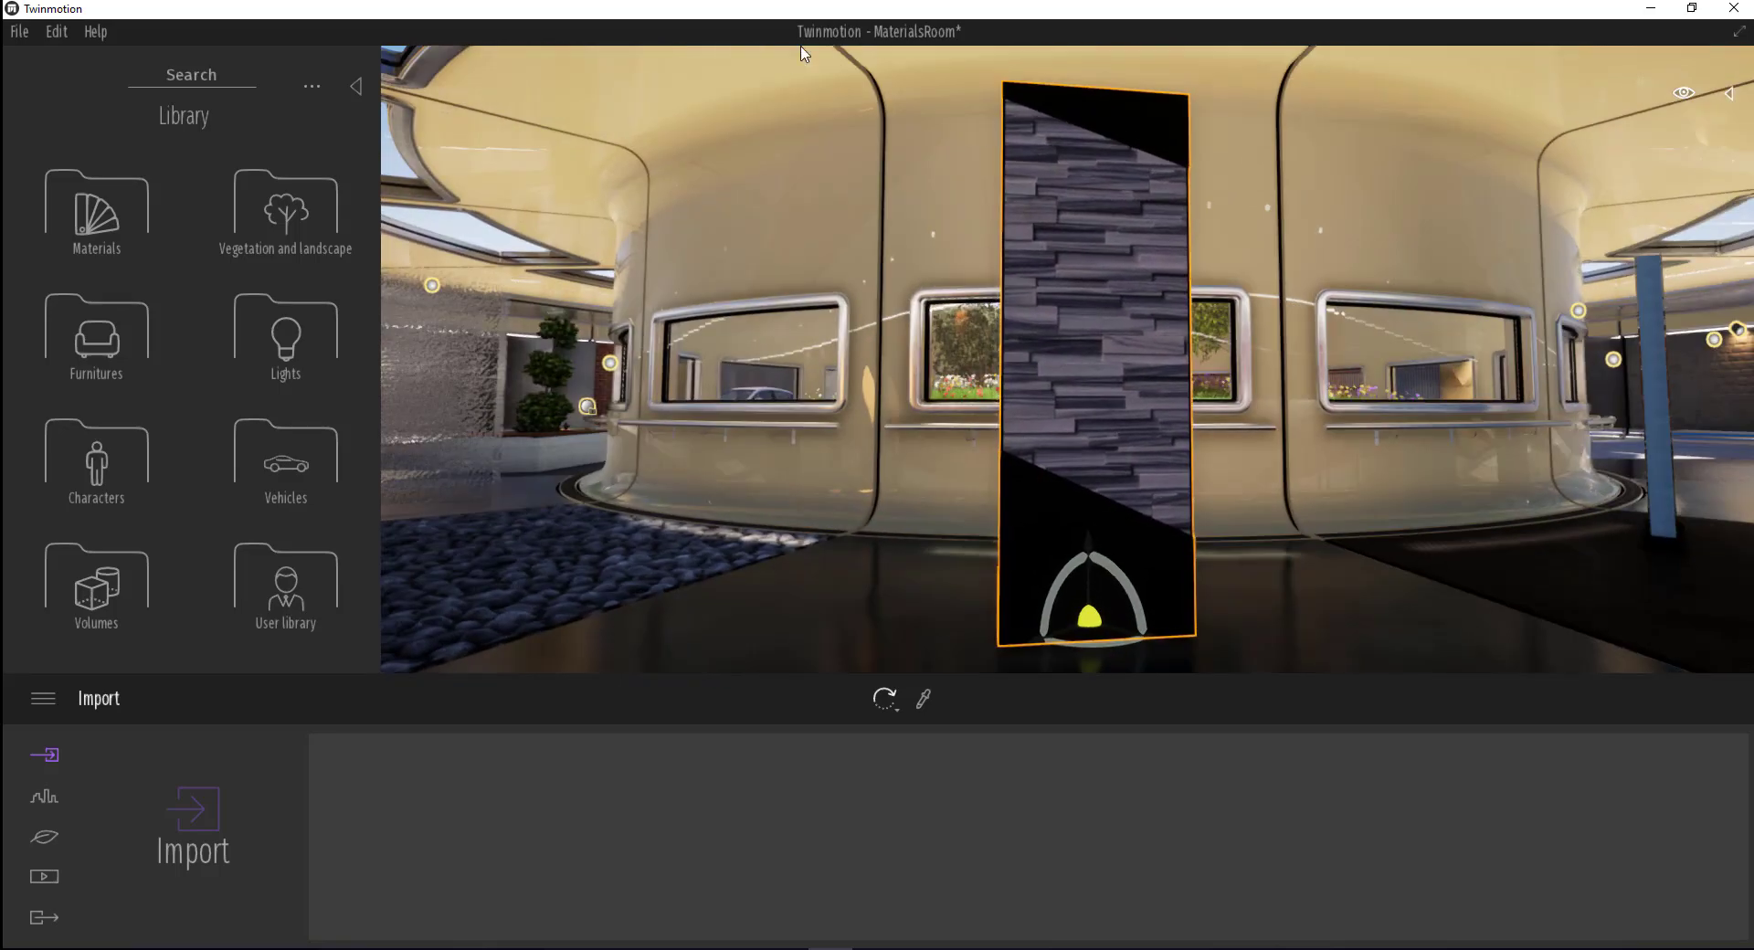
mouse_move(845, 300)
left_mouse_down()
mouse_move(885, 372)
mouse_move(808, 446)
left_mouse_up()
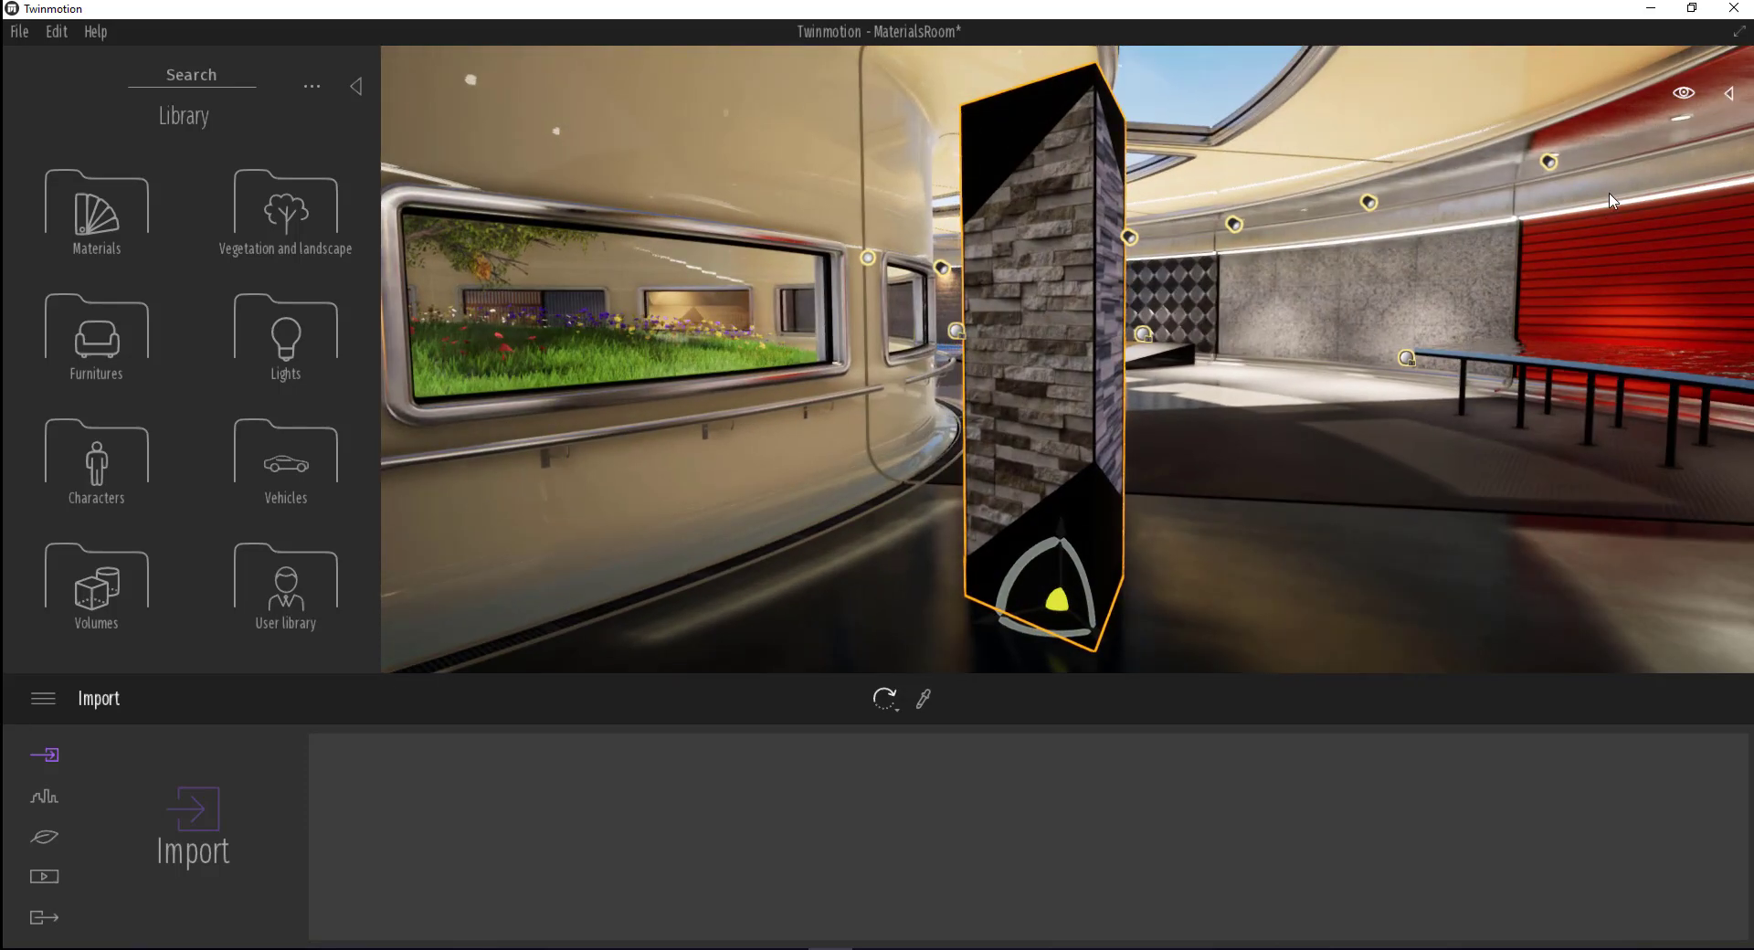
Switch the view to fullscreen walk mode from the ambience Eye options
left_click(1686, 95)
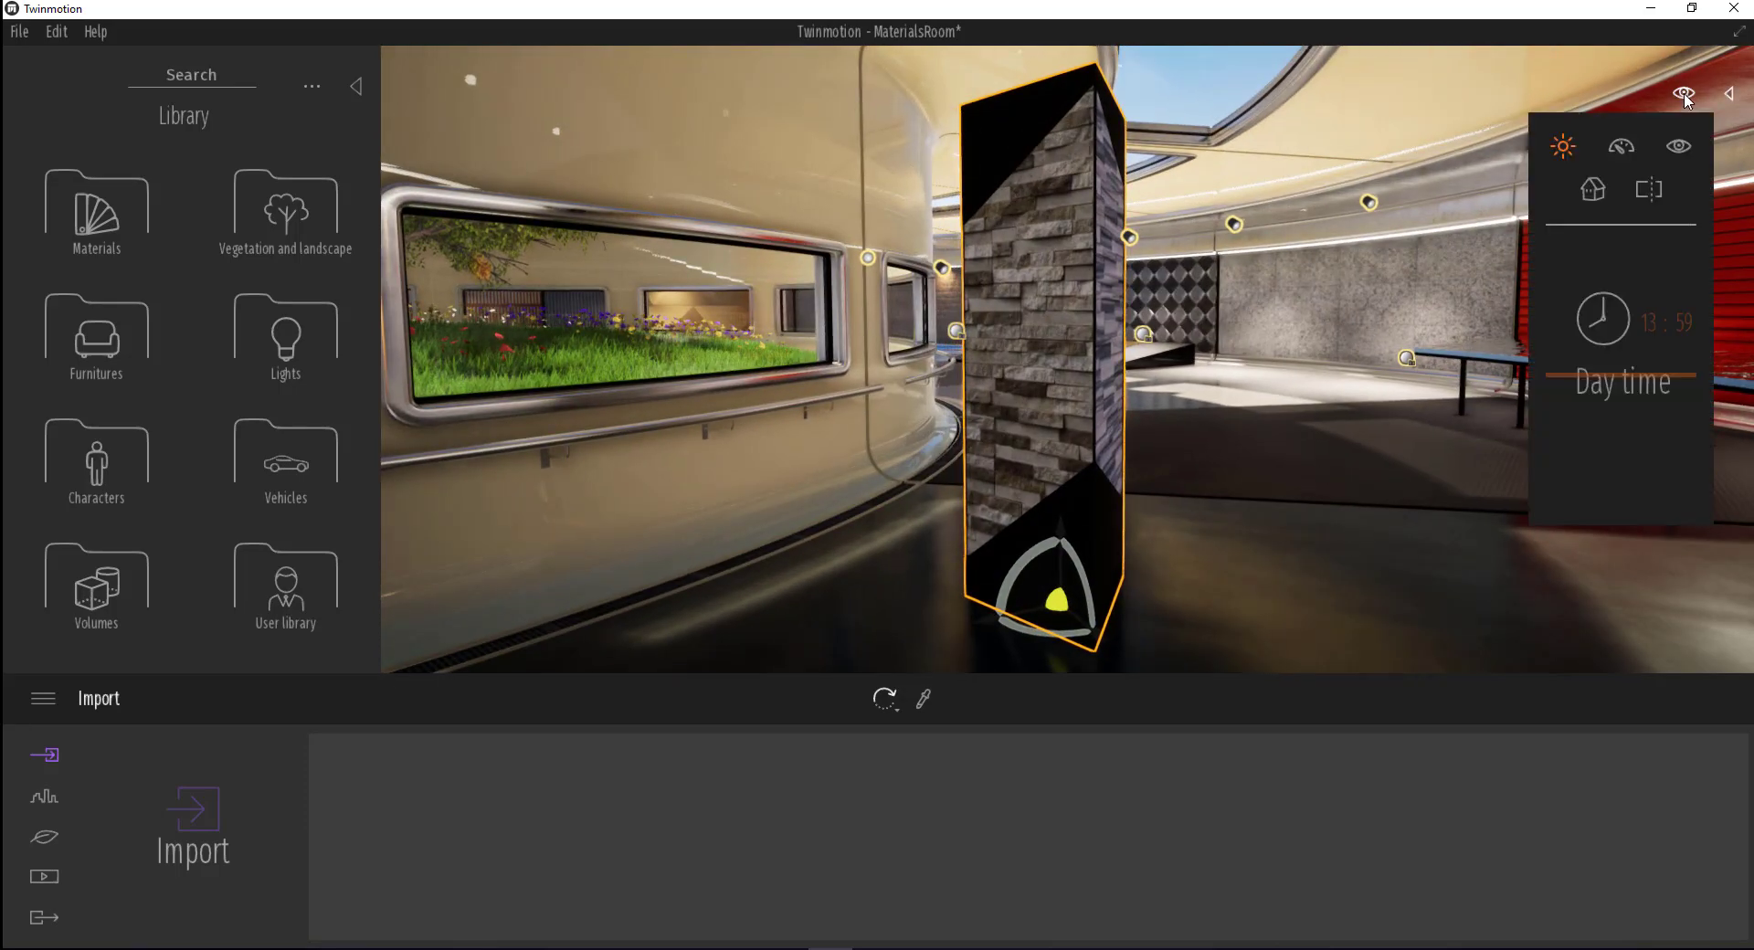
left_click(1685, 148)
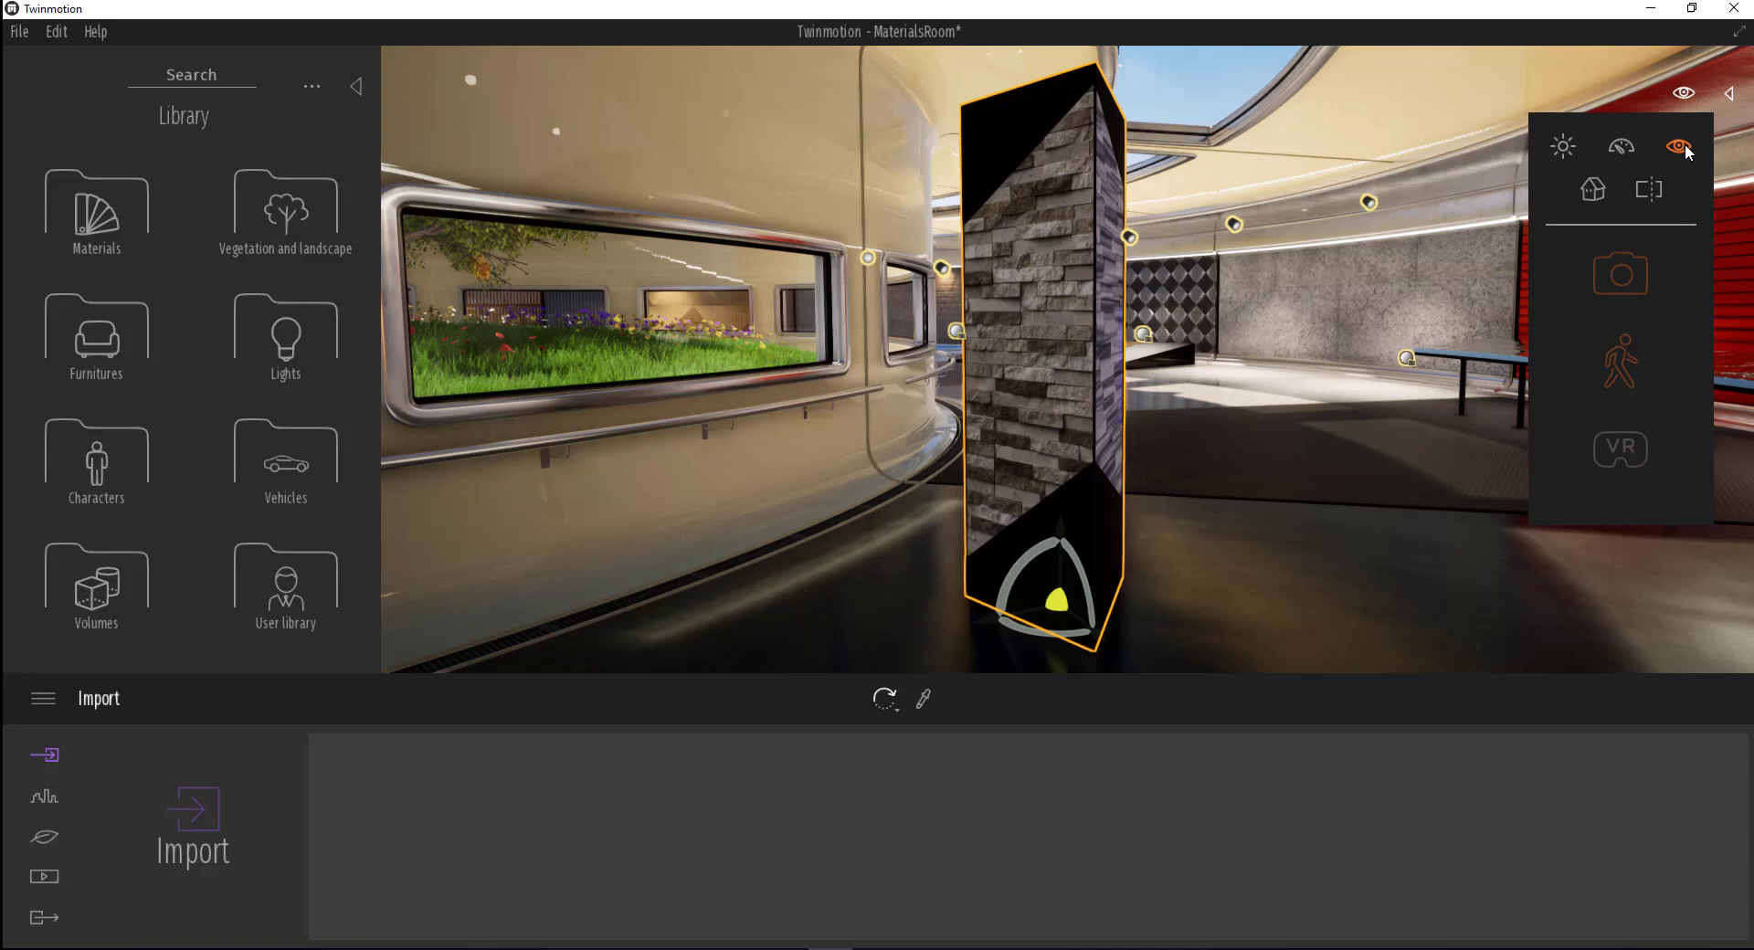
left_click(1614, 357)
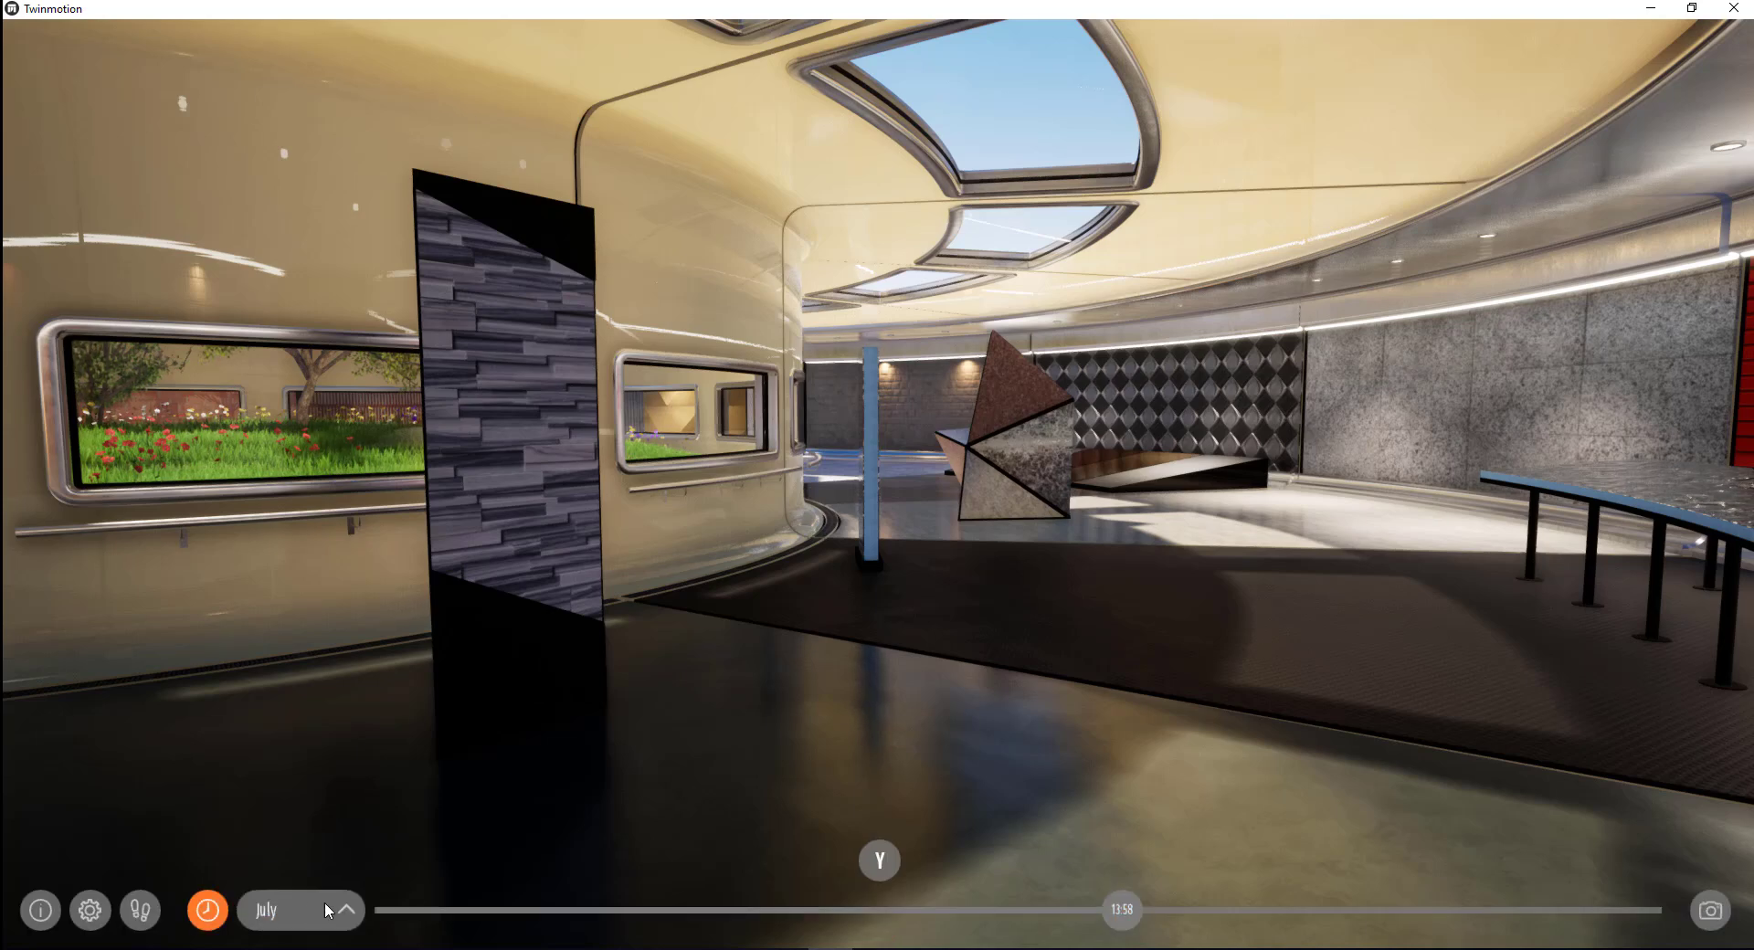
Drag the walk-mode weather slider to cloudy, then back to clear and sunny
left_click(301, 910)
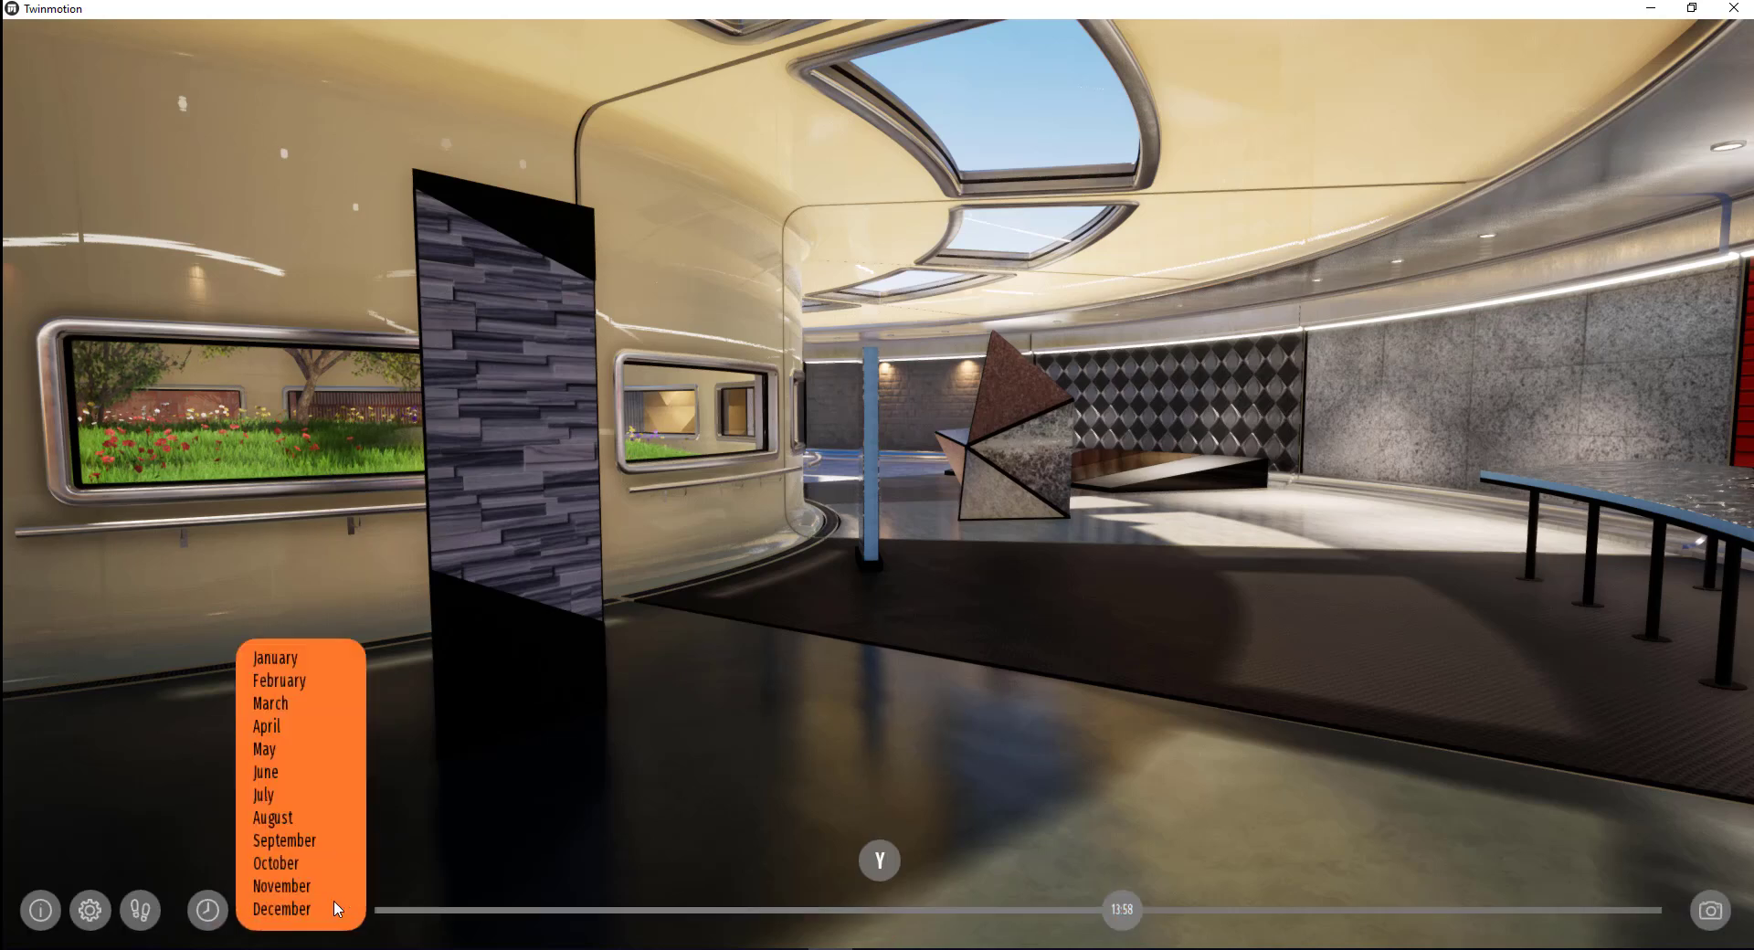
left_click(207, 910)
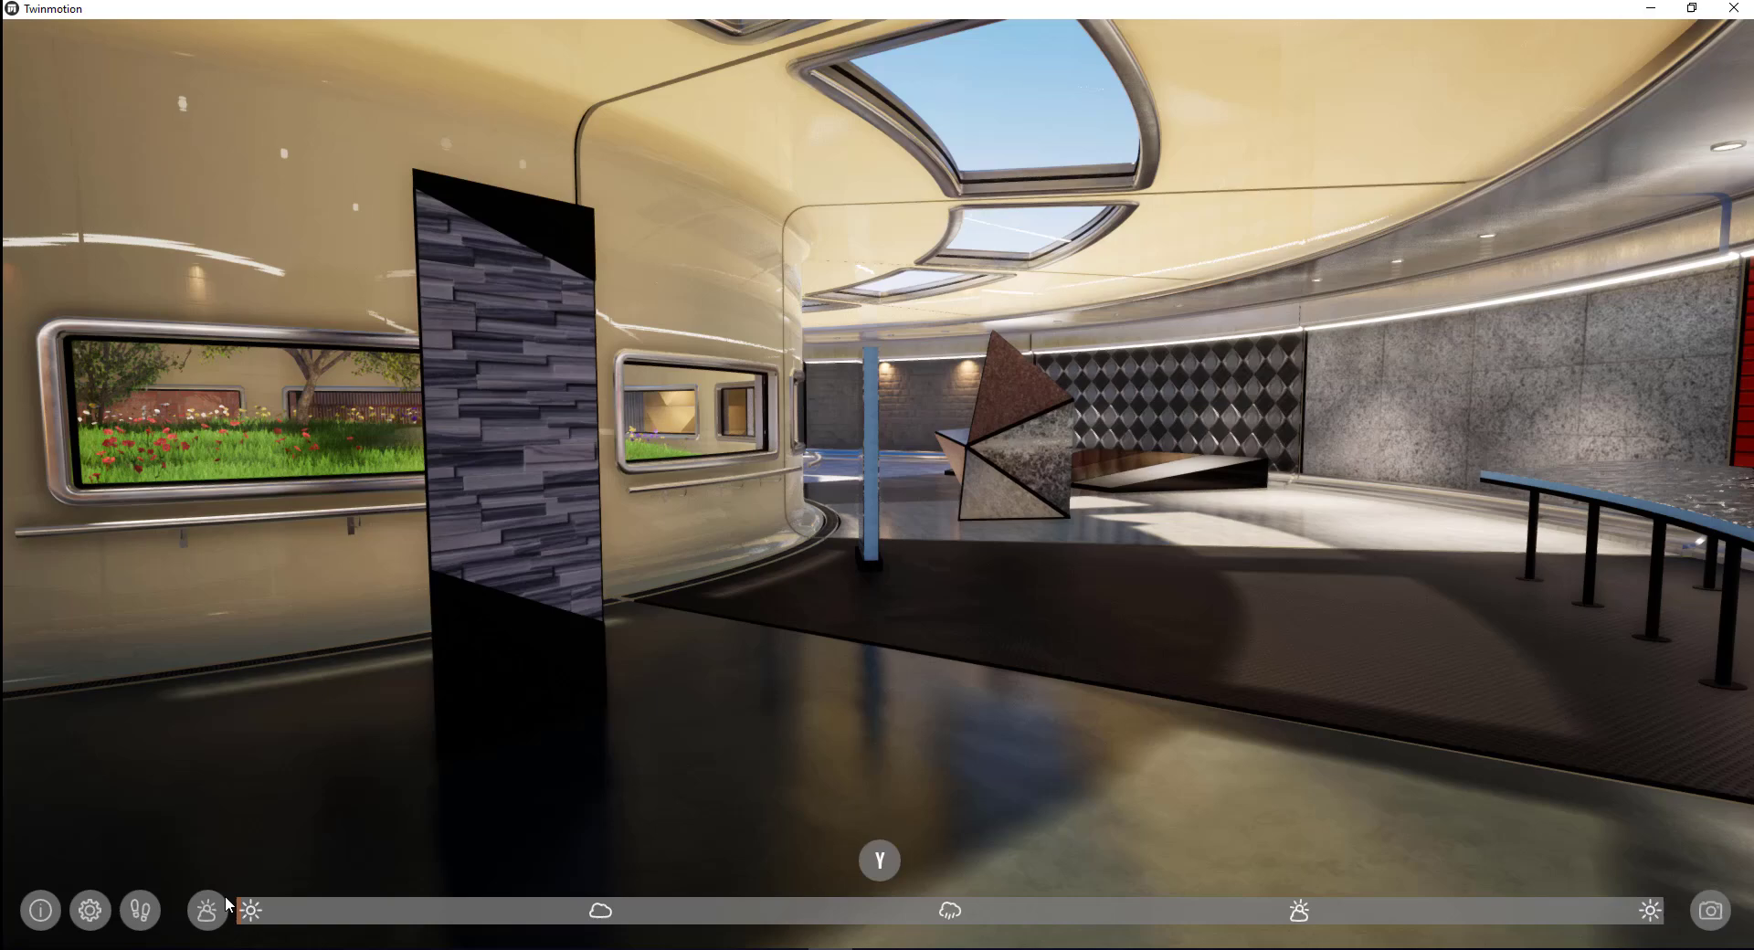
left_click_drag(443, 912, 776, 897)
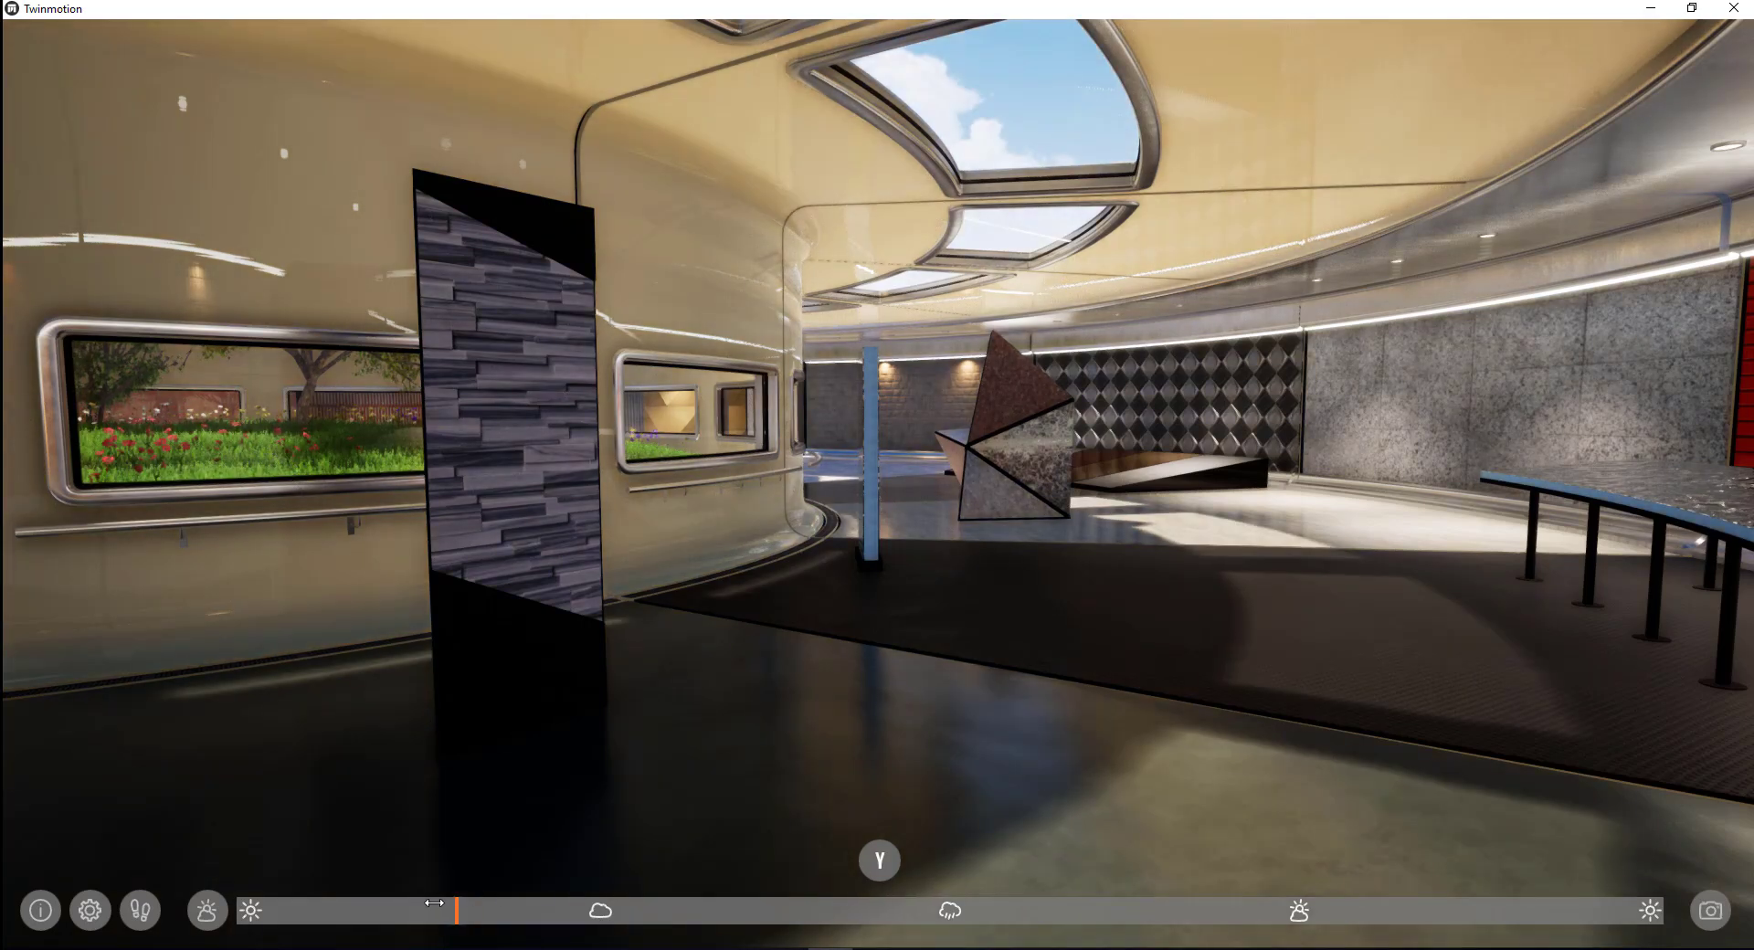
mouse_move(777, 896)
left_mouse_down()
mouse_move(1590, 911)
mouse_move(333, 911)
left_mouse_up()
left_click(206, 913)
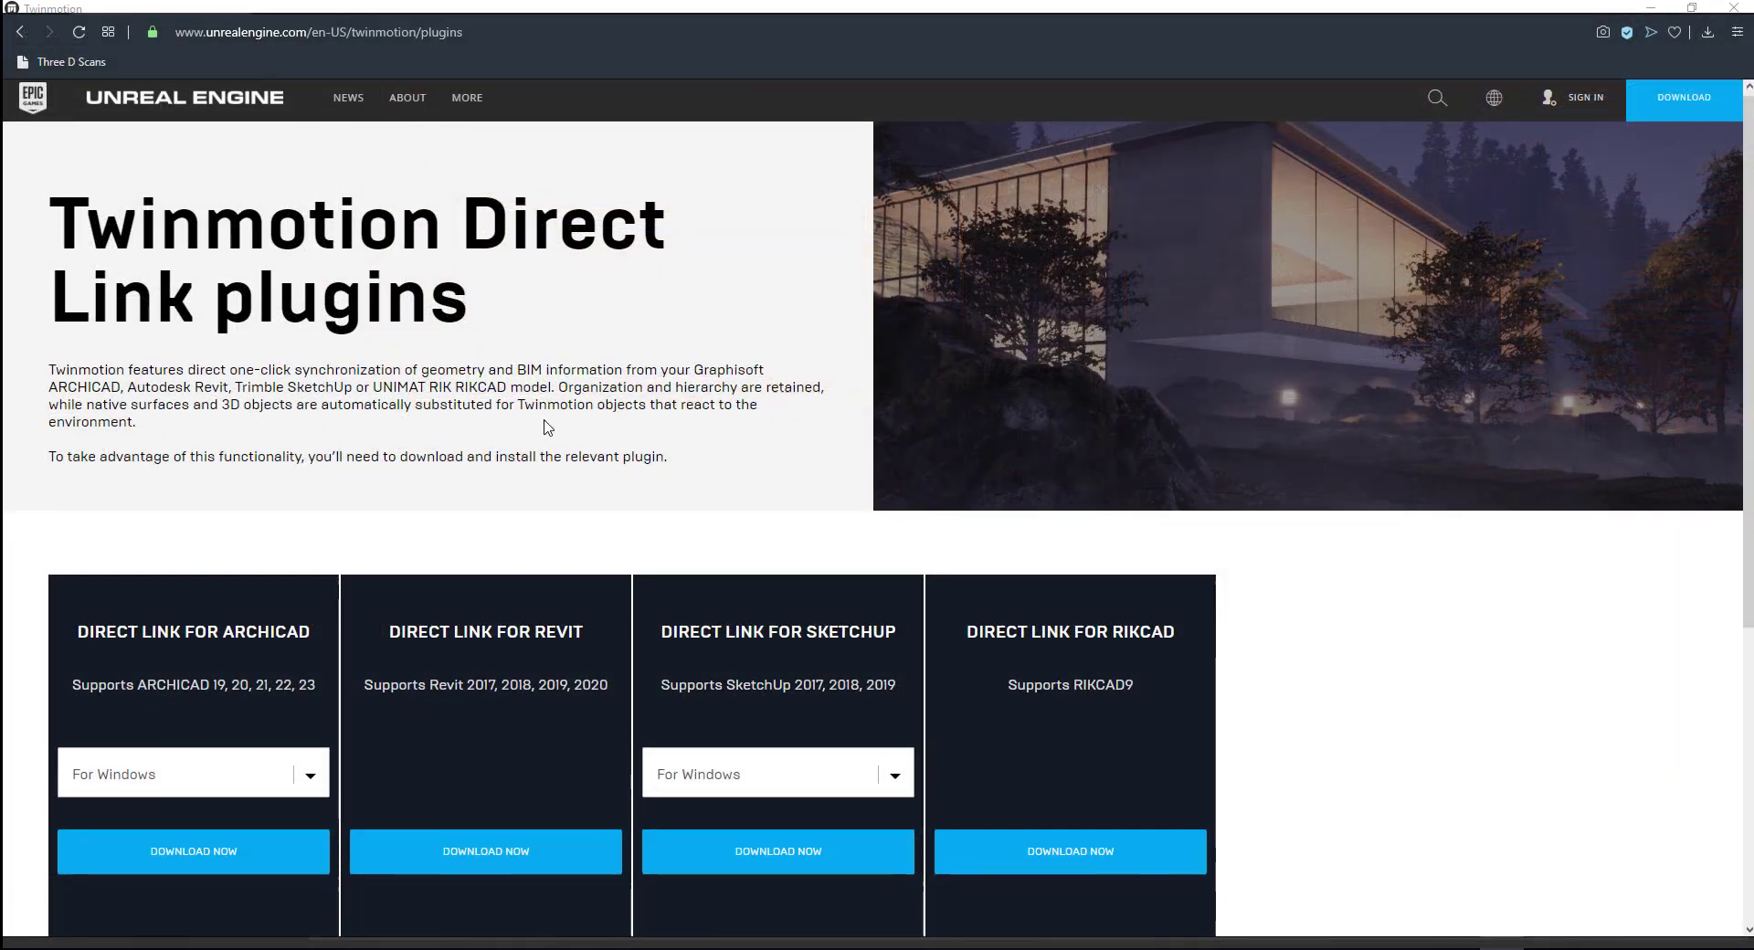
scroll(541, 429, "down", 1)
scroll(552, 415, "down", 4)
scroll(552, 412, "up", 4)
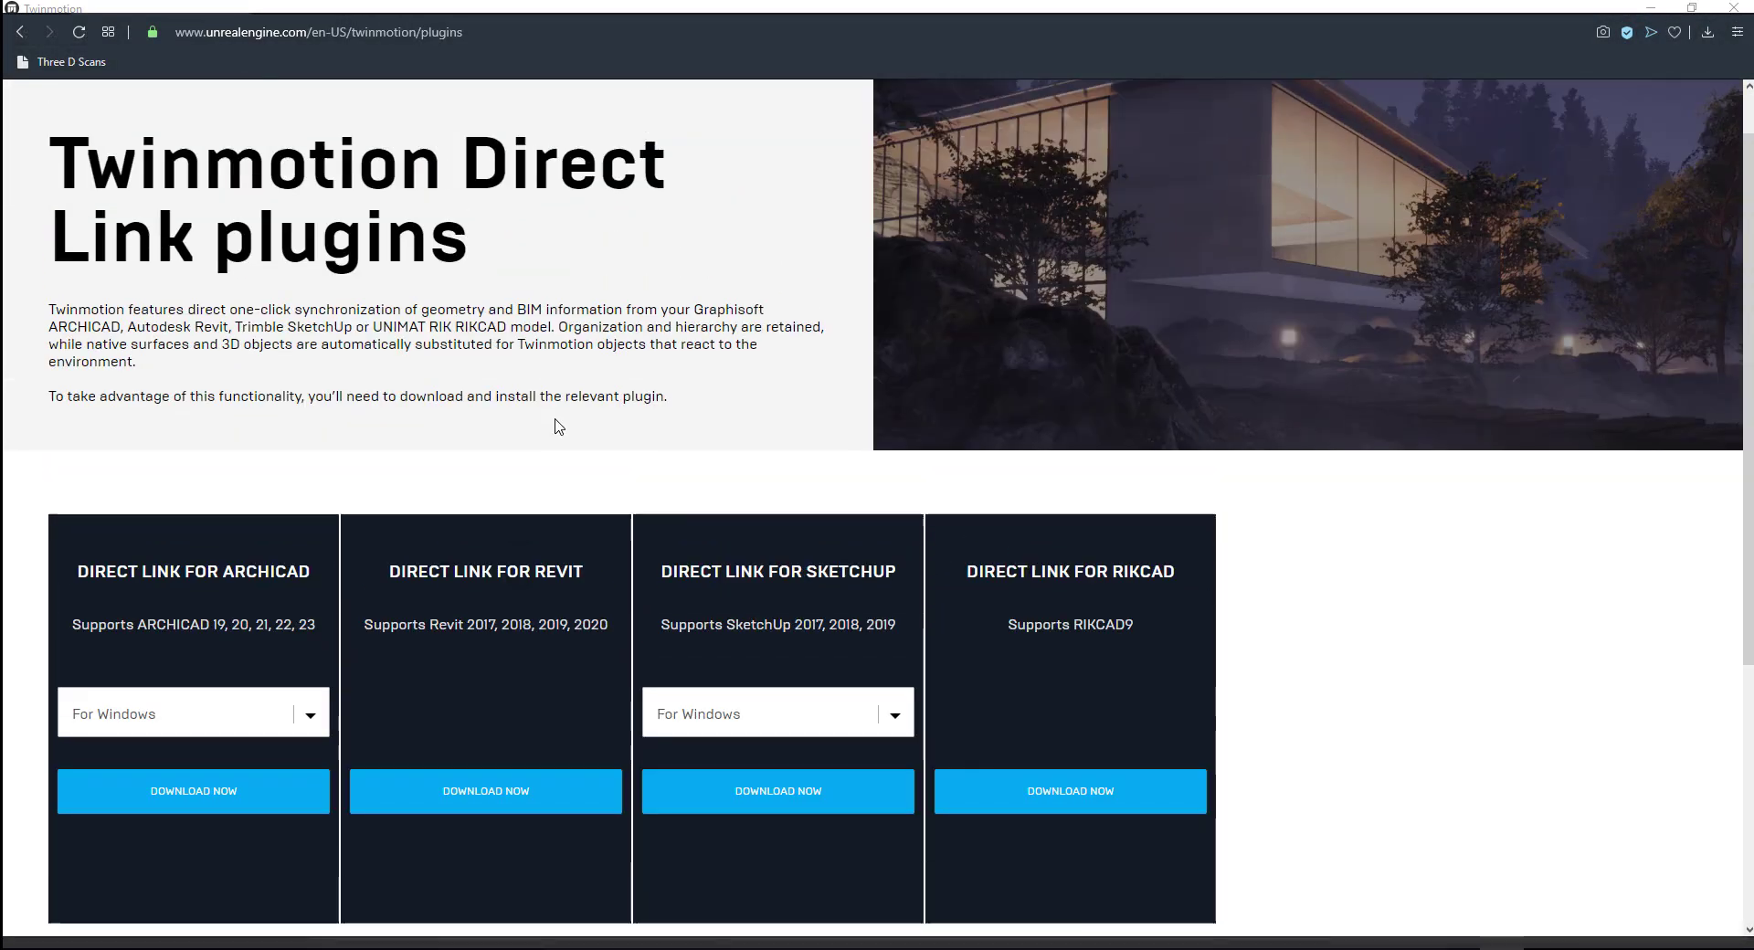
scroll(552, 421, "up", 1)
left_click(312, 758)
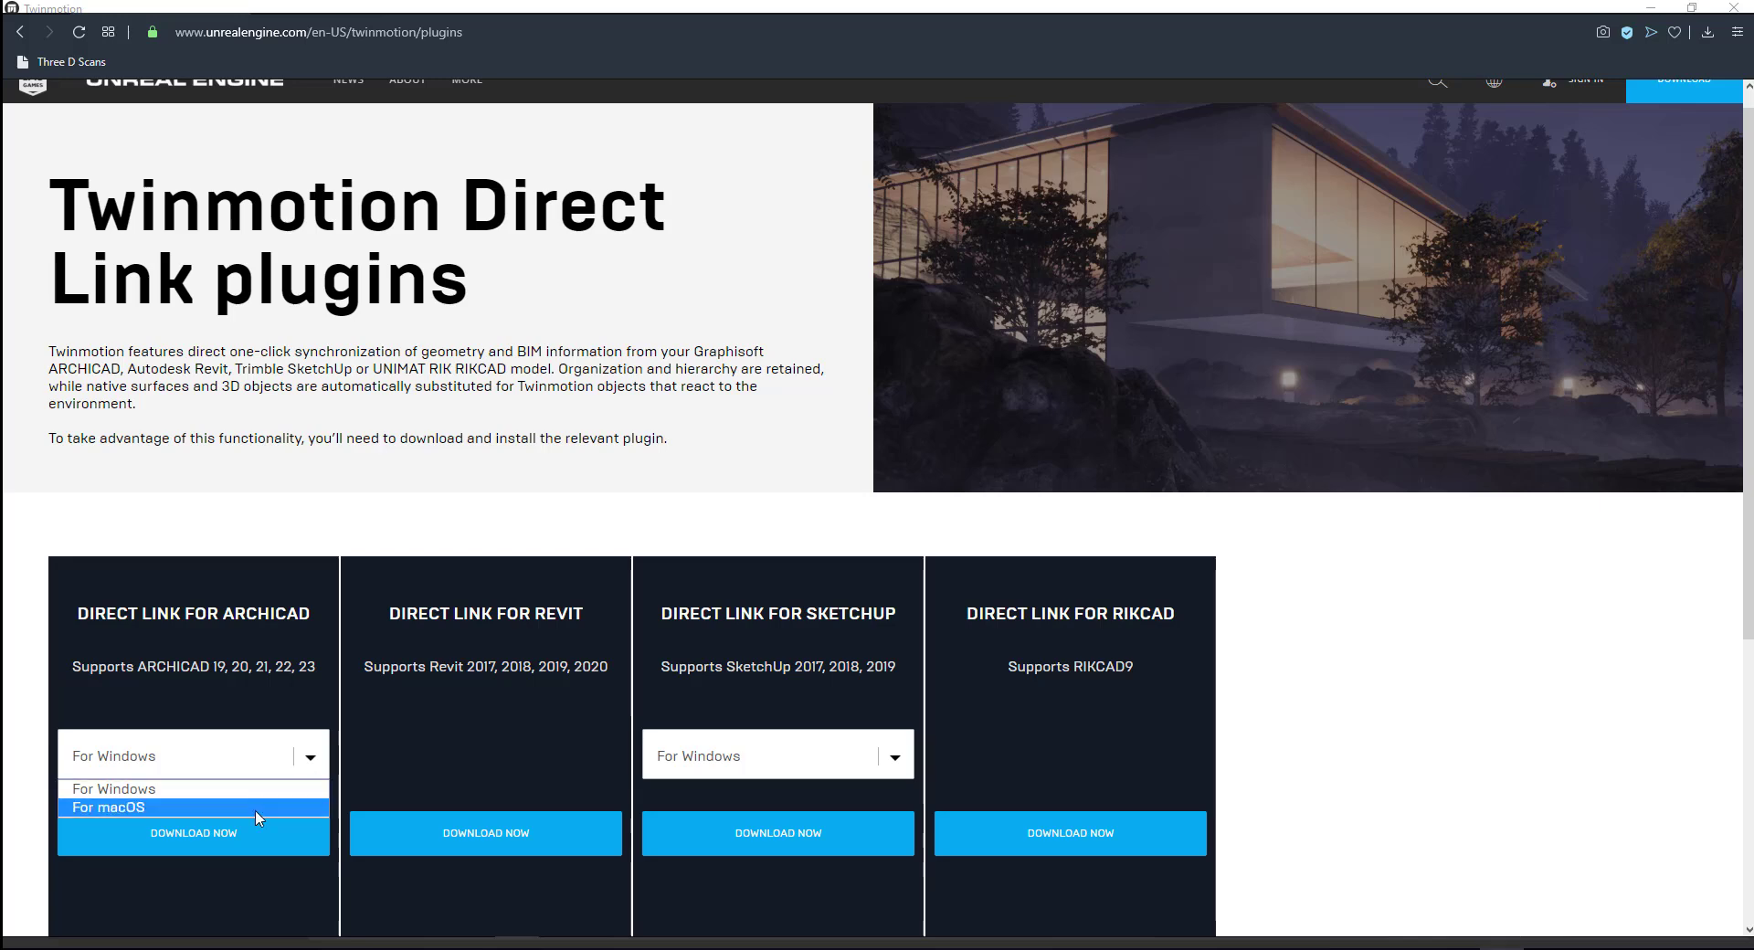
left_click(294, 493)
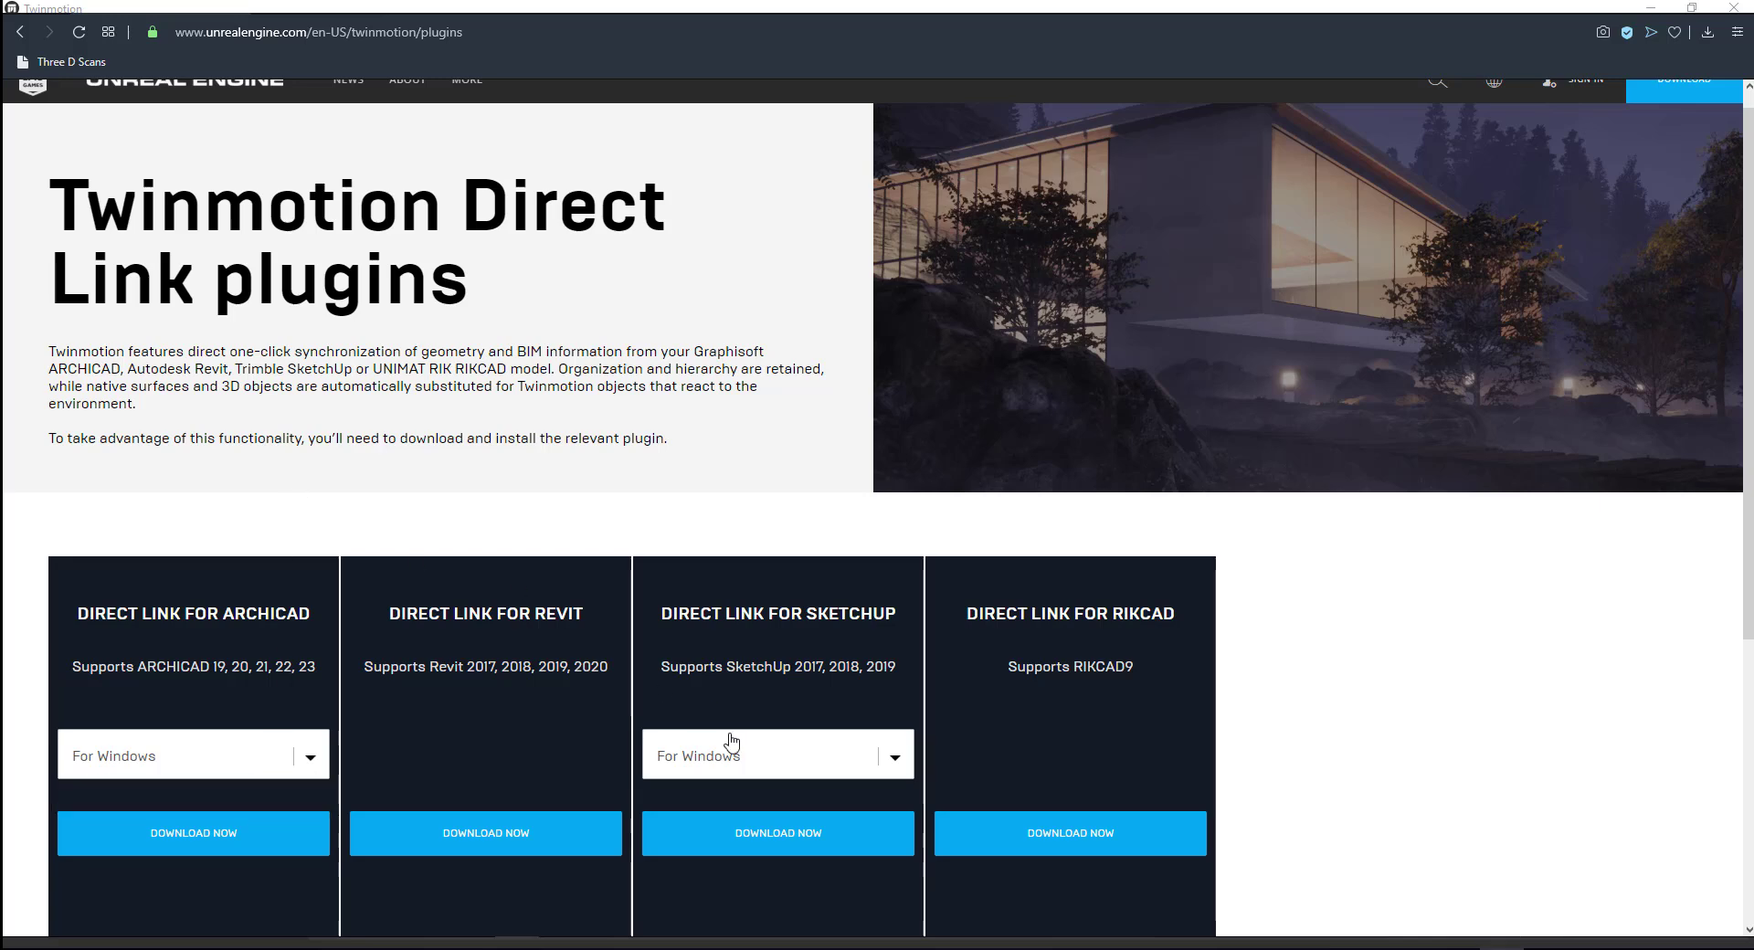
left_click(893, 758)
left_click(758, 503)
scroll(1050, 731, "up", 1)
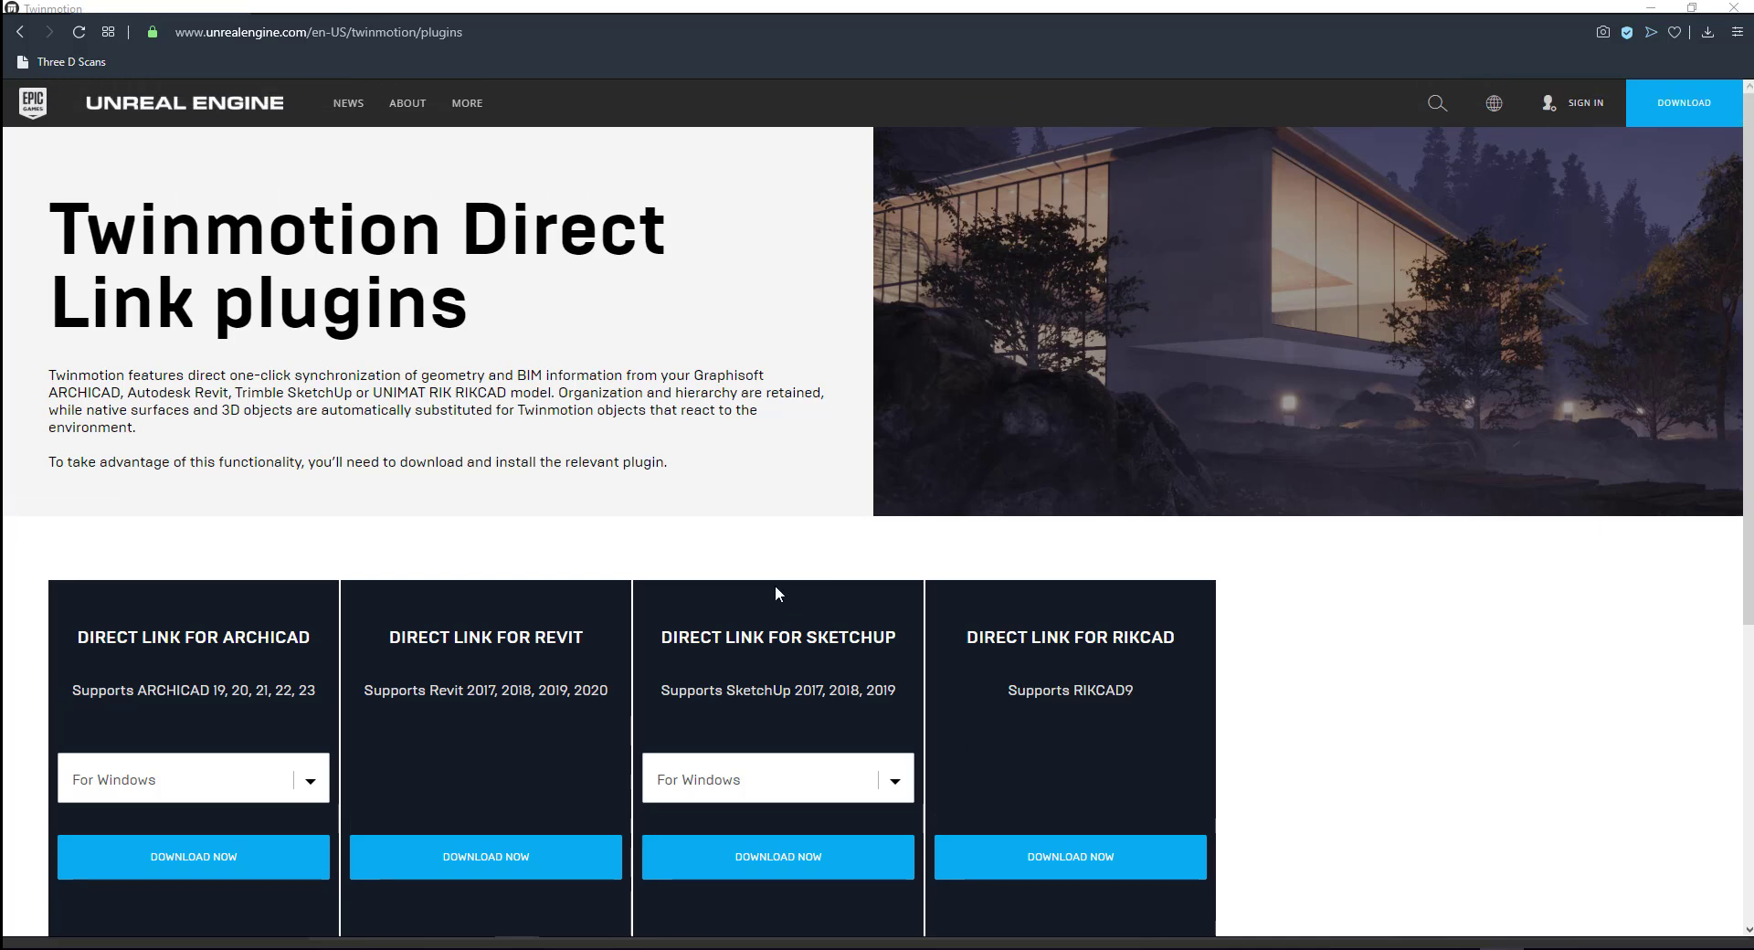
scroll(776, 587, "down", 3)
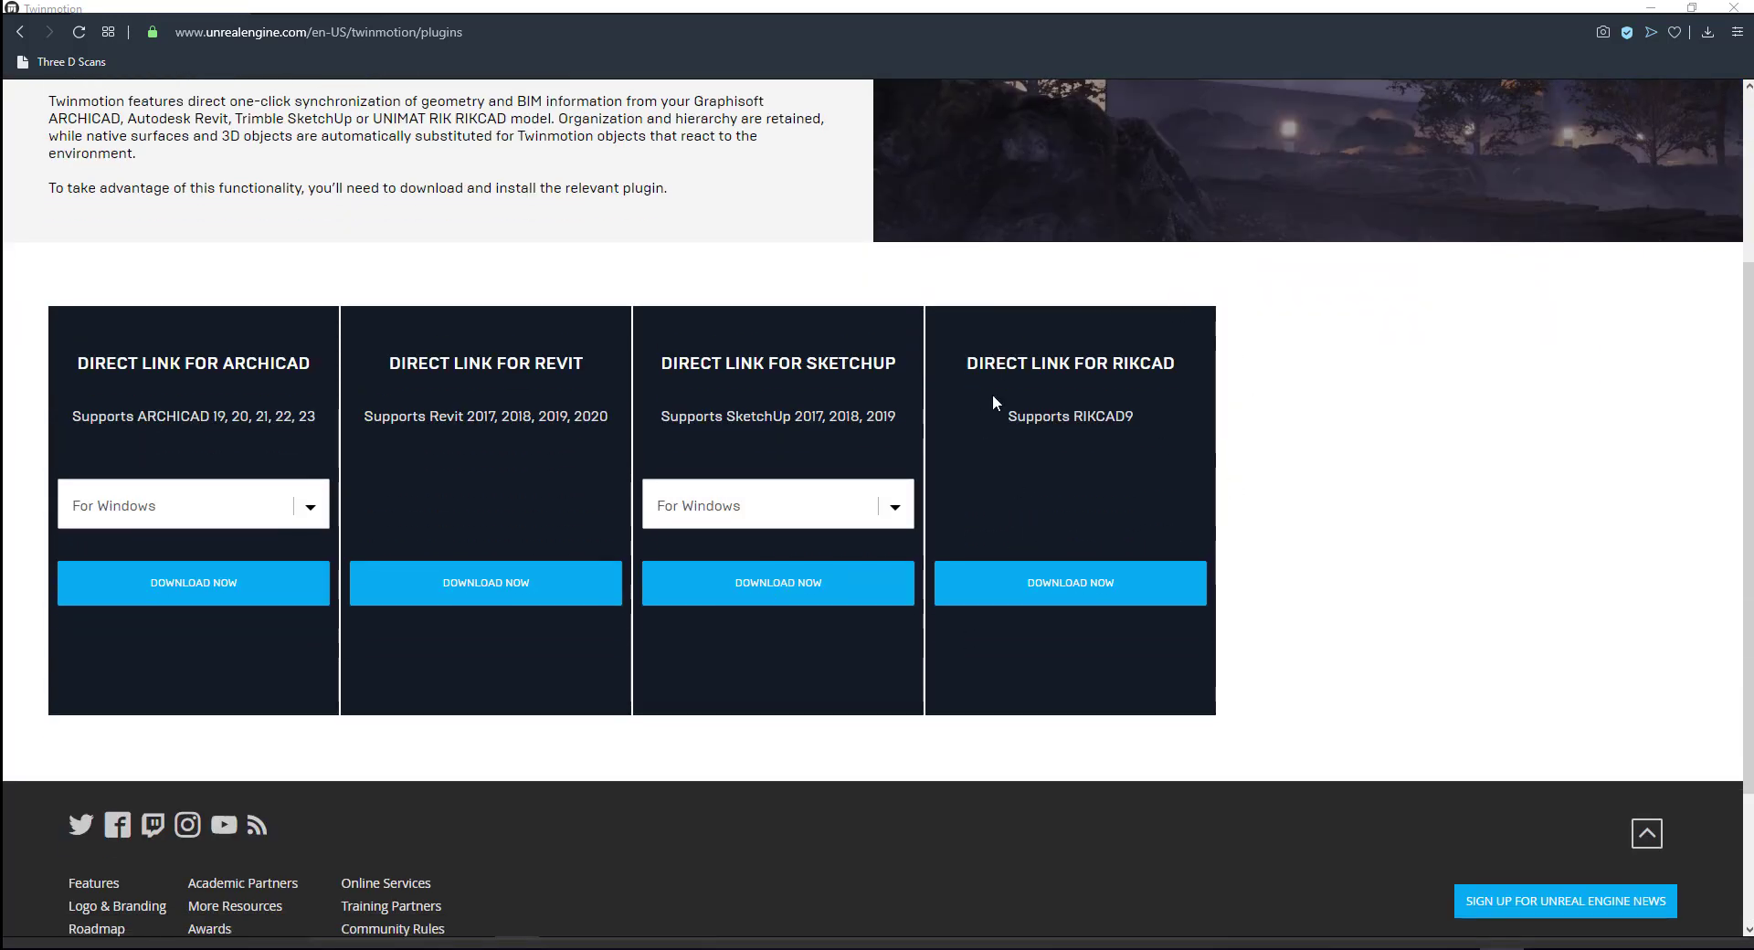
scroll(1009, 507, "up", 3)
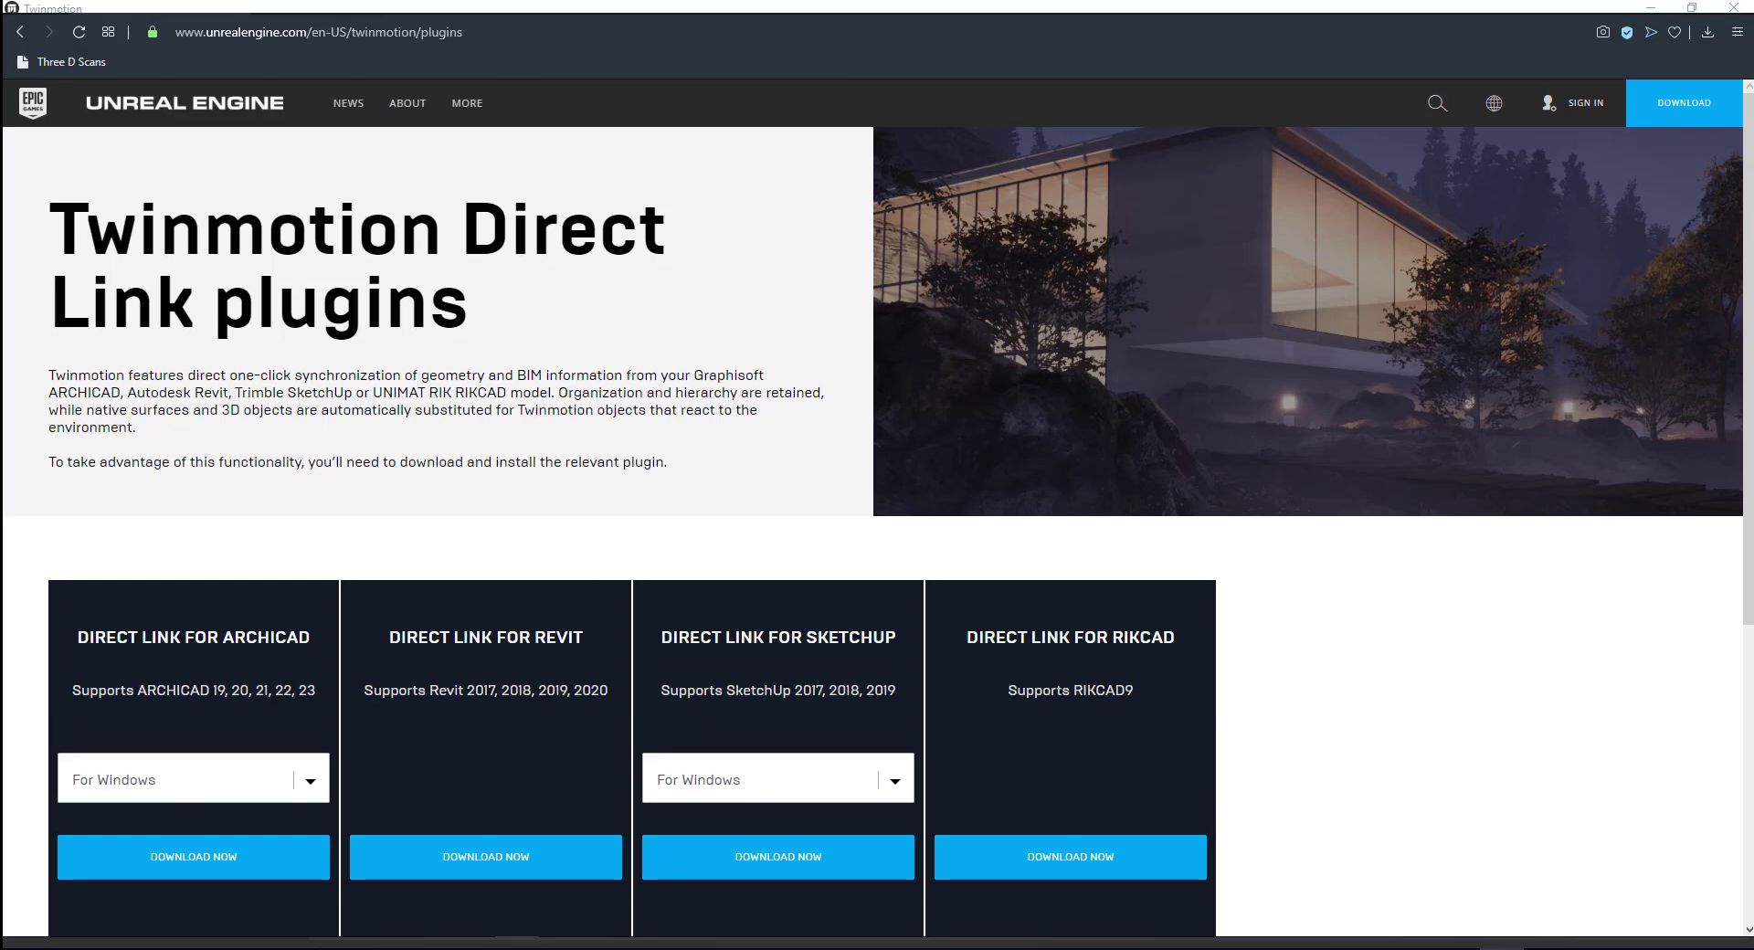
scroll(768, 441, "down", 2)
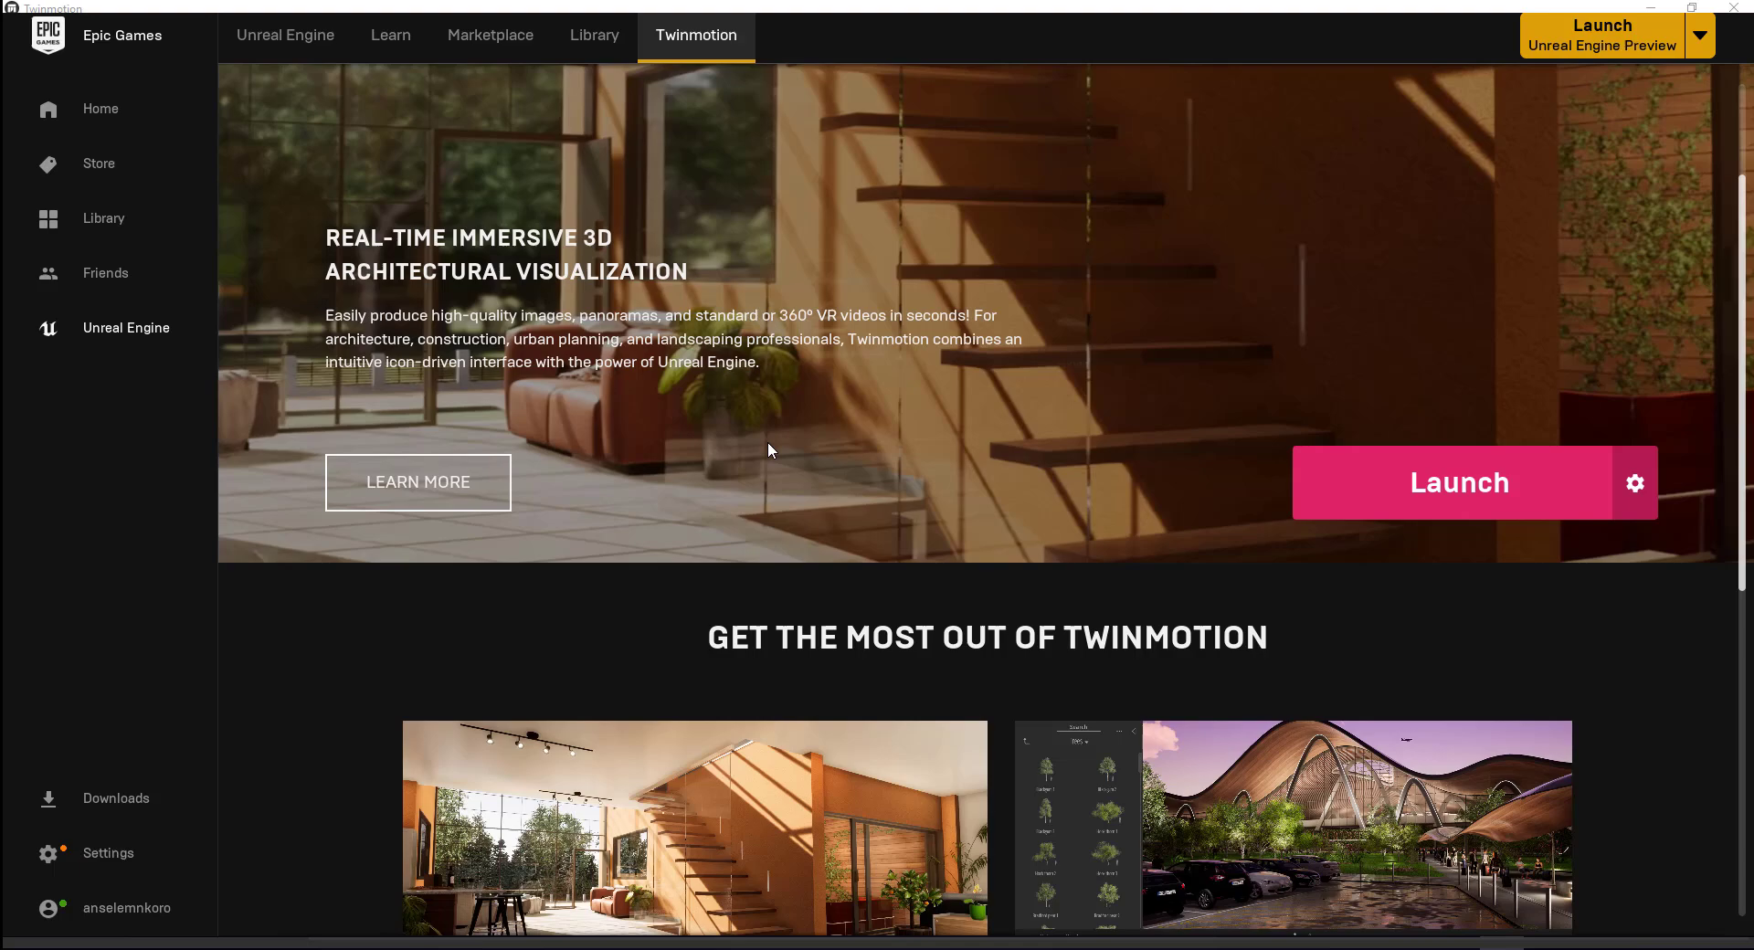
scroll(767, 442, "down", 3)
scroll(767, 440, "down", 3)
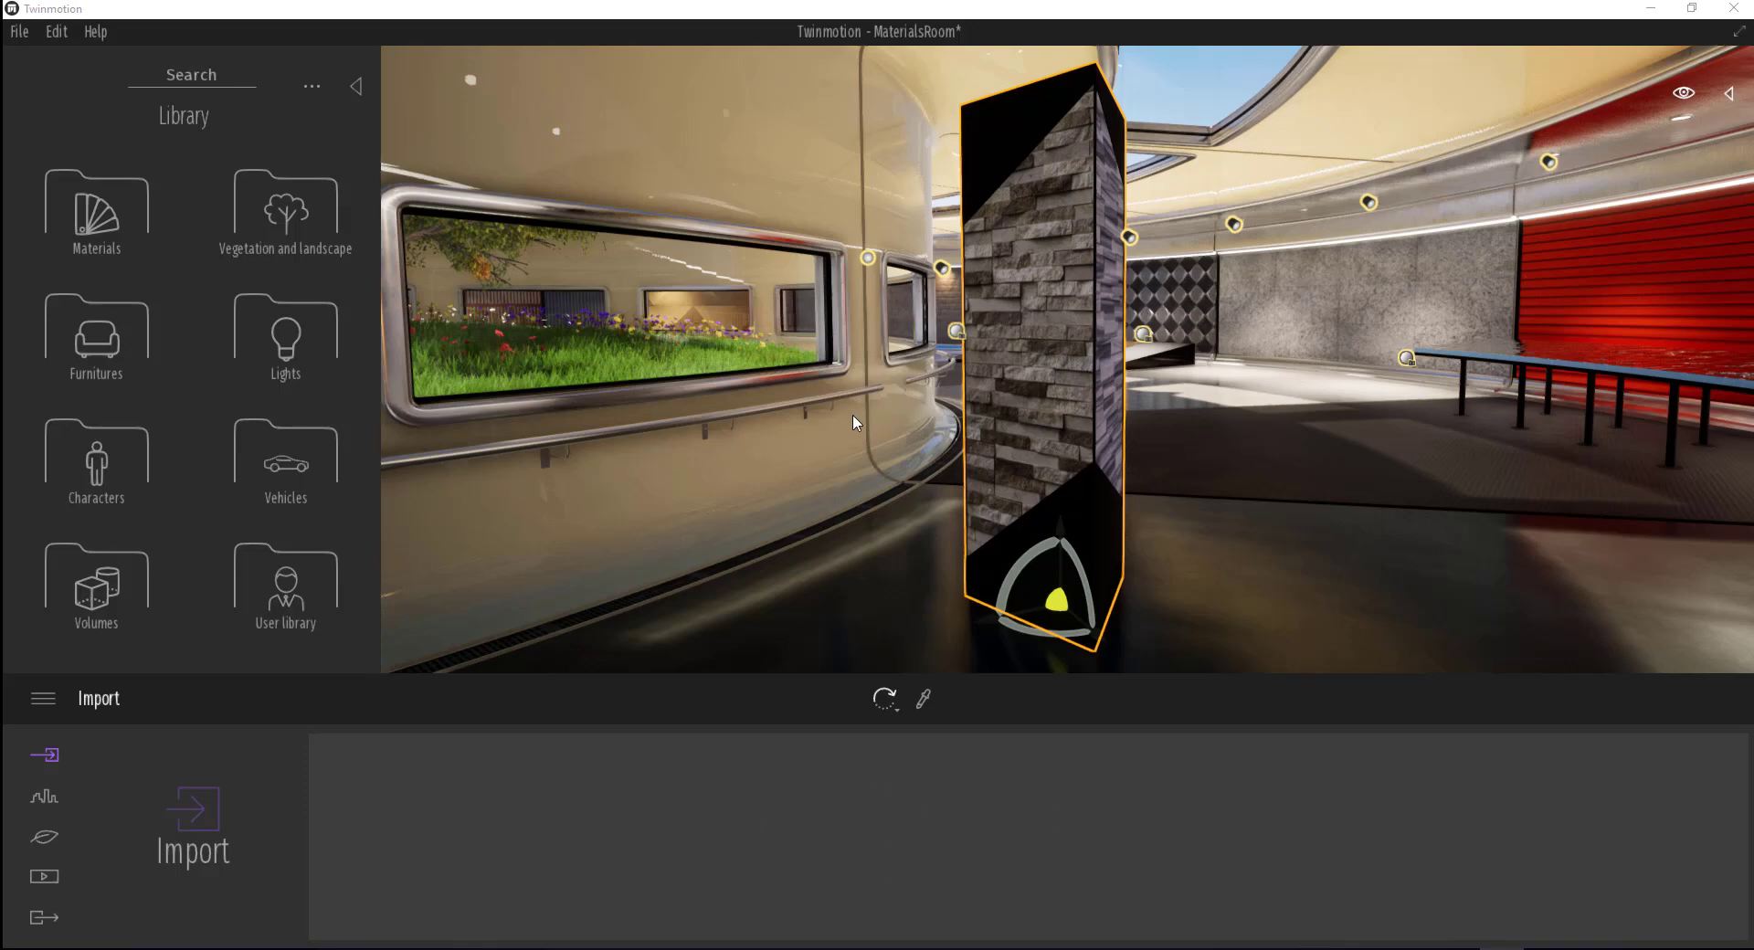
Move the camera along the curved garden wall down to ground level
mouse_move(856, 422)
left_mouse_down()
mouse_move(486, 402)
mouse_move(457, 351)
left_mouse_up()
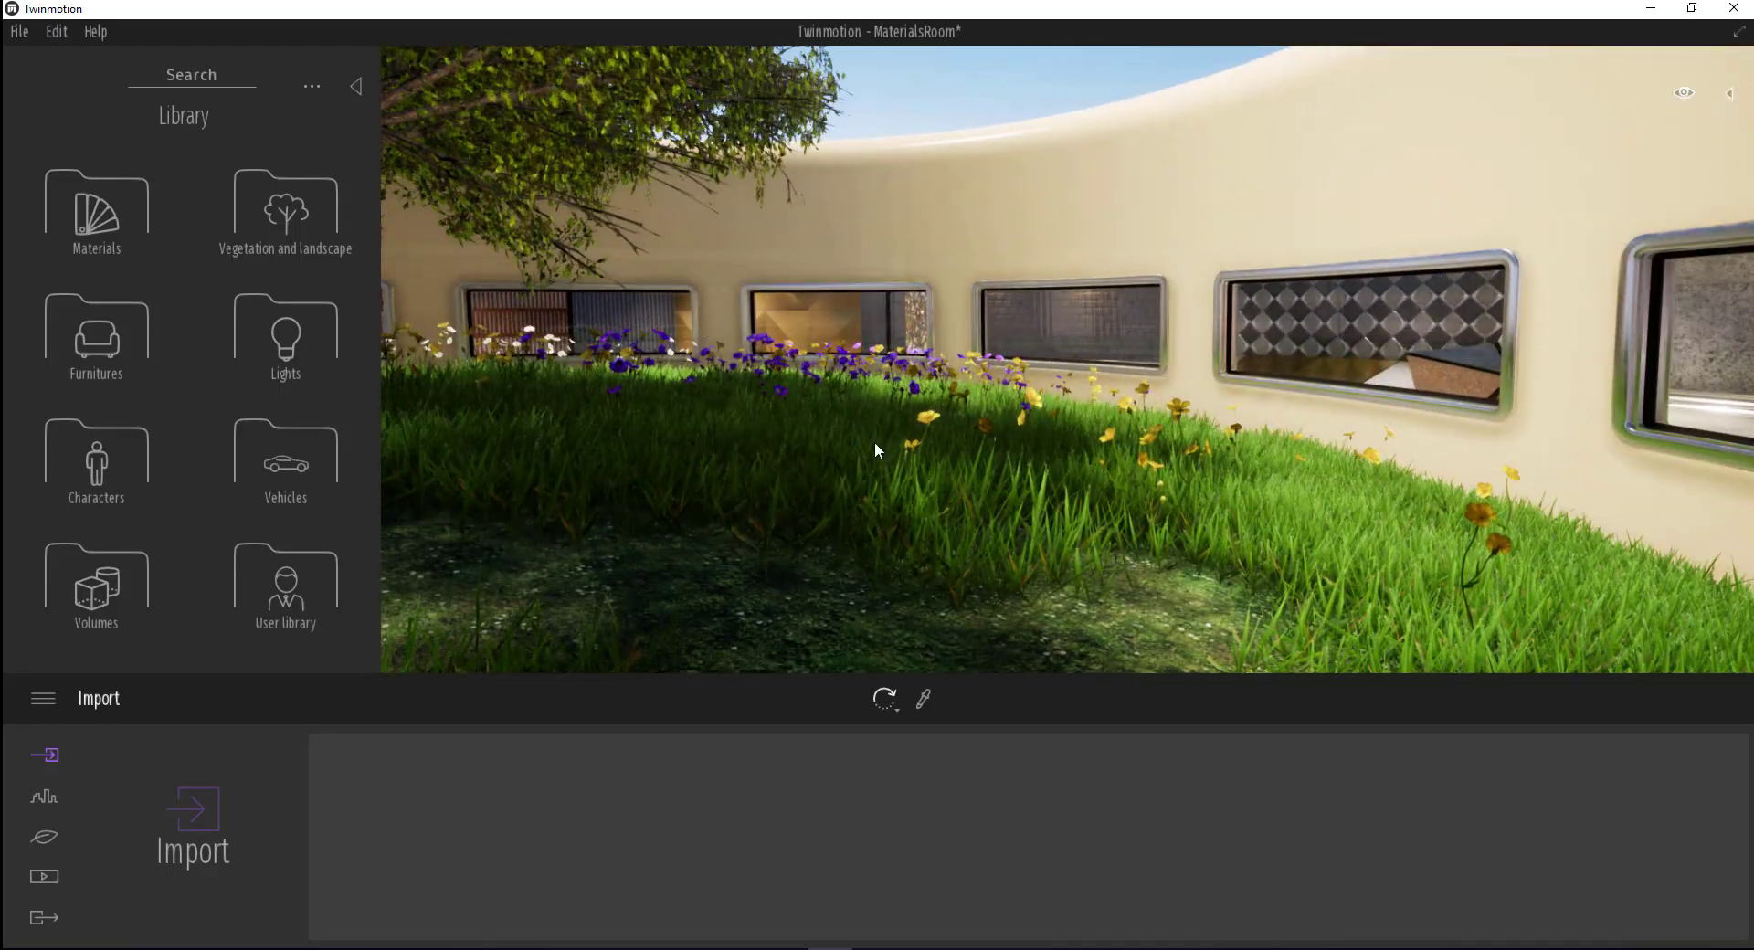
left_click(851, 371)
middle_click_drag(853, 371, 880, 319)
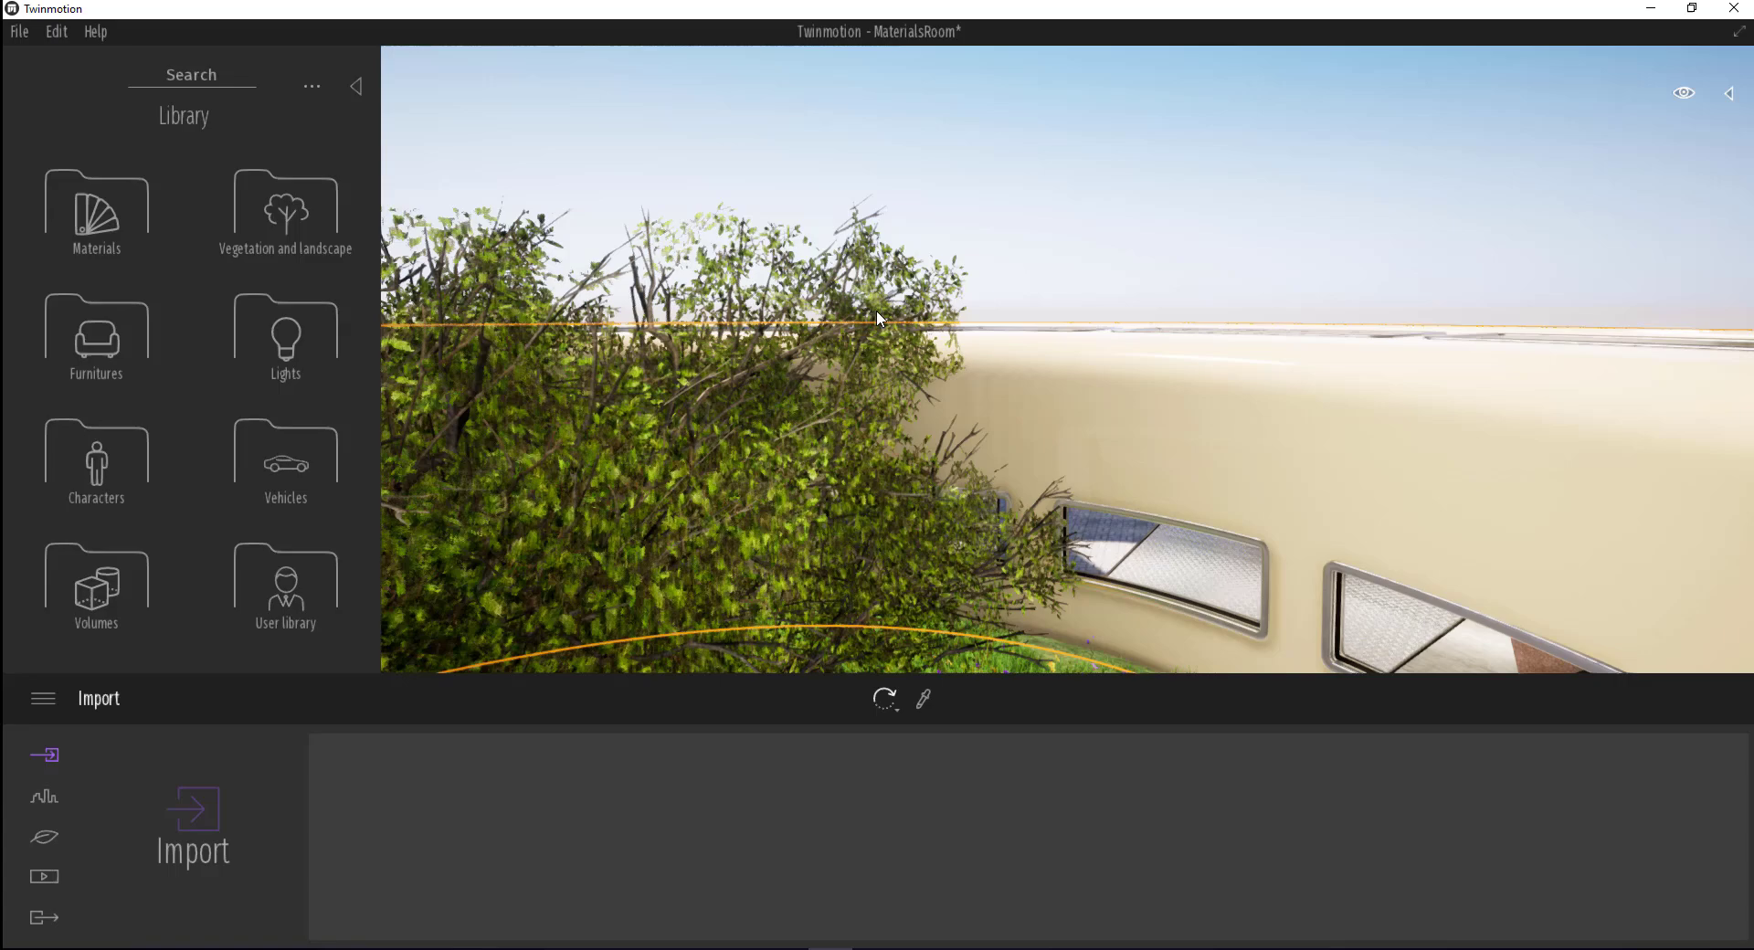
scroll(886, 324, "down", 5)
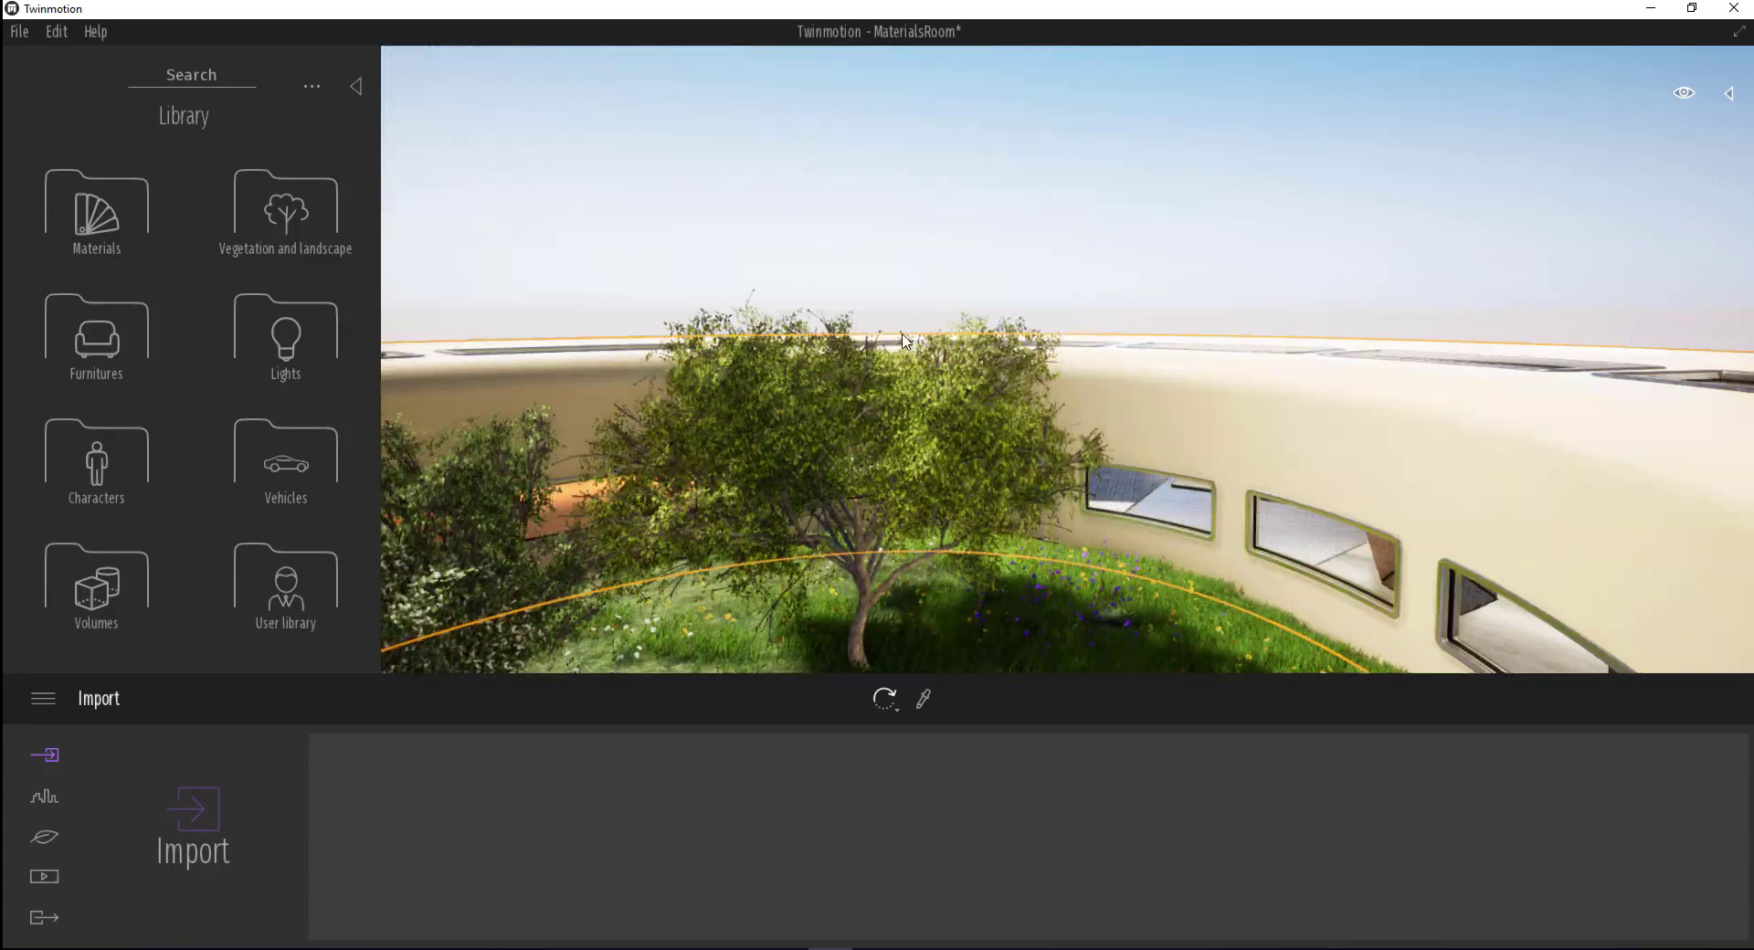
left_click_drag(905, 341, 851, 316)
scroll(1087, 345, "up", 3)
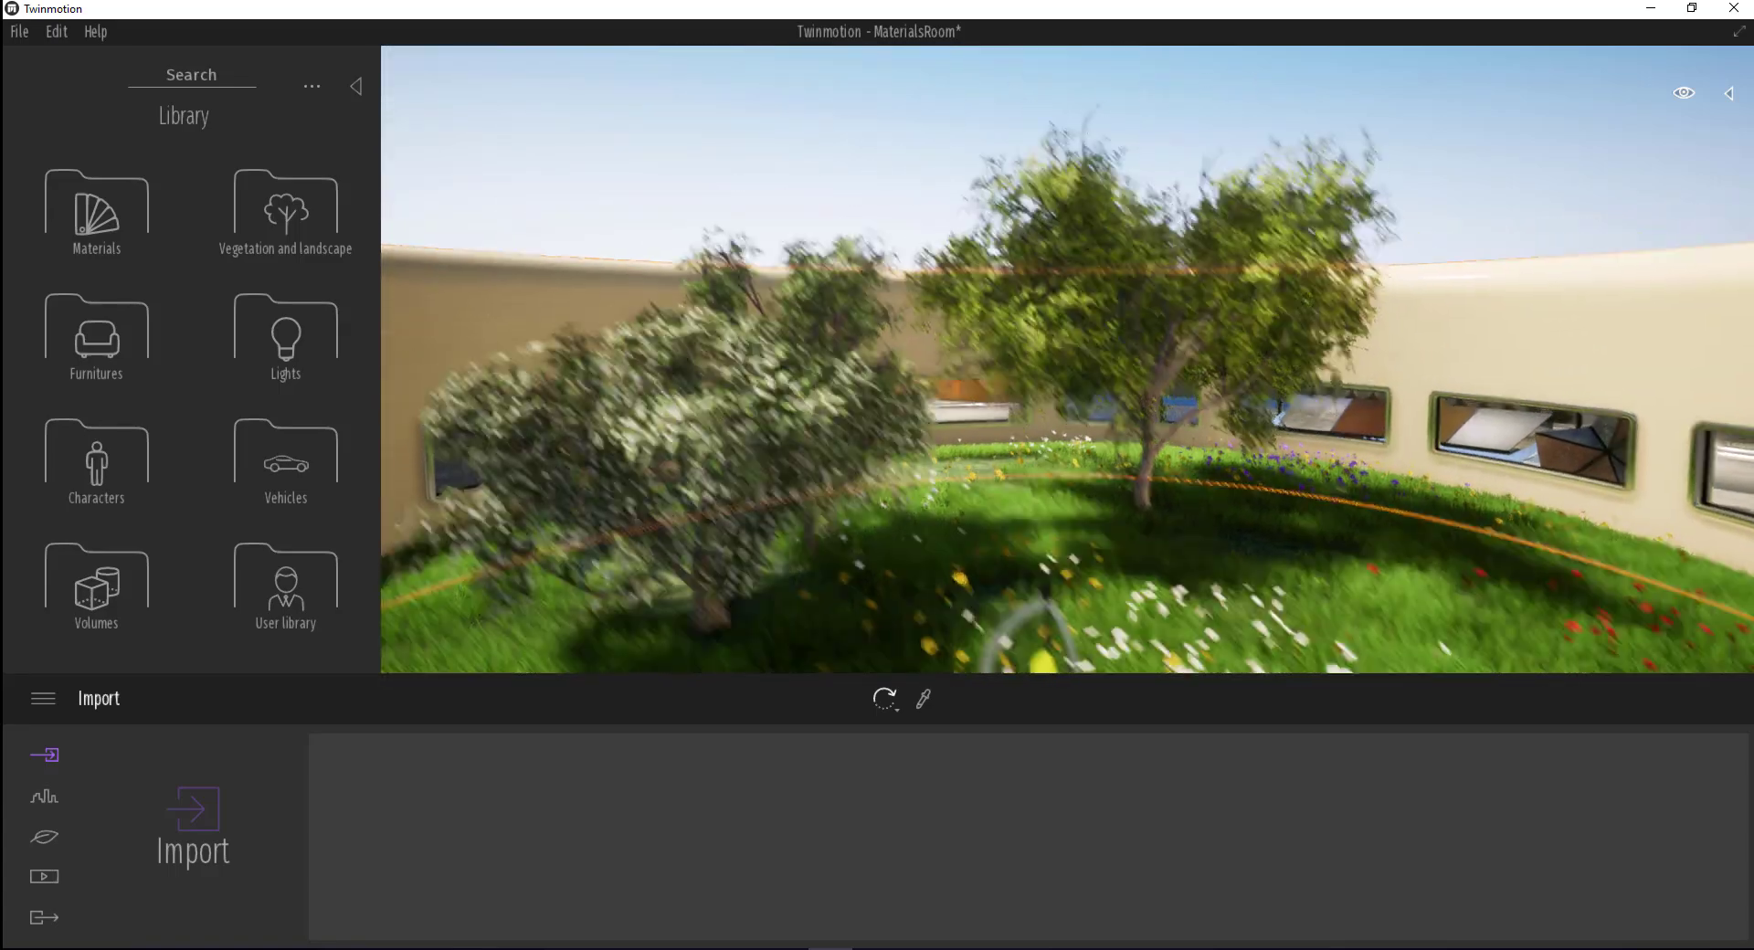
Set the Localization north offset to 157° and the month to October
left_click(44, 837)
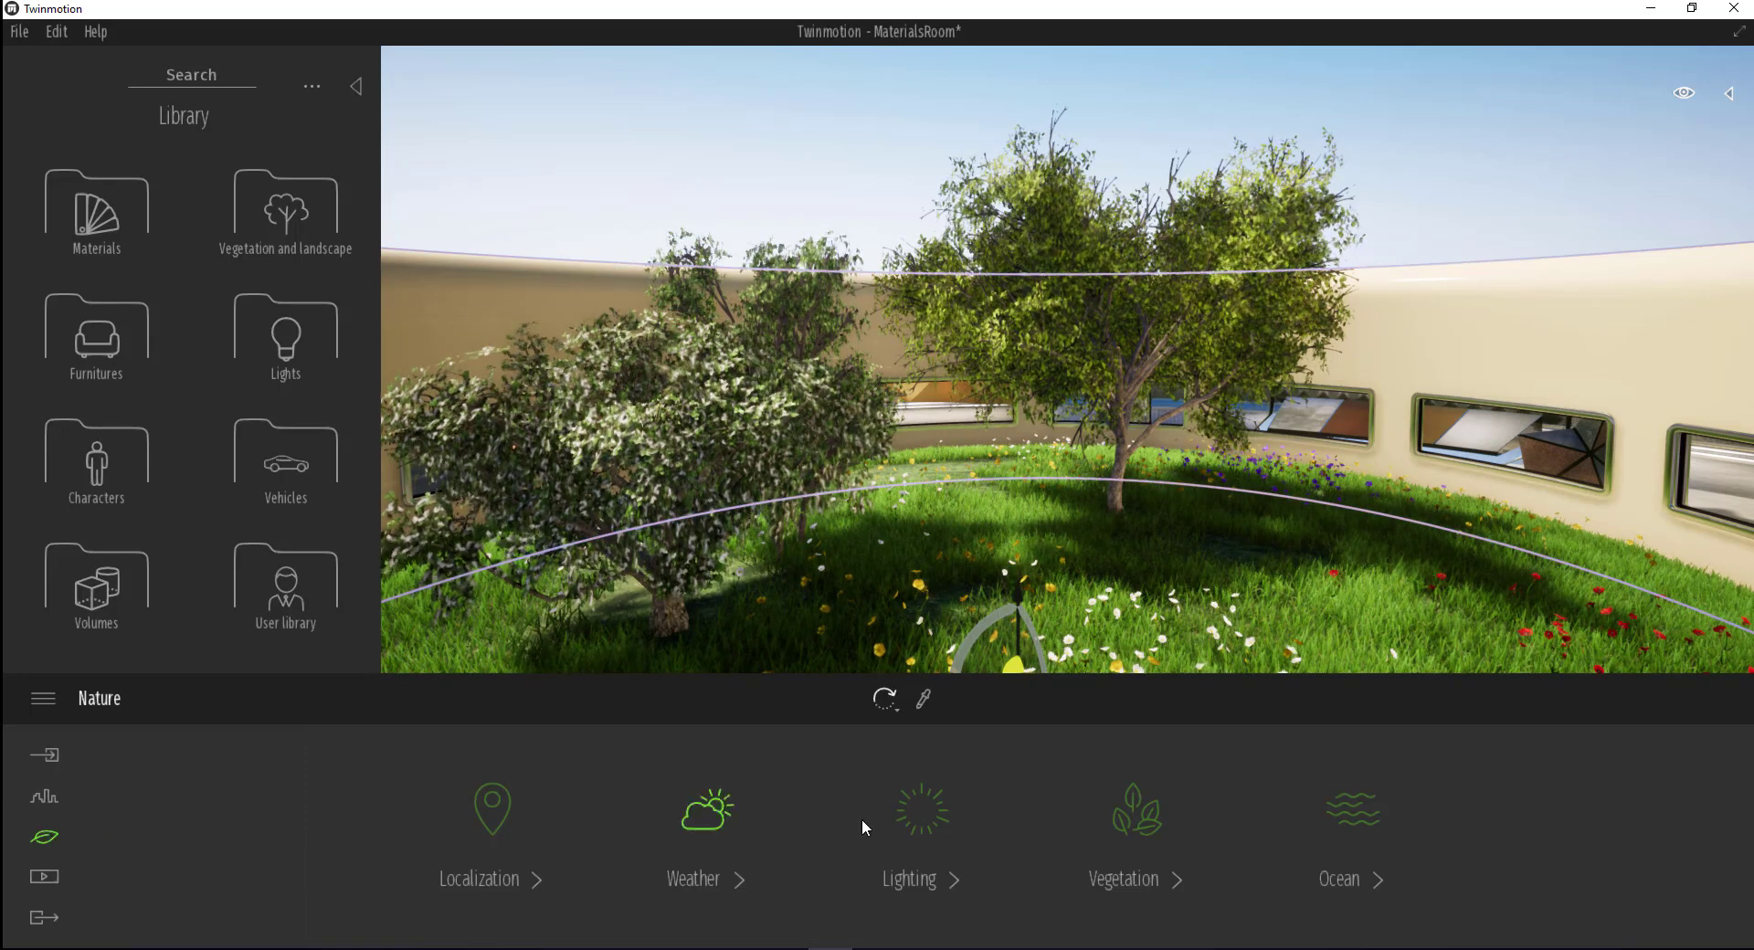
left_click(507, 814)
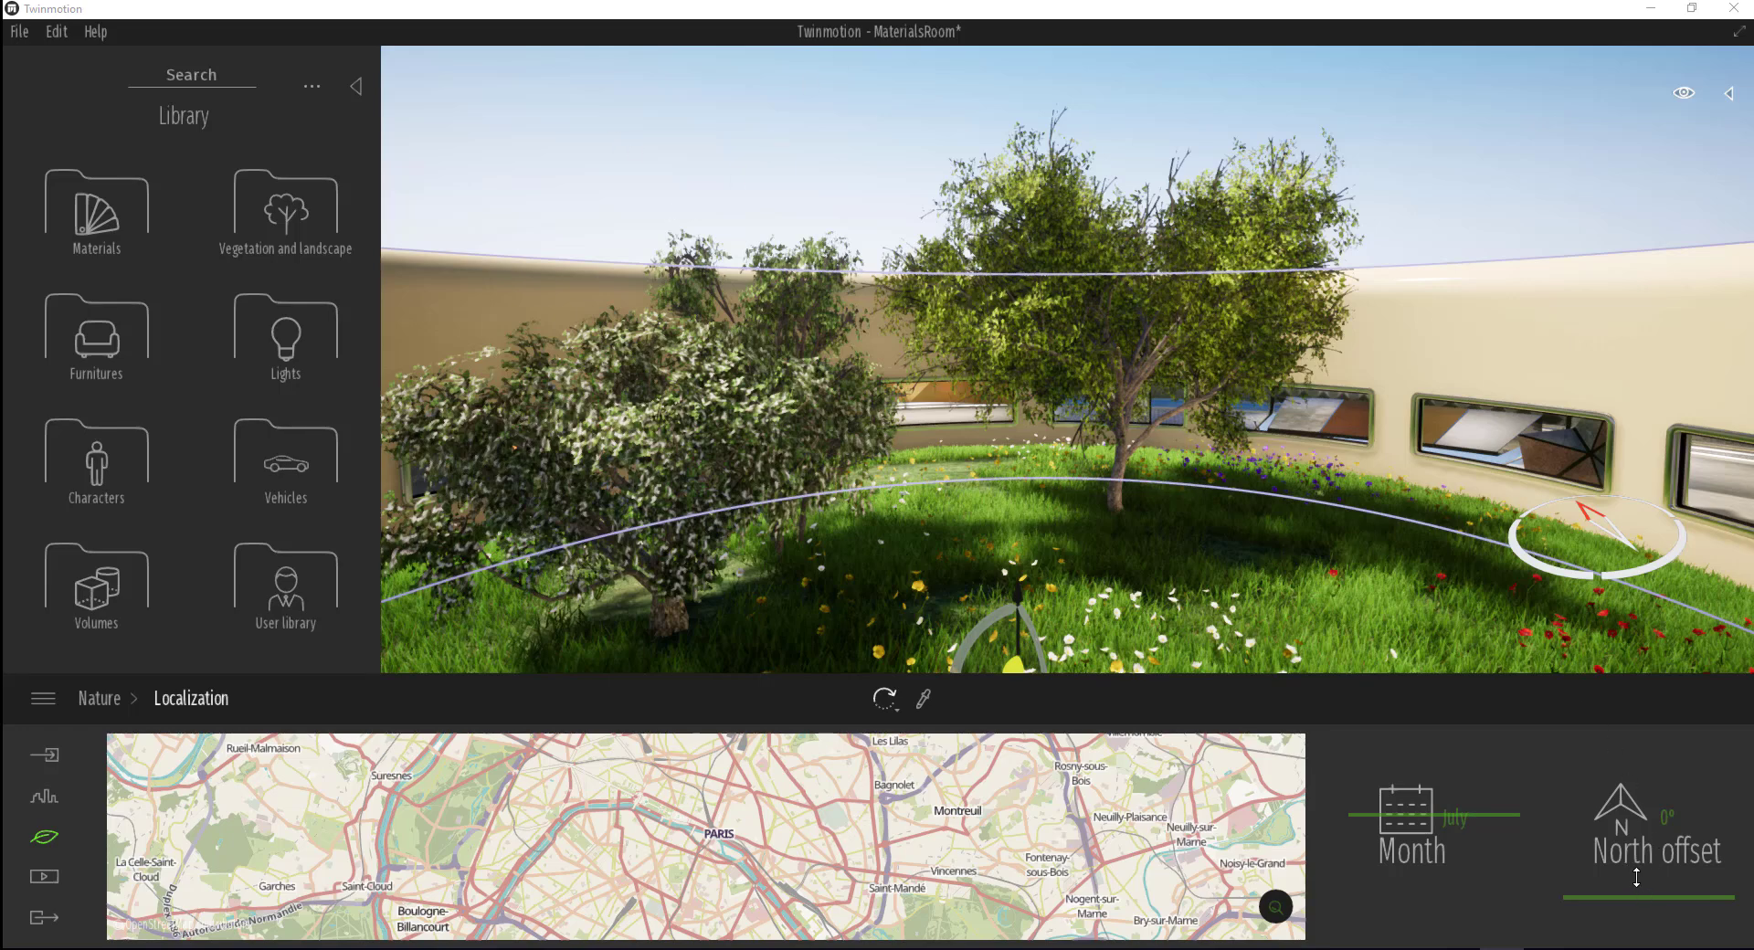
mouse_move(1632, 838)
left_mouse_down()
mouse_move(1608, 802)
mouse_move(1646, 838)
mouse_move(1628, 831)
left_mouse_up()
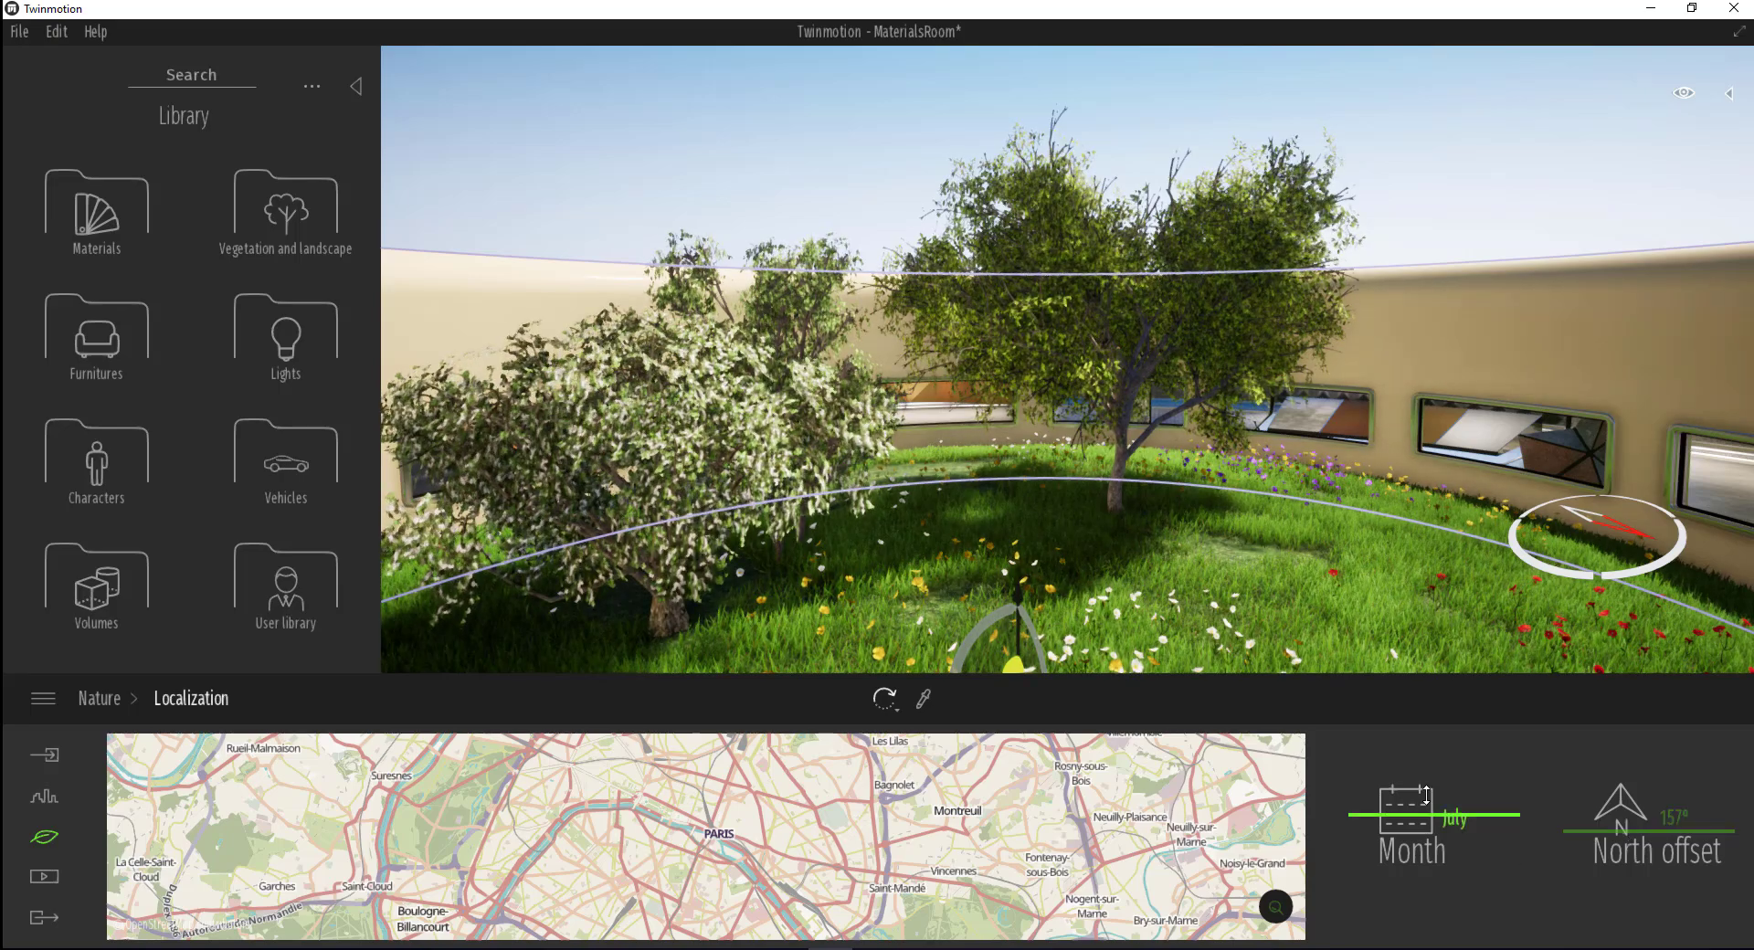
mouse_move(1426, 794)
left_mouse_down()
mouse_move(1460, 891)
mouse_move(1441, 771)
mouse_move(1457, 892)
mouse_move(1441, 760)
left_mouse_up()
scroll(1108, 496, "down", 2)
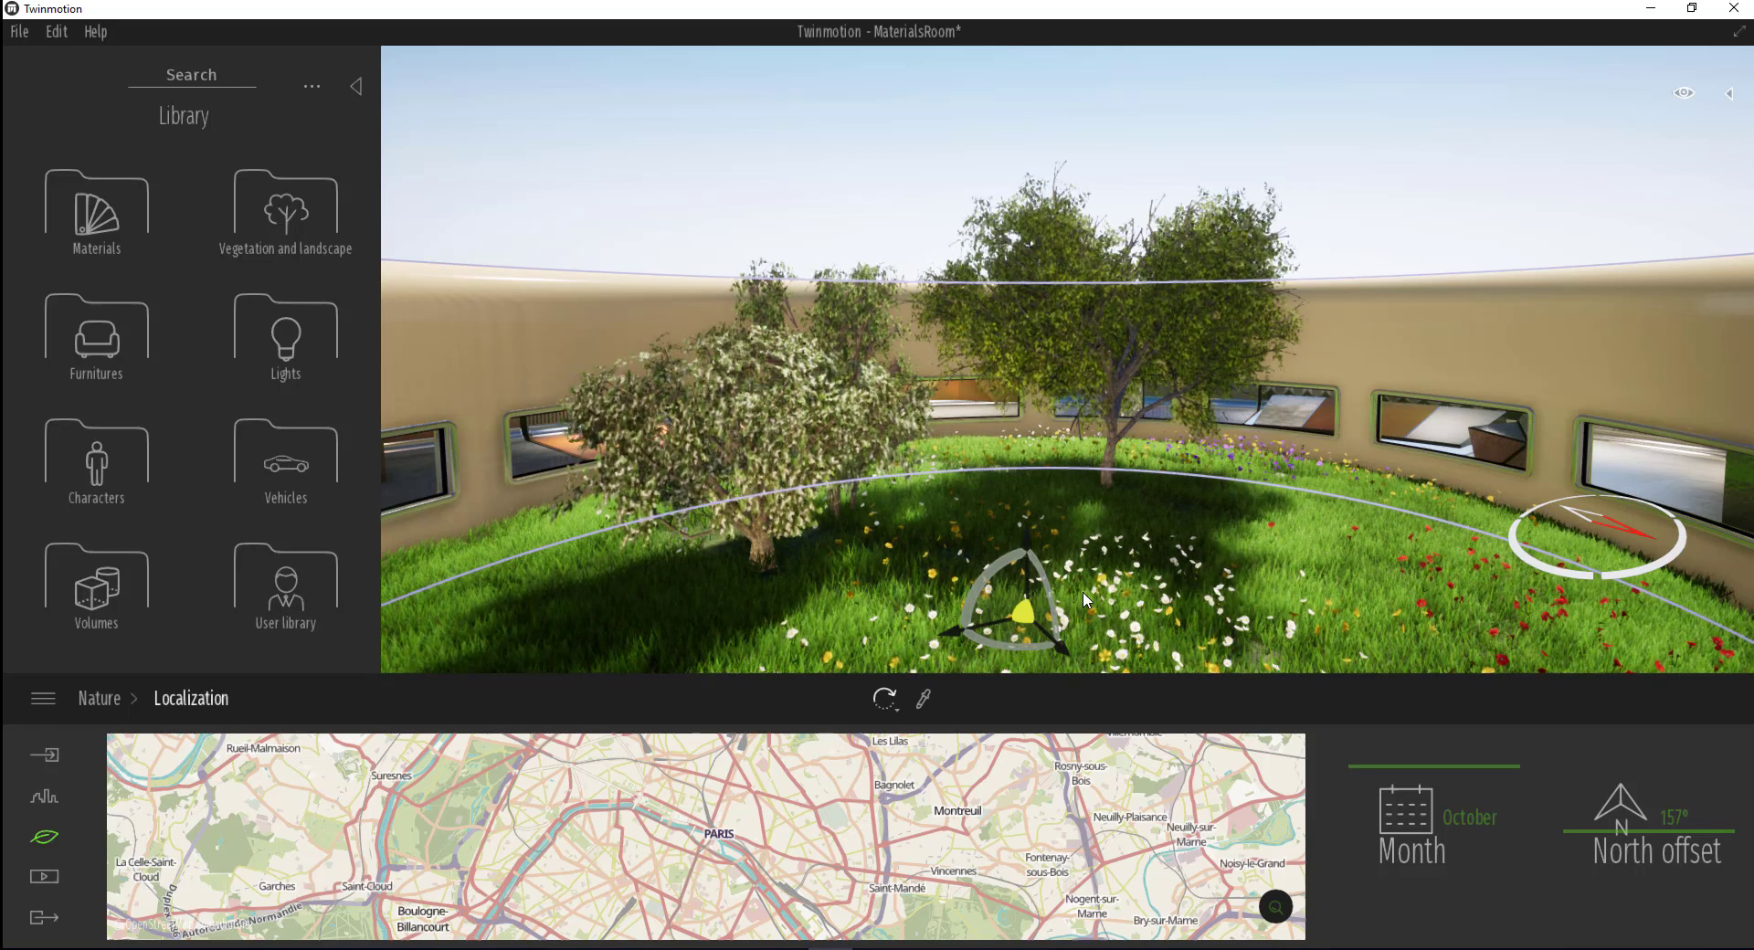
Set day time to morning, north offset to 186° and the month to May
left_click(1687, 95)
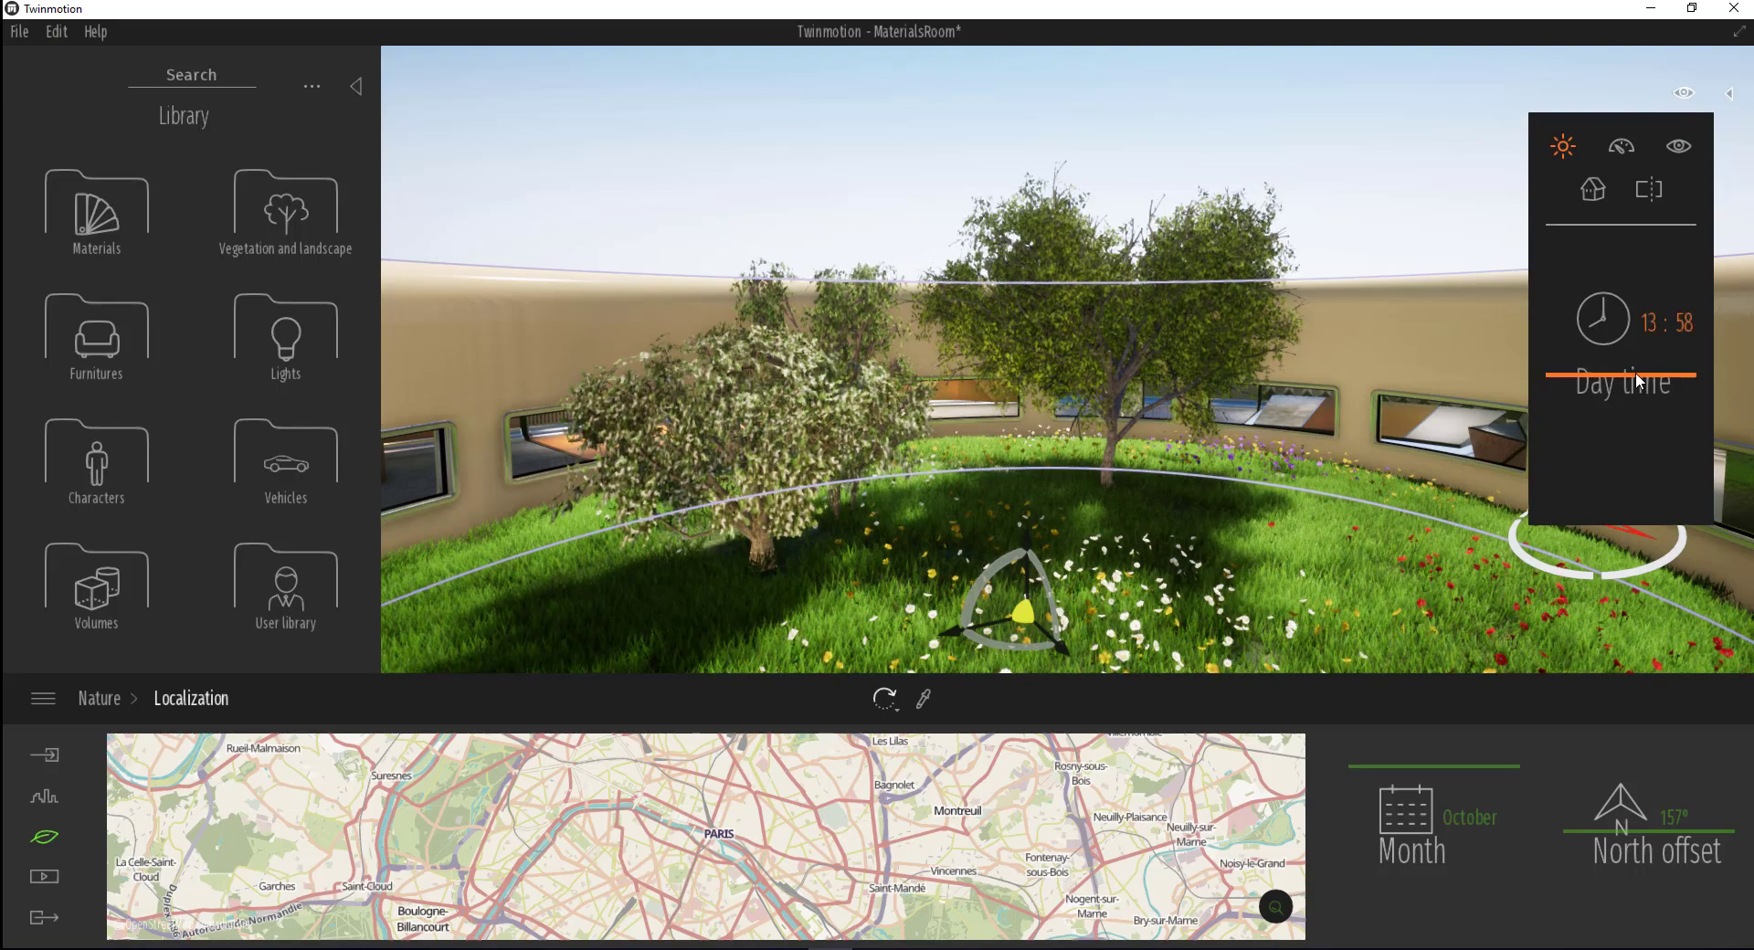
mouse_move(1640, 382)
left_mouse_down()
mouse_move(1628, 307)
mouse_move(1631, 379)
left_mouse_up()
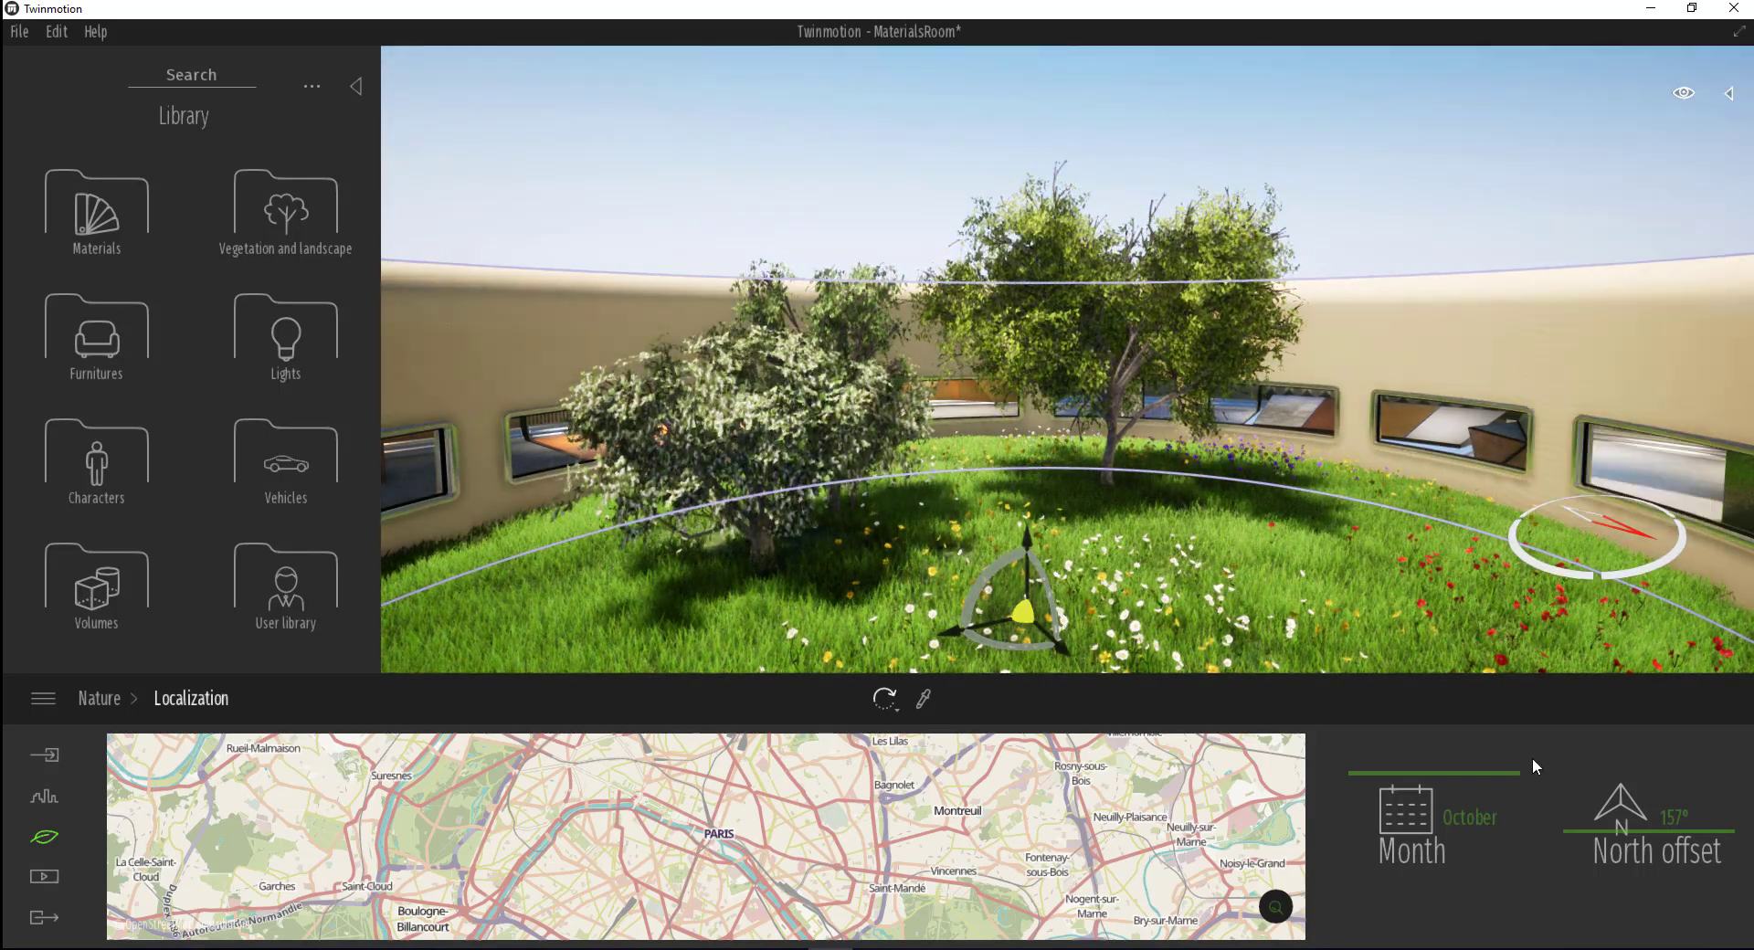
left_click_drag(1624, 846, 1617, 821)
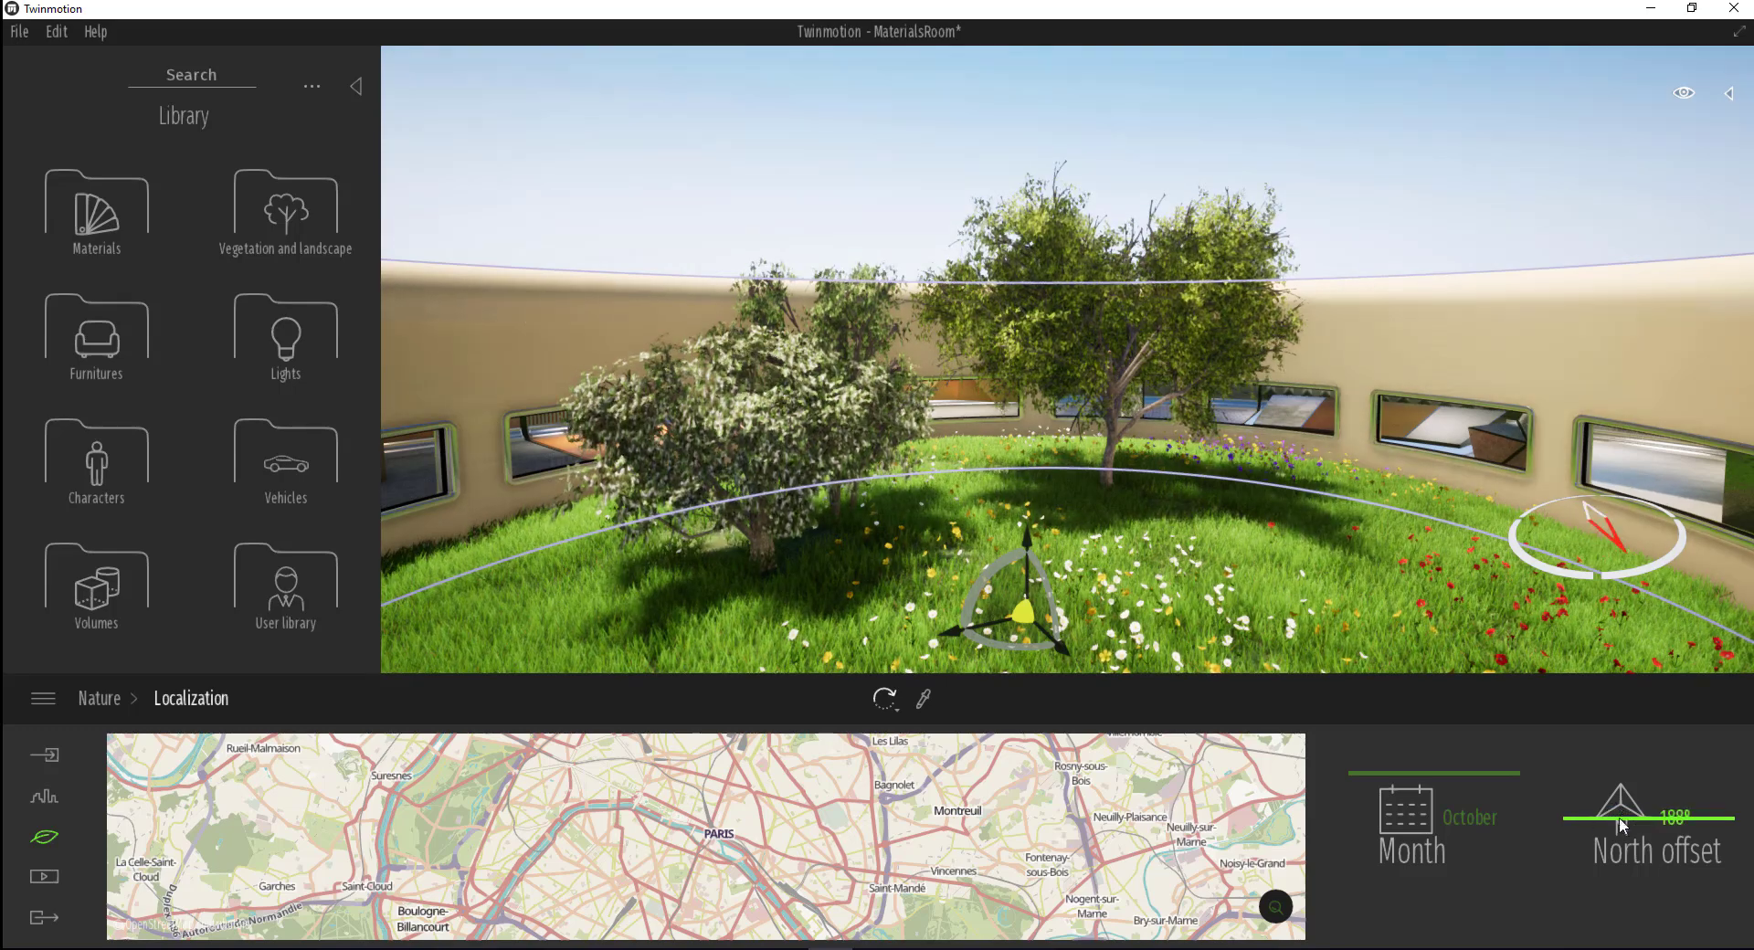
mouse_move(1423, 780)
left_mouse_down()
mouse_move(1454, 879)
mouse_move(1454, 830)
left_mouse_up()
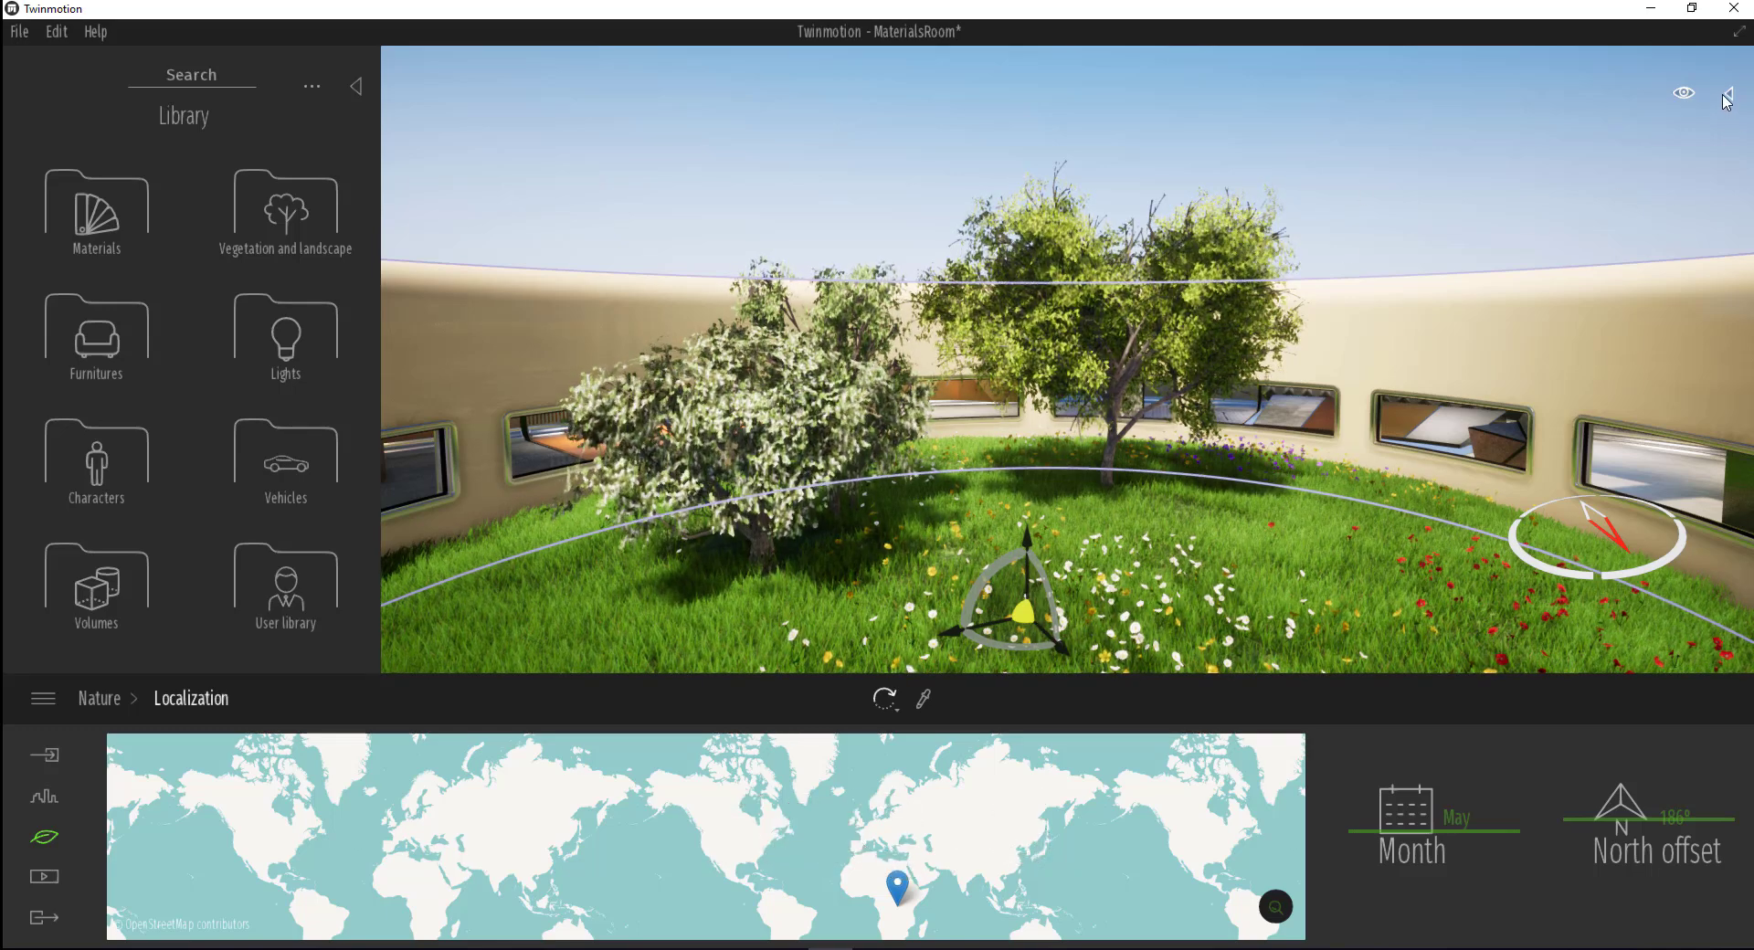
Open the scene object list and select the Common hawthorn 1 and Hook thorn 1 trees
left_click(1727, 98)
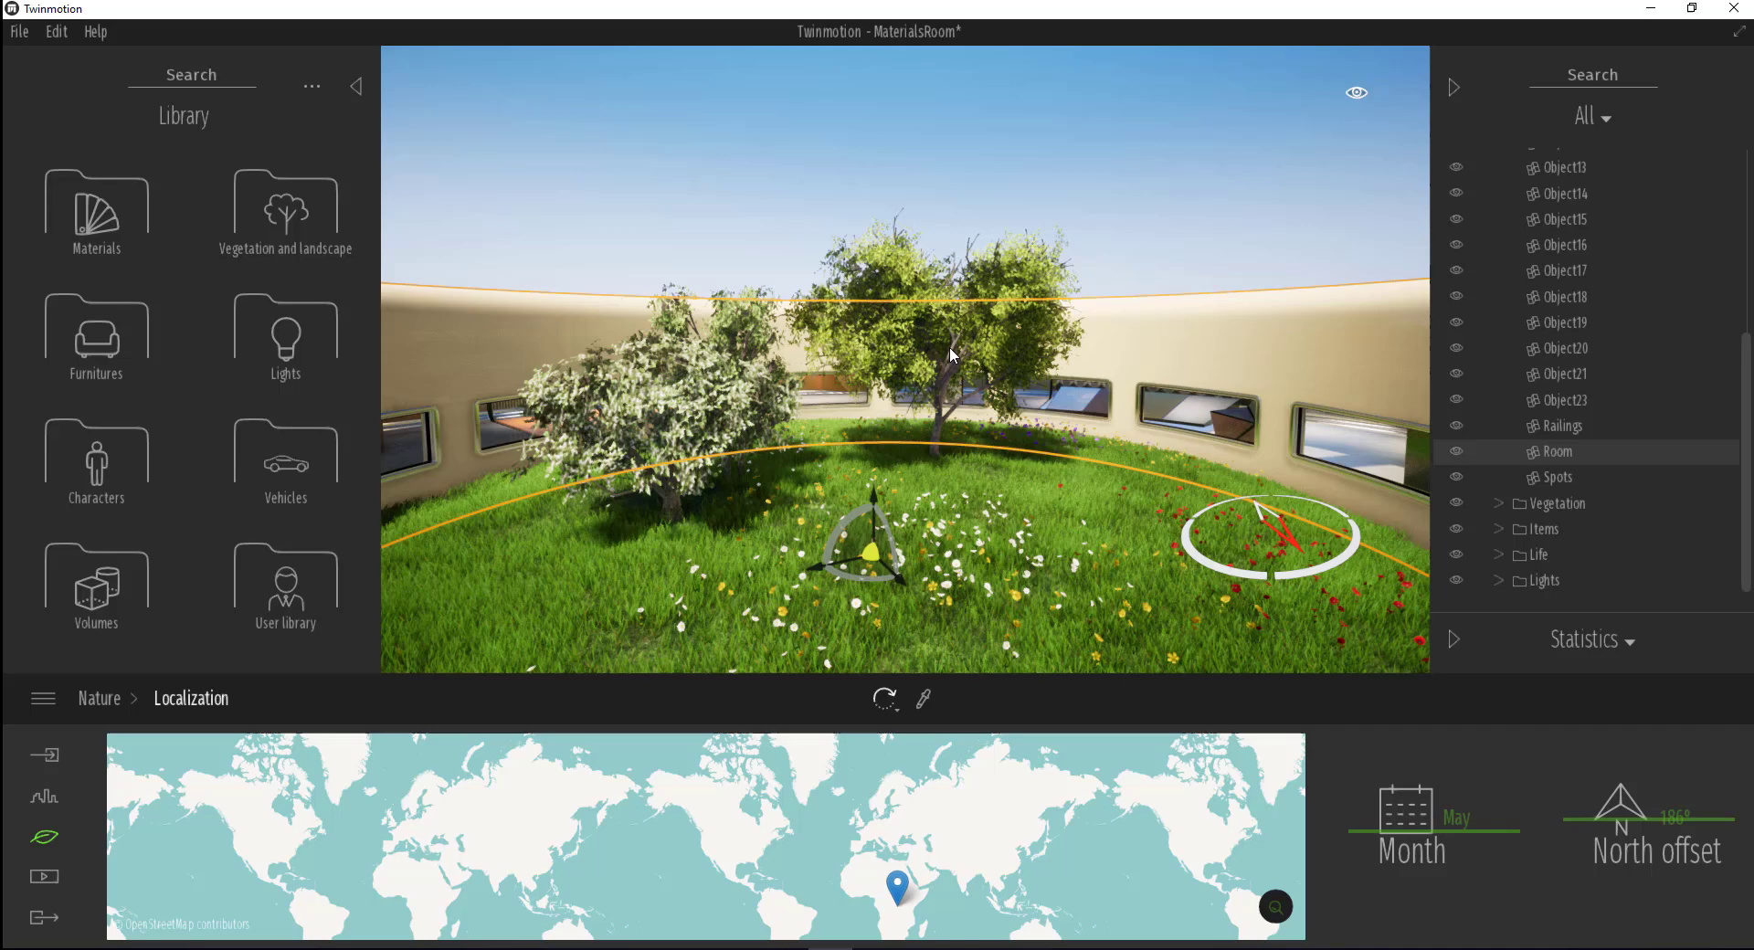
left_click_drag(936, 369, 922, 402)
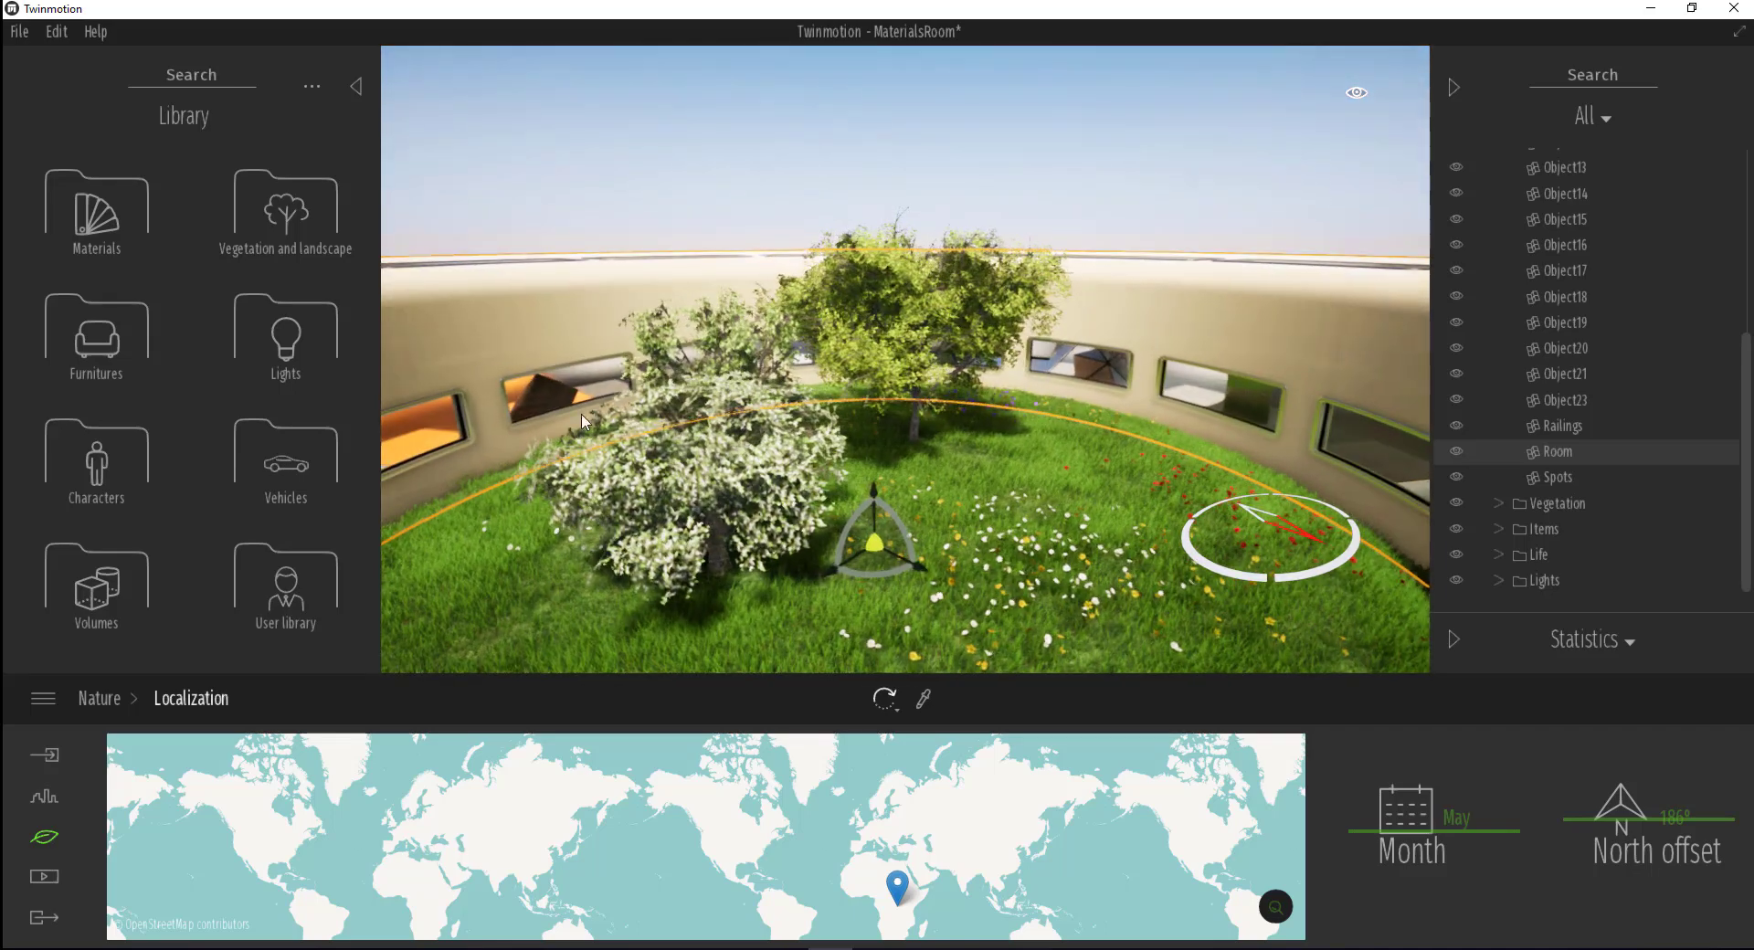
left_click(786, 411)
left_click(879, 319, "ctrl")
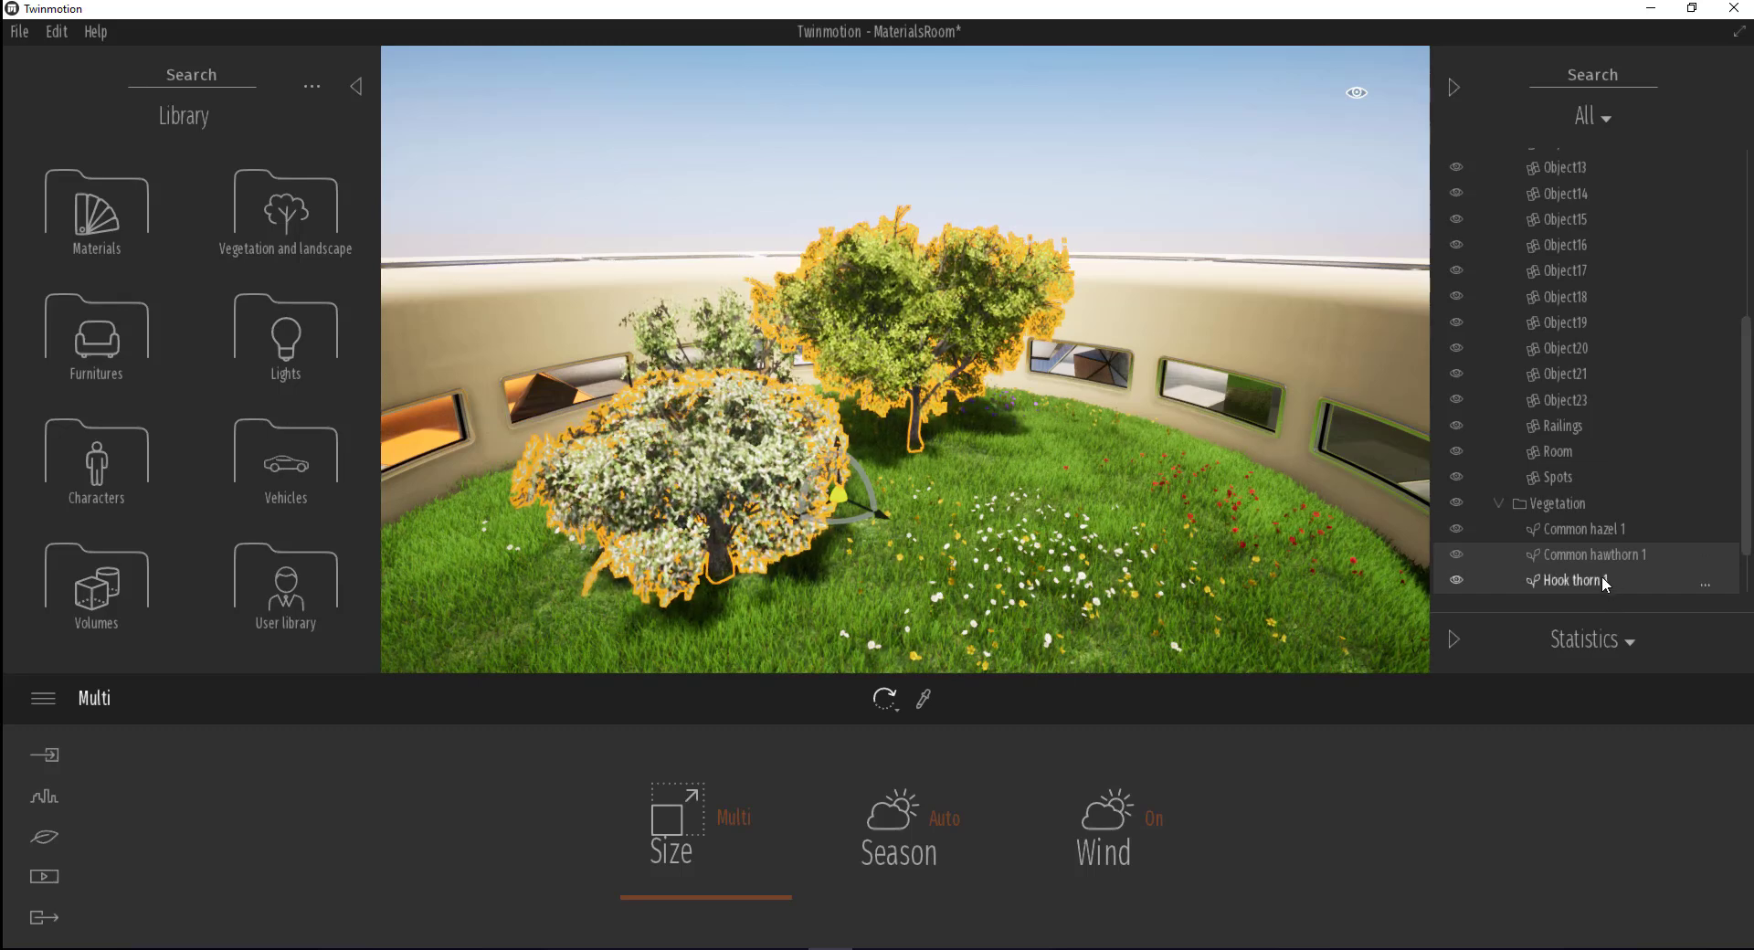
scroll(1627, 489, "down", 3)
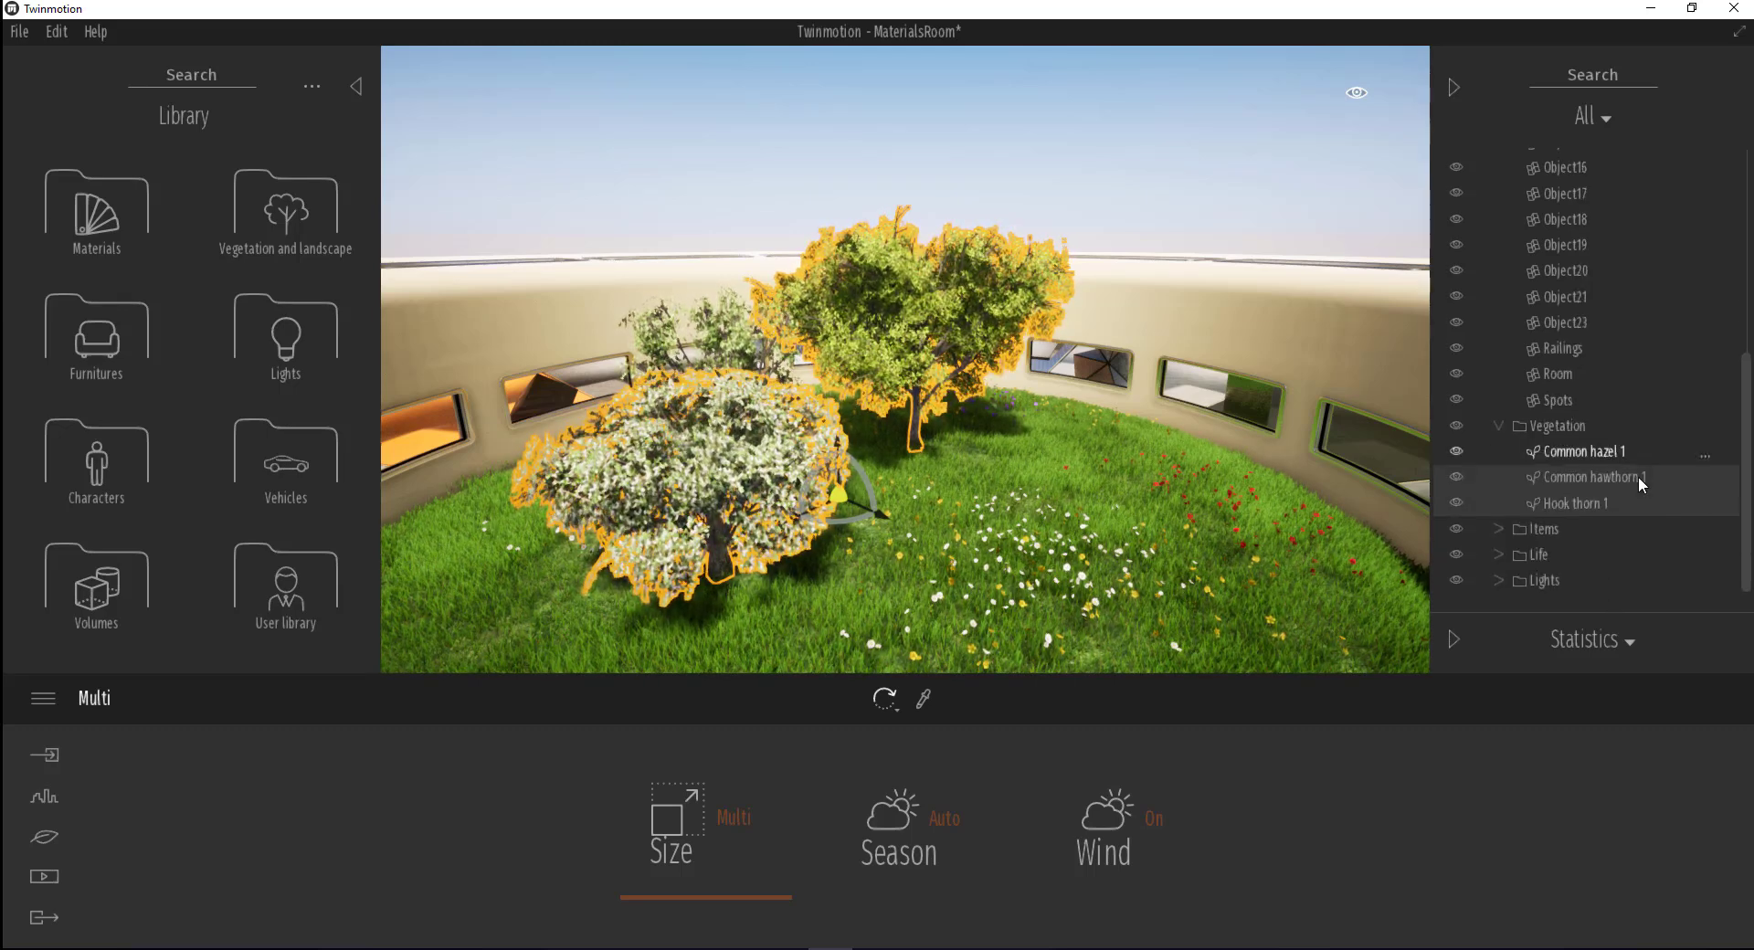
scroll(1604, 447, "up", 4)
scroll(1605, 442, "up", 3)
Select and frame the wall Object11, then the Box 1m cube
left_click(1588, 371)
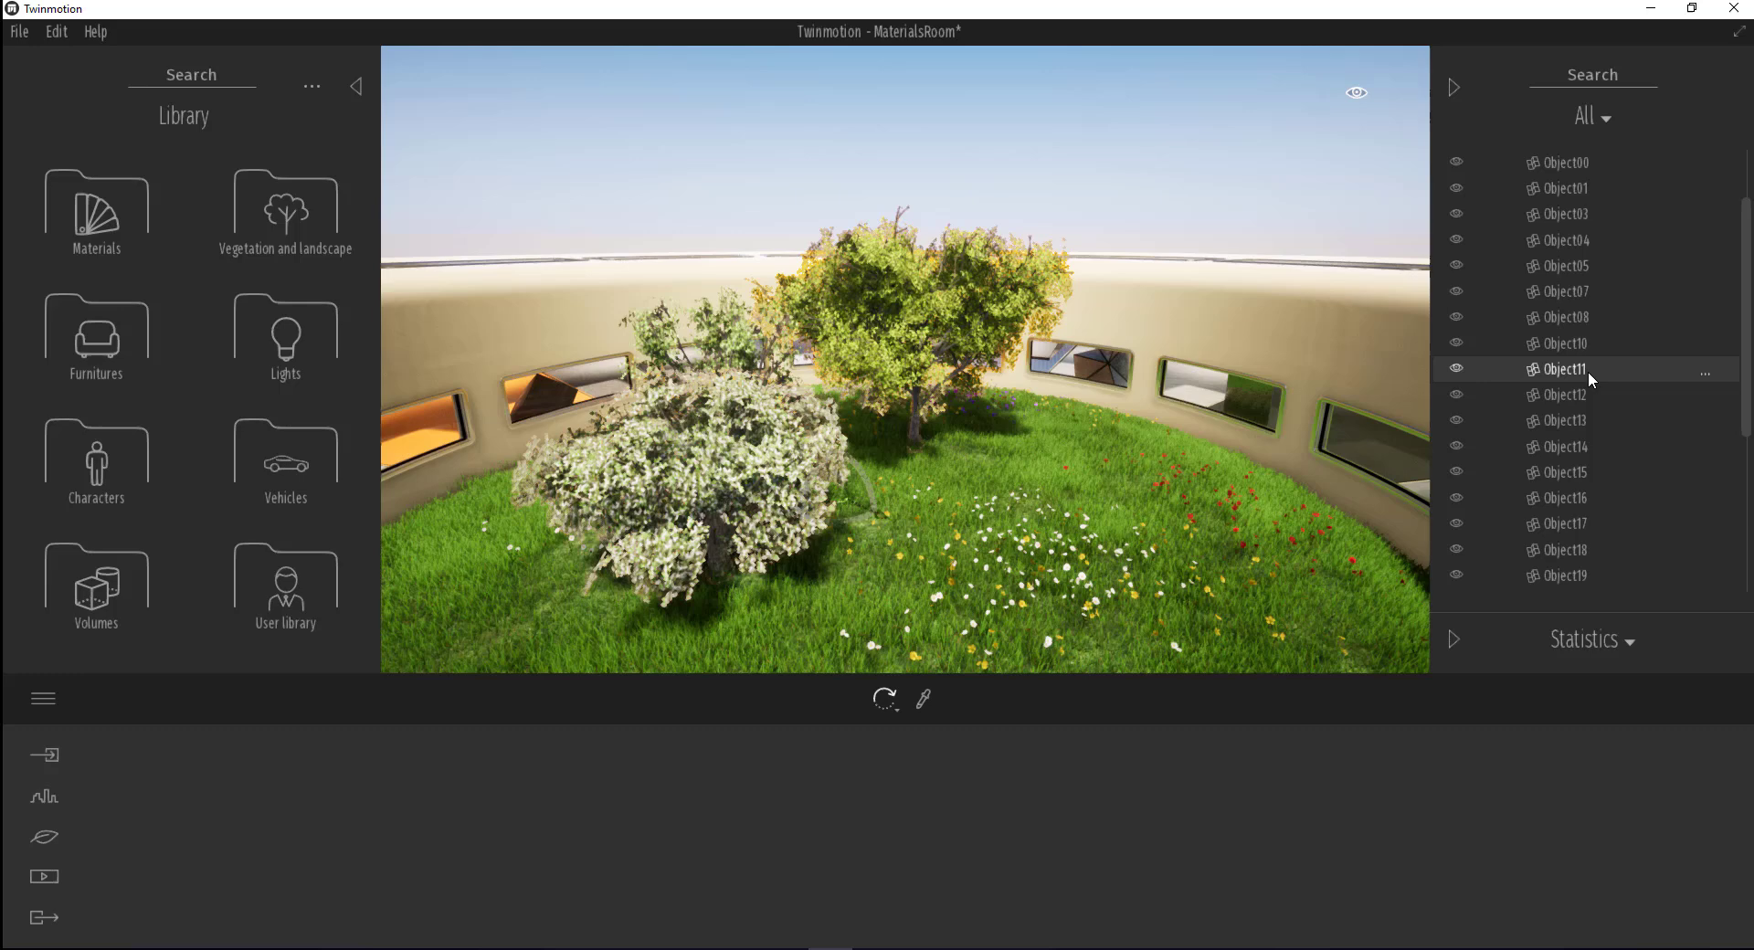
key("f")
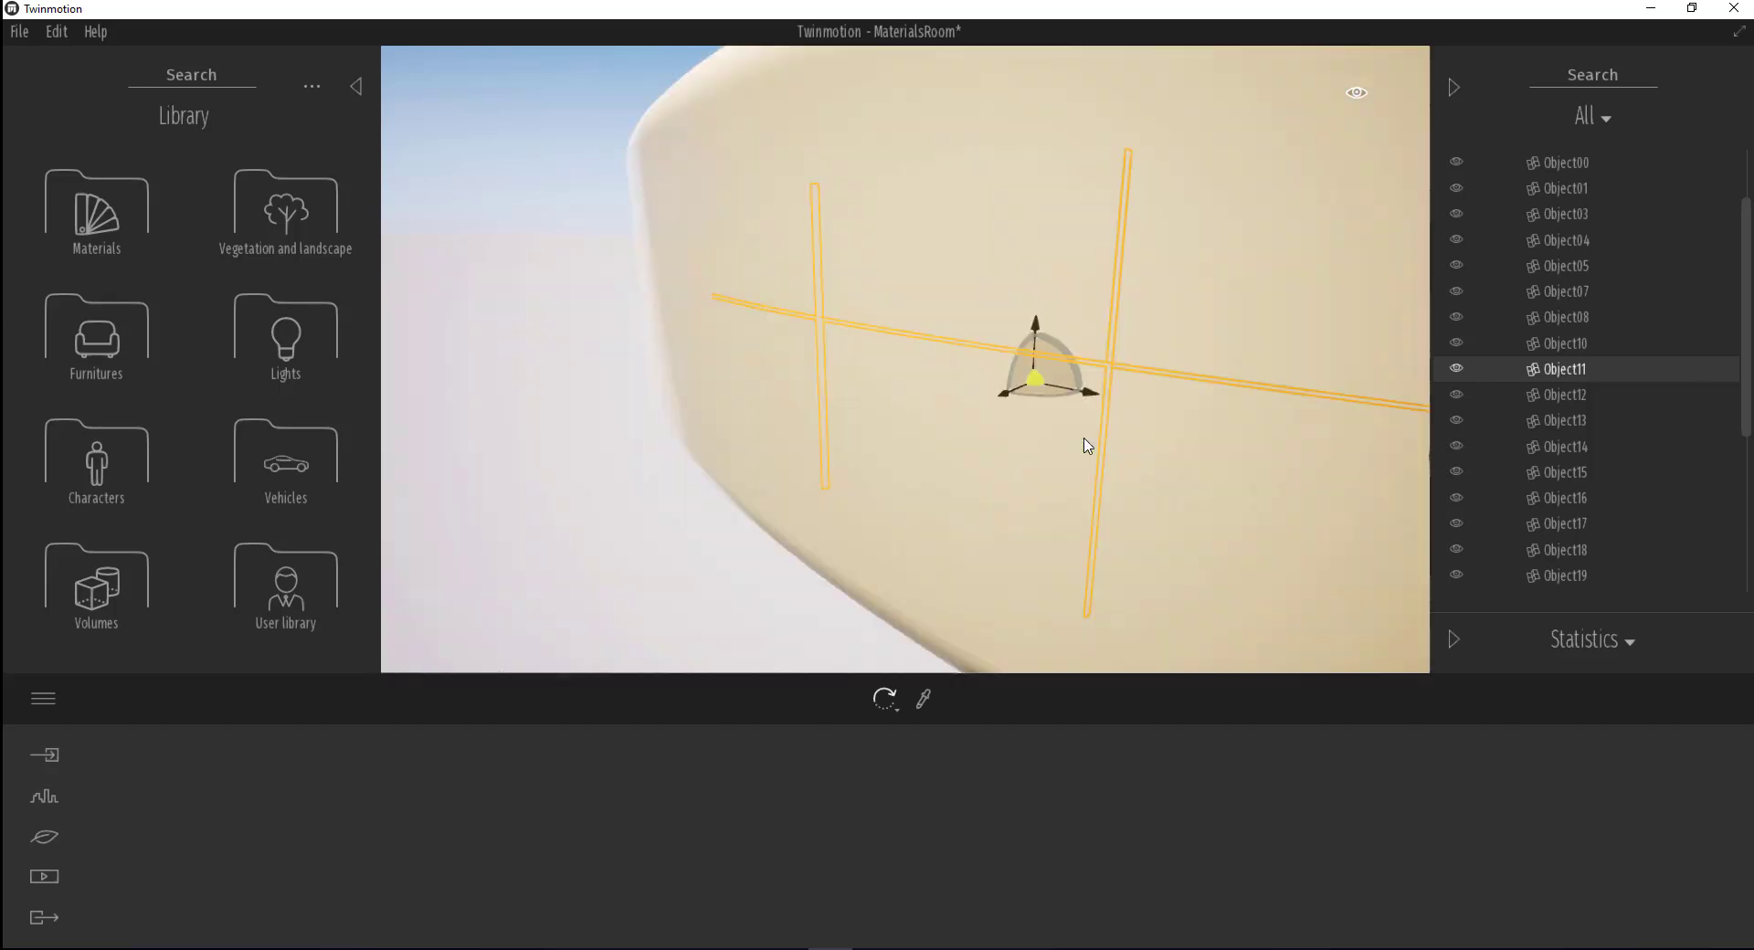
scroll(1128, 382, "up", 3)
scroll(1133, 382, "down", 5)
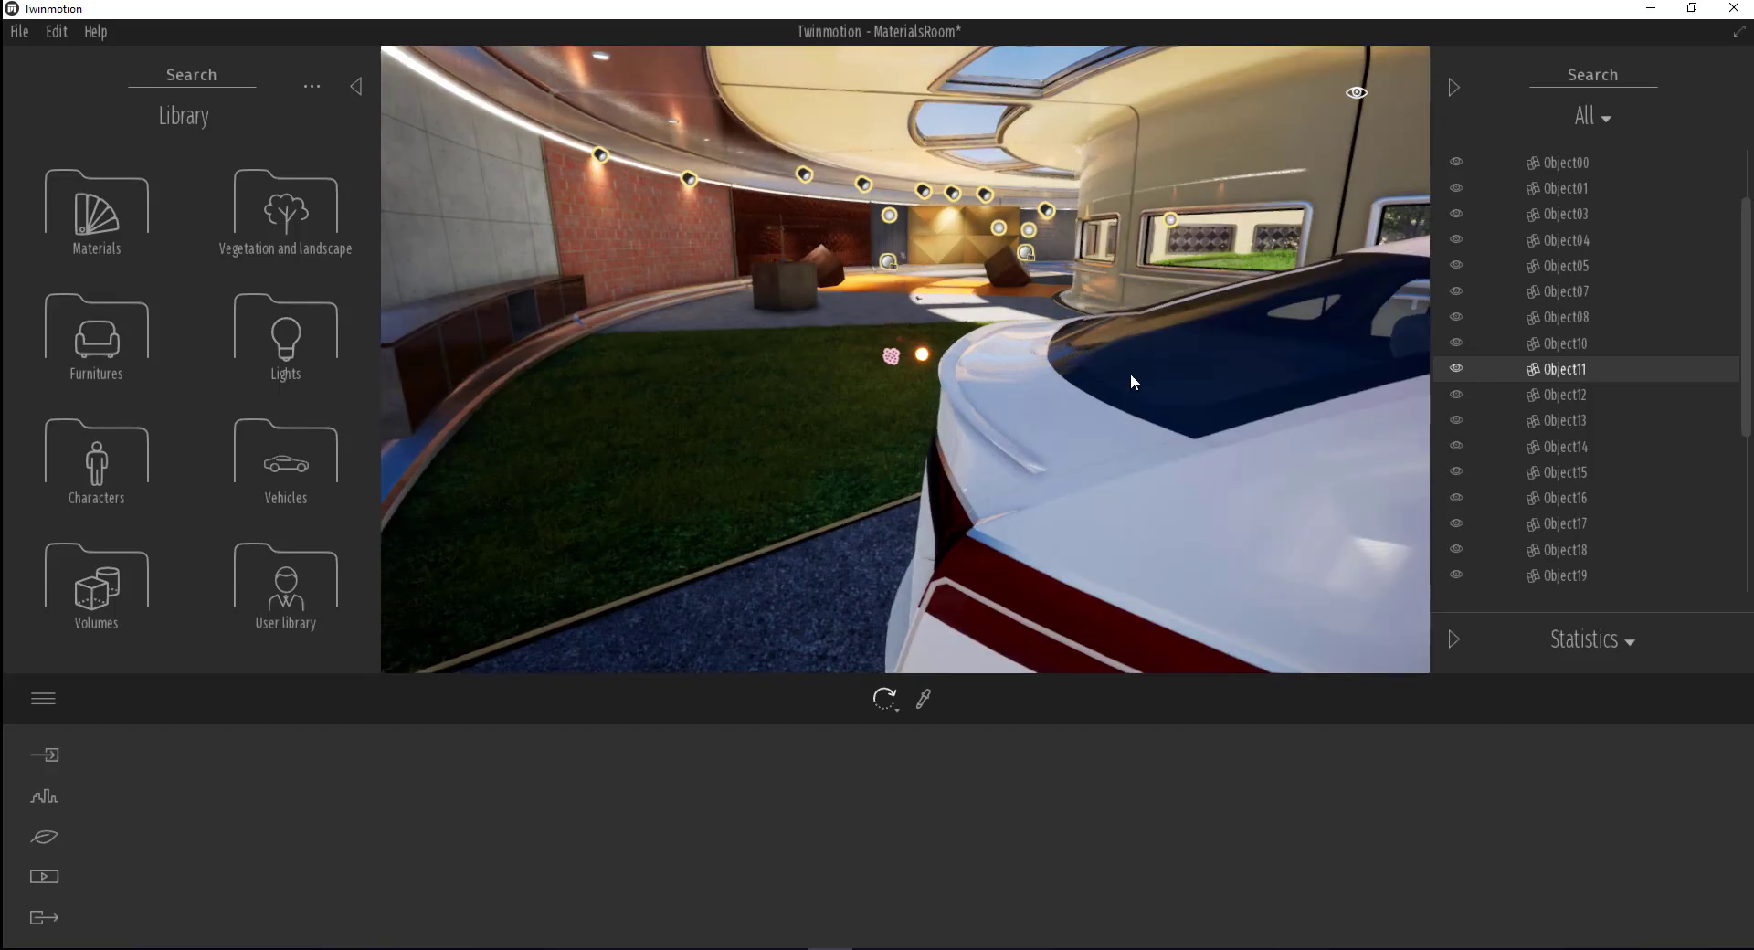
left_click(805, 294)
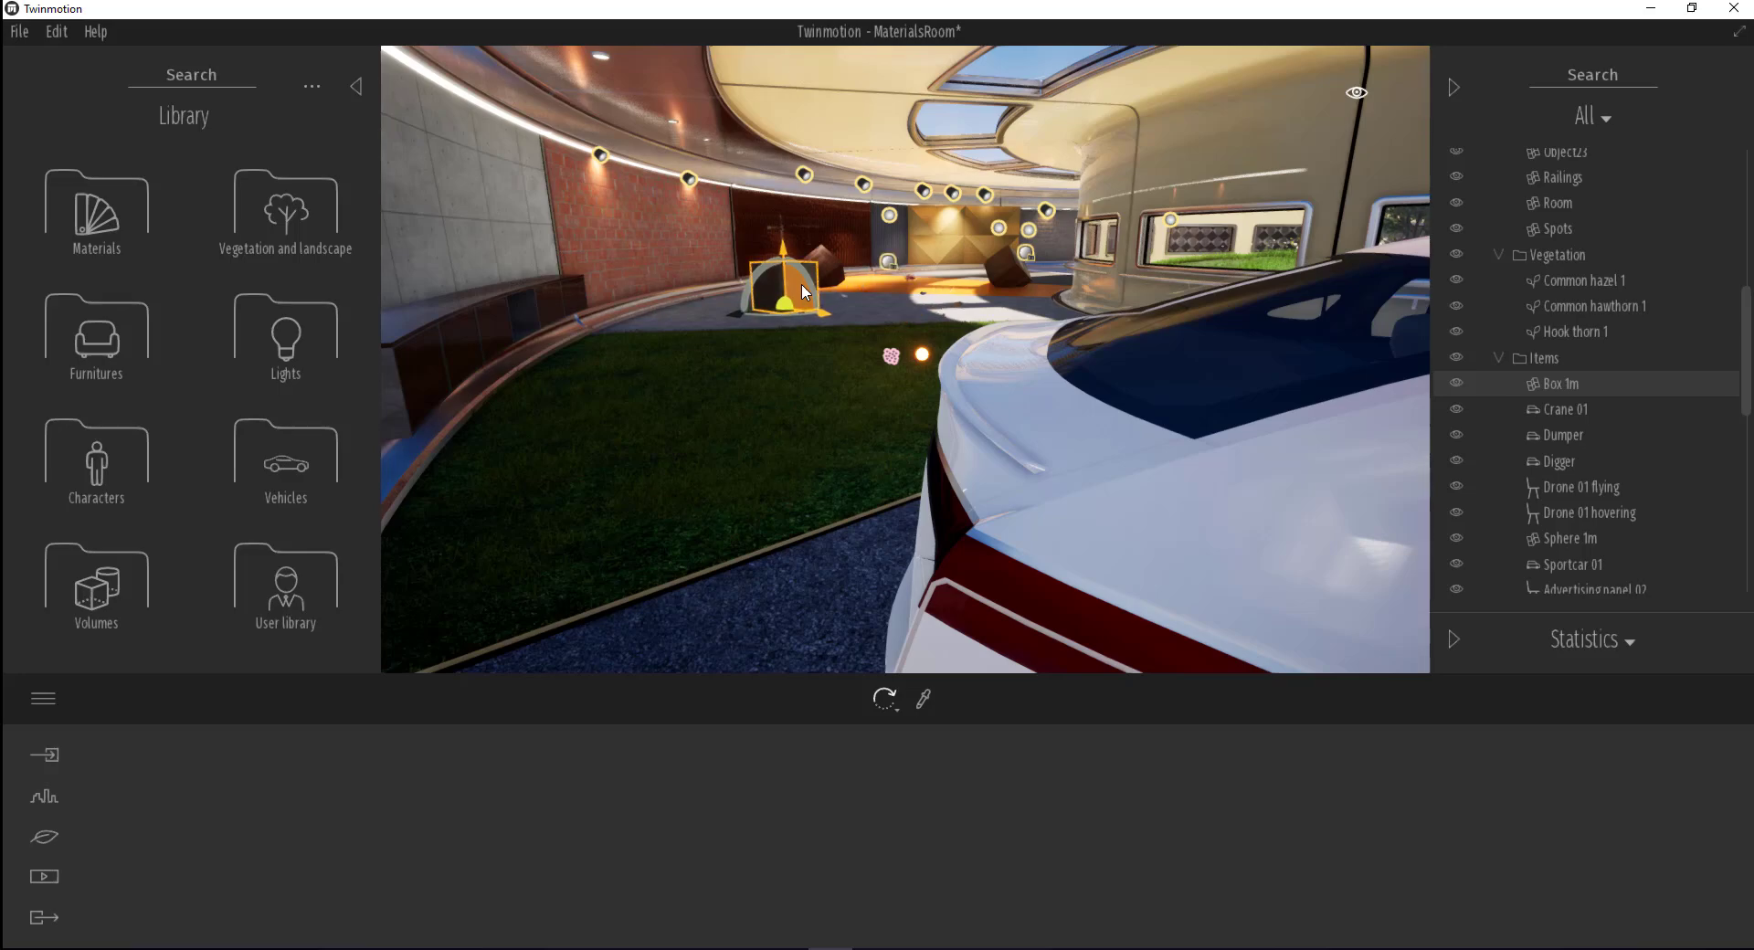
key("f")
scroll(895, 313, "down", 3)
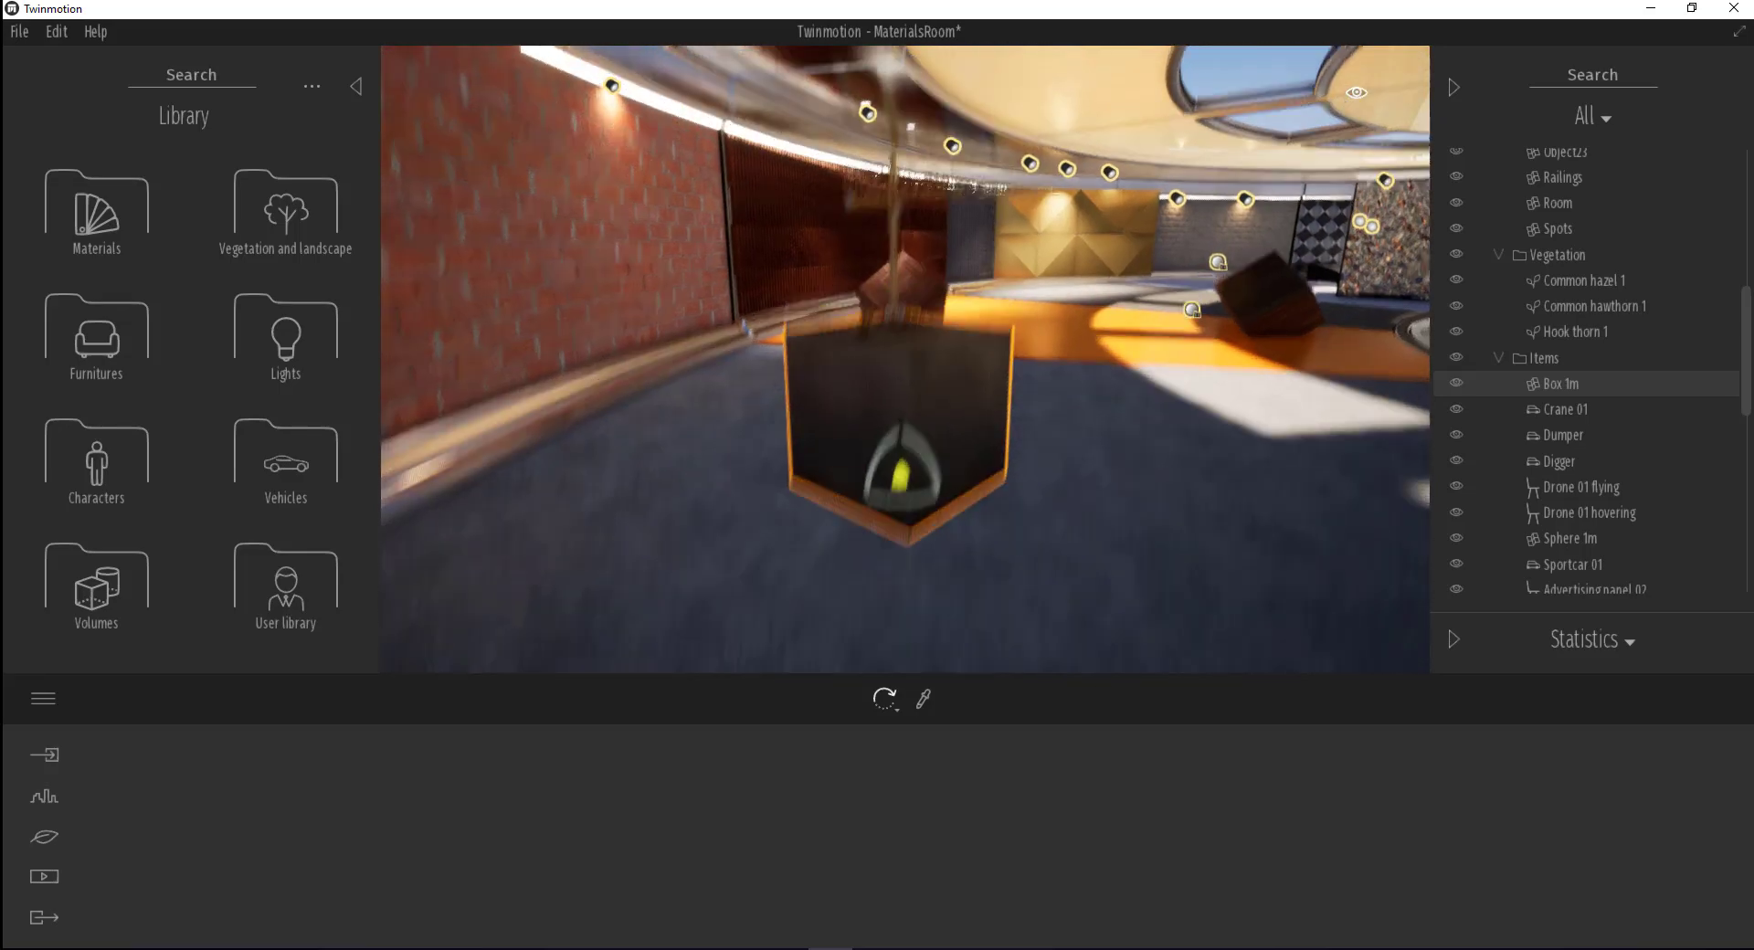
Orbit the room and select each of the two tilted wooden cubes
mouse_move(1025, 331)
left_mouse_down()
mouse_move(1048, 342)
mouse_move(1158, 255)
left_mouse_up()
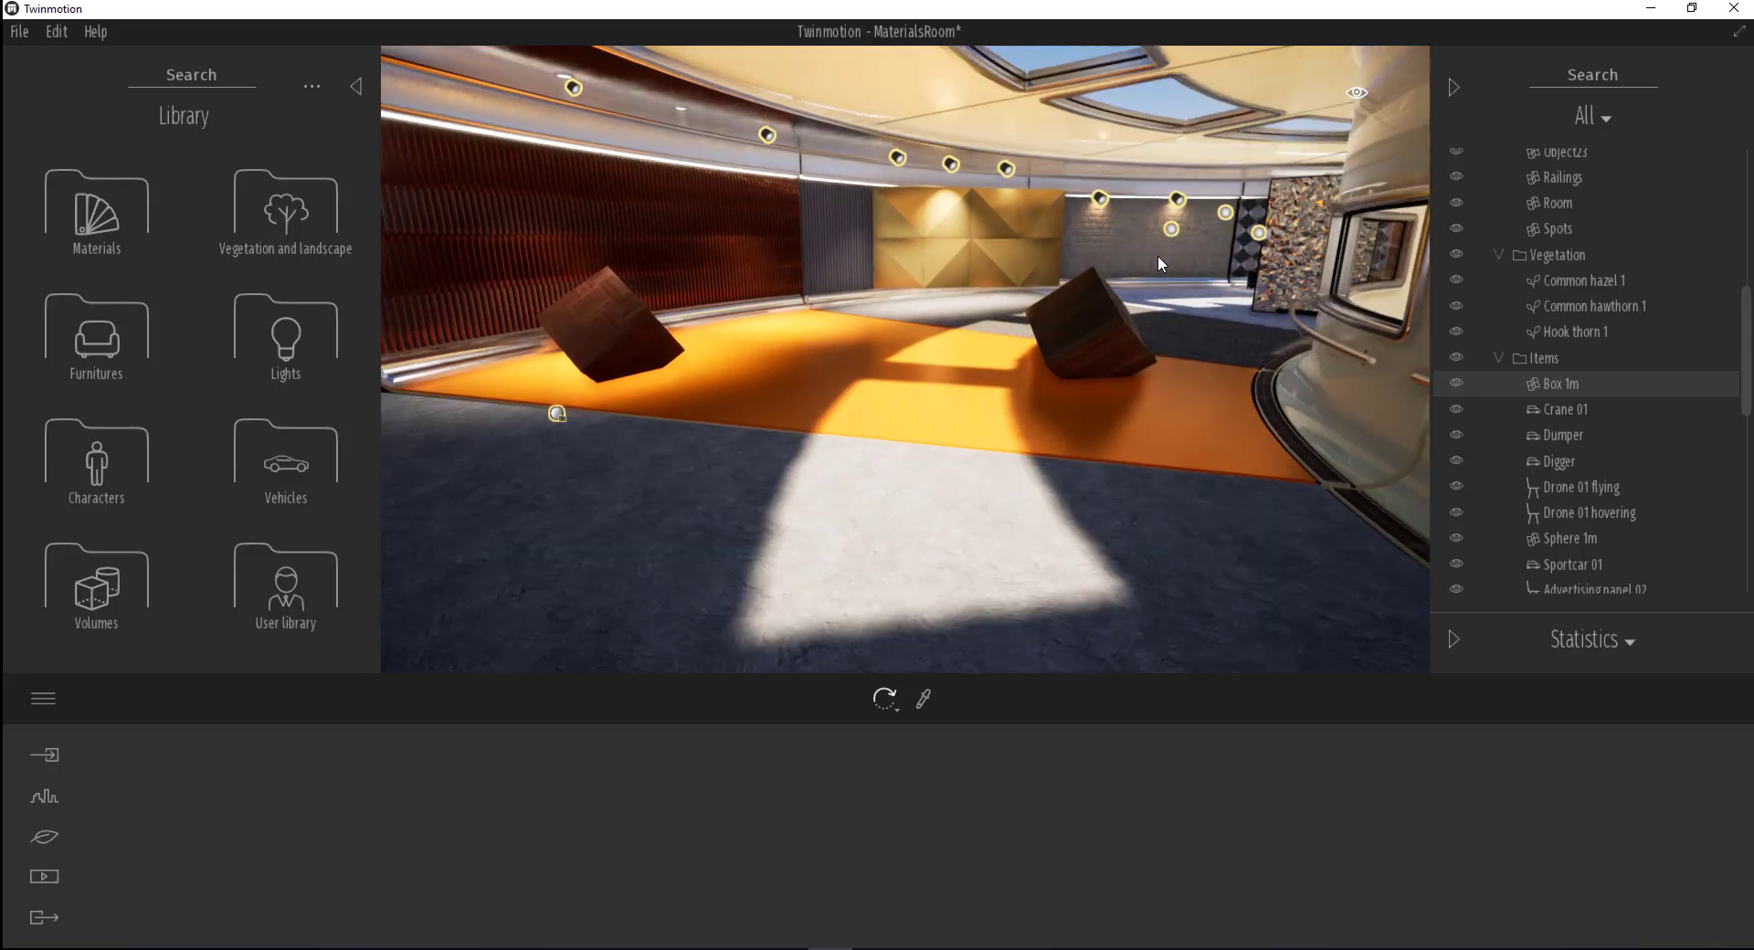
left_click(1170, 309)
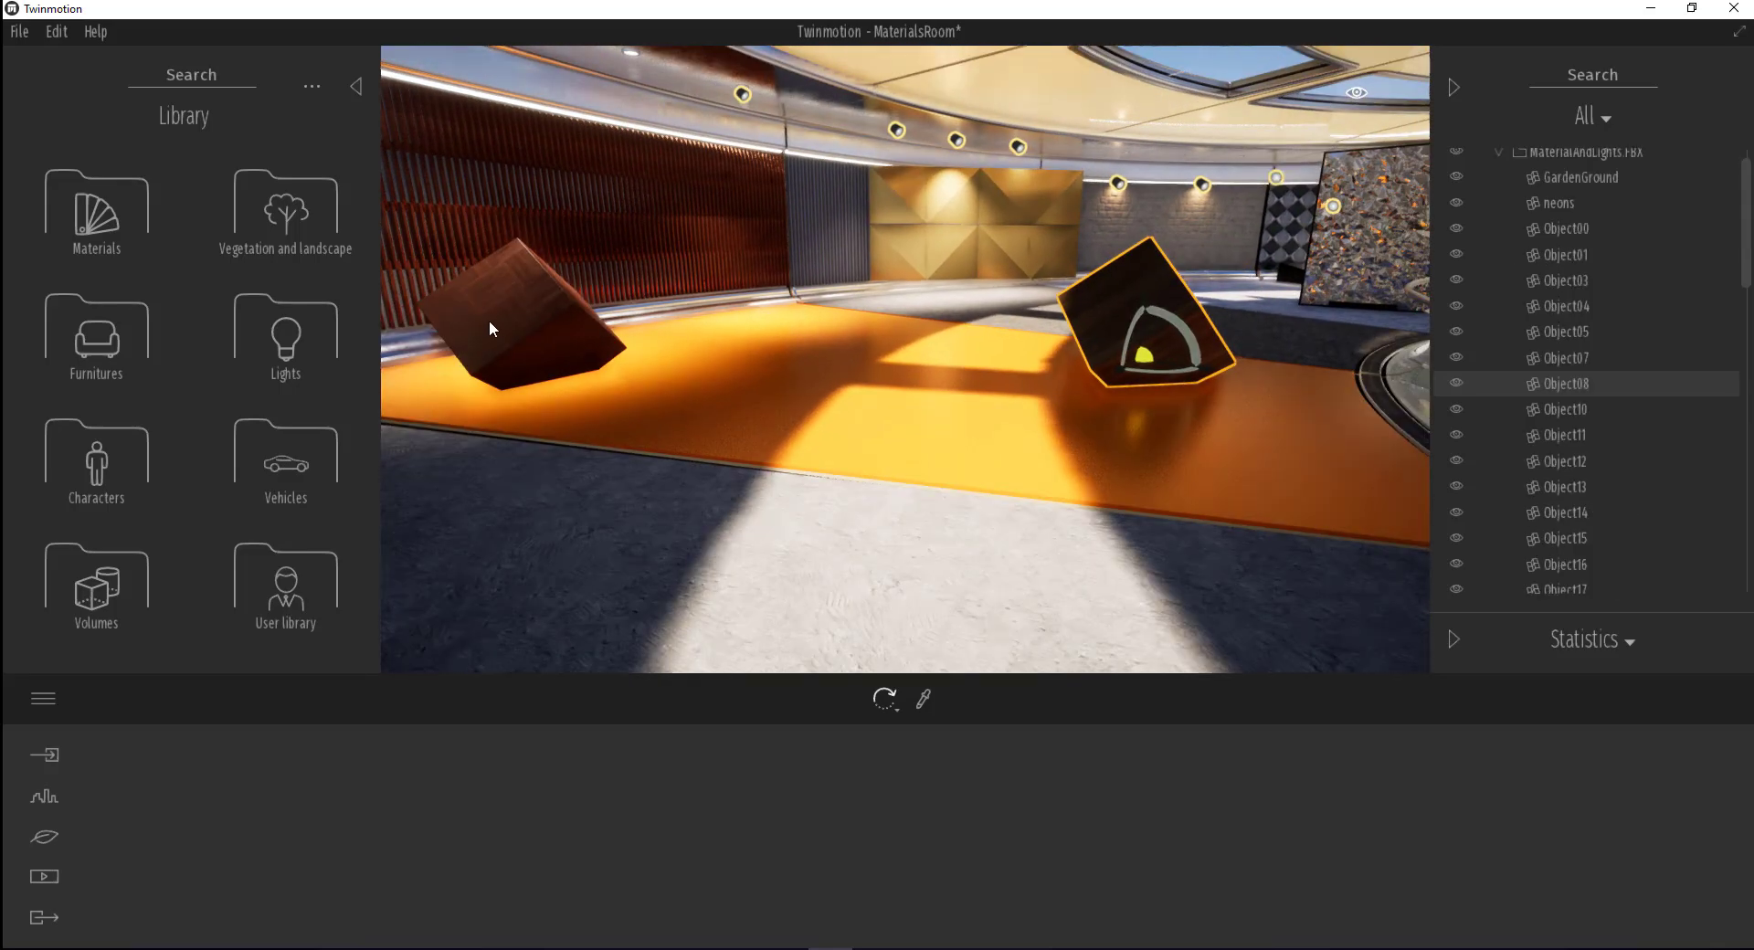
left_click(502, 322)
left_click(1146, 342)
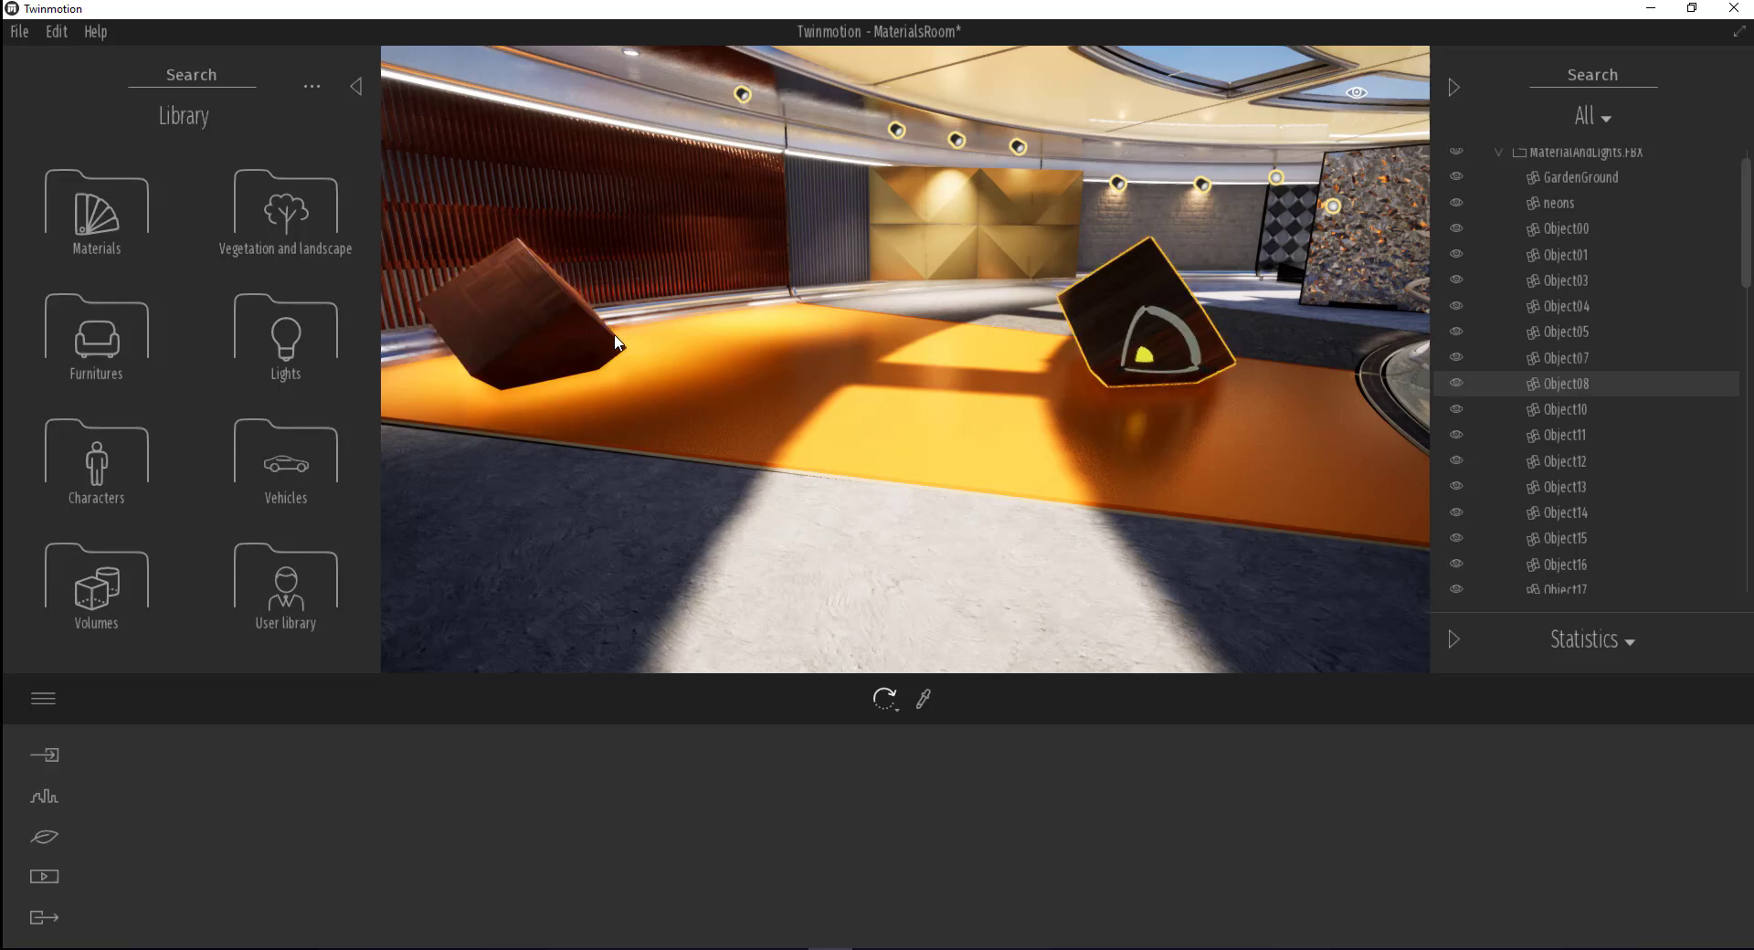
left_click(534, 319)
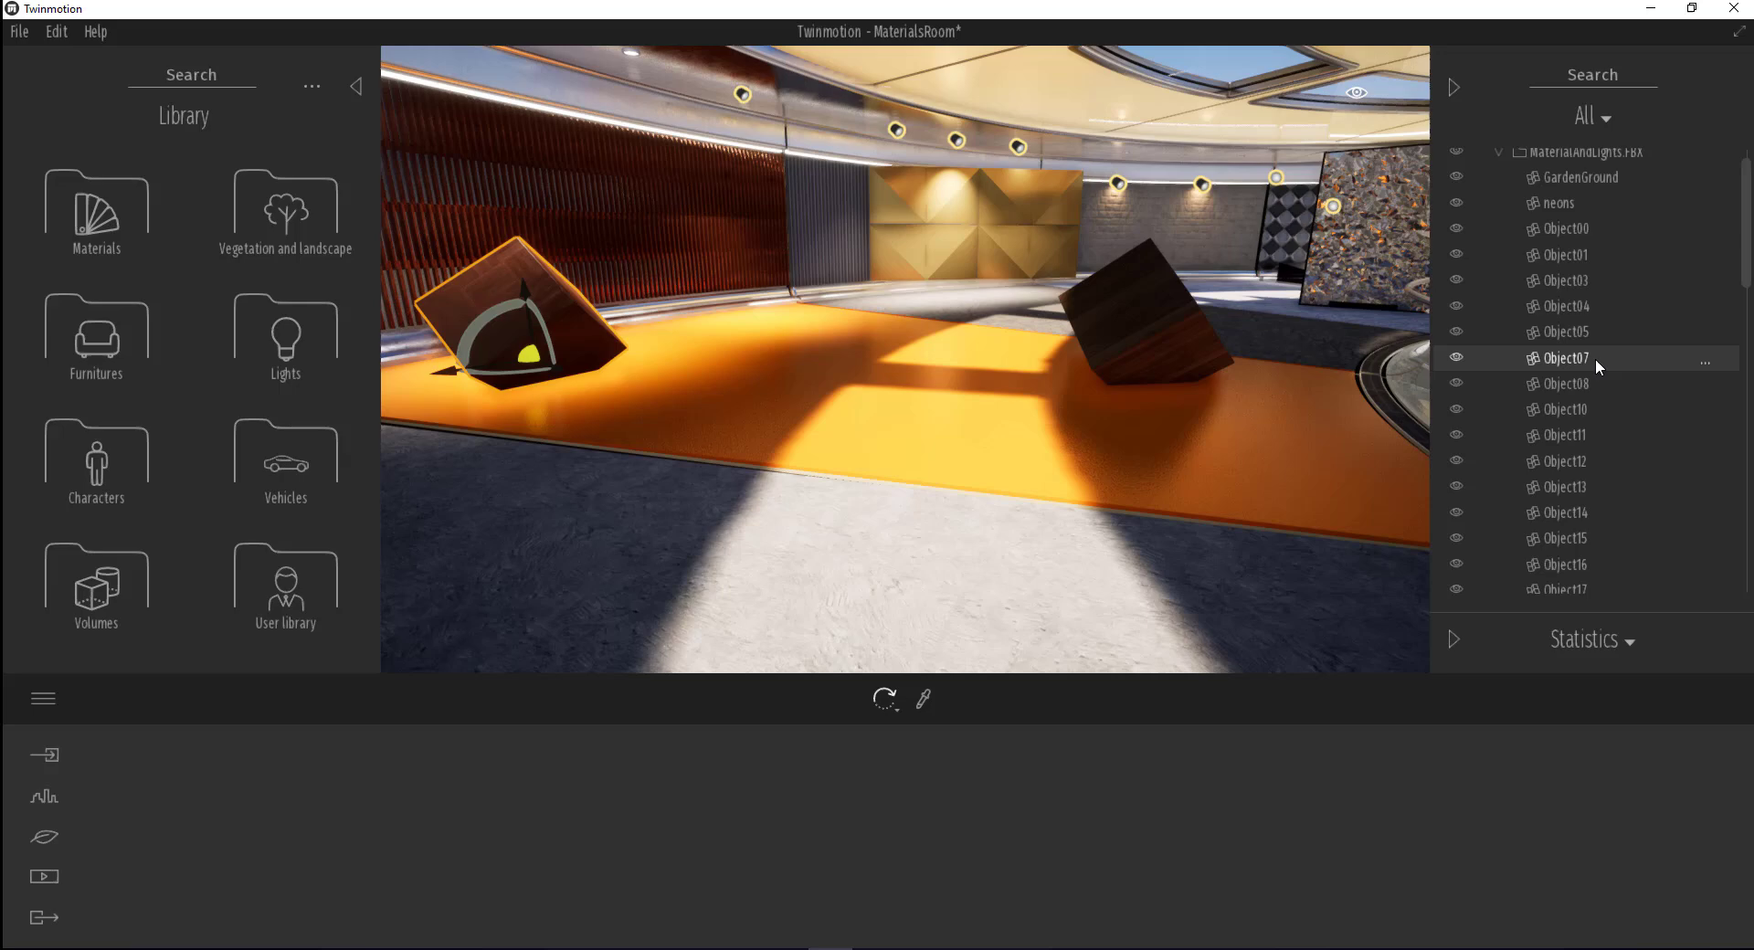
Create a New container at Object05 and drag Object07 and Object08 into it
right_click(1675, 334)
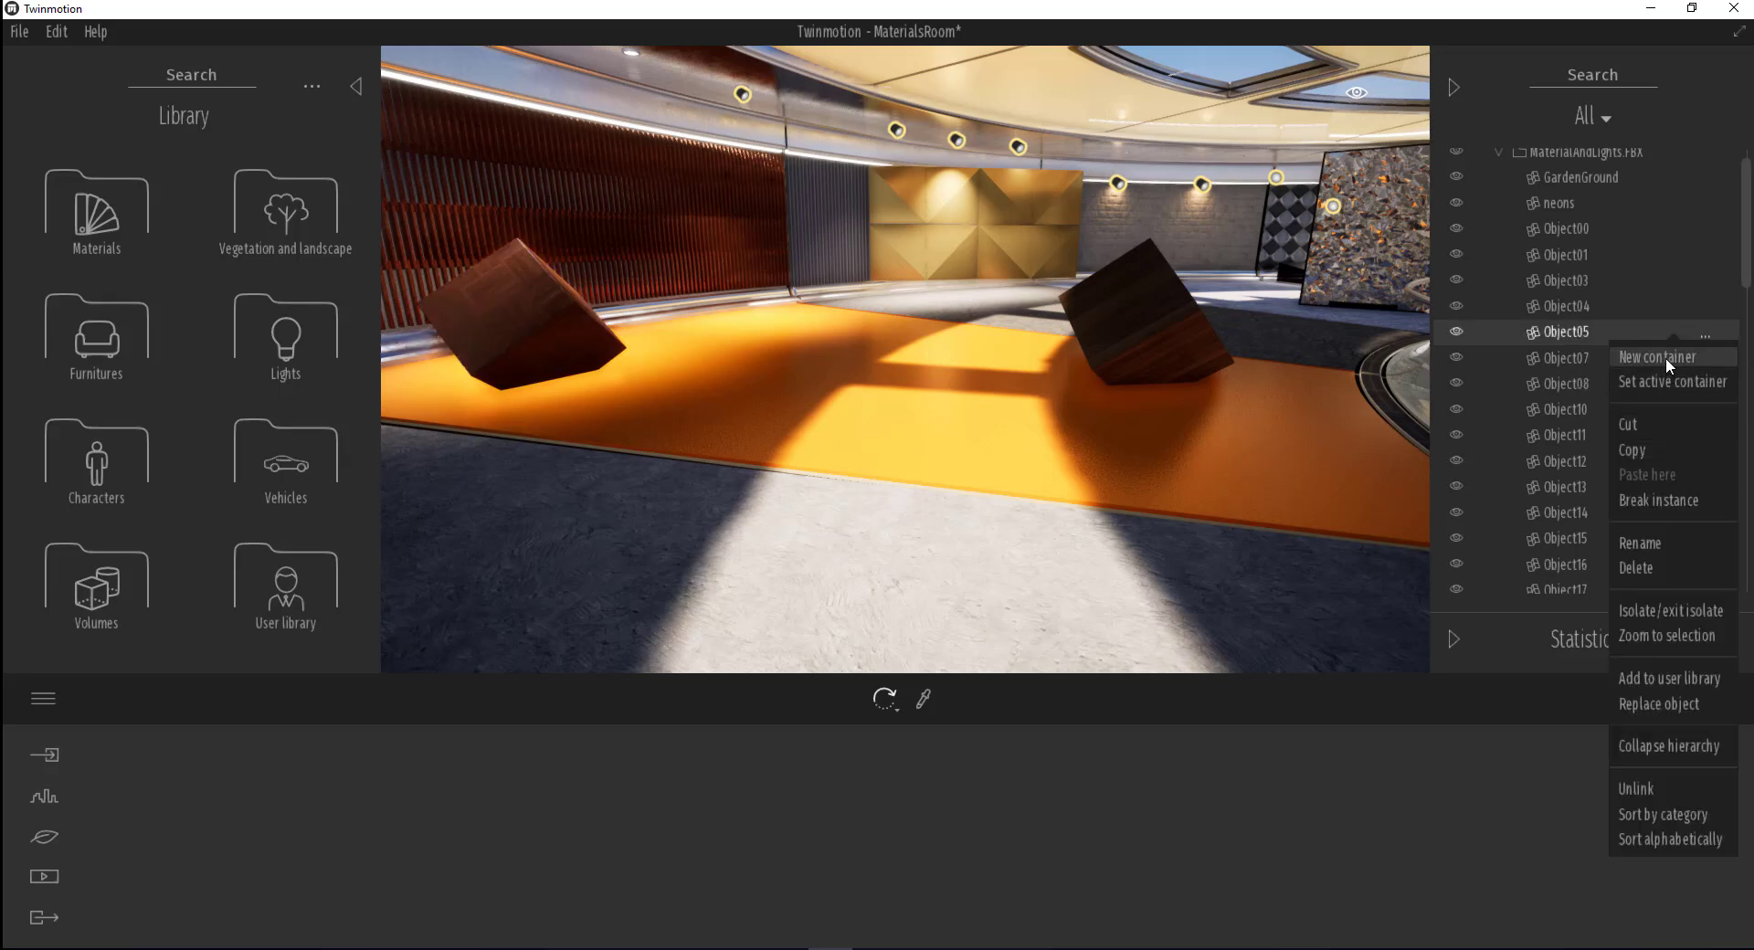
left_click(1669, 358)
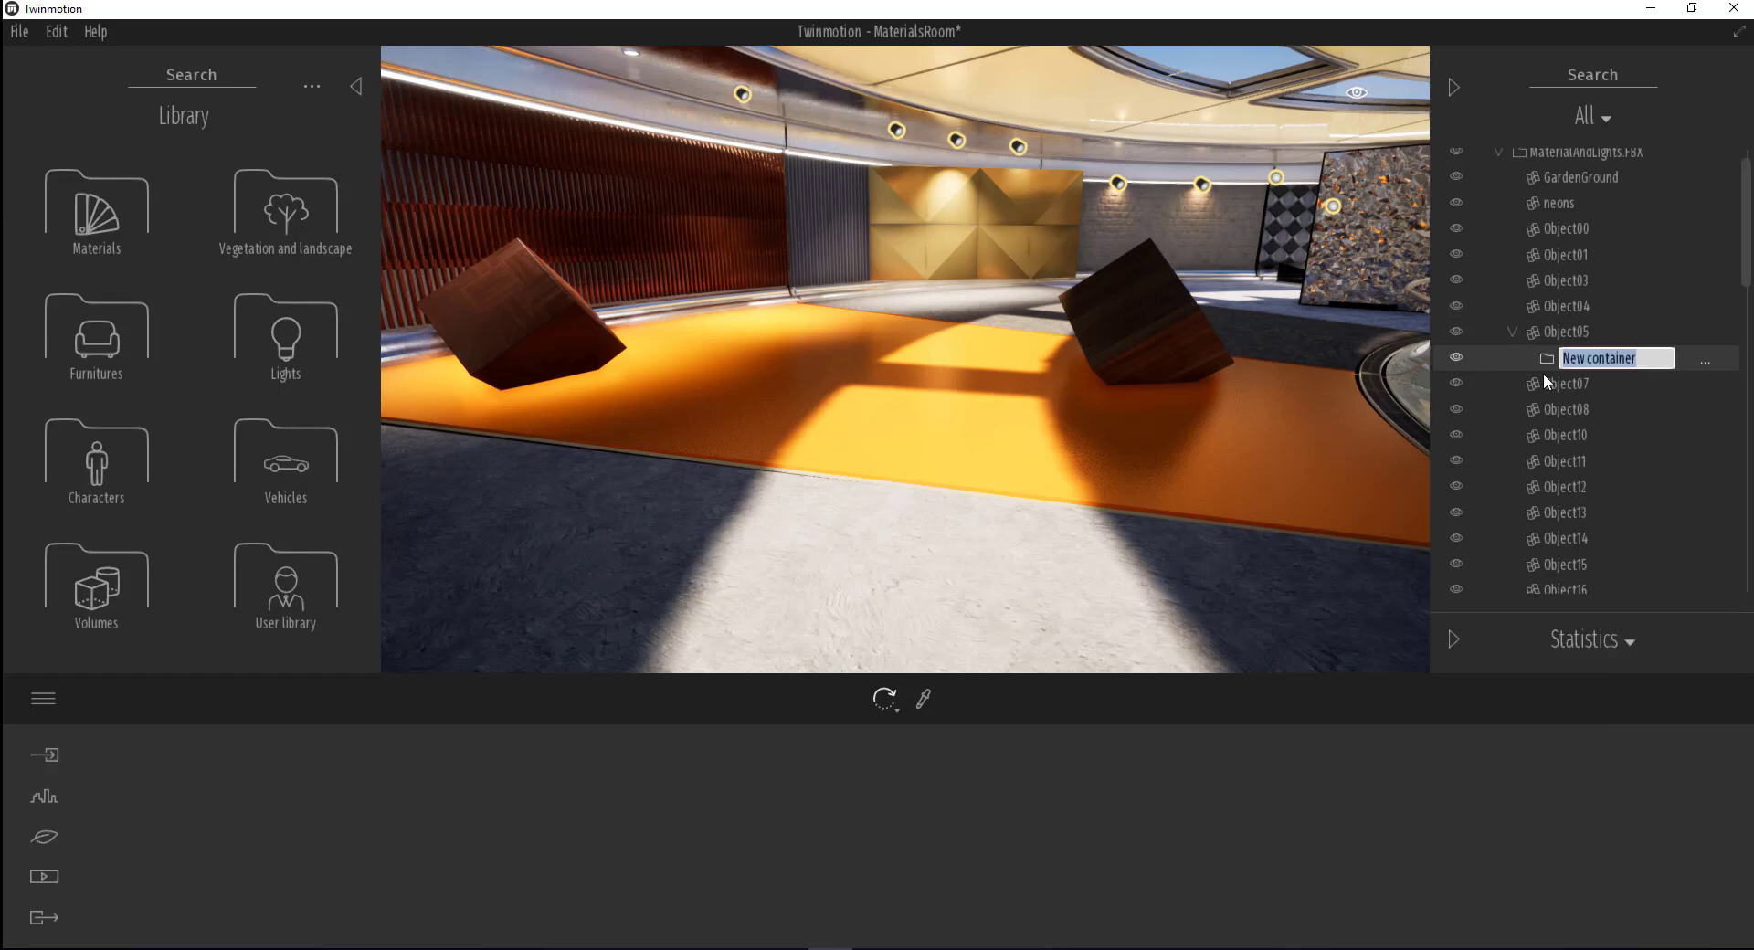
left_click(1575, 386)
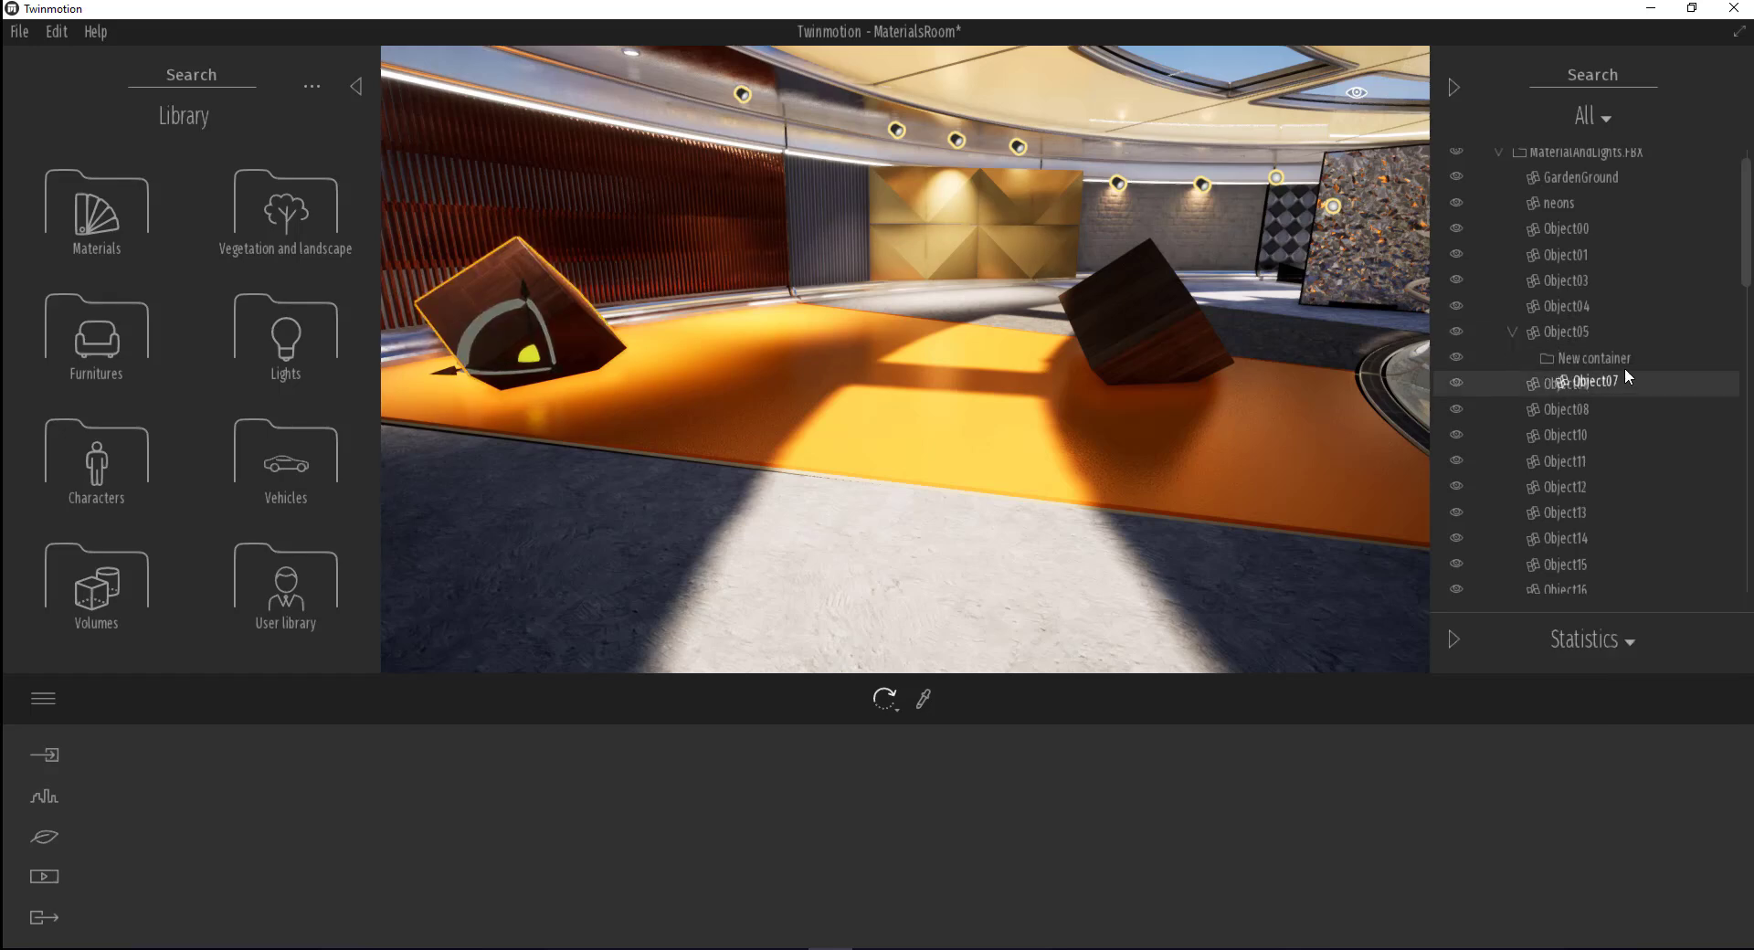
left_click_drag(1626, 374, 1628, 358)
mouse_move(1561, 409)
left_mouse_down()
mouse_move(1626, 387)
mouse_move(1615, 360)
mouse_move(1520, 318)
mouse_move(1559, 356)
left_mouse_up()
Move New container above Object05 and expand it
left_click(1522, 359)
left_click(1581, 354)
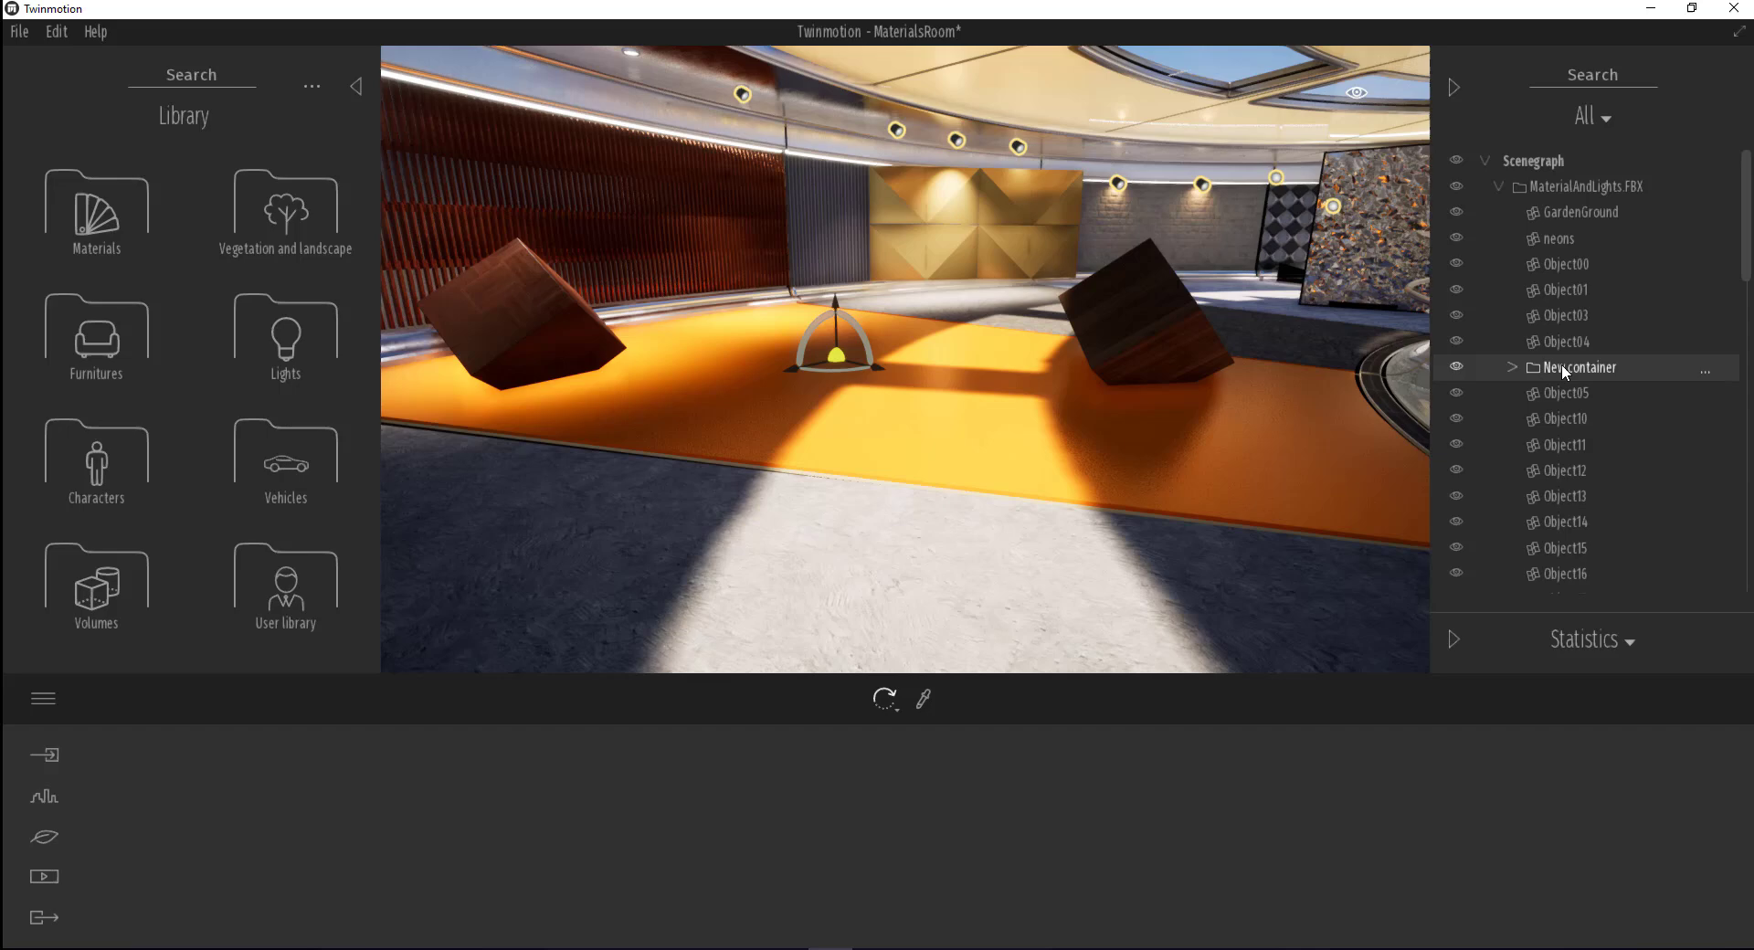
left_click(1512, 366)
Drop a Sedan 04 from Vehicles > Cars onto the lawn, enlarge it, then delete it
left_click_drag(1120, 387, 1014, 512)
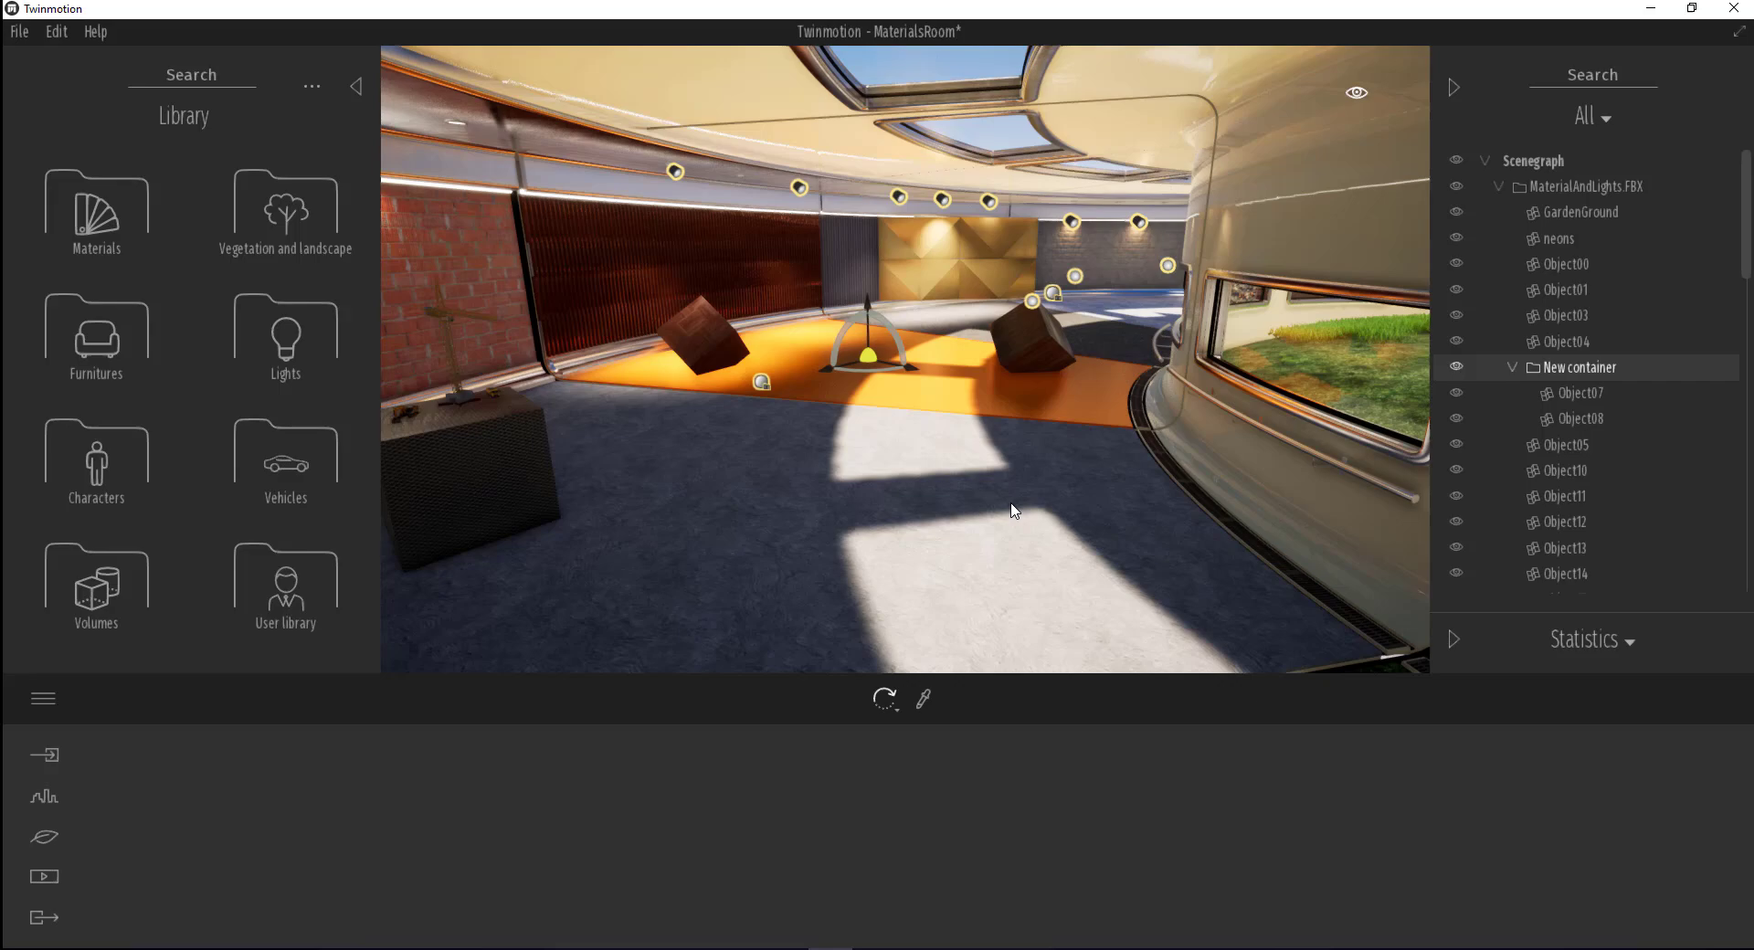
key("Down")
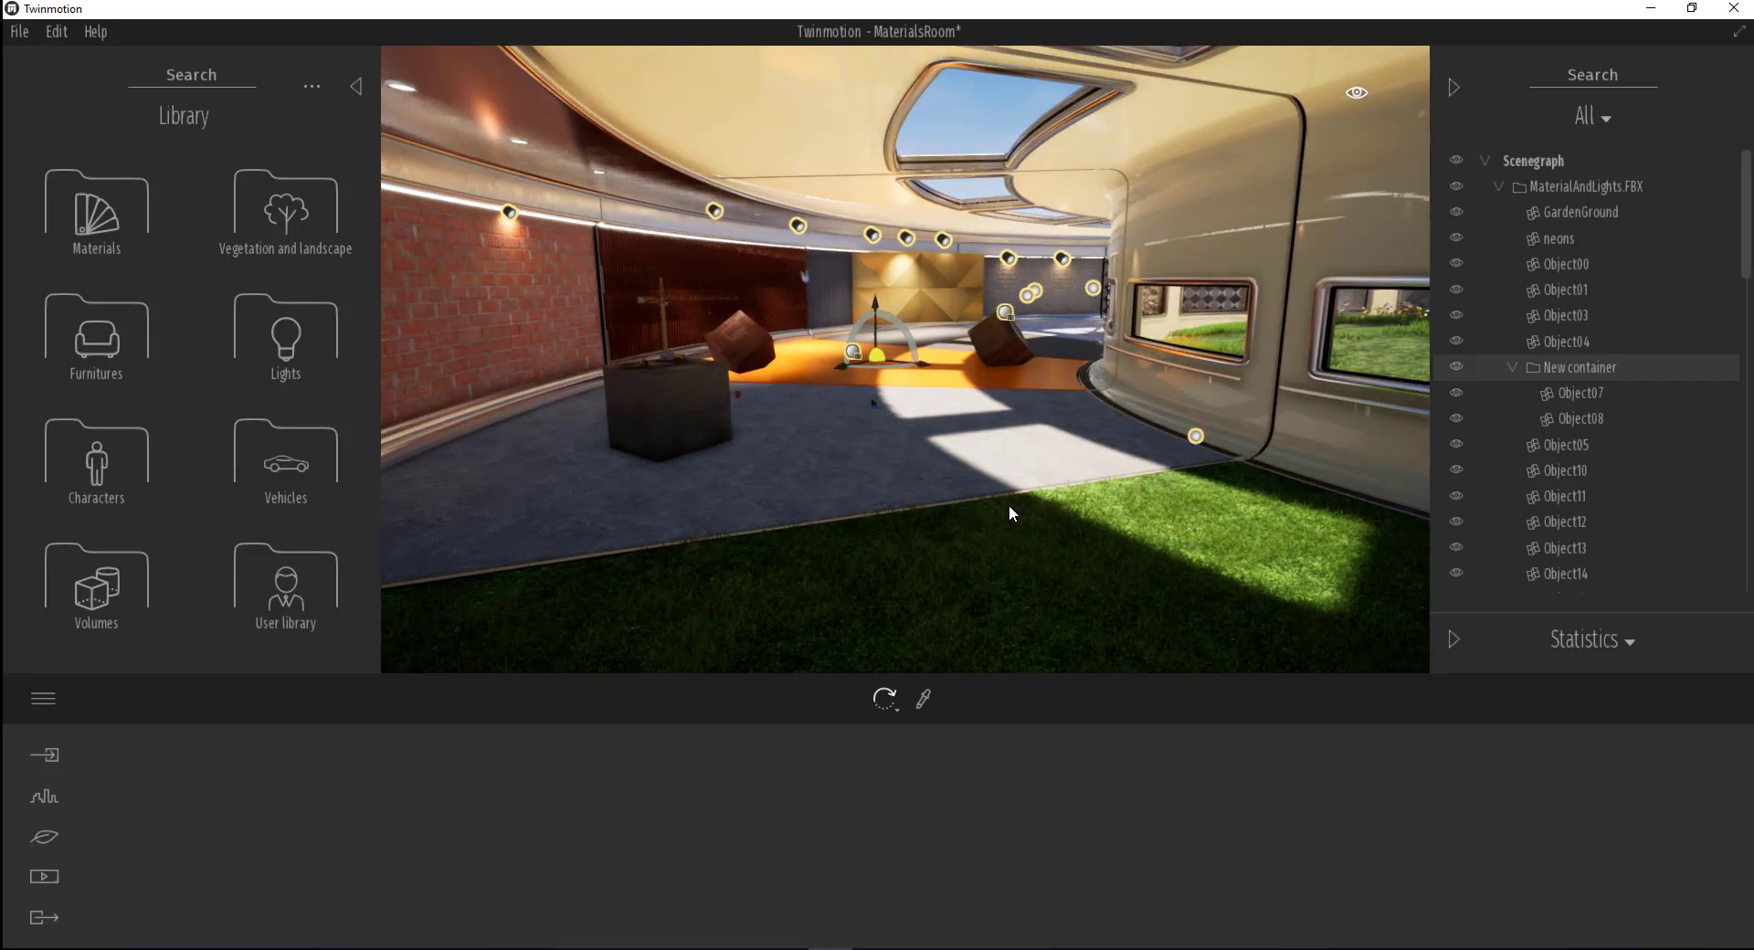
mouse_move(1007, 517)
left_mouse_down()
mouse_move(987, 517)
mouse_move(1049, 519)
left_mouse_up()
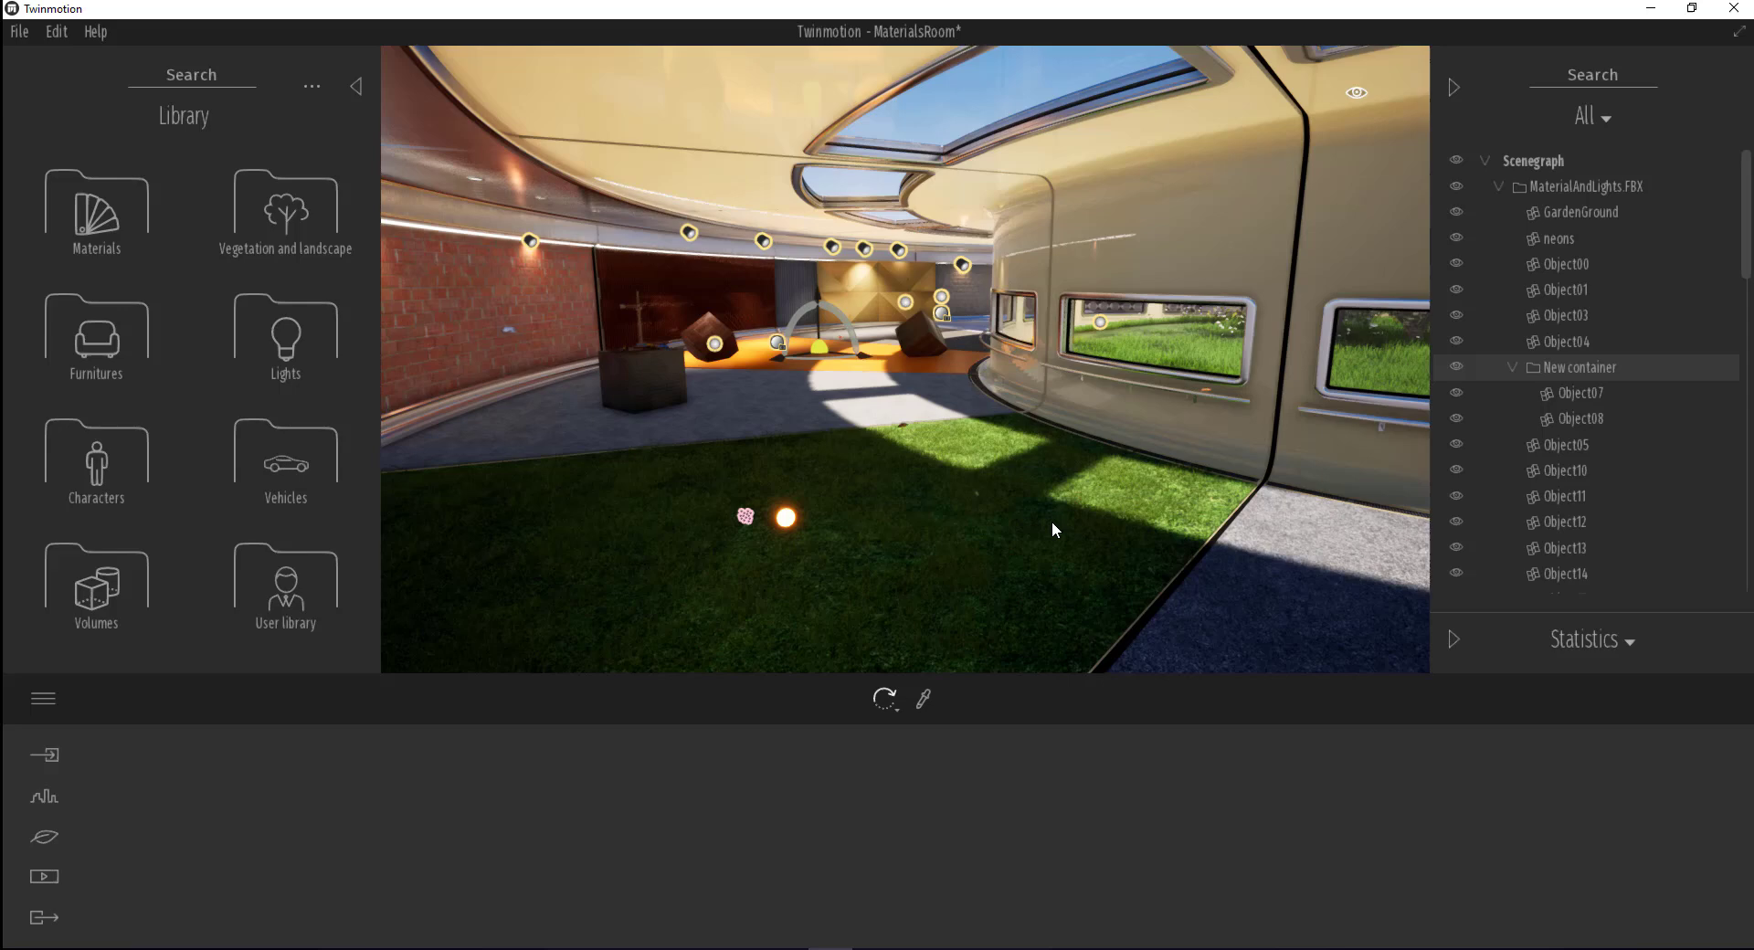
left_click(242, 471)
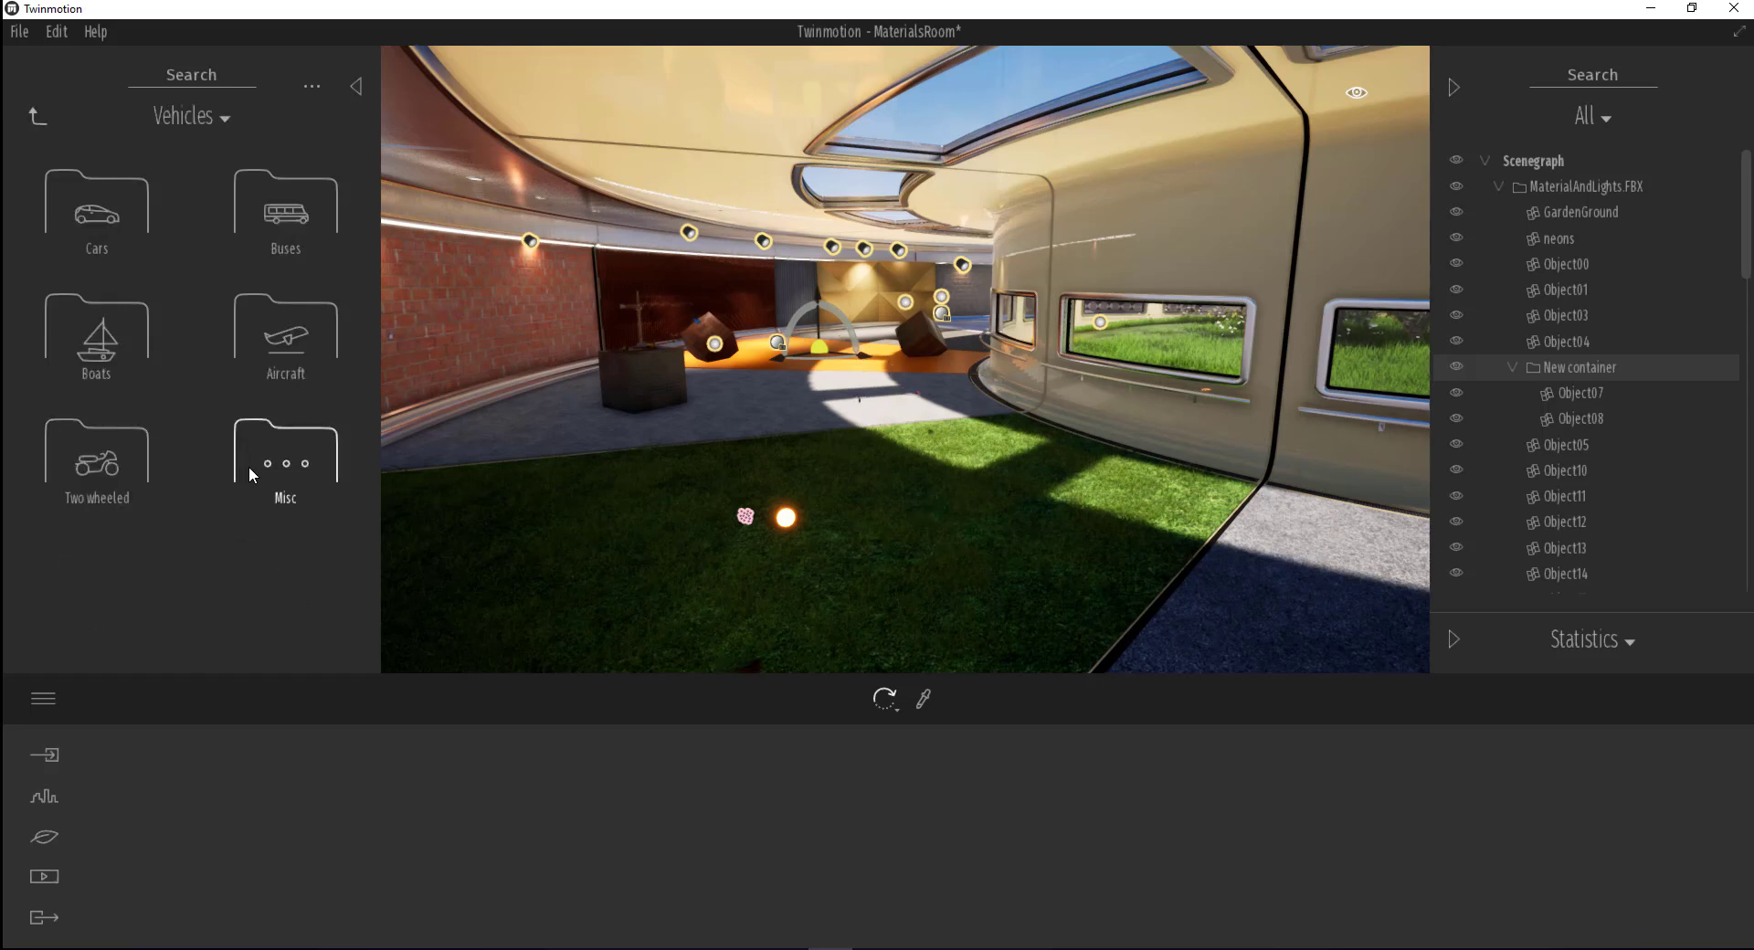
left_click(121, 216)
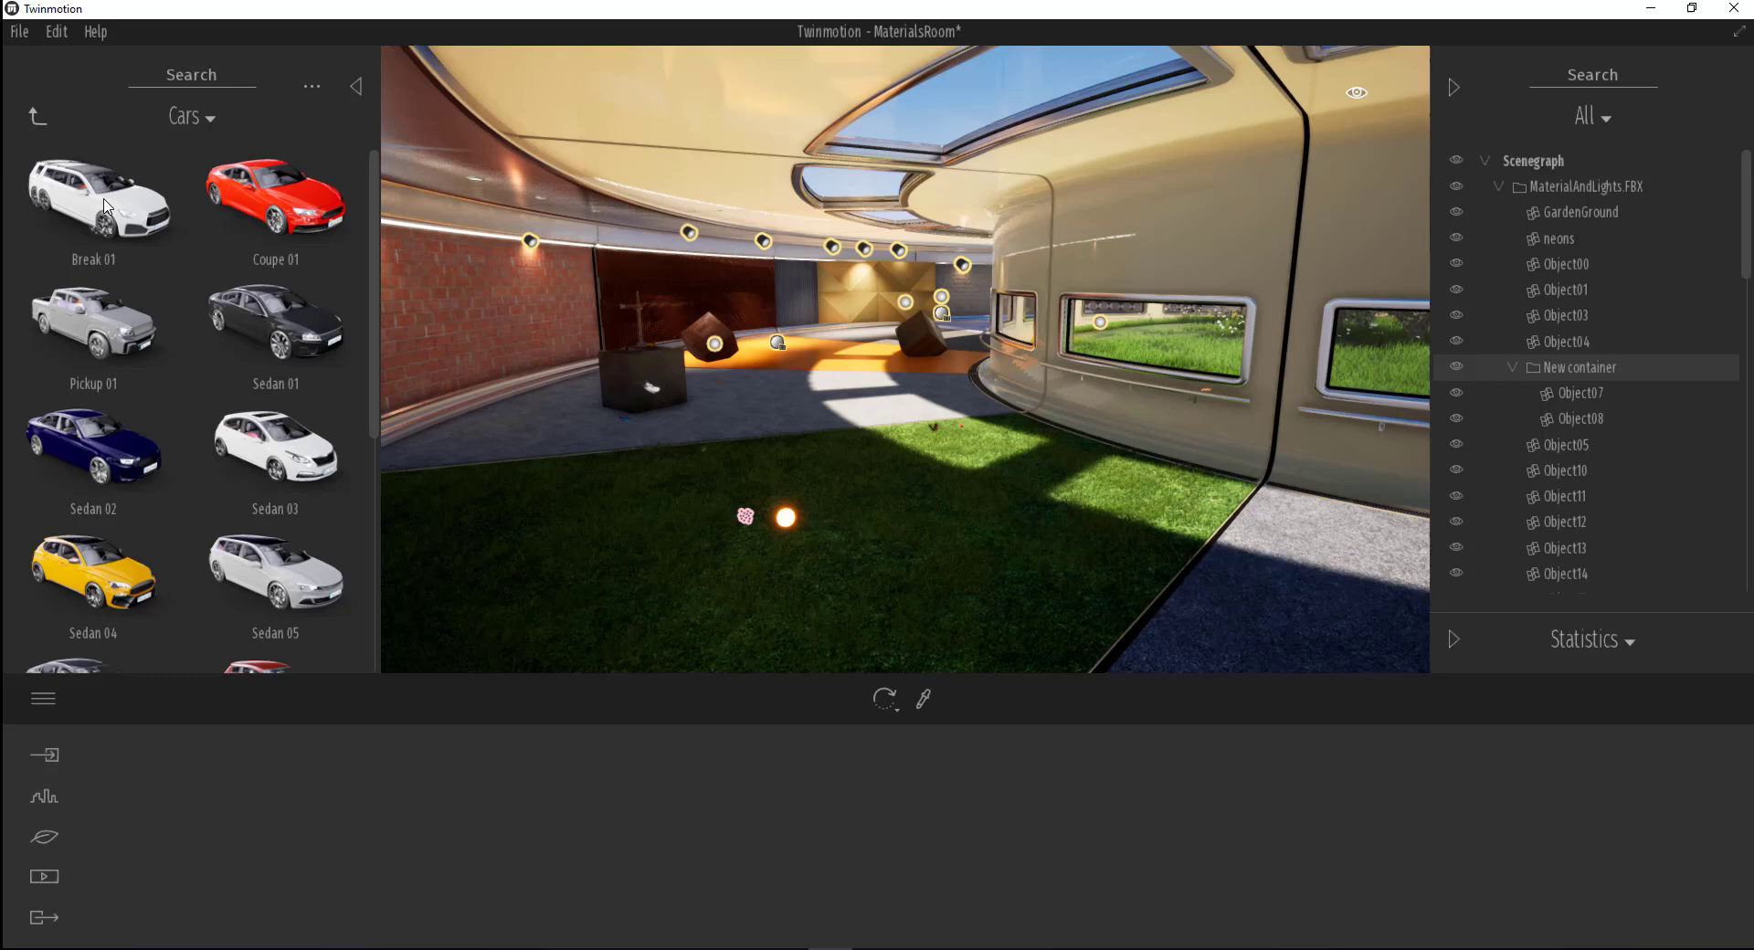
left_click_drag(89, 573, 940, 511)
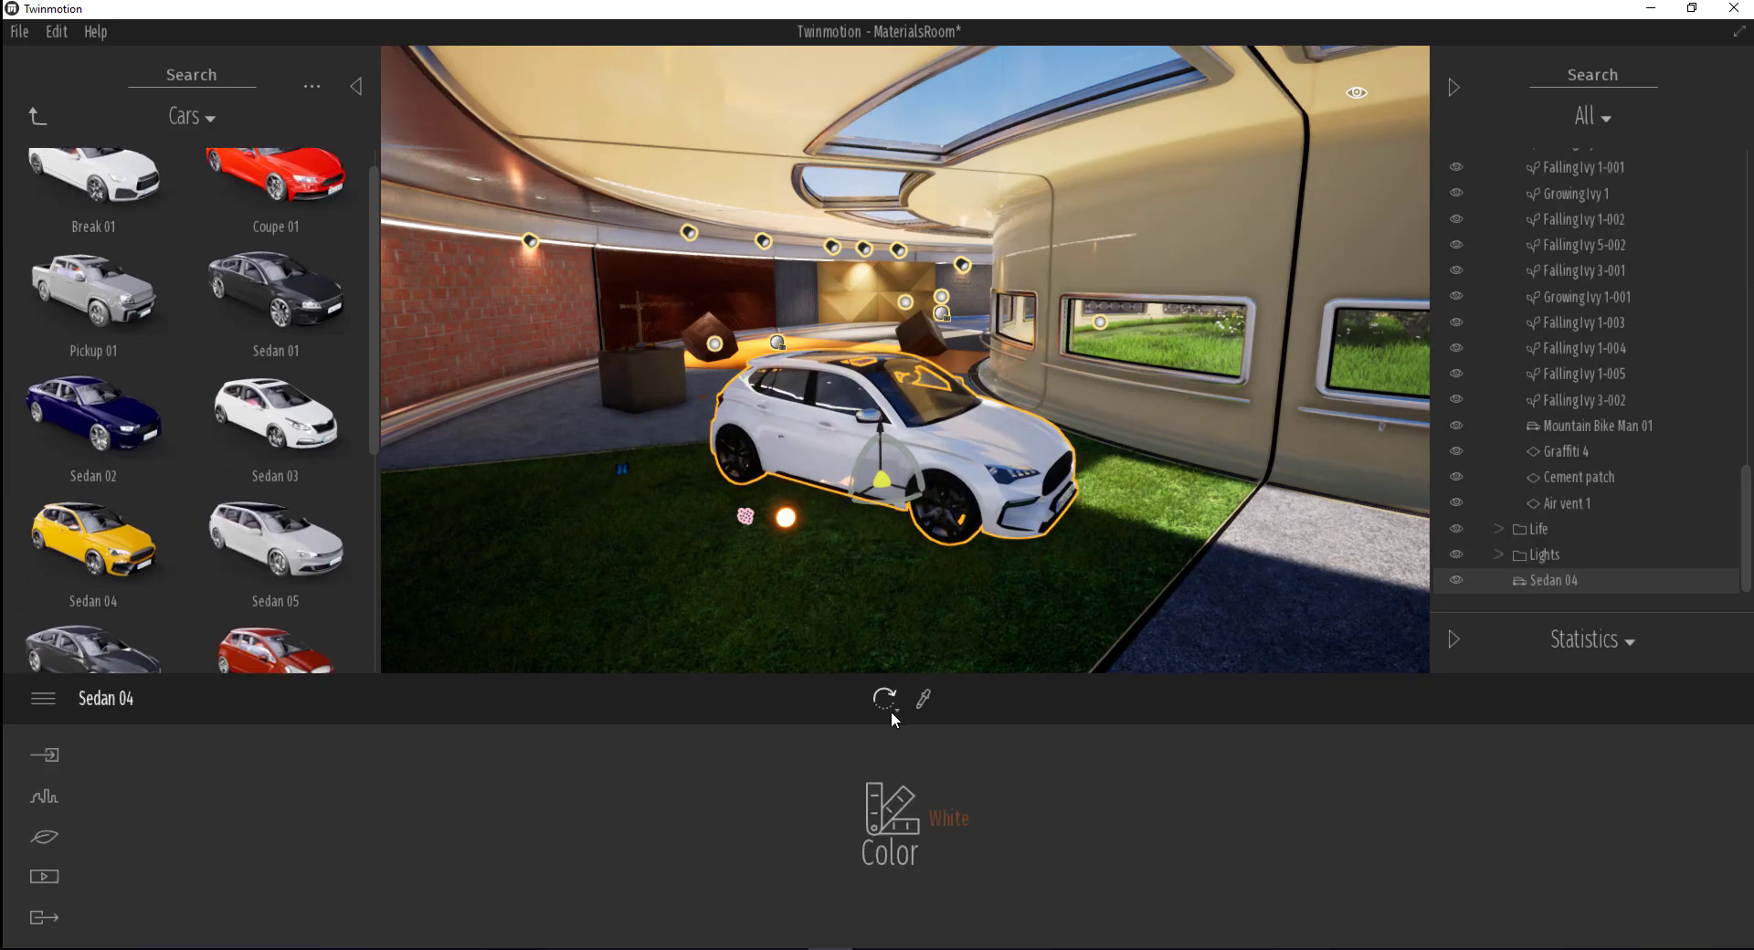
mouse_move(884, 699)
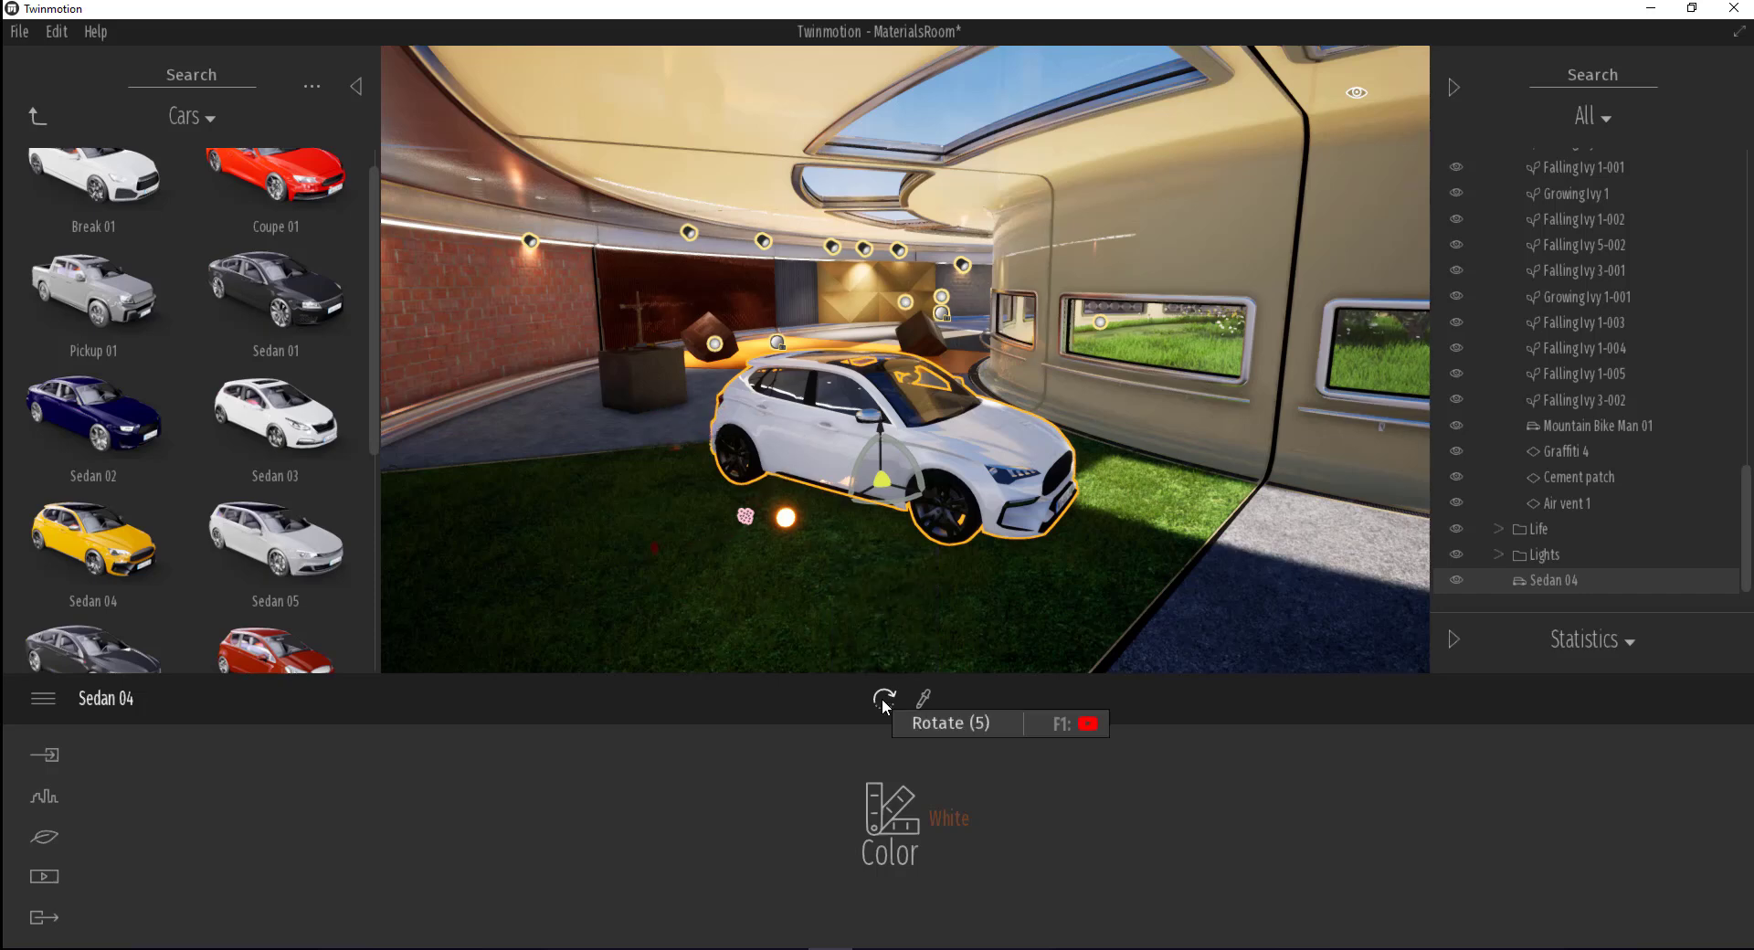
left_click(880, 571)
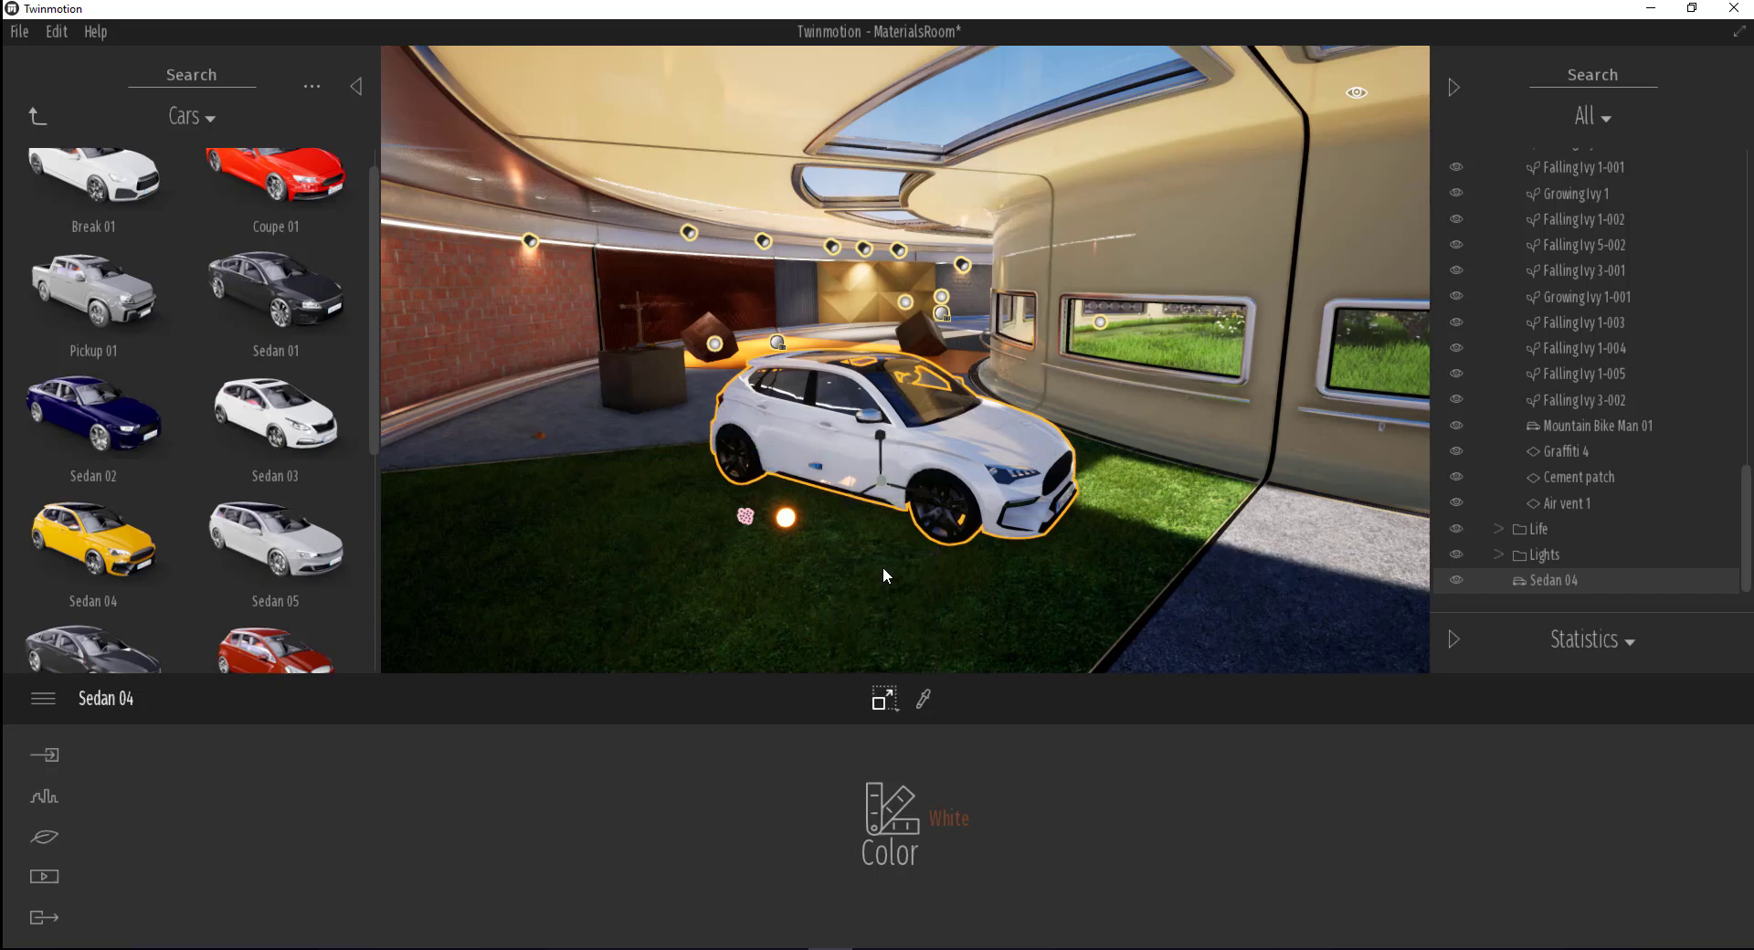
mouse_move(881, 480)
left_mouse_down()
mouse_move(760, 467)
mouse_move(1093, 517)
mouse_move(1078, 427)
left_mouse_up()
key("Delete")
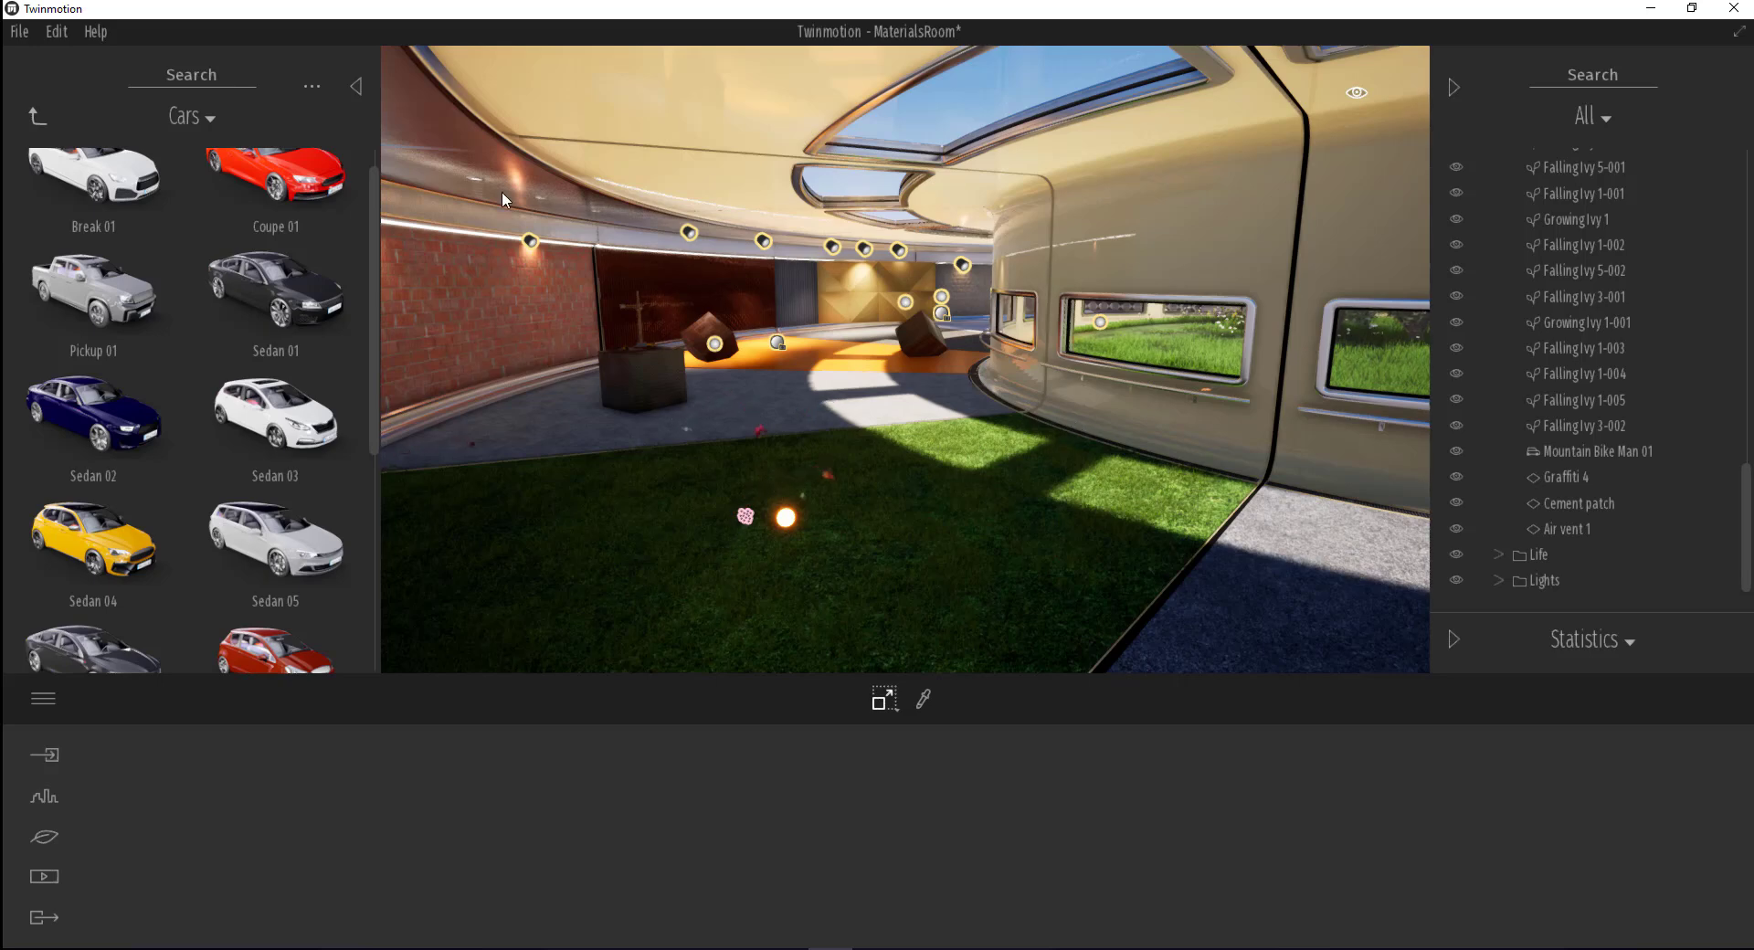
Place a Vixen ottoman from Furnitures > Home > Livingroom > Sofas on the lawn
left_click(38, 112)
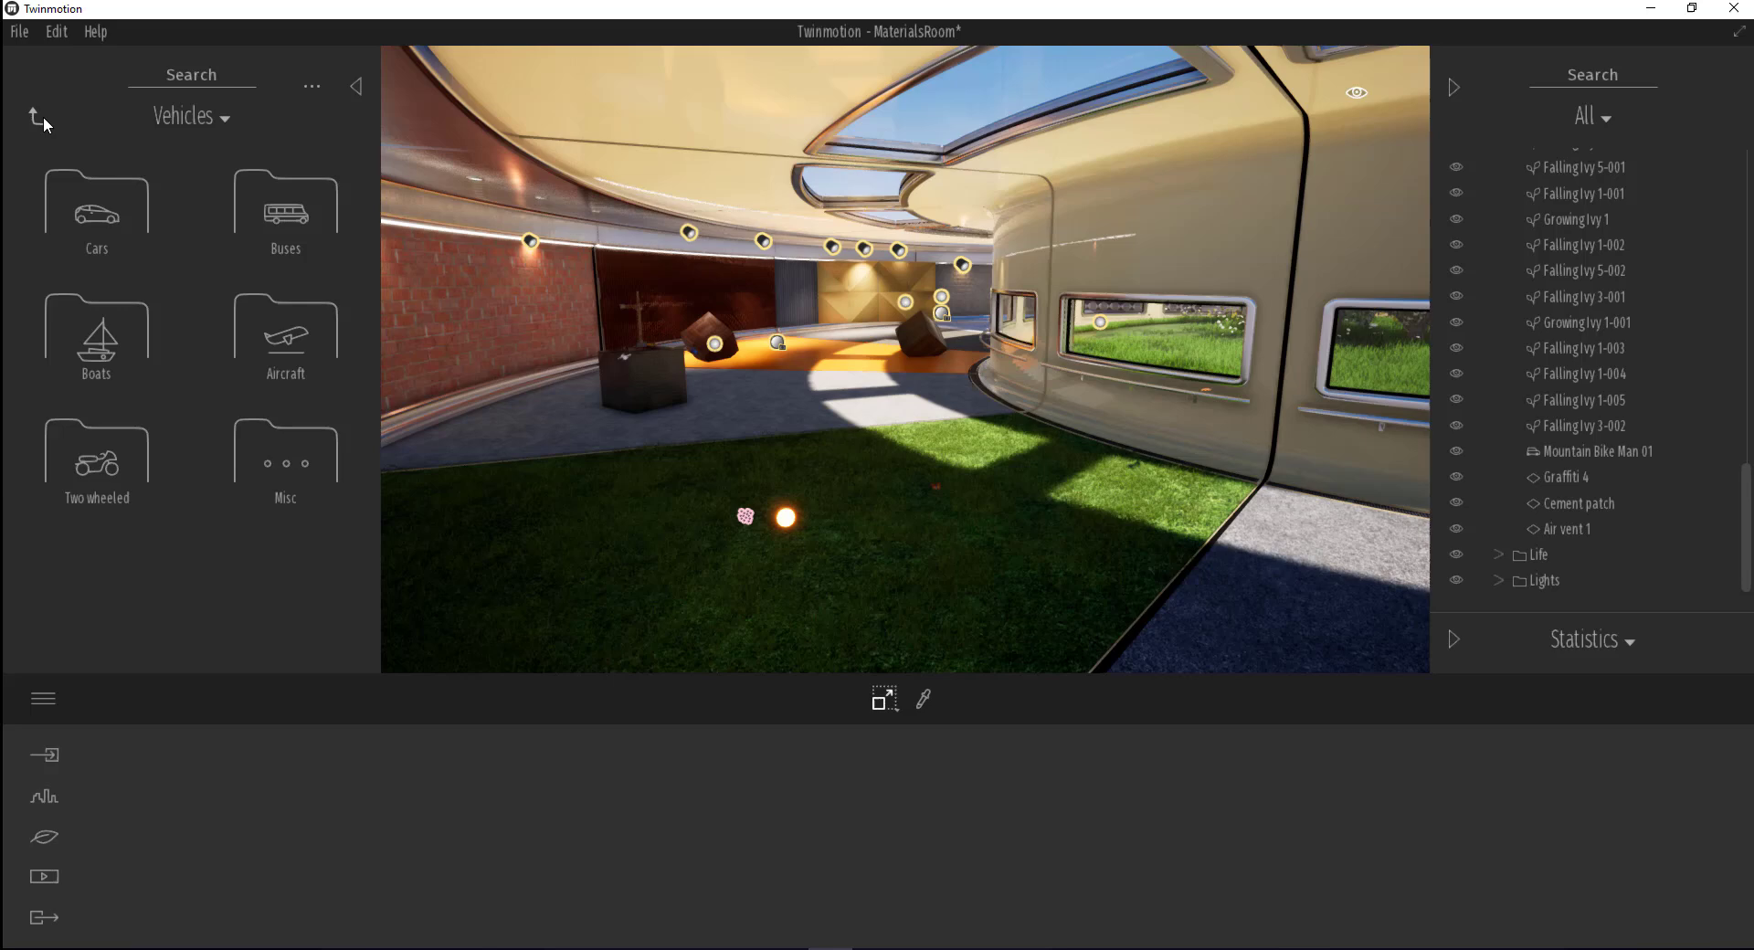
left_click(37, 115)
left_click(119, 345)
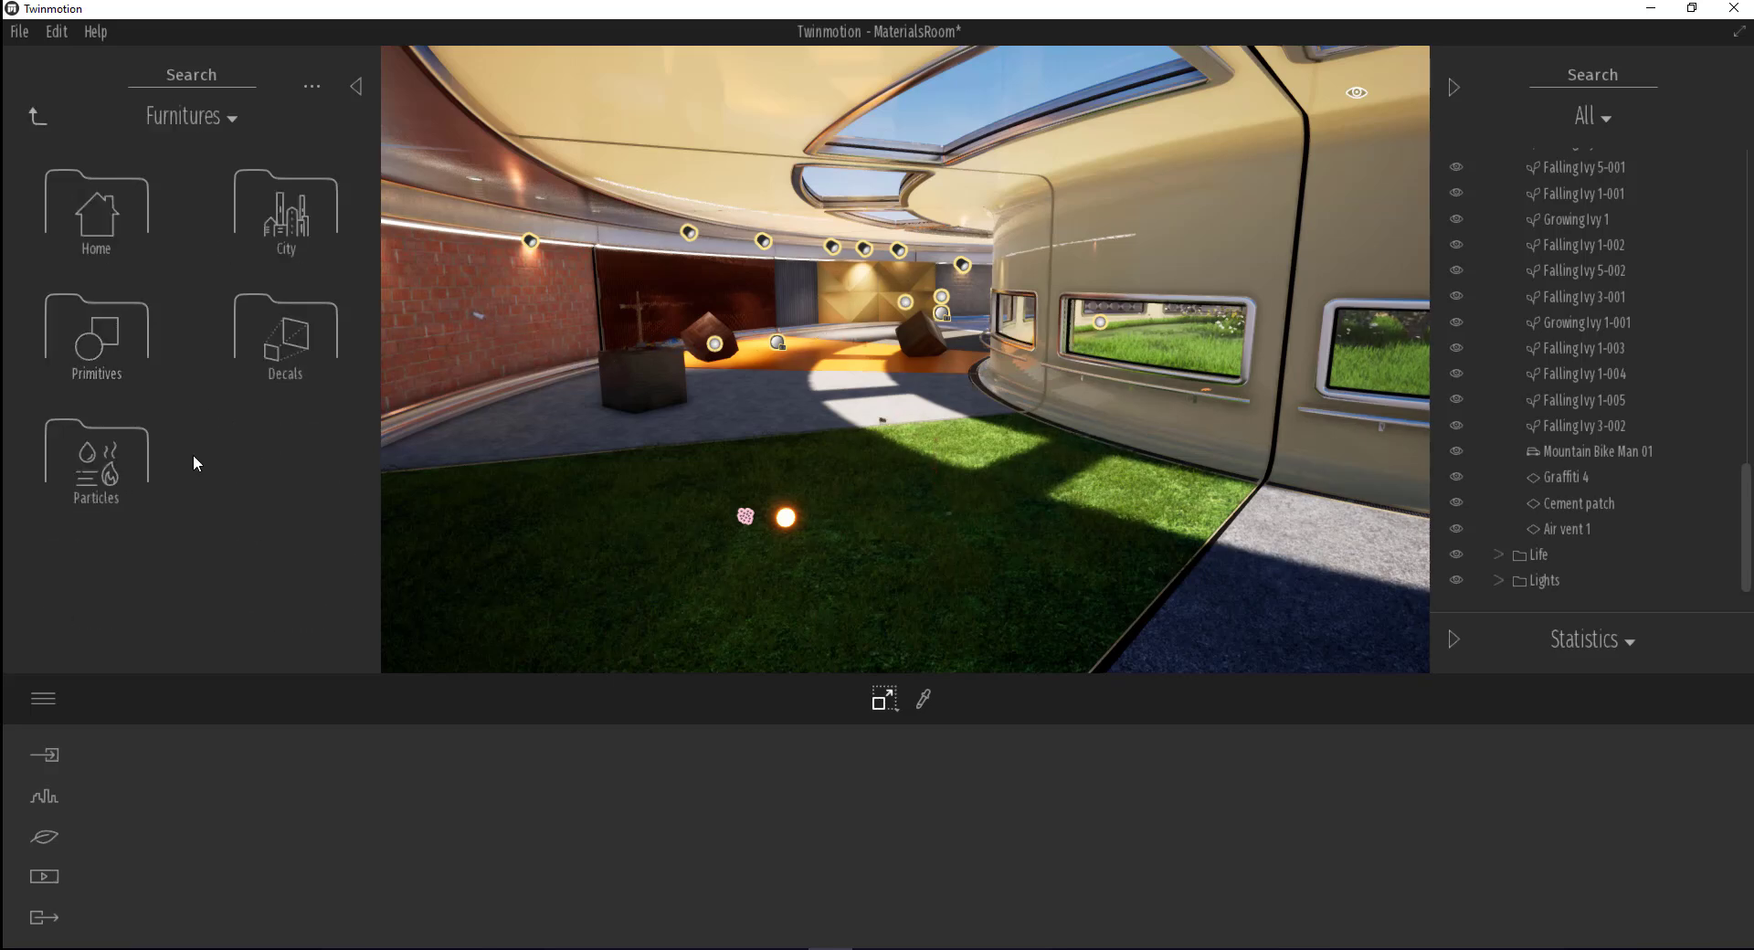
left_click(111, 225)
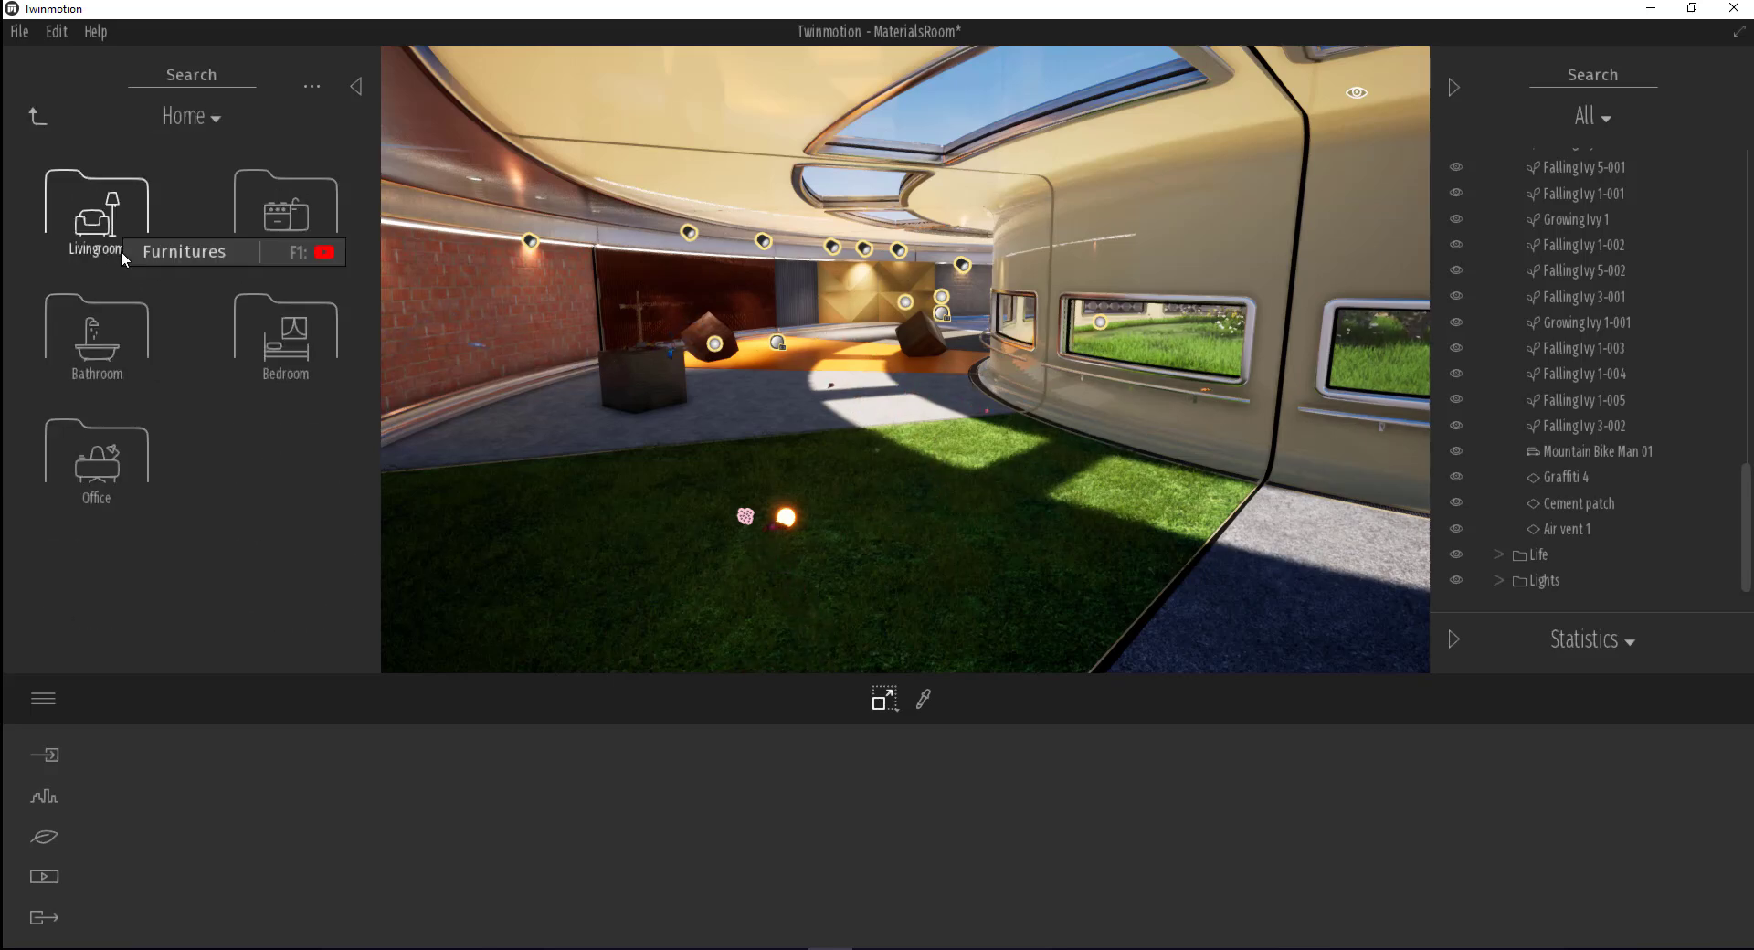
left_click(119, 245)
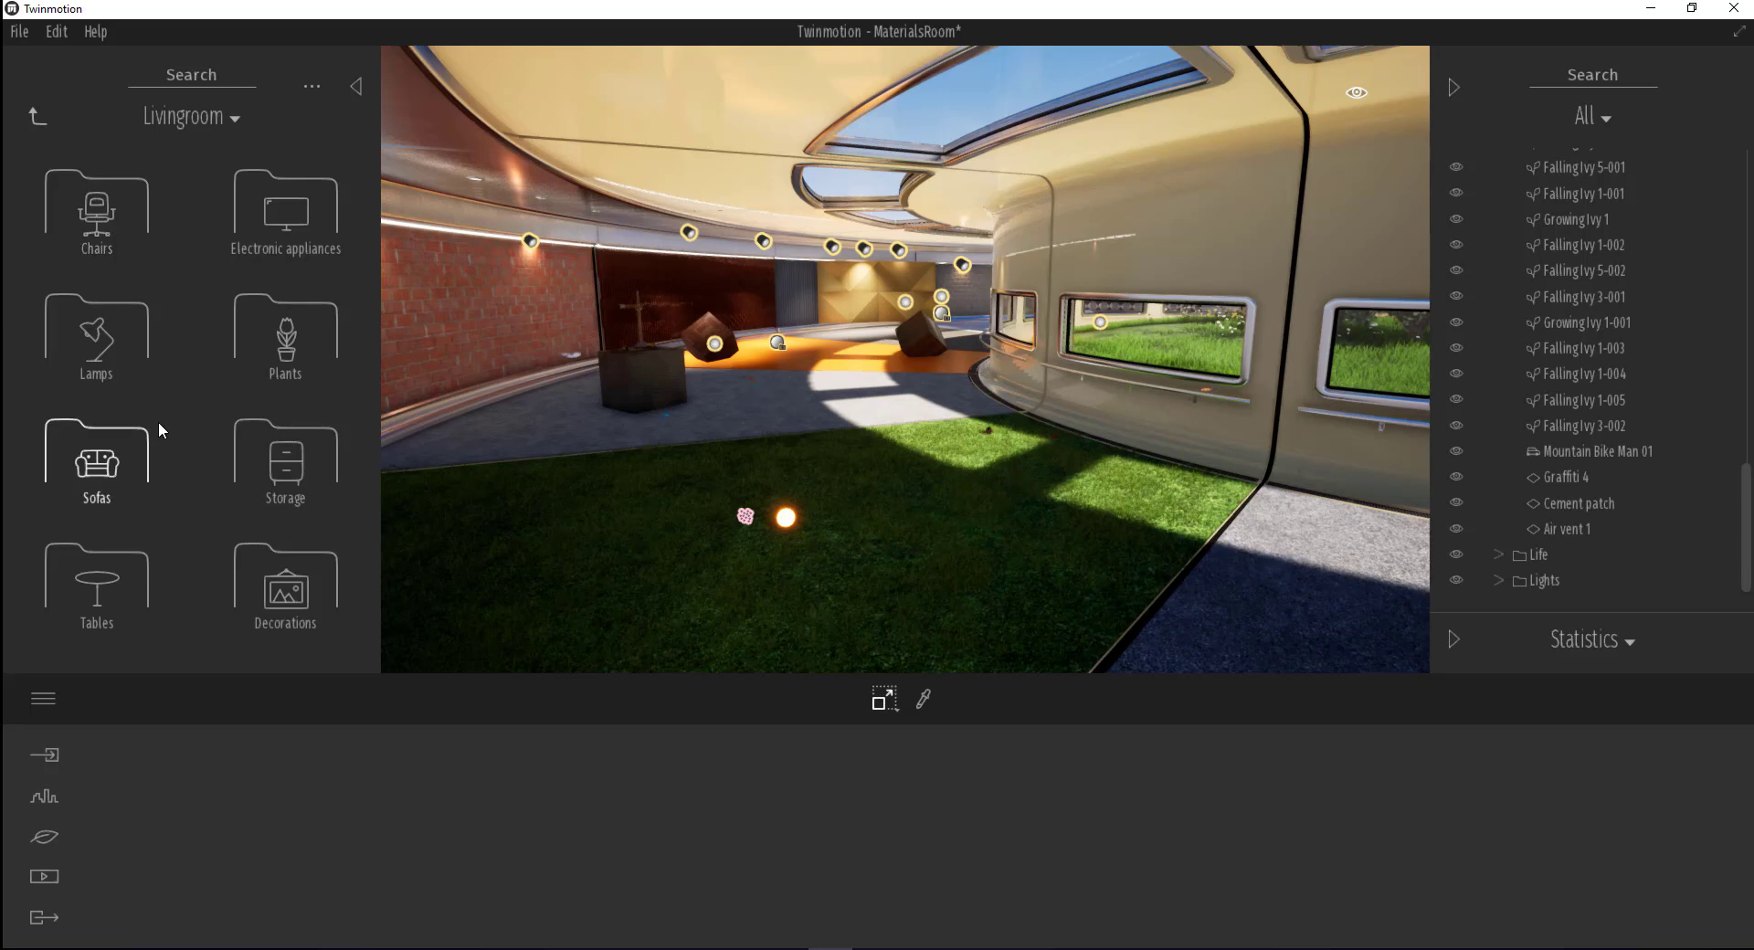
left_click(119, 459)
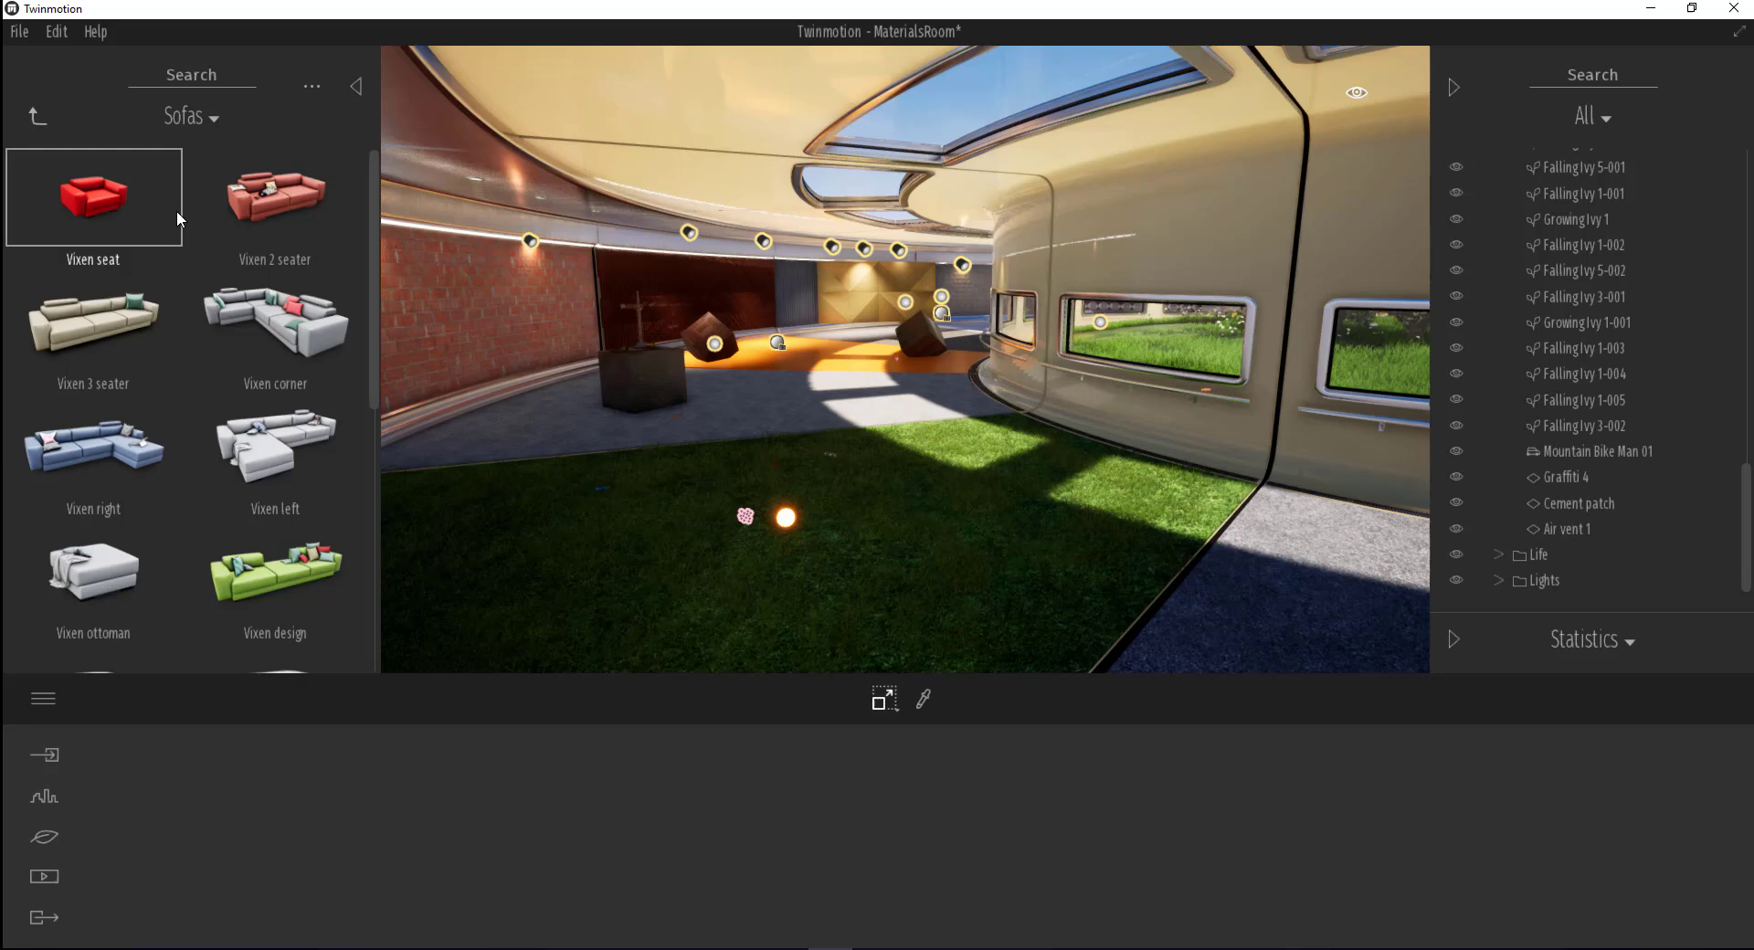
scroll(91, 567, "down", 1)
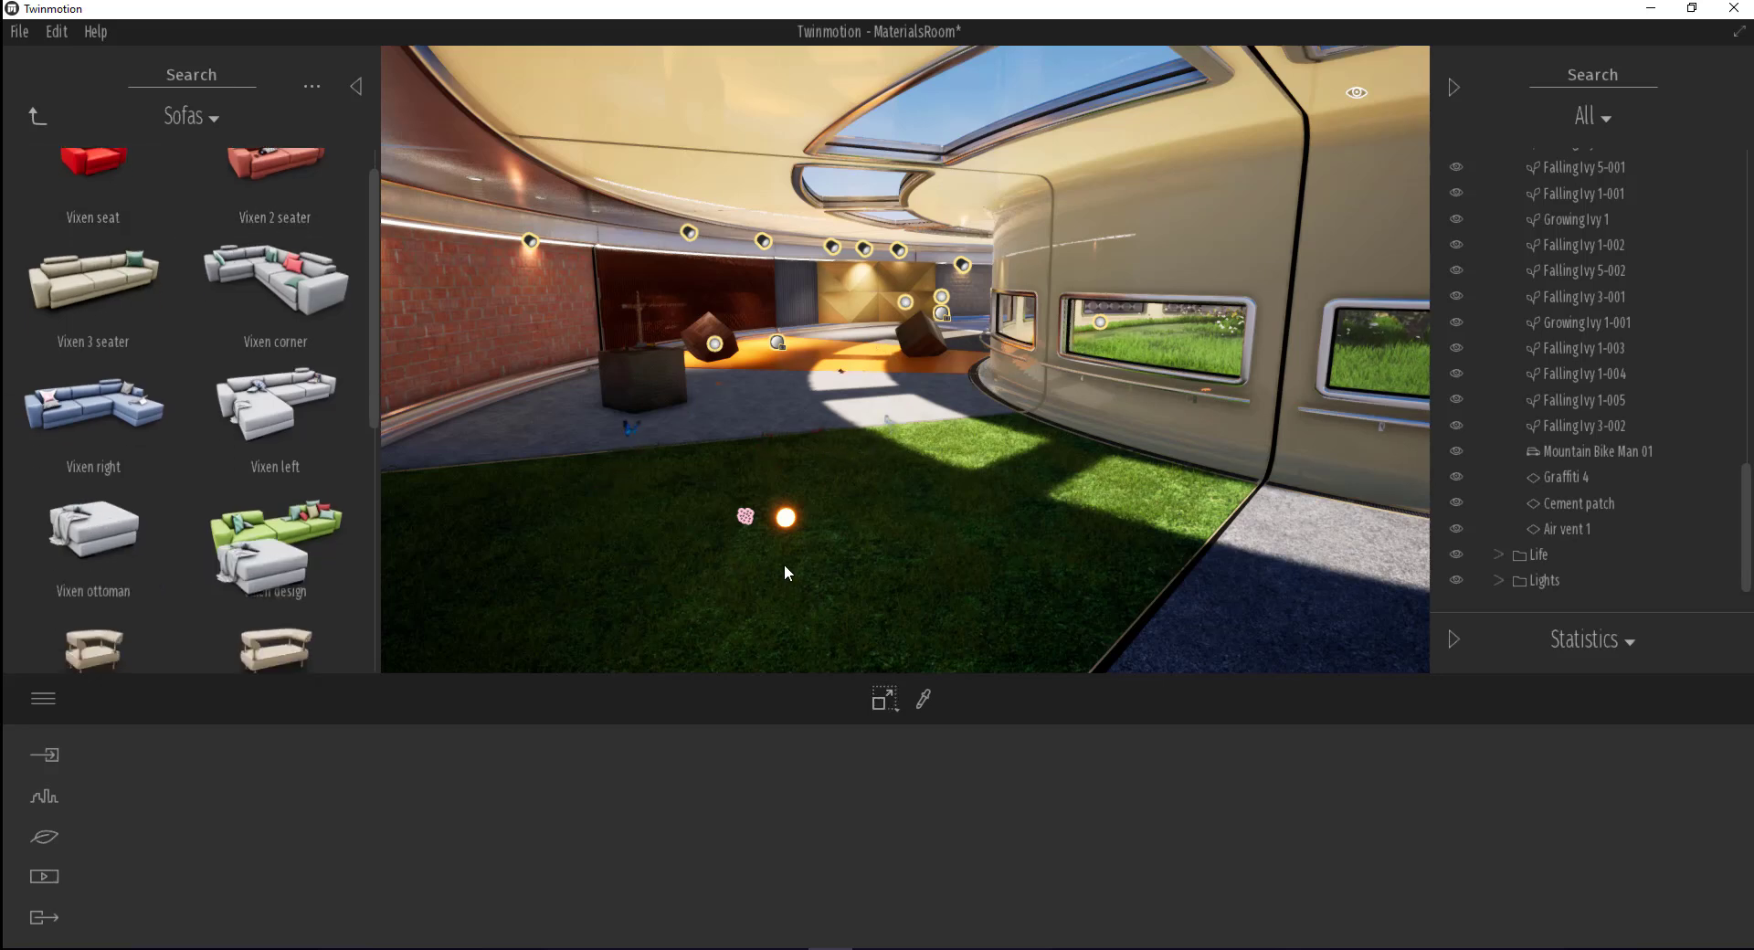
left_click_drag(971, 541, 855, 519)
double_click(956, 534)
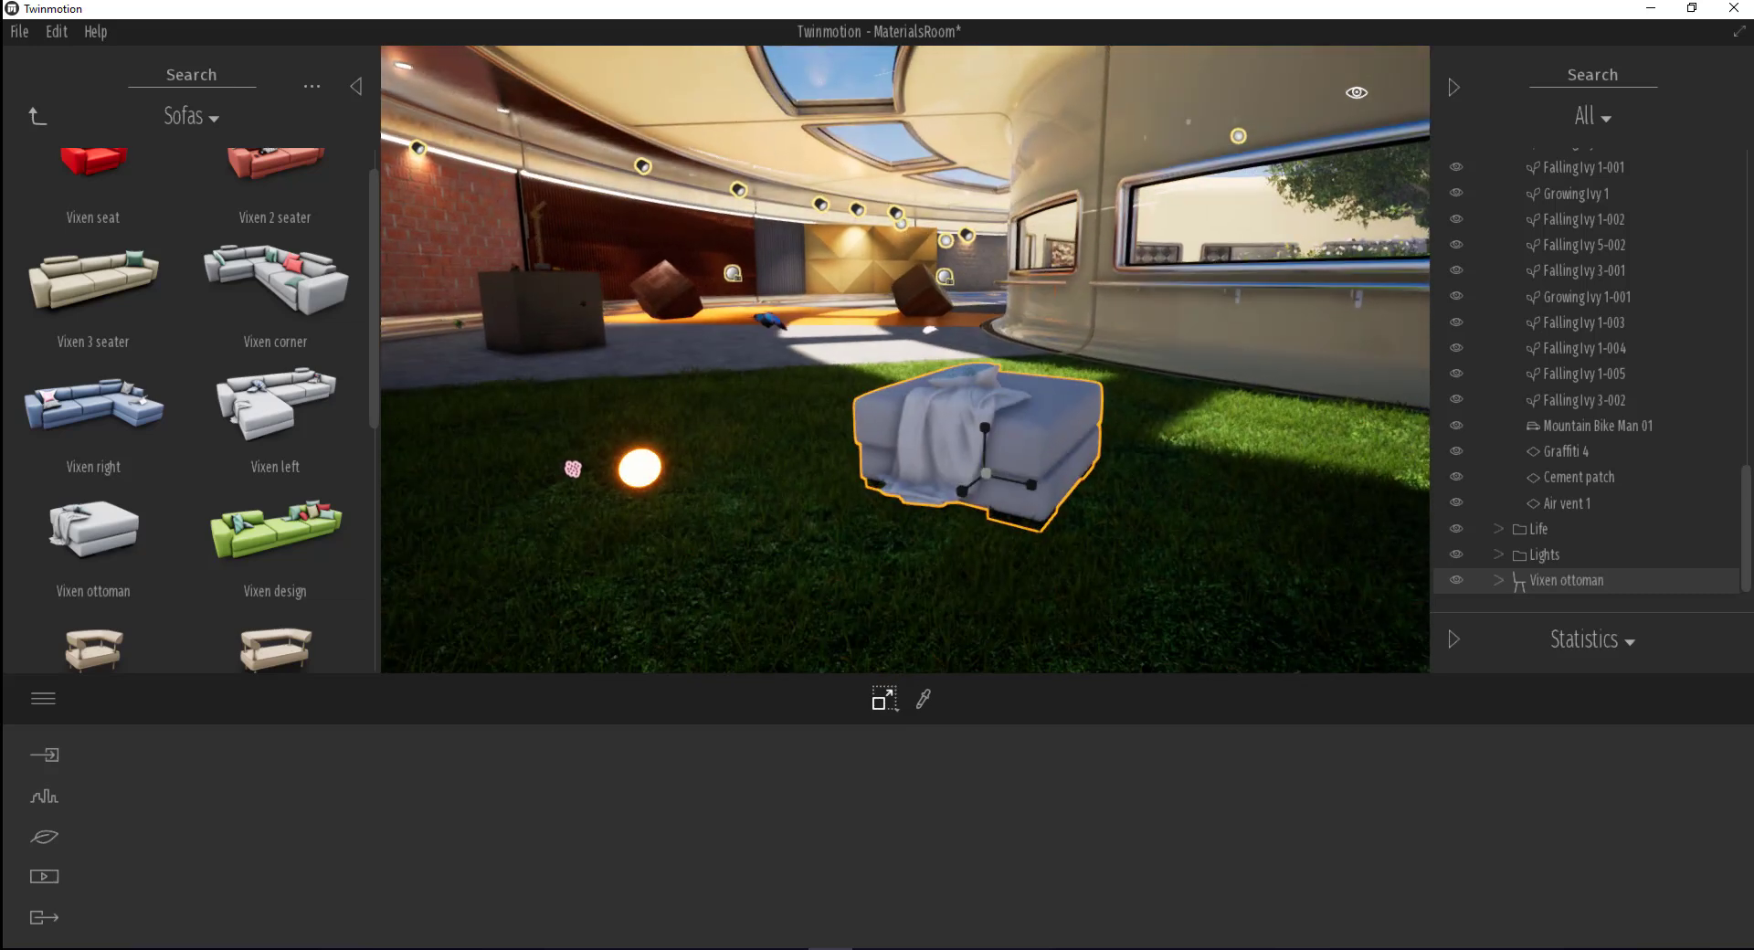
Enlarge the whole Vixen ottoman, then scale its plaid blanket to 1.20
left_click(951, 412)
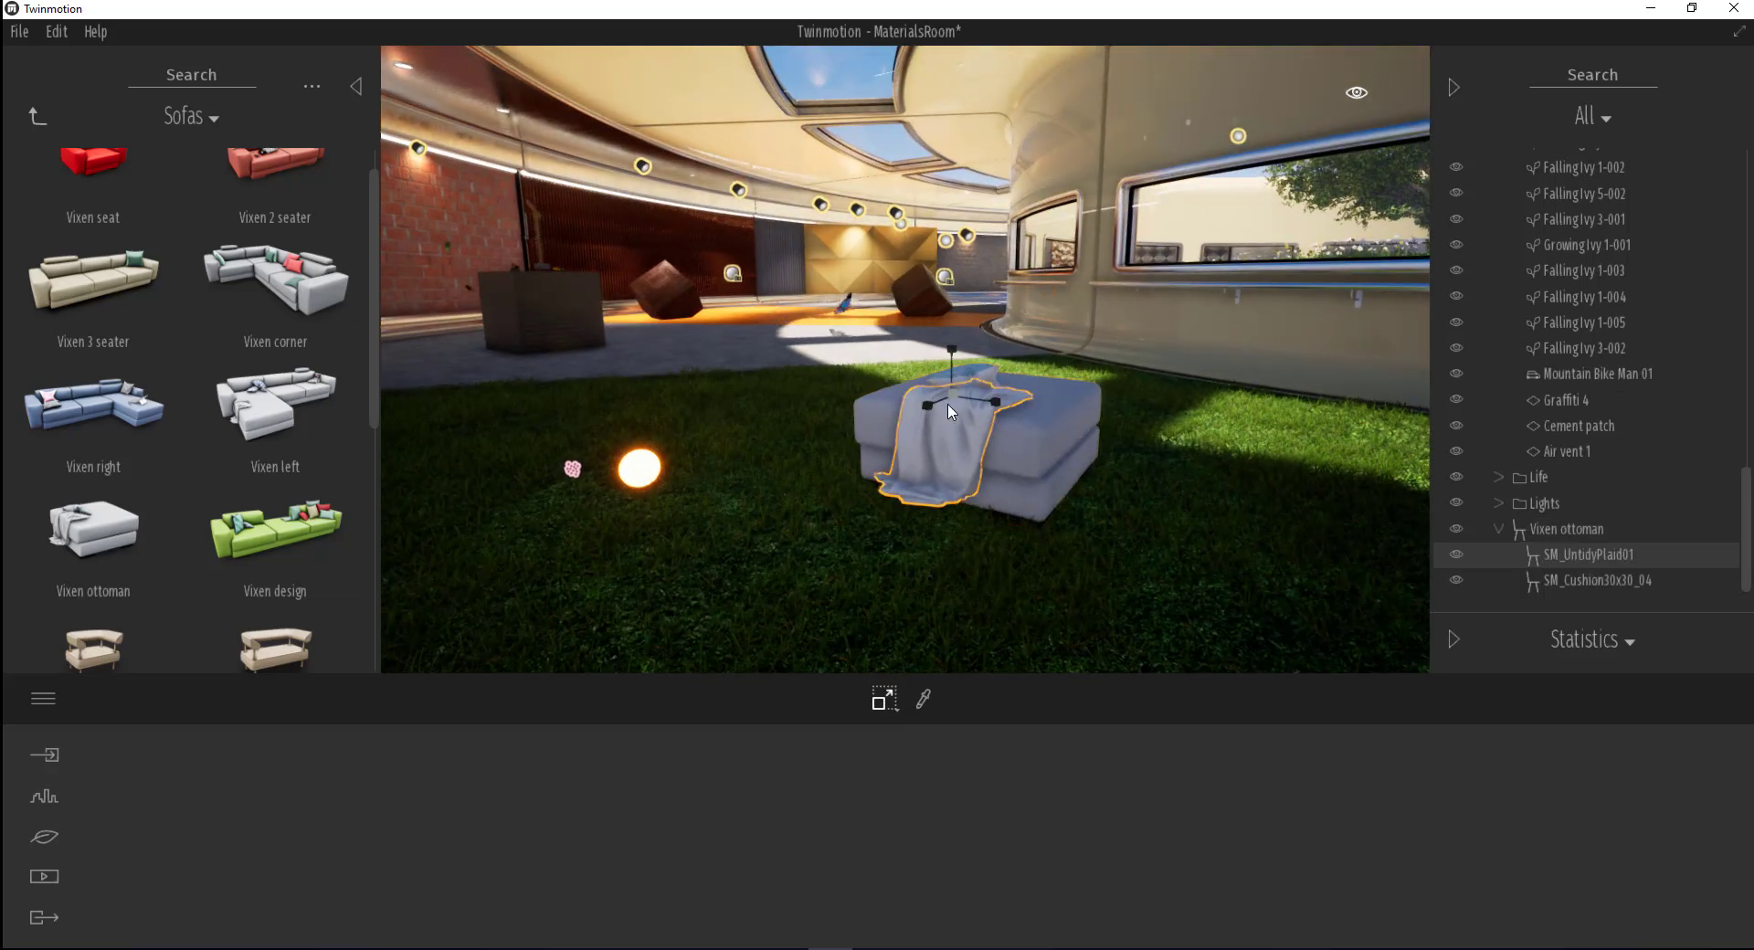
left_click(1576, 581)
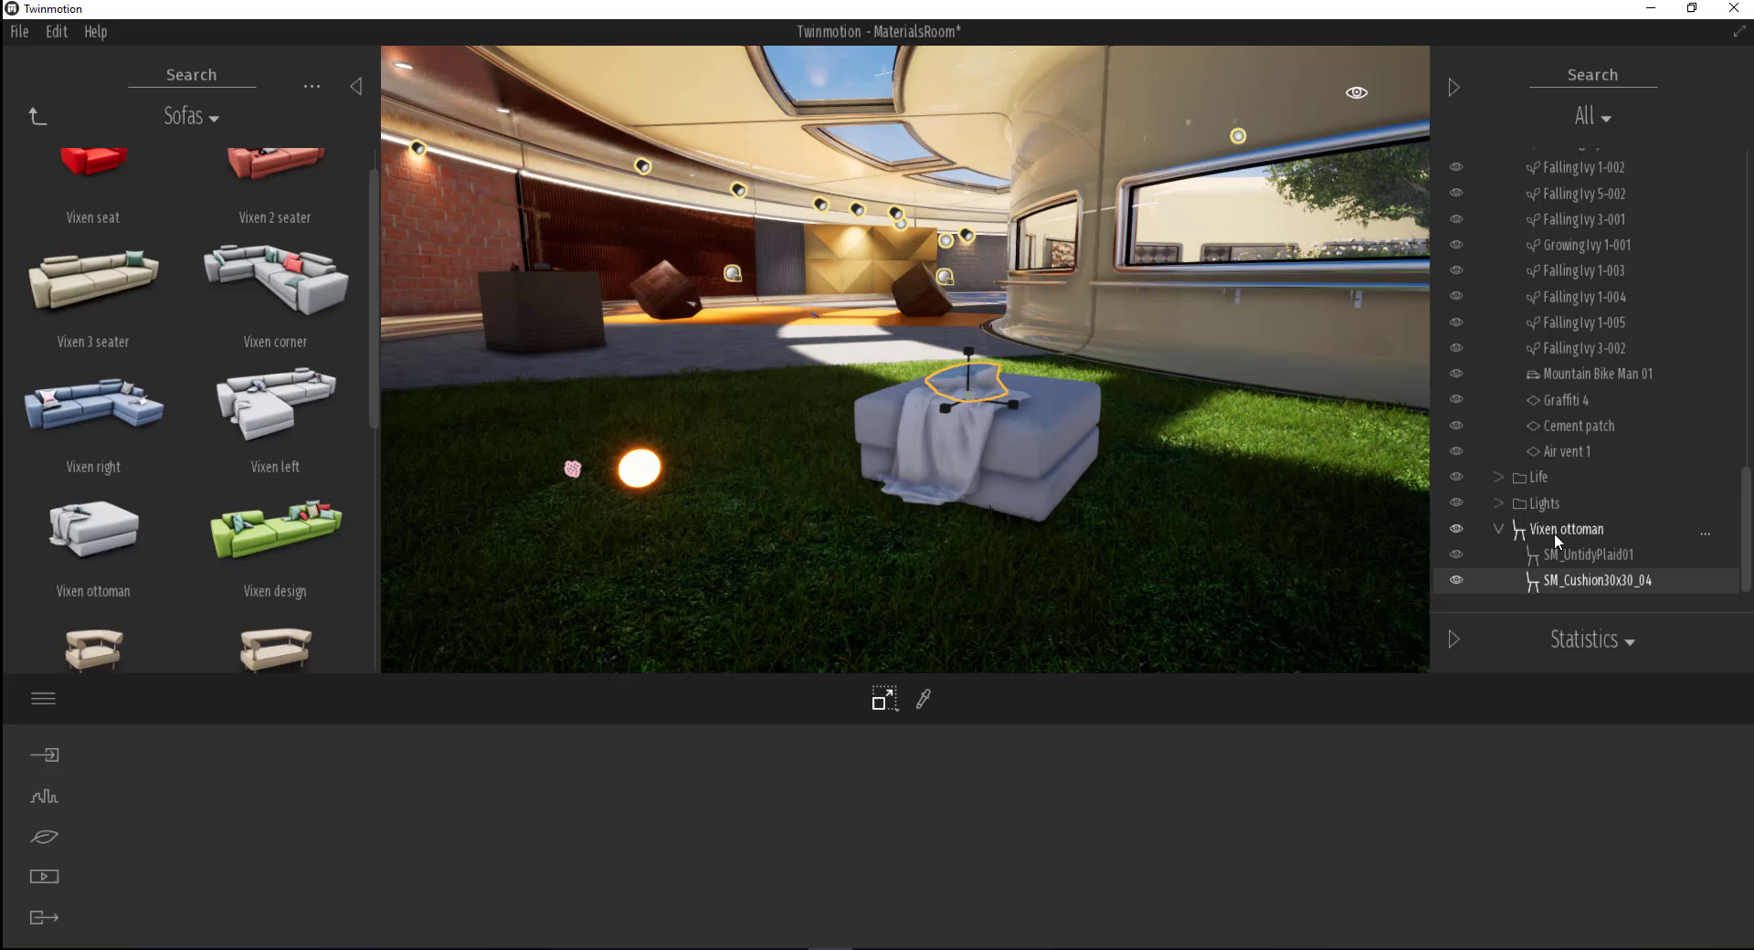
left_click(1554, 534)
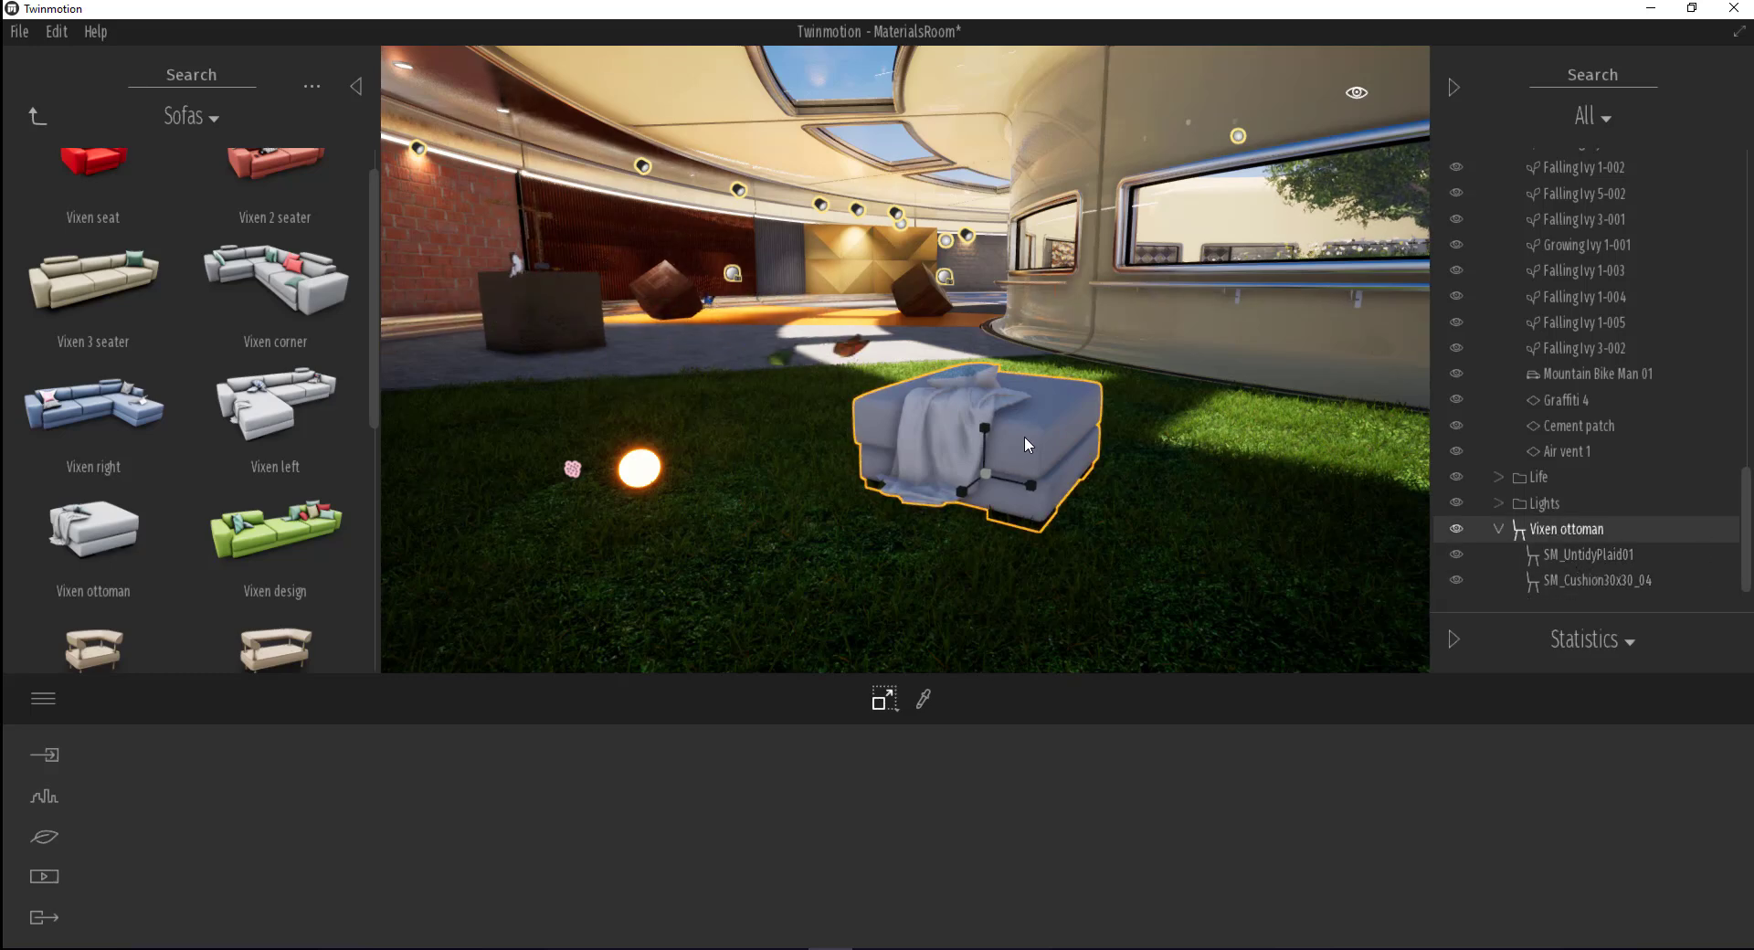
left_click_drag(995, 477, 1690, 381)
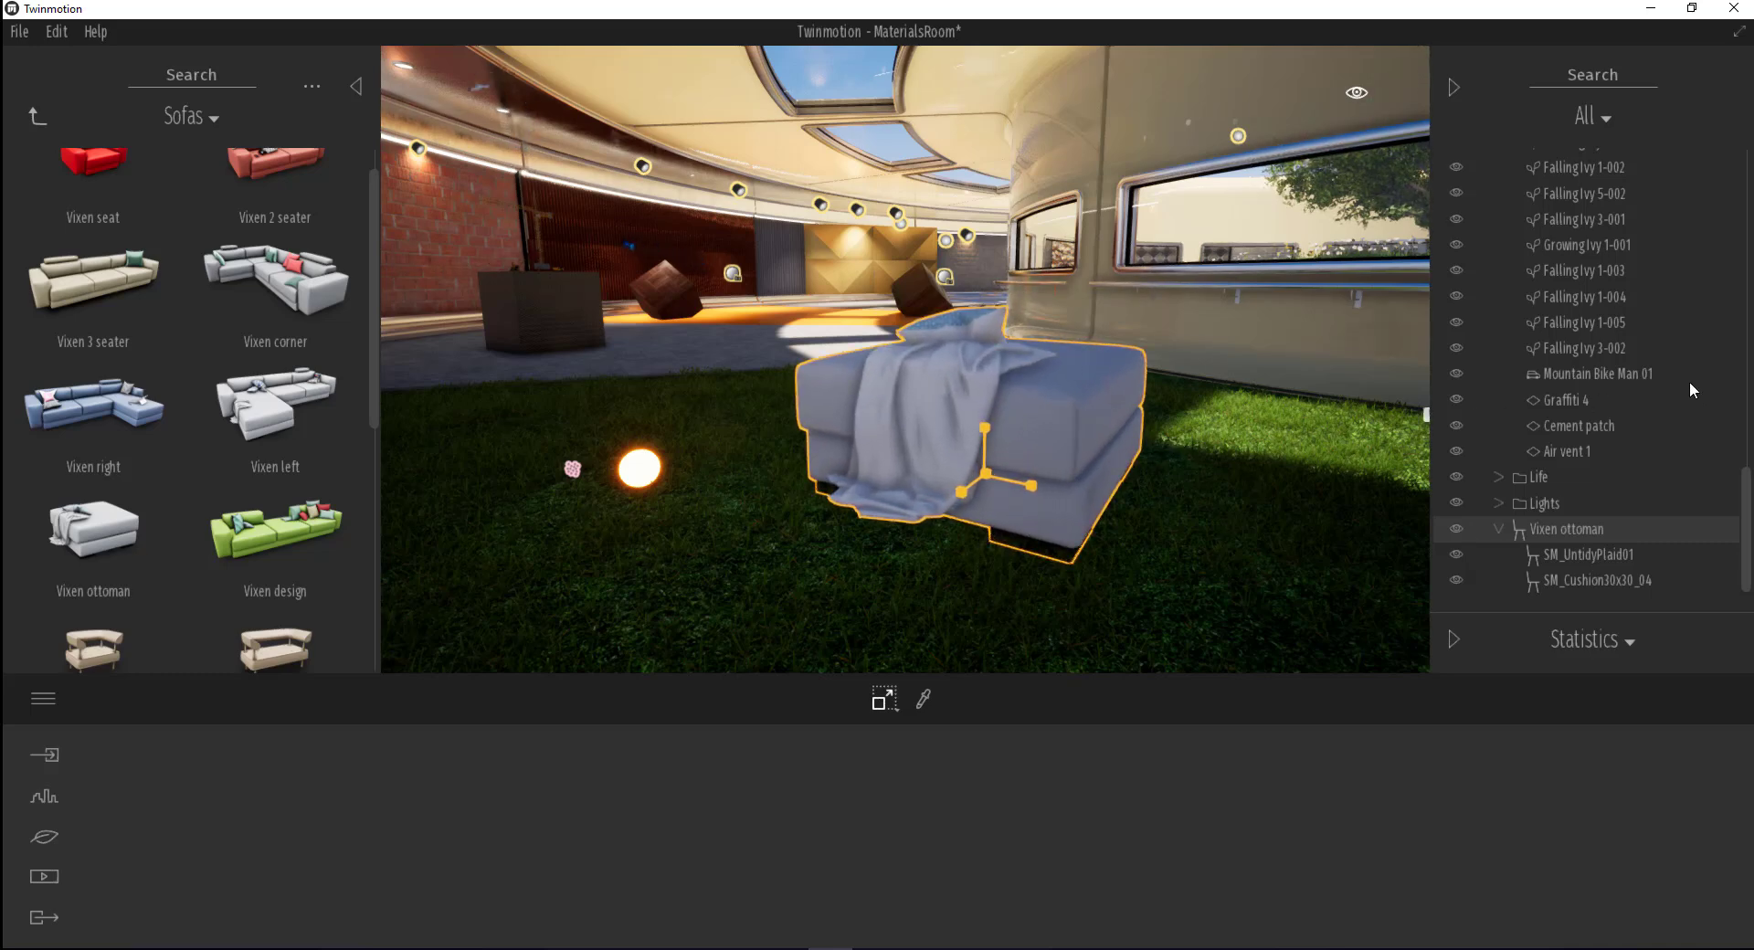
left_click(1484, 555)
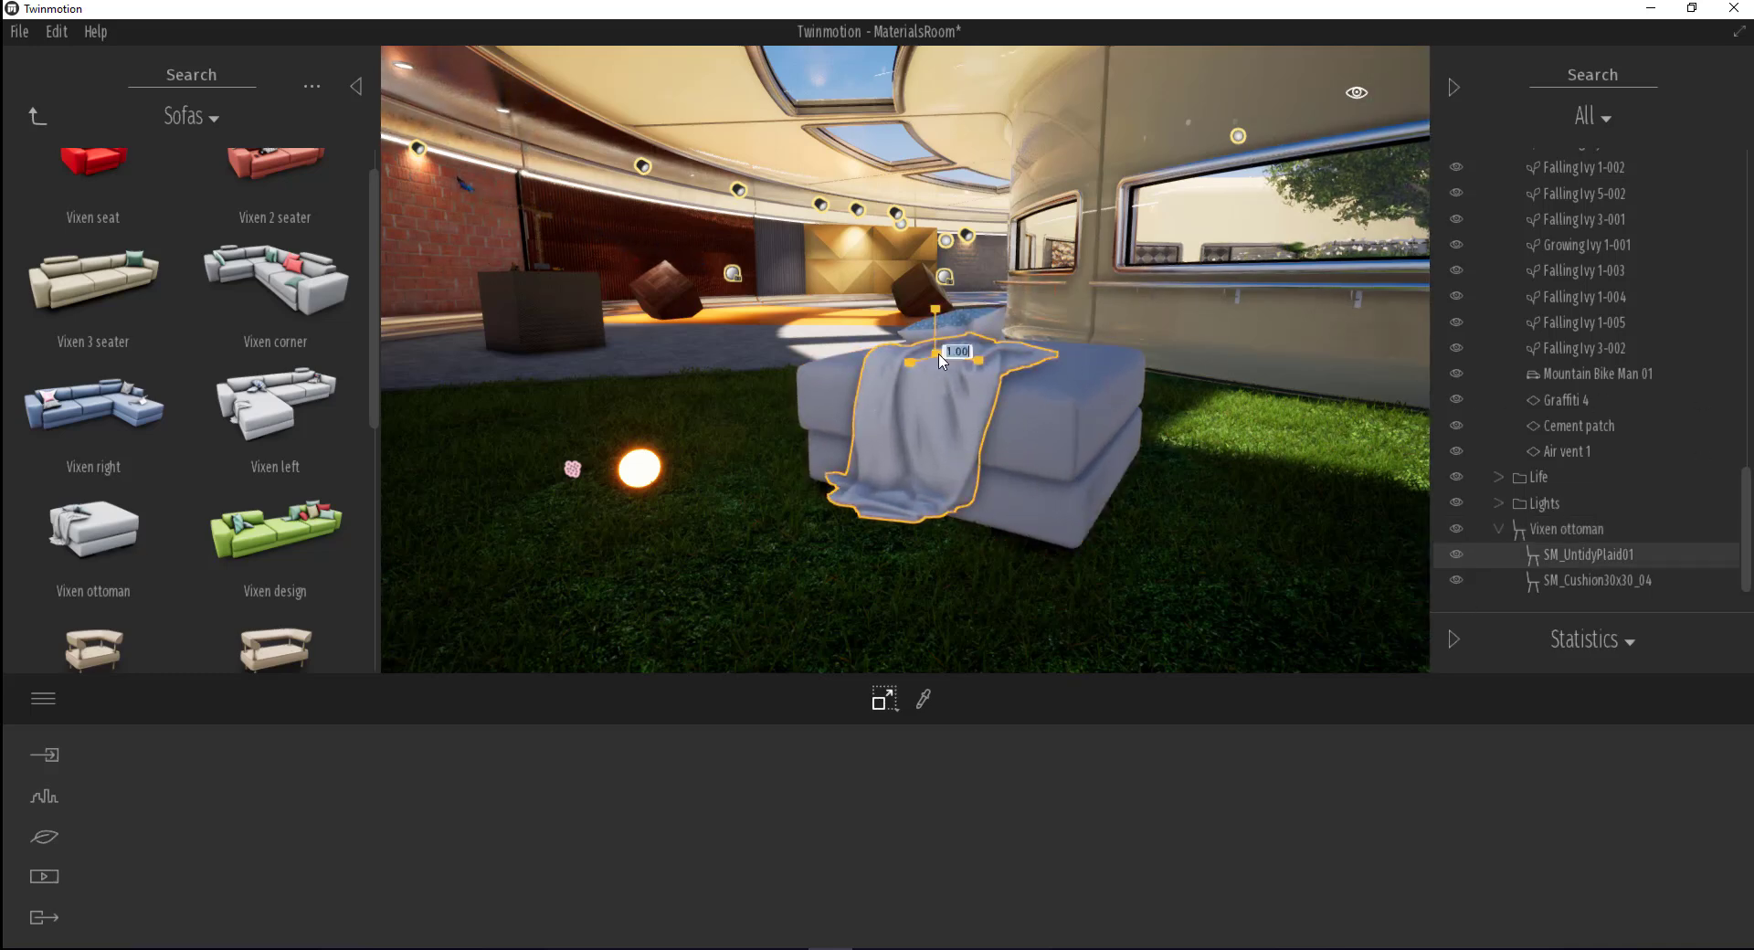
left_click_drag(941, 362, 1322, 334)
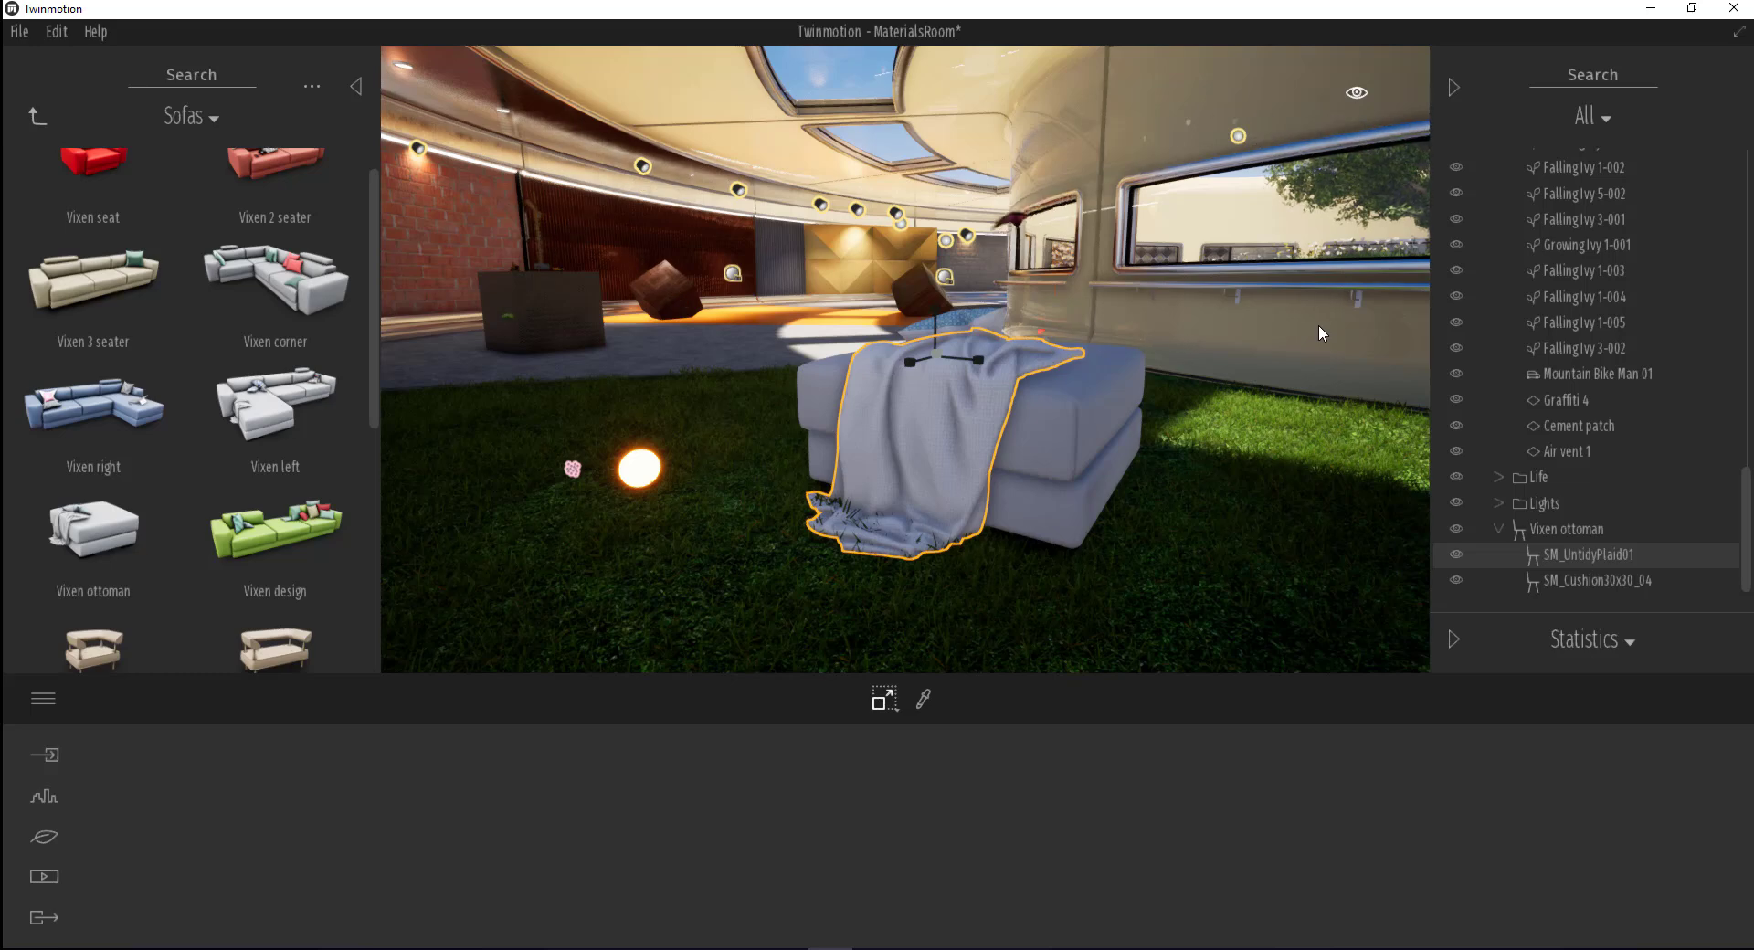
Delete the Sportcar 01 from the scene
scroll(930, 358, "down", 5)
scroll(850, 316, "down", 3)
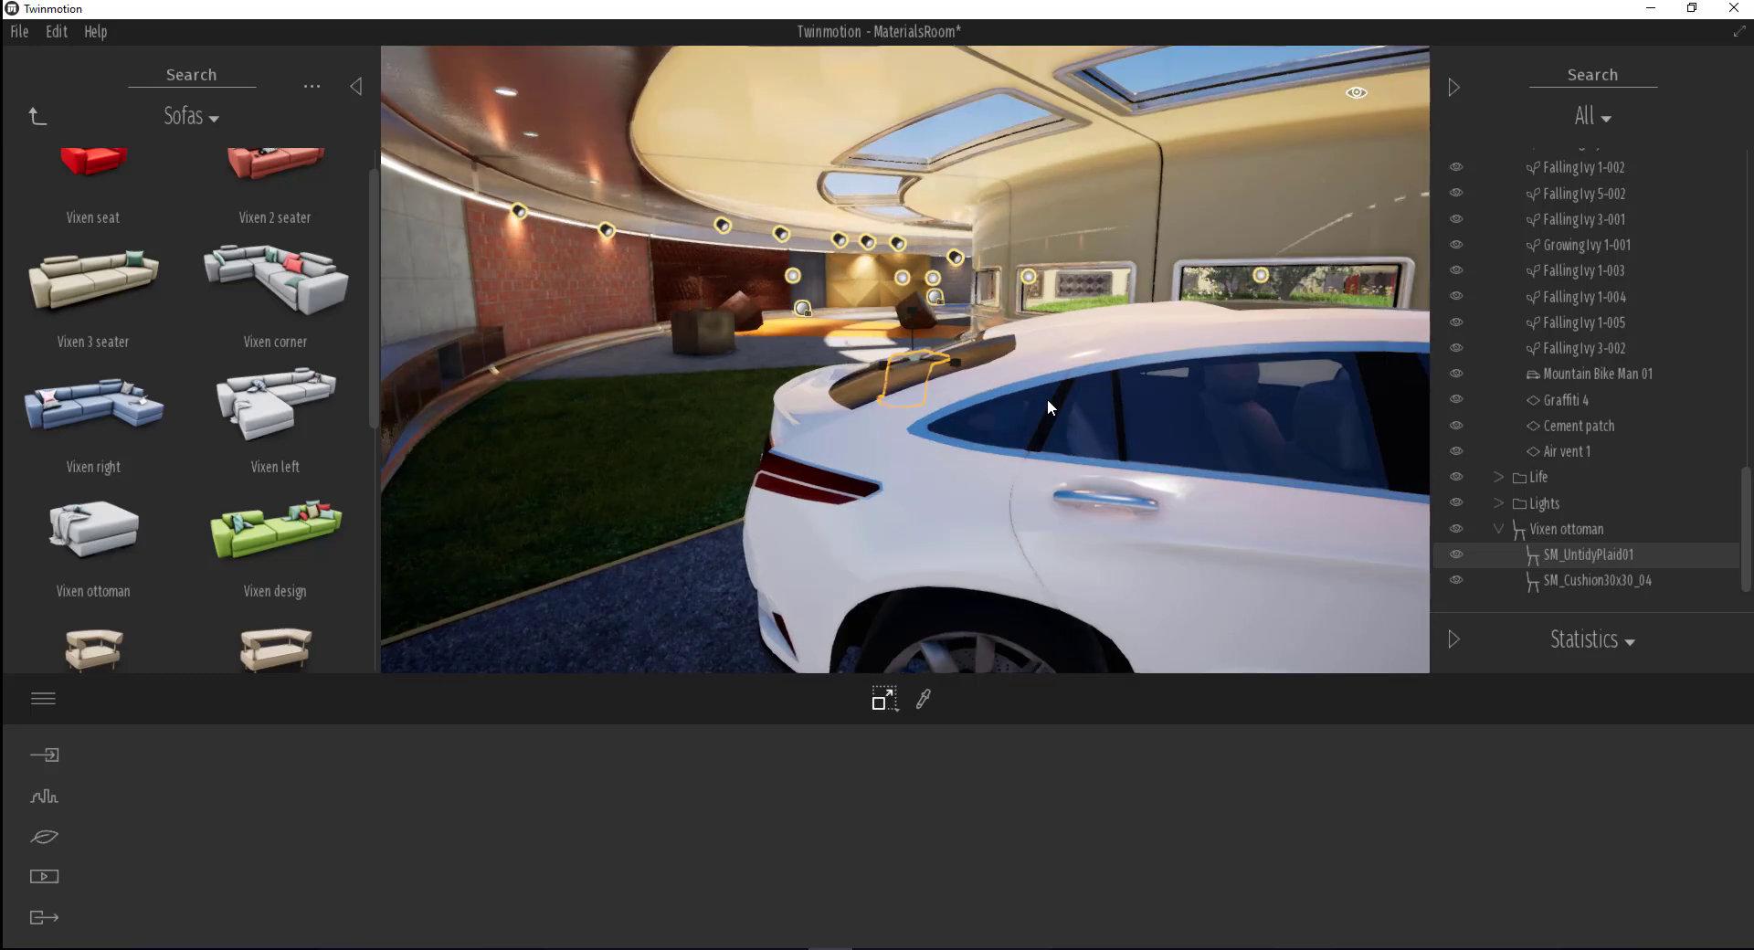
left_click(1045, 408)
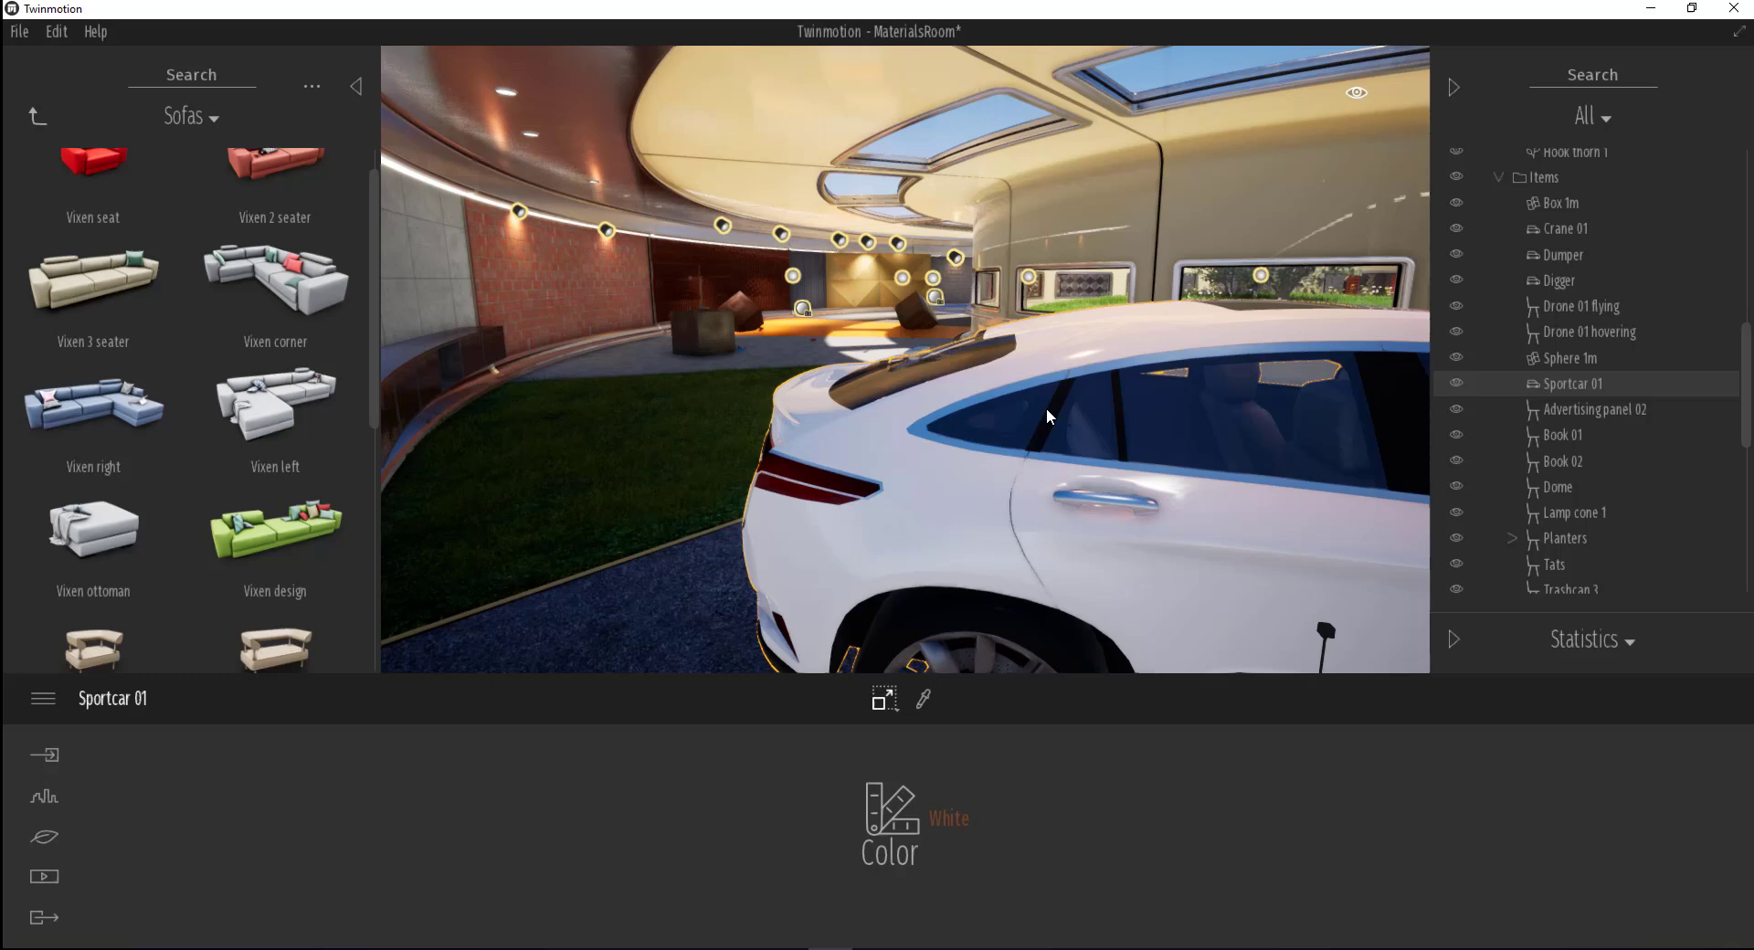
key("Delete")
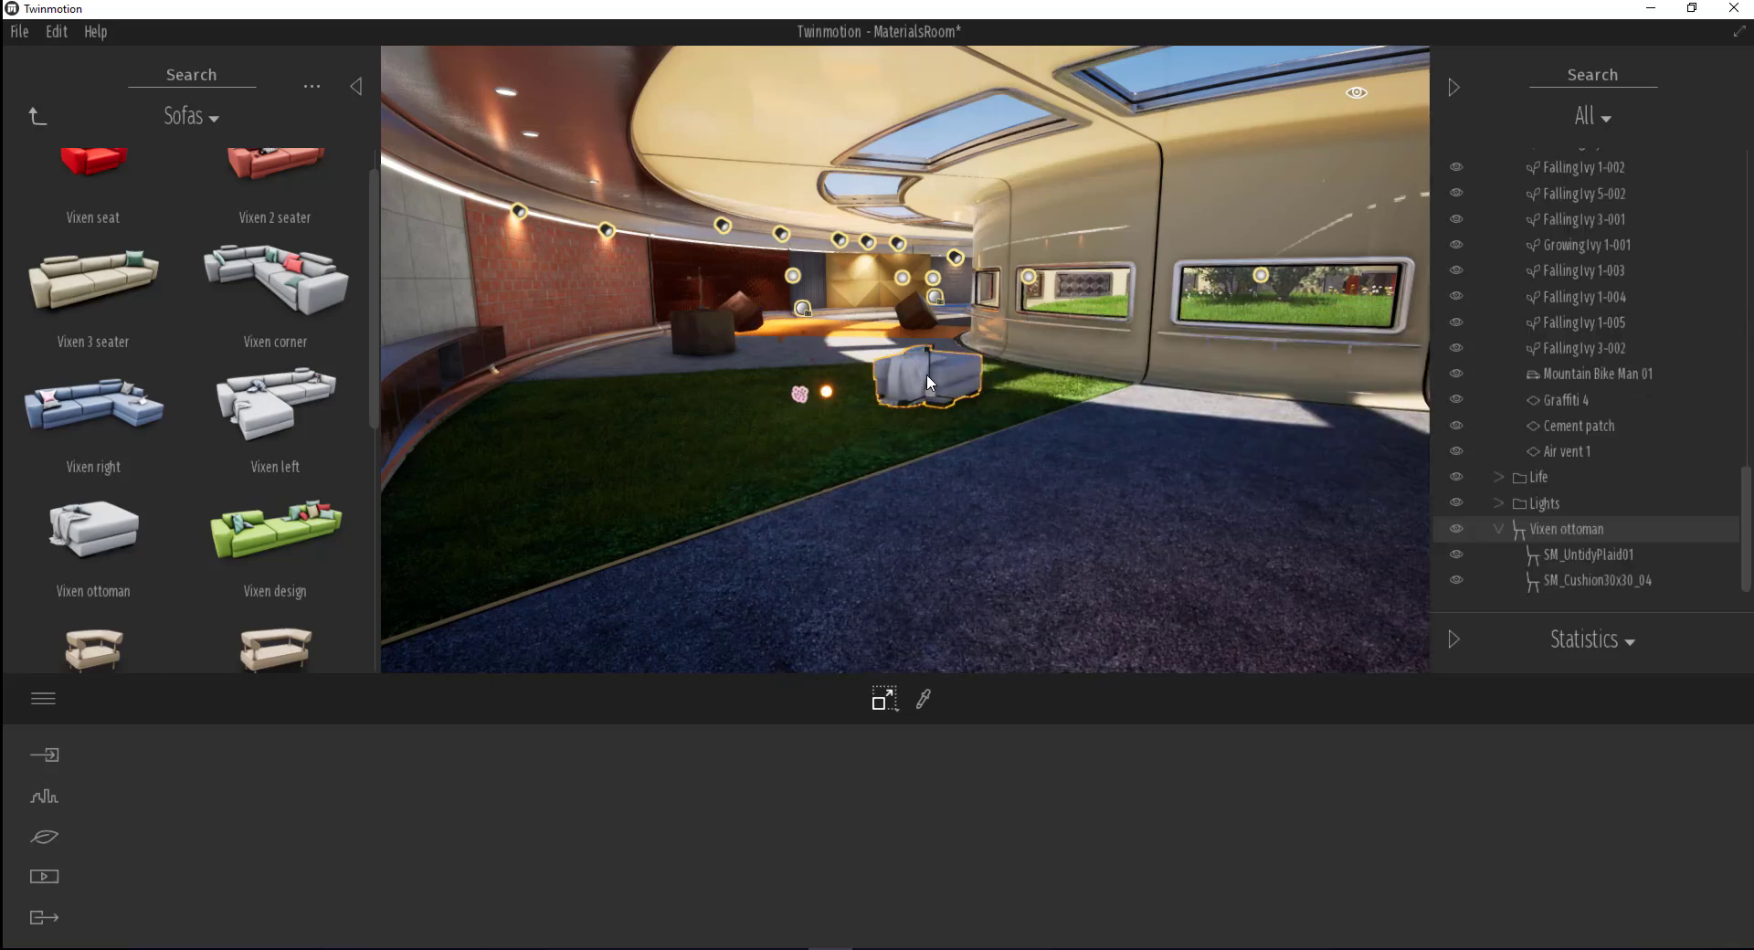
Return the library to its top-level folders
mouse_move(1067, 340)
right_mouse_down()
mouse_move(1069, 228)
mouse_move(1088, 337)
mouse_move(148, 129)
right_mouse_up()
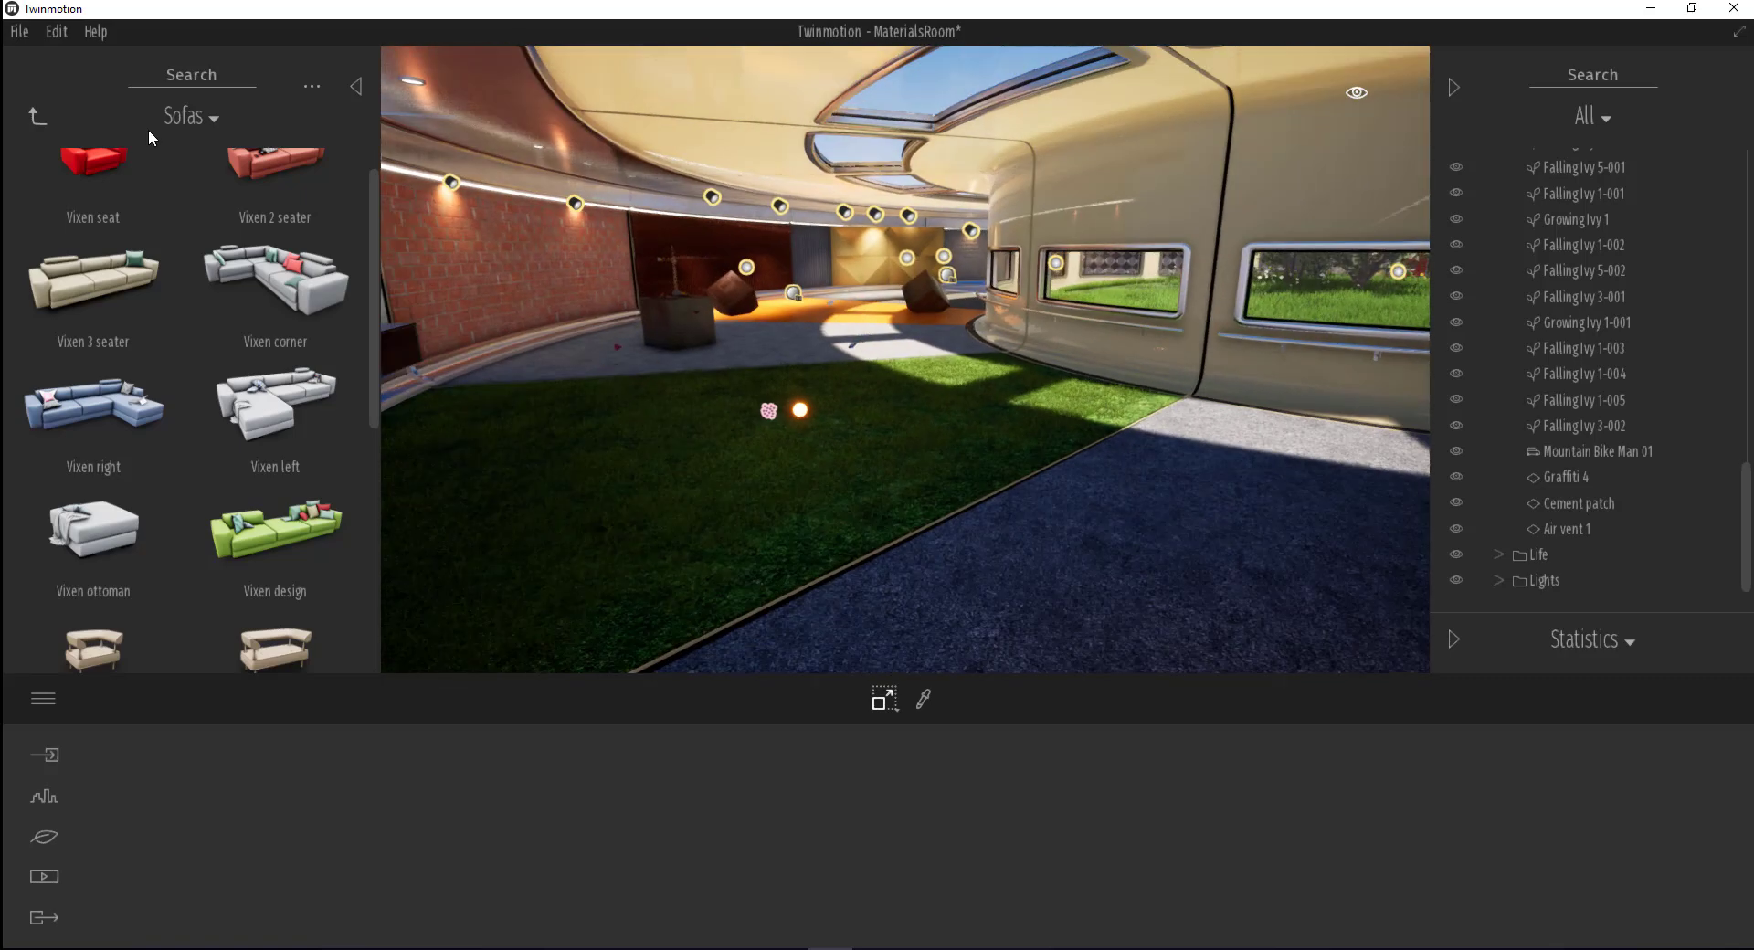
left_click(39, 115)
left_click(41, 114)
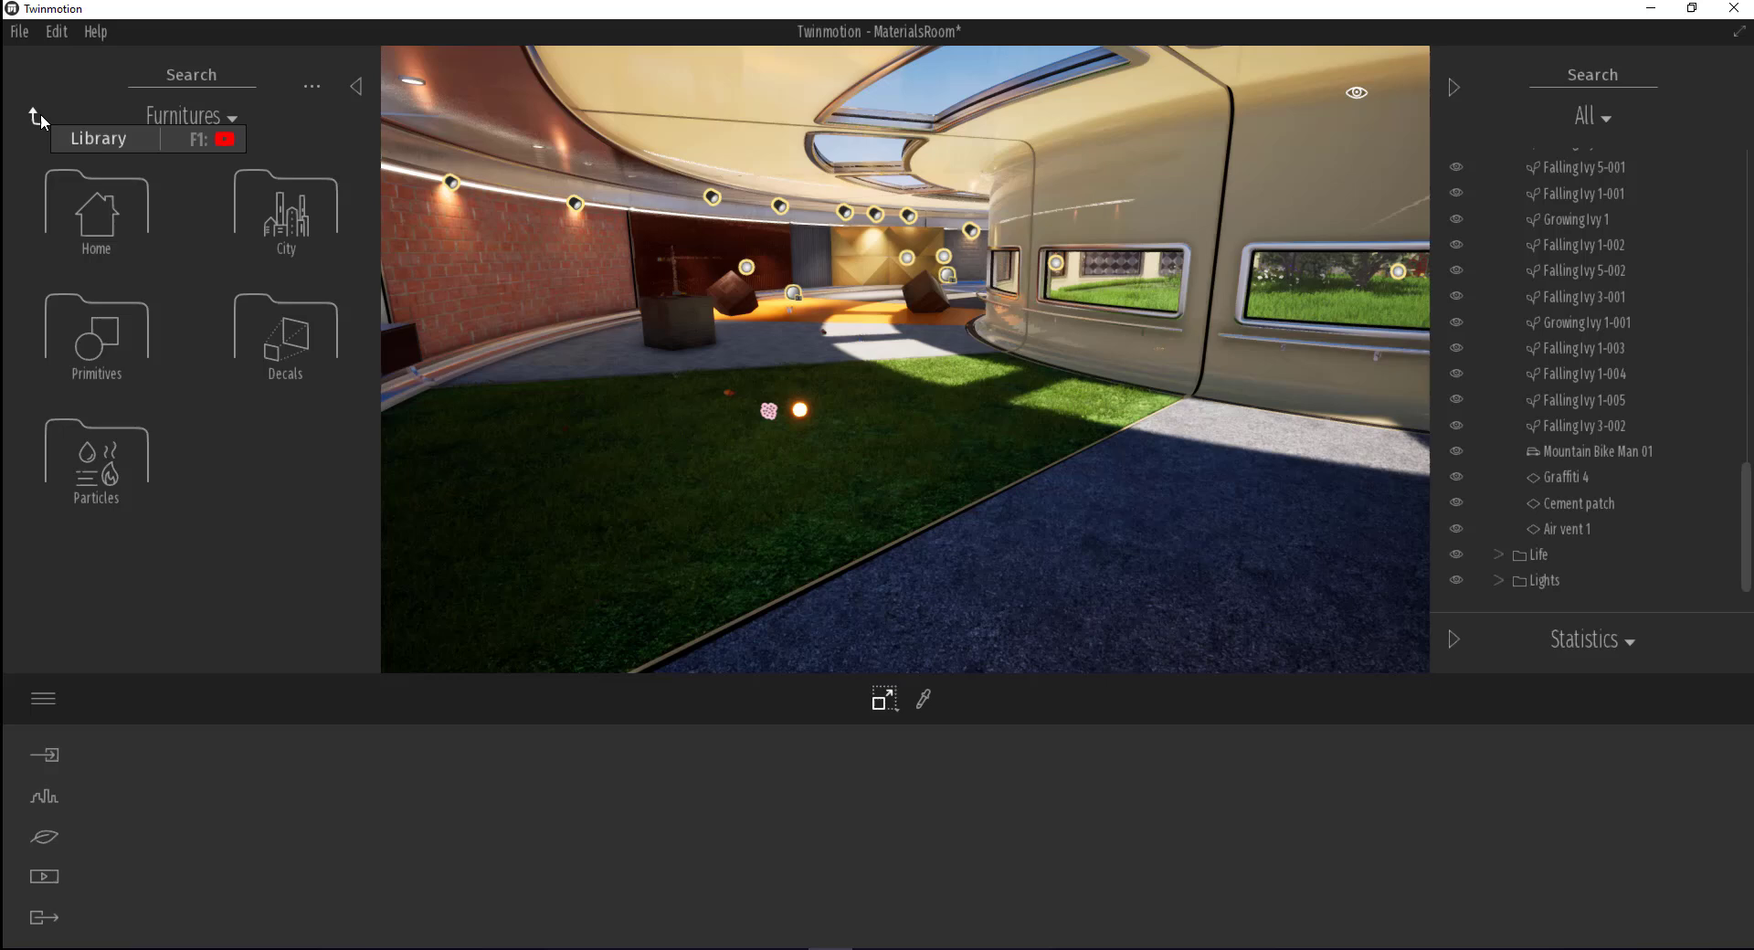
Drop the Flat landscape from Vegetation and landscape > Landscapes into the scene and zoom out
left_click(303, 192)
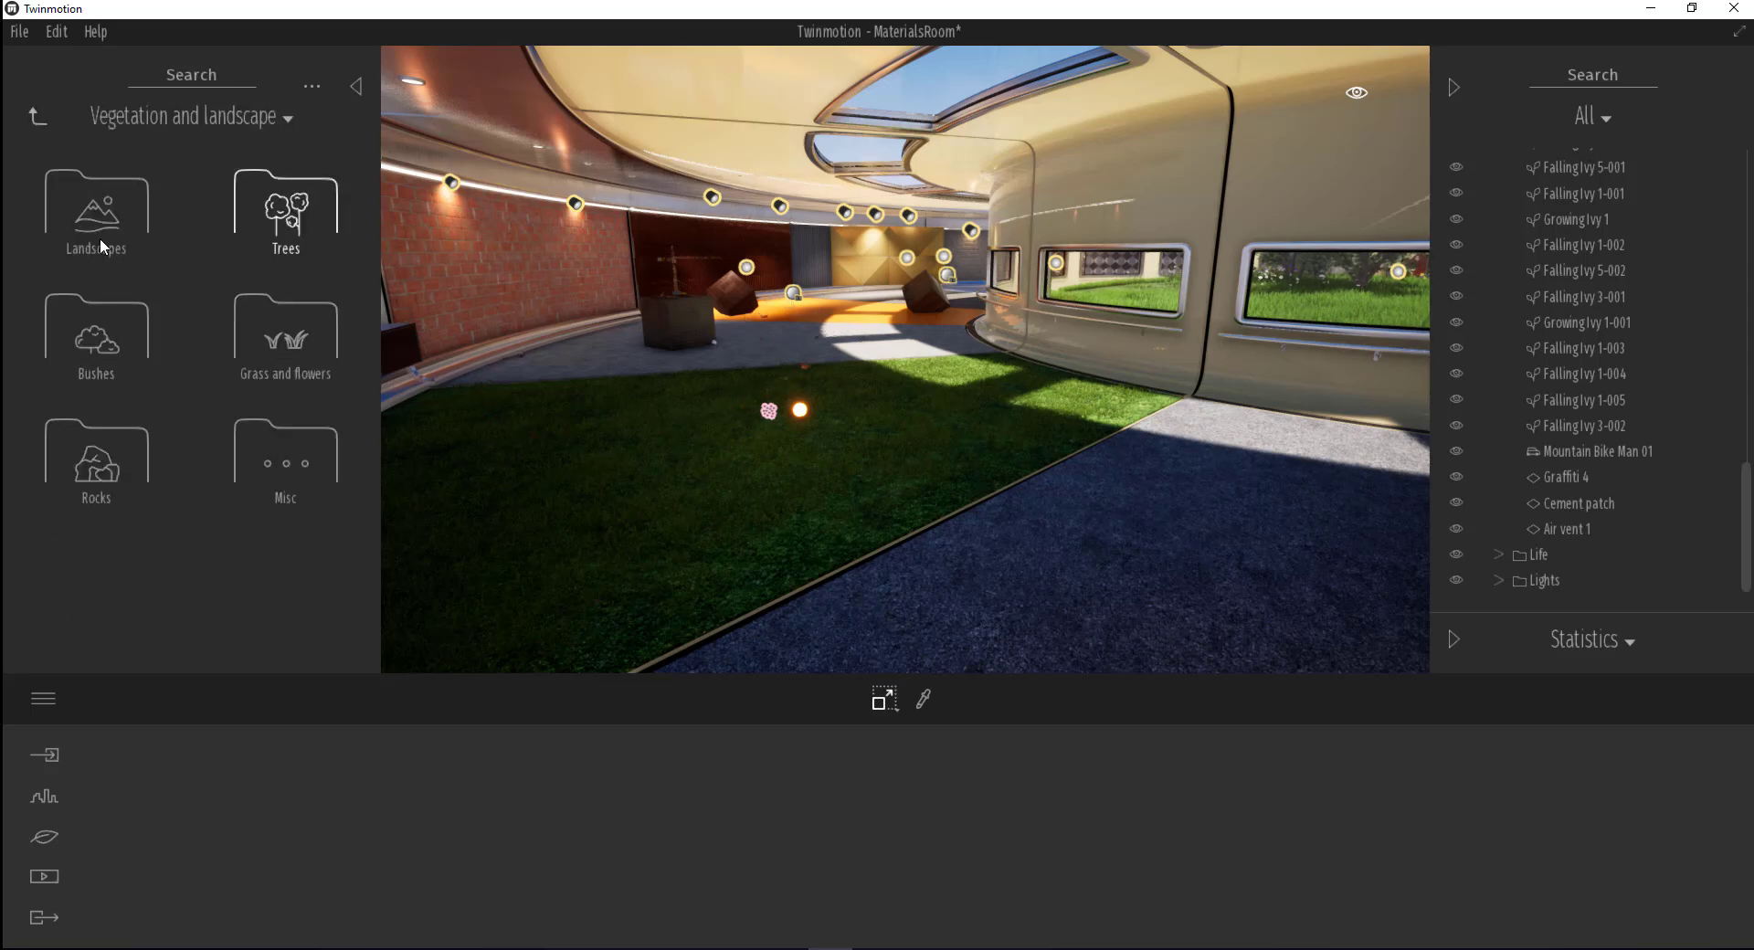
left_click(114, 230)
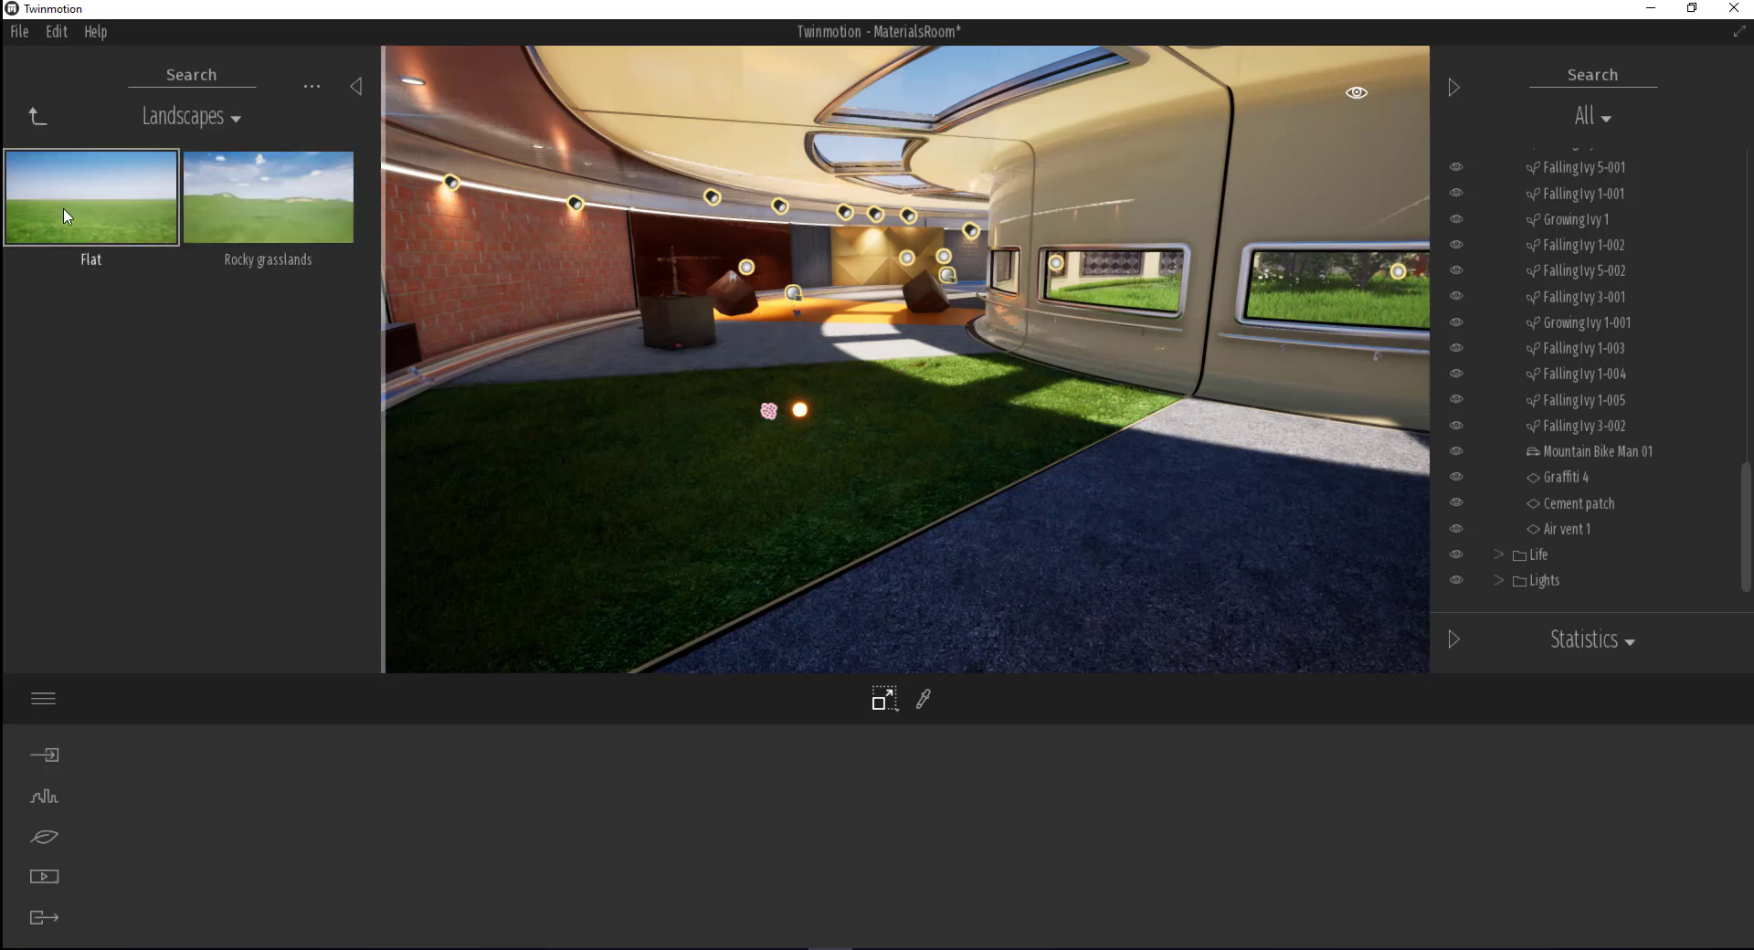
left_click_drag(66, 216, 769, 567)
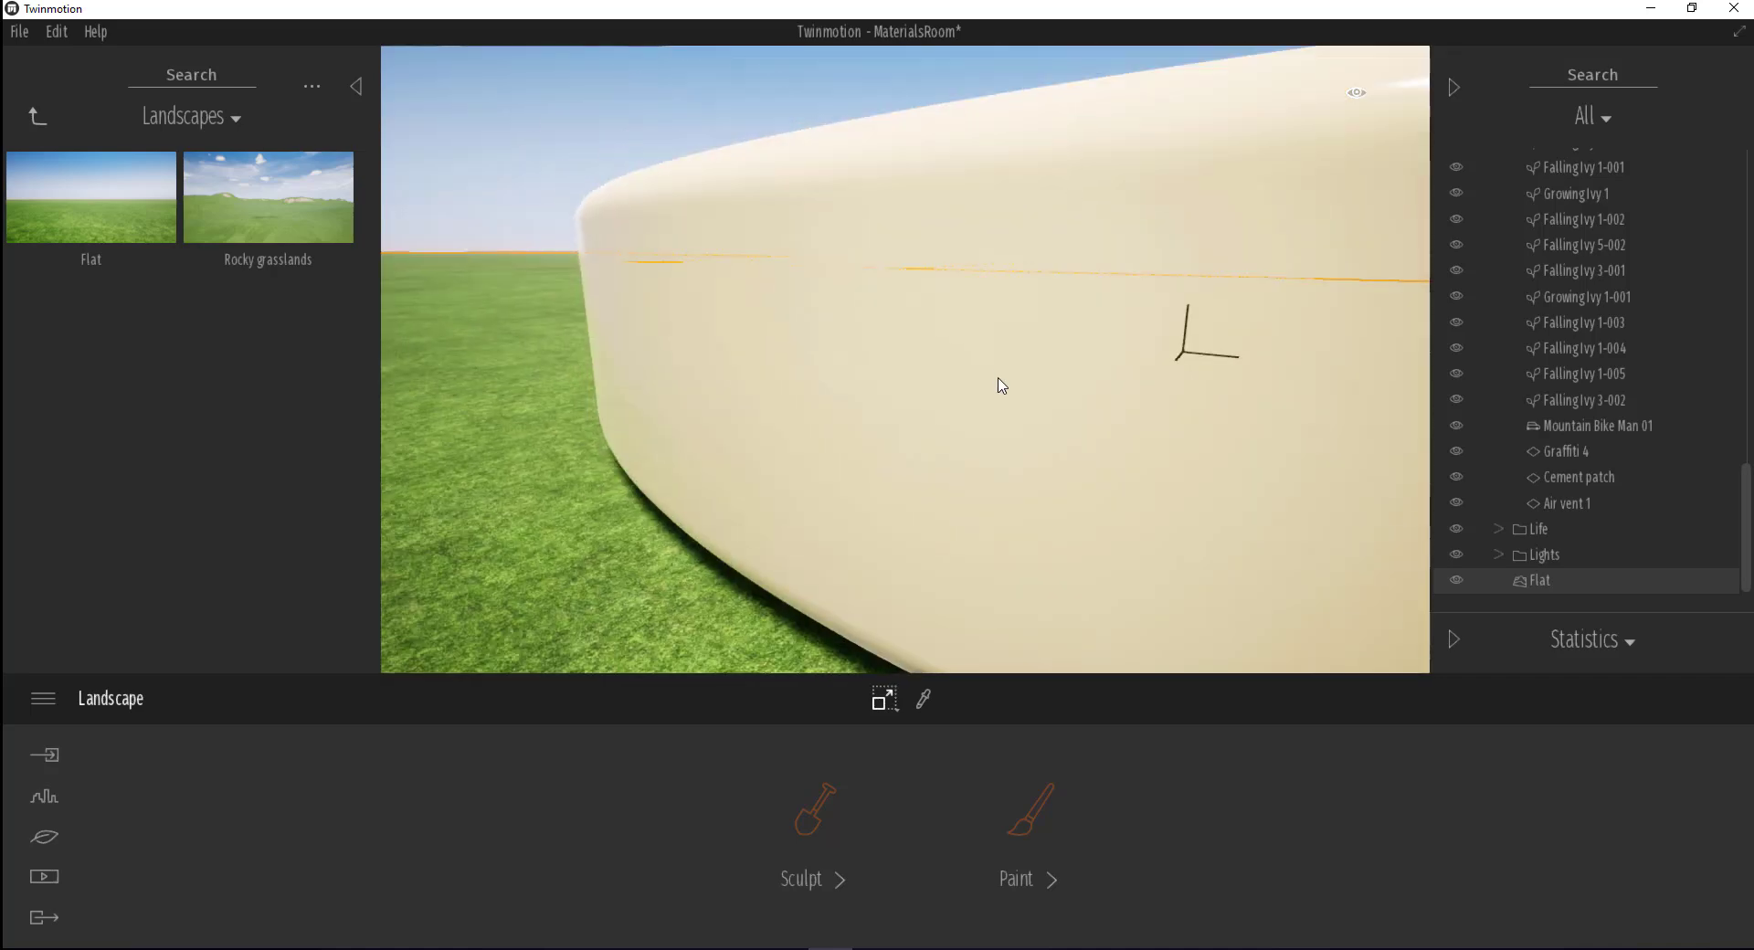
scroll(924, 398, "down", 3)
scroll(849, 498, "down", 3)
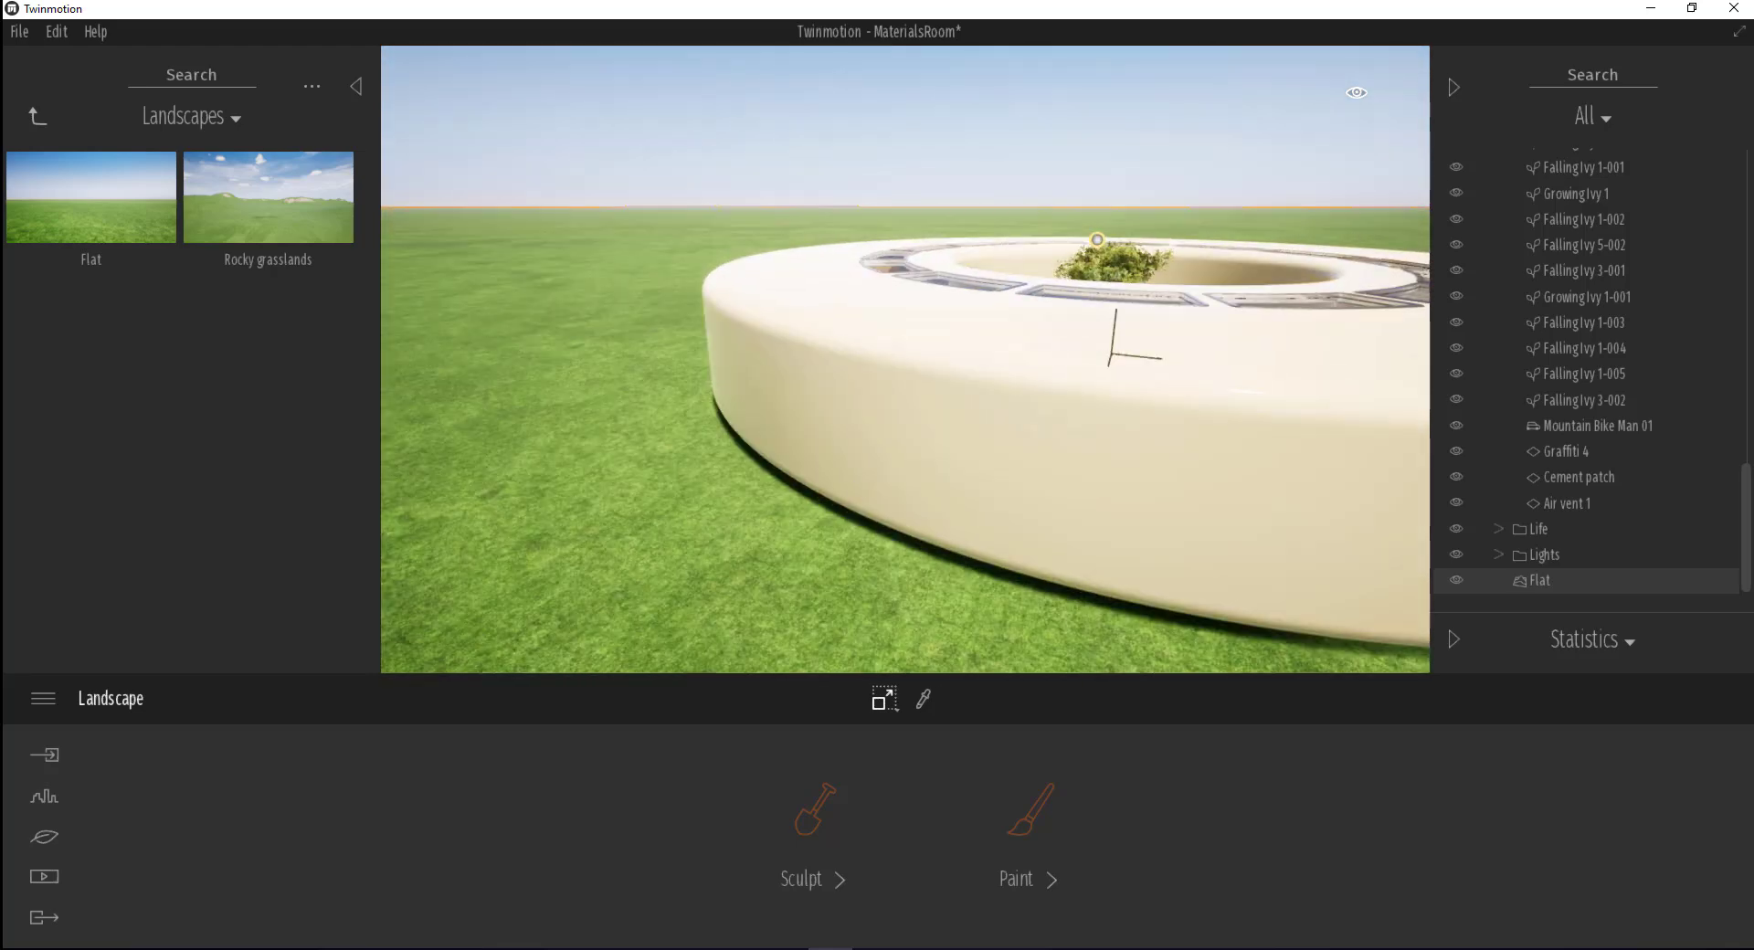
scroll(854, 493, "down", 3)
scroll(850, 498, "down", 3)
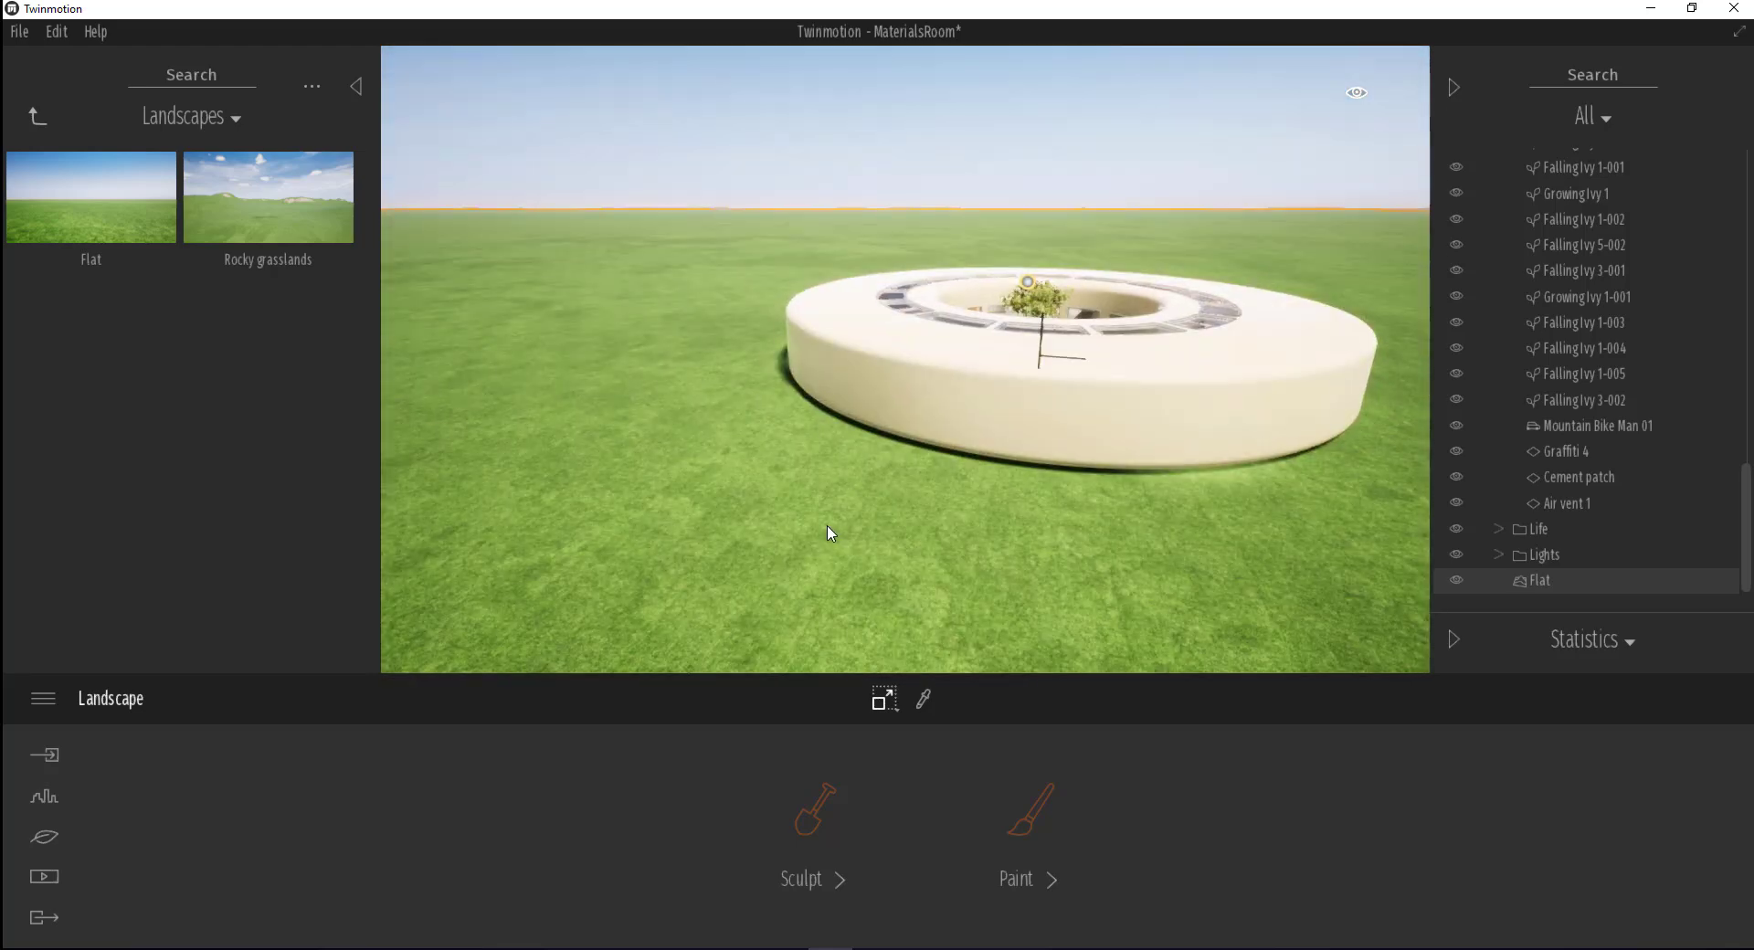
scroll(892, 493, "down", 3)
scroll(873, 468, "up", 3)
scroll(845, 470, "up", 3)
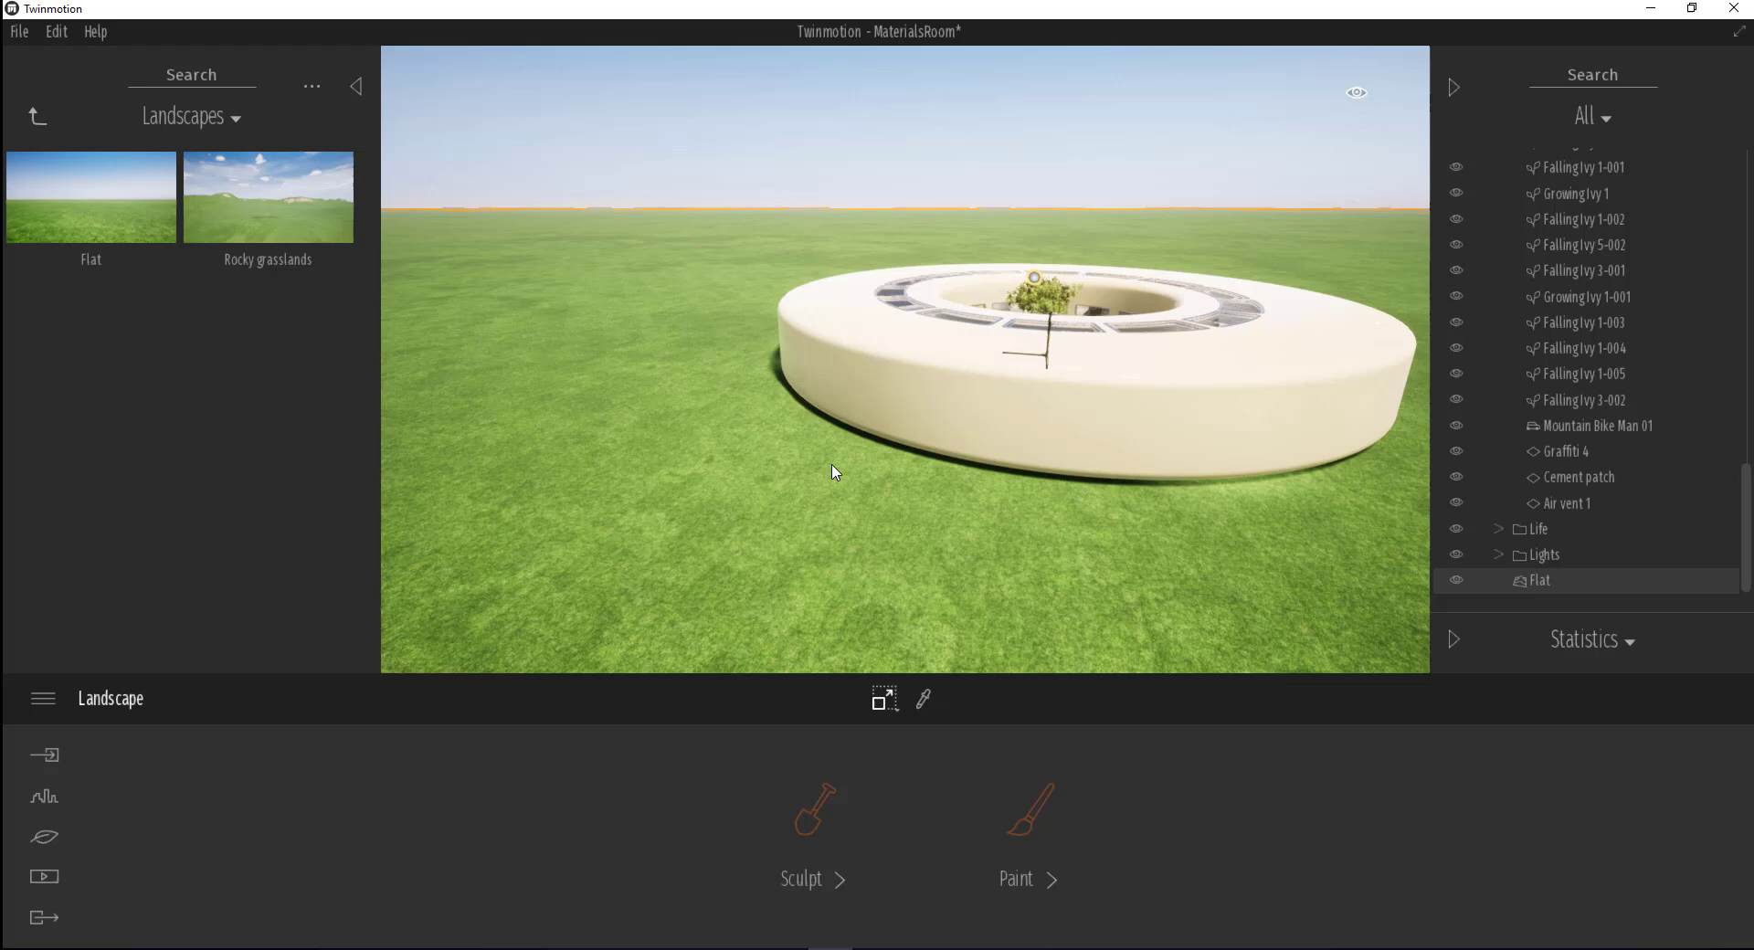
scroll(834, 471, "up", 3)
scroll(849, 430, "up", 3)
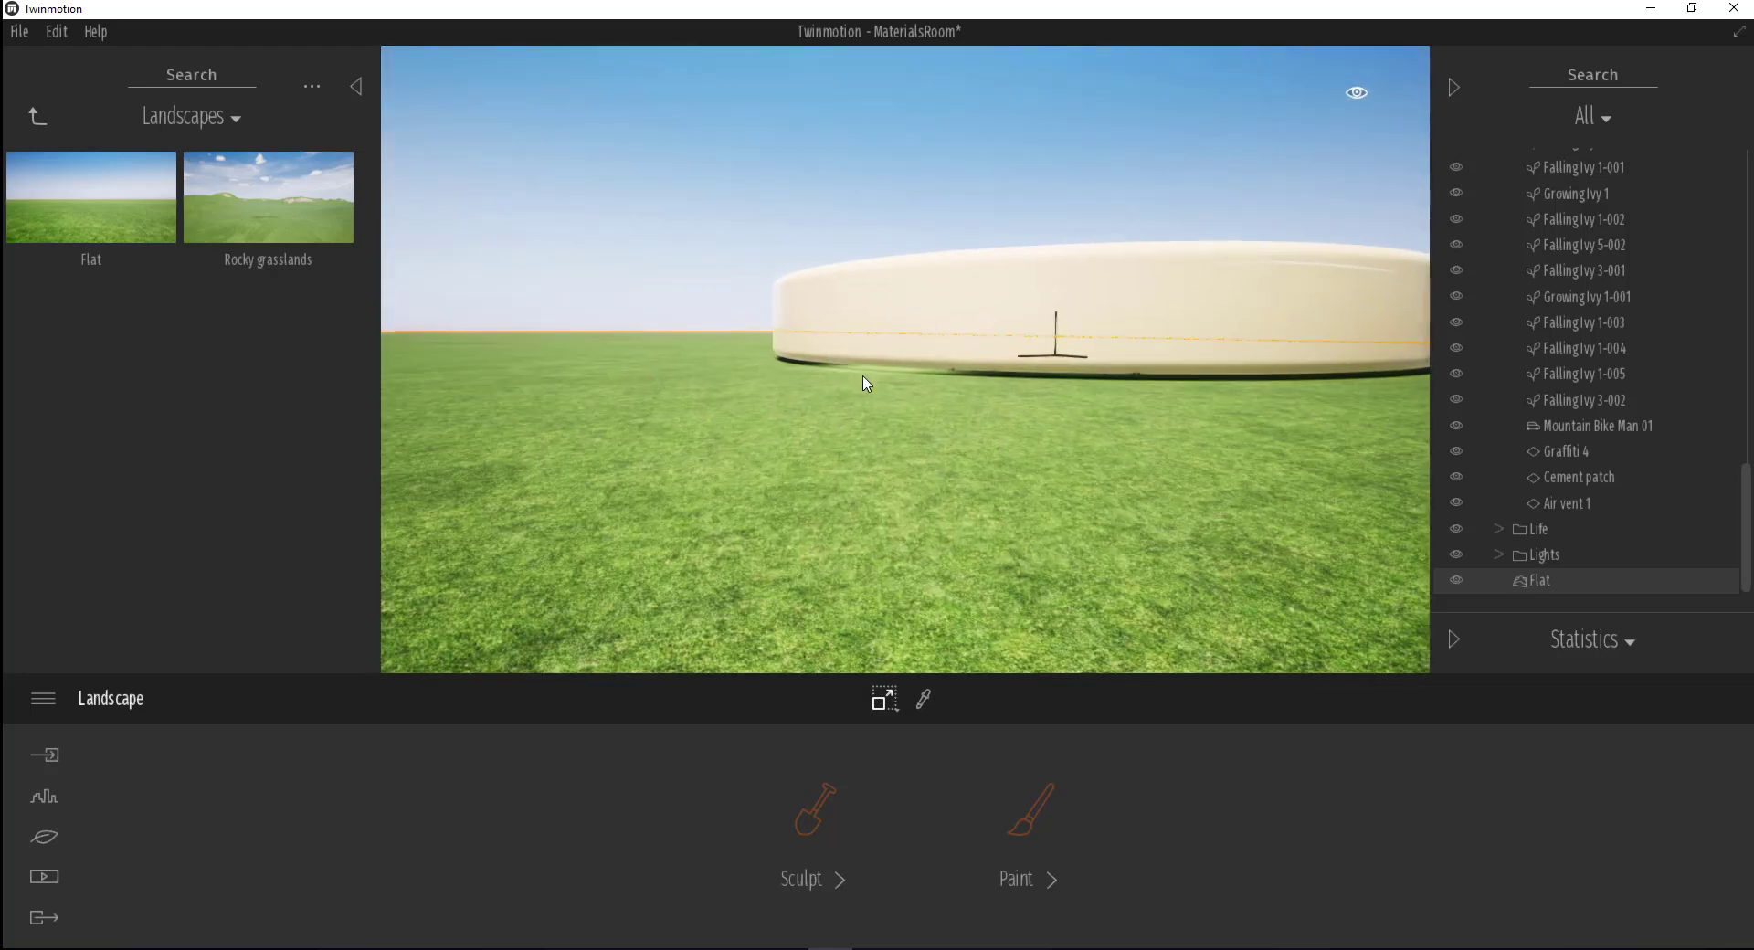
Sculpt a tall mound beside the ring building with a 42m Raise brush
left_click(851, 809)
left_click_drag(753, 872, 753, 856)
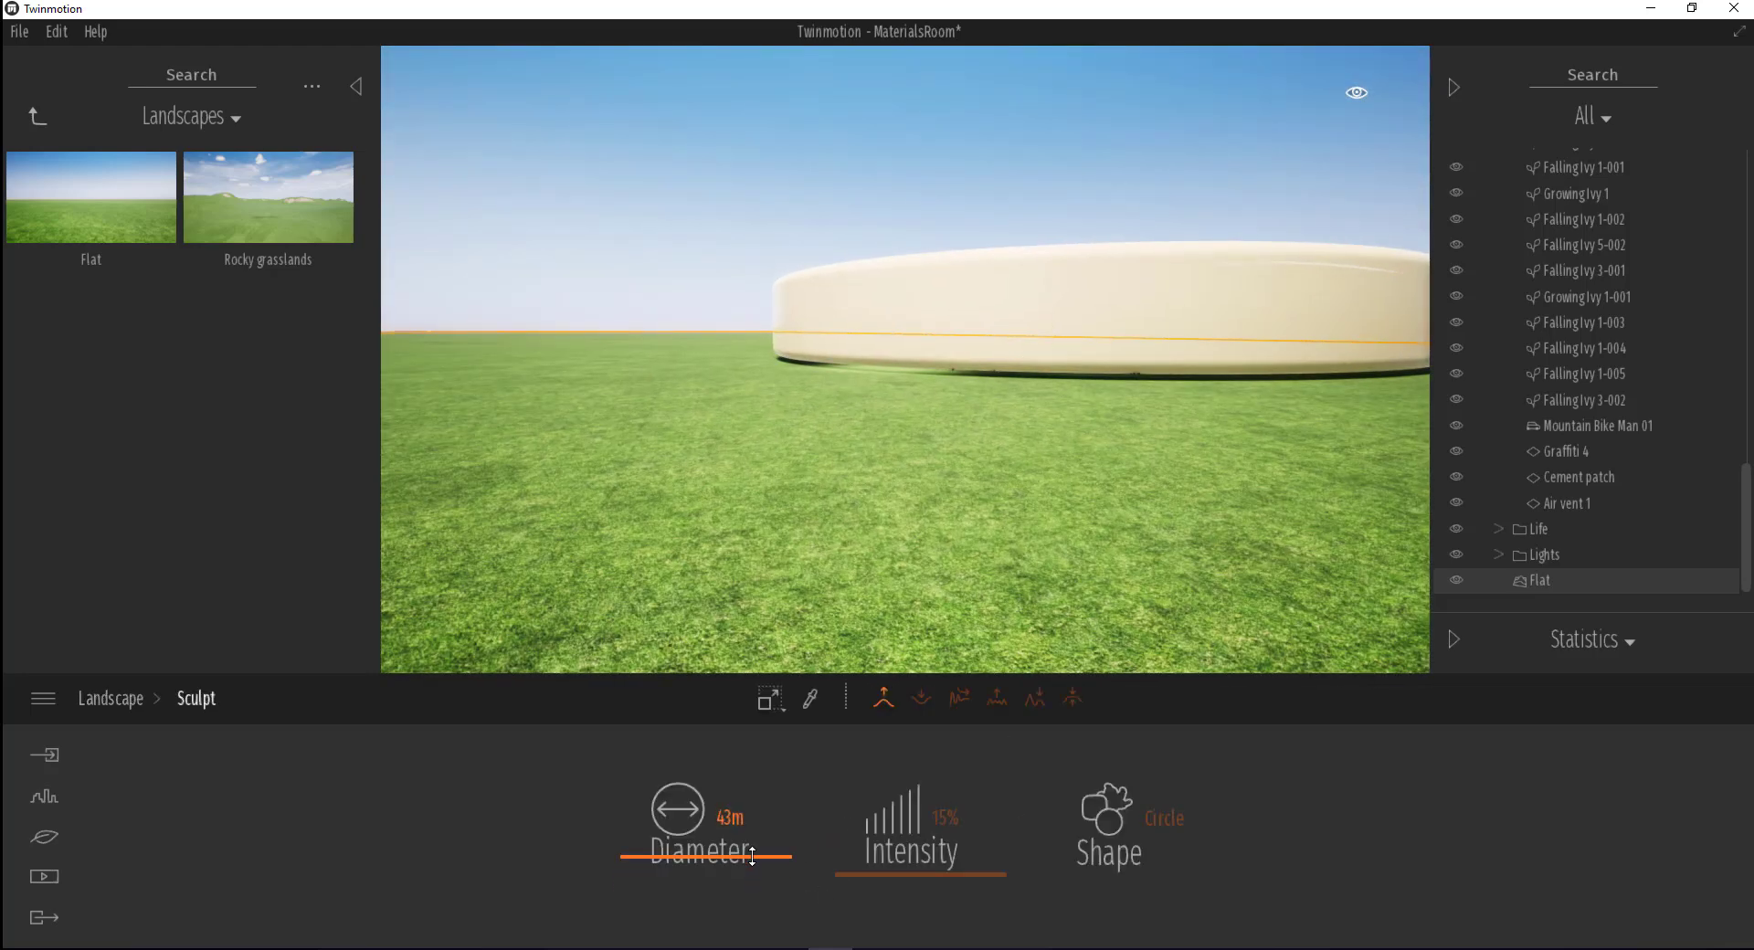
left_click(885, 701)
scroll(642, 399, "down", 5)
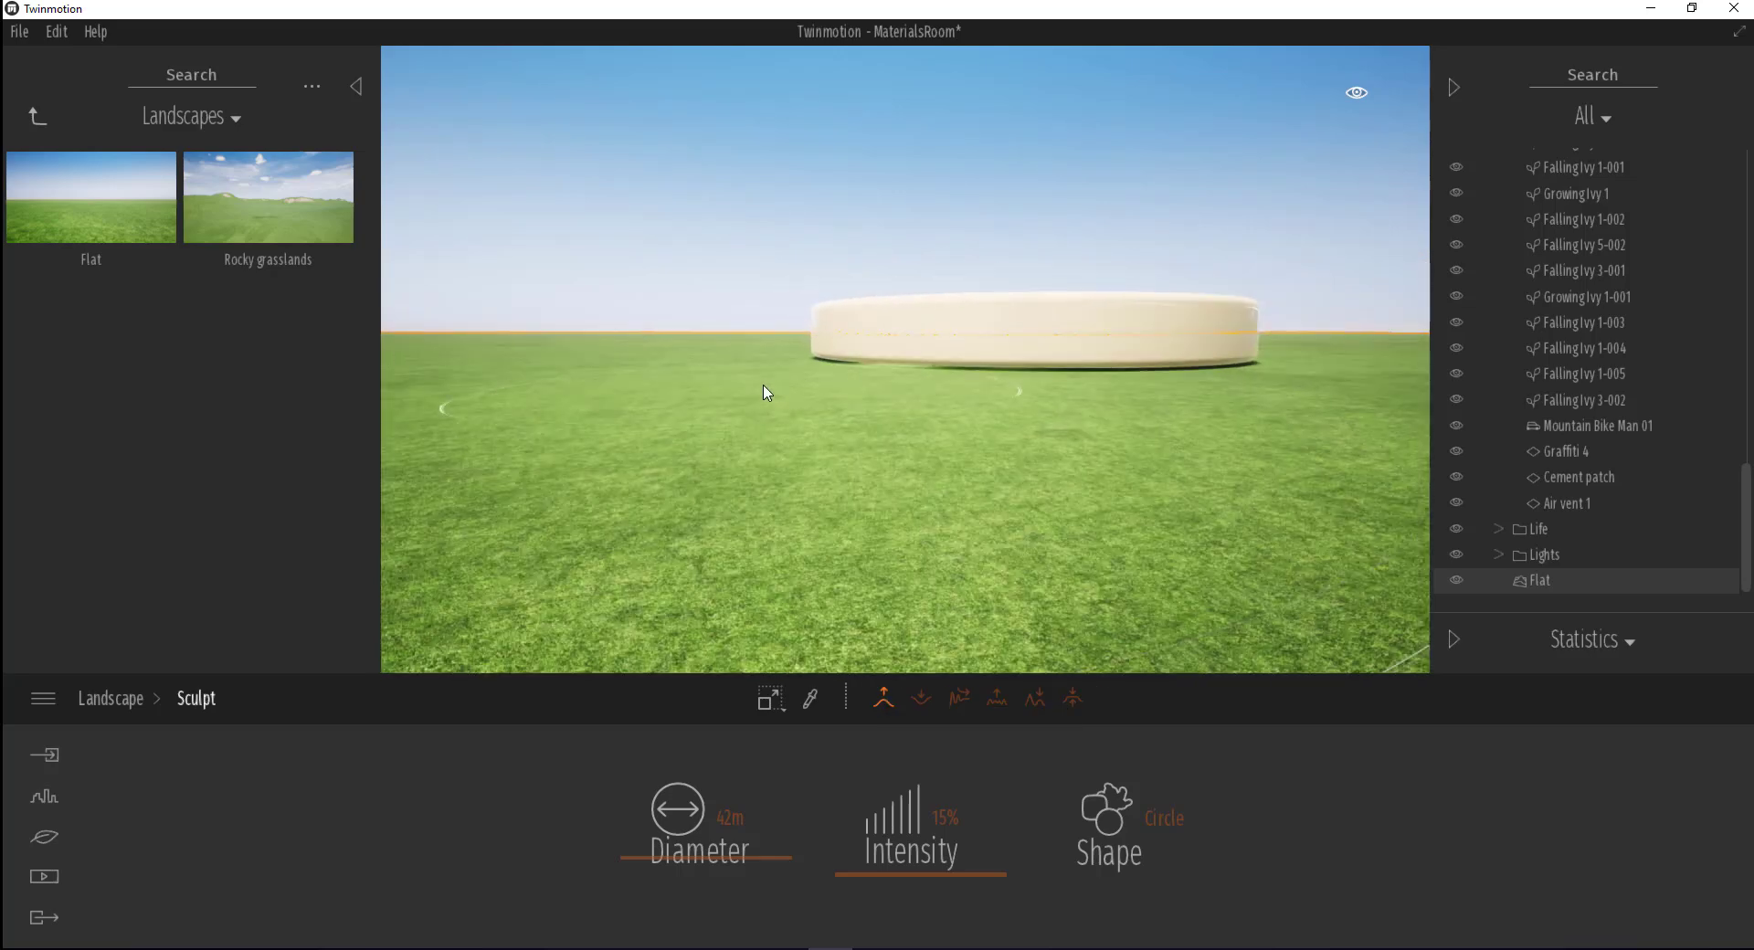
right_click_drag(771, 403, 783, 384)
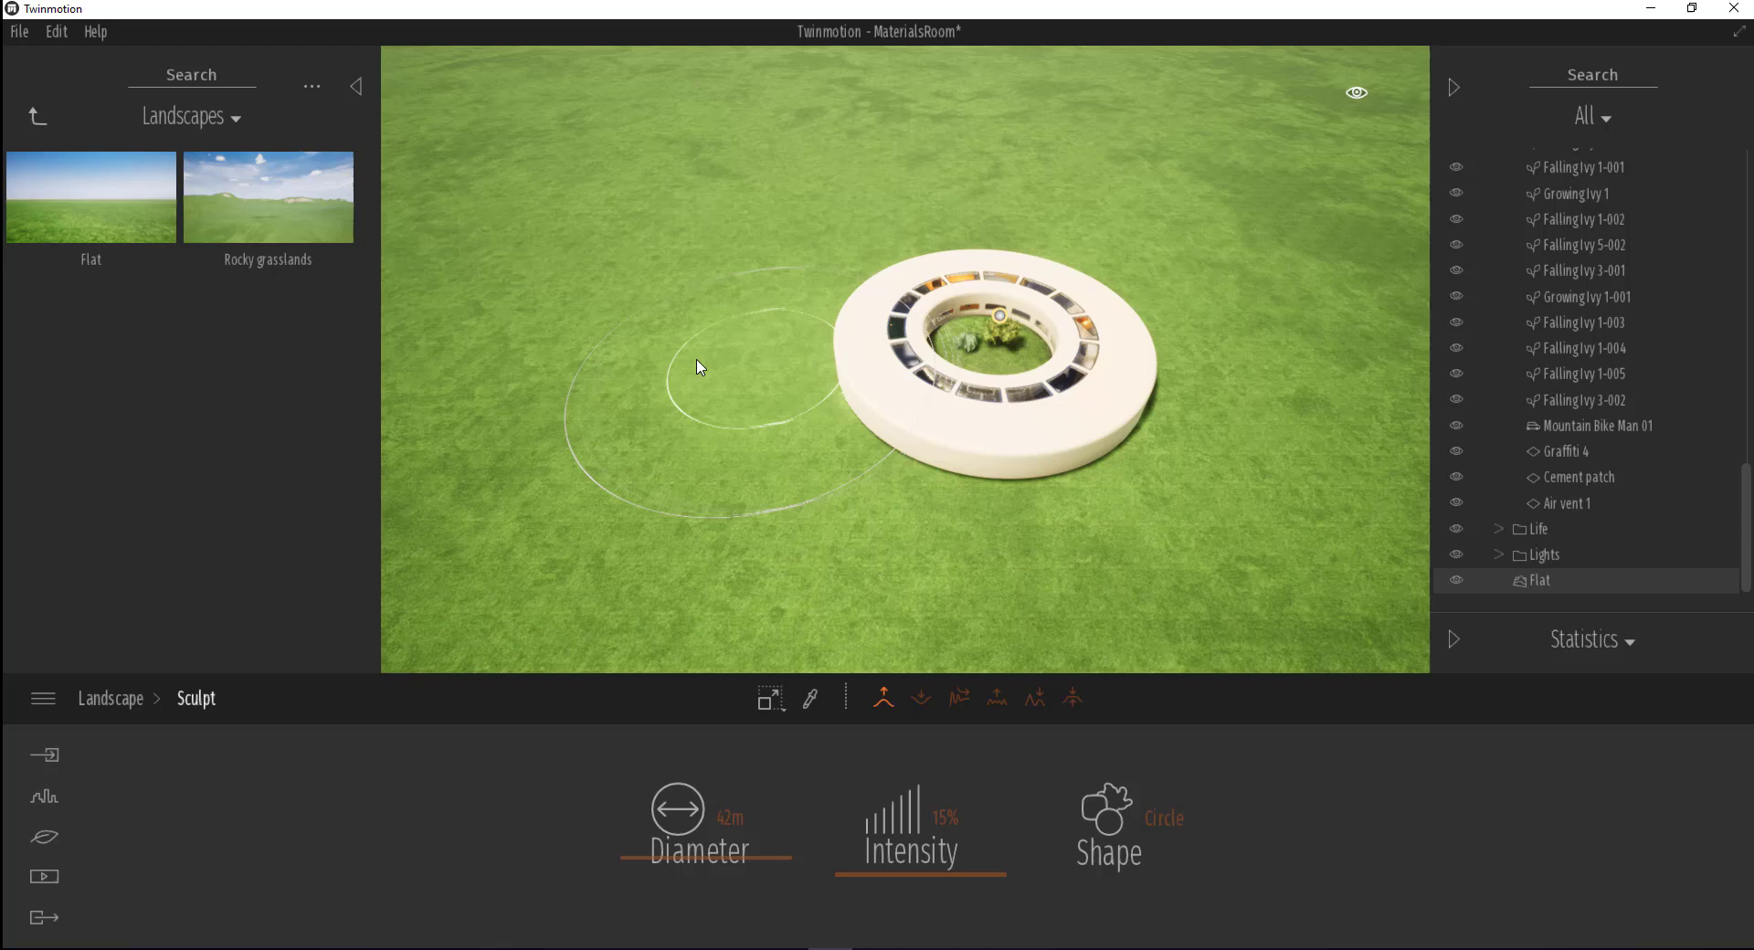
left_click_drag(675, 391, 651, 259)
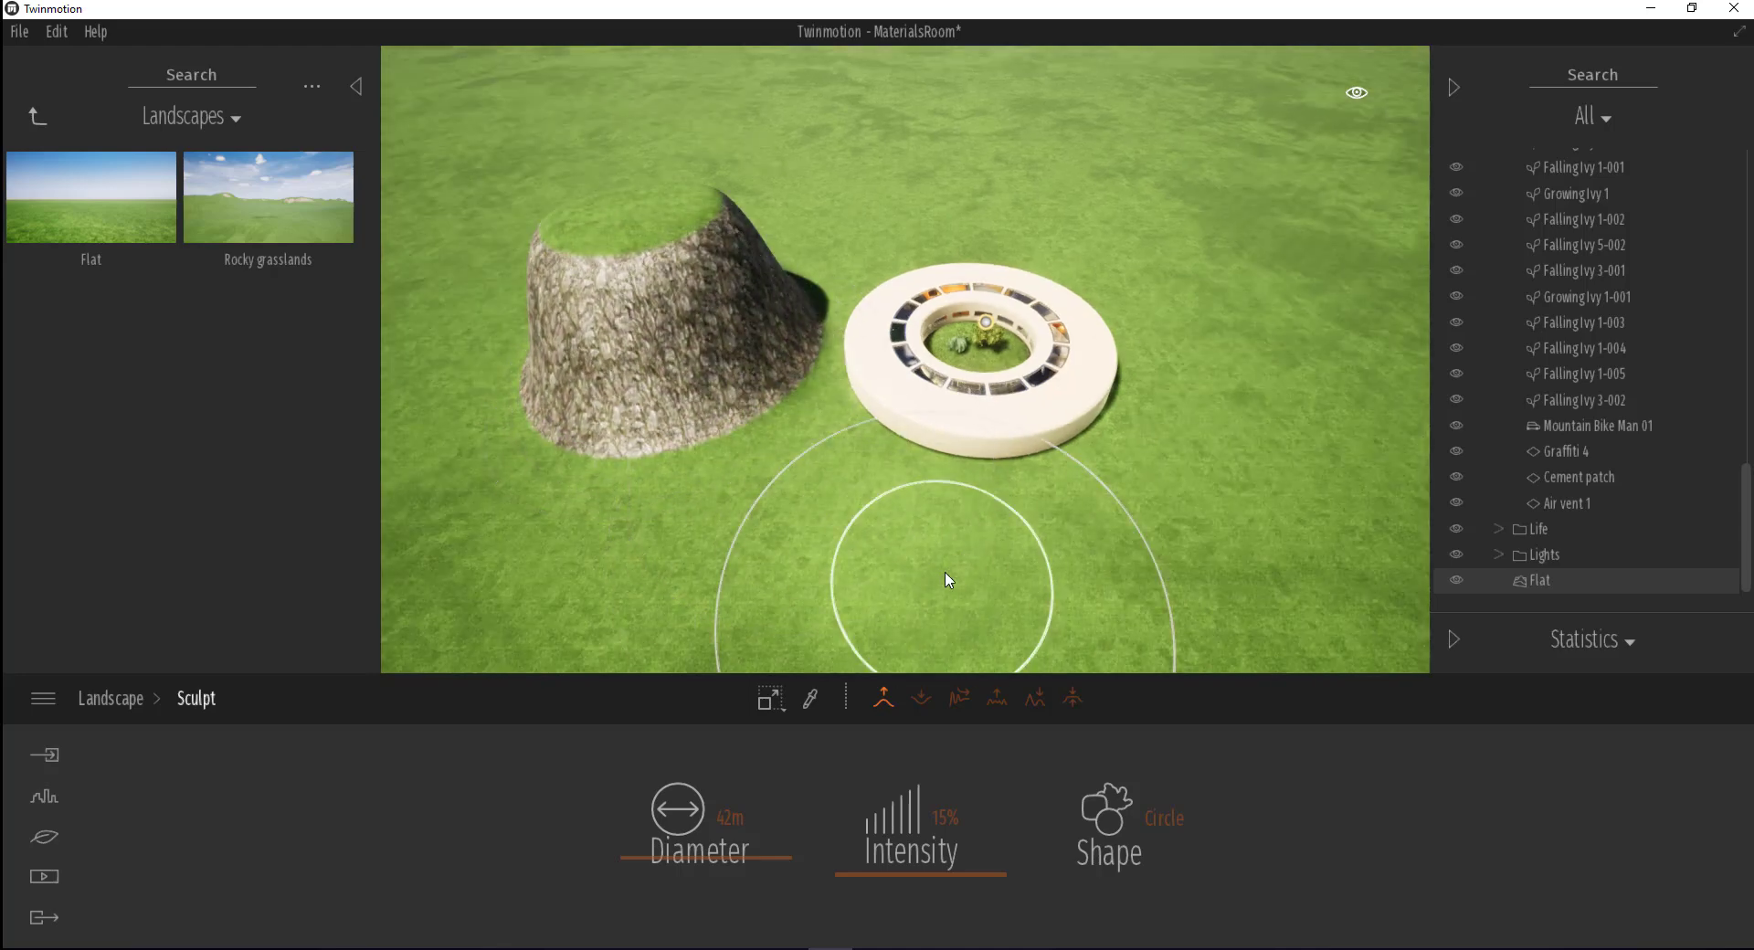
right_click_drag(949, 581, 808, 586)
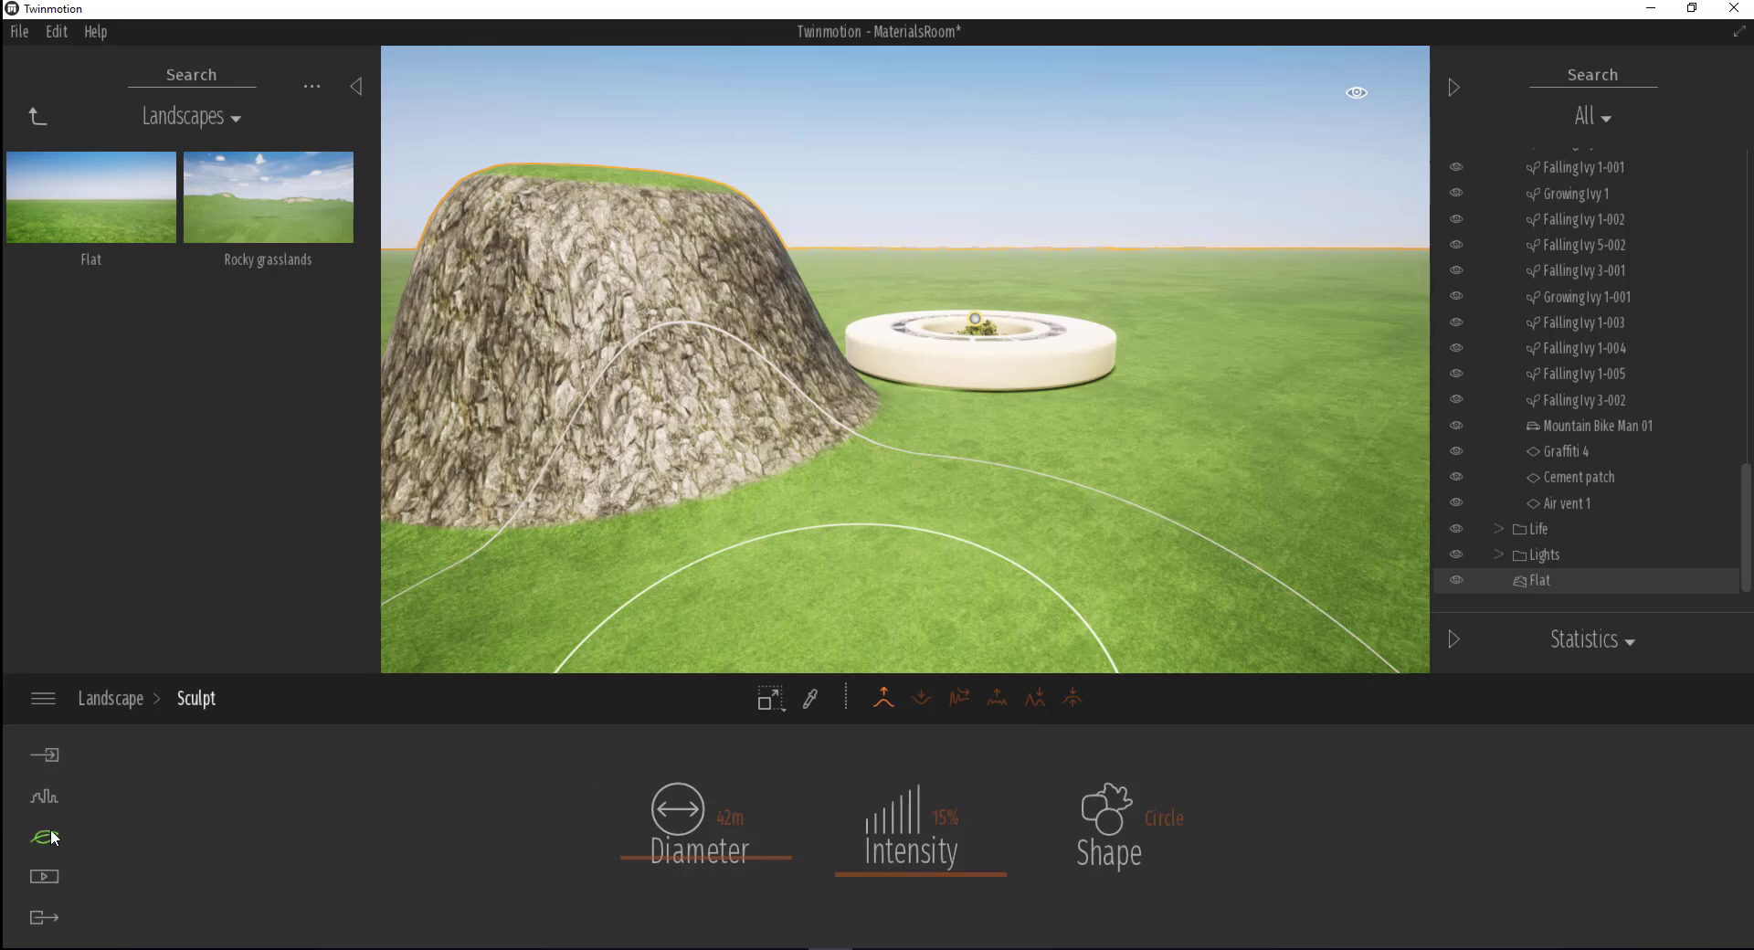
Place a Blackgum 1 tree from the Trees collection at the hill's foot
left_click(33, 109)
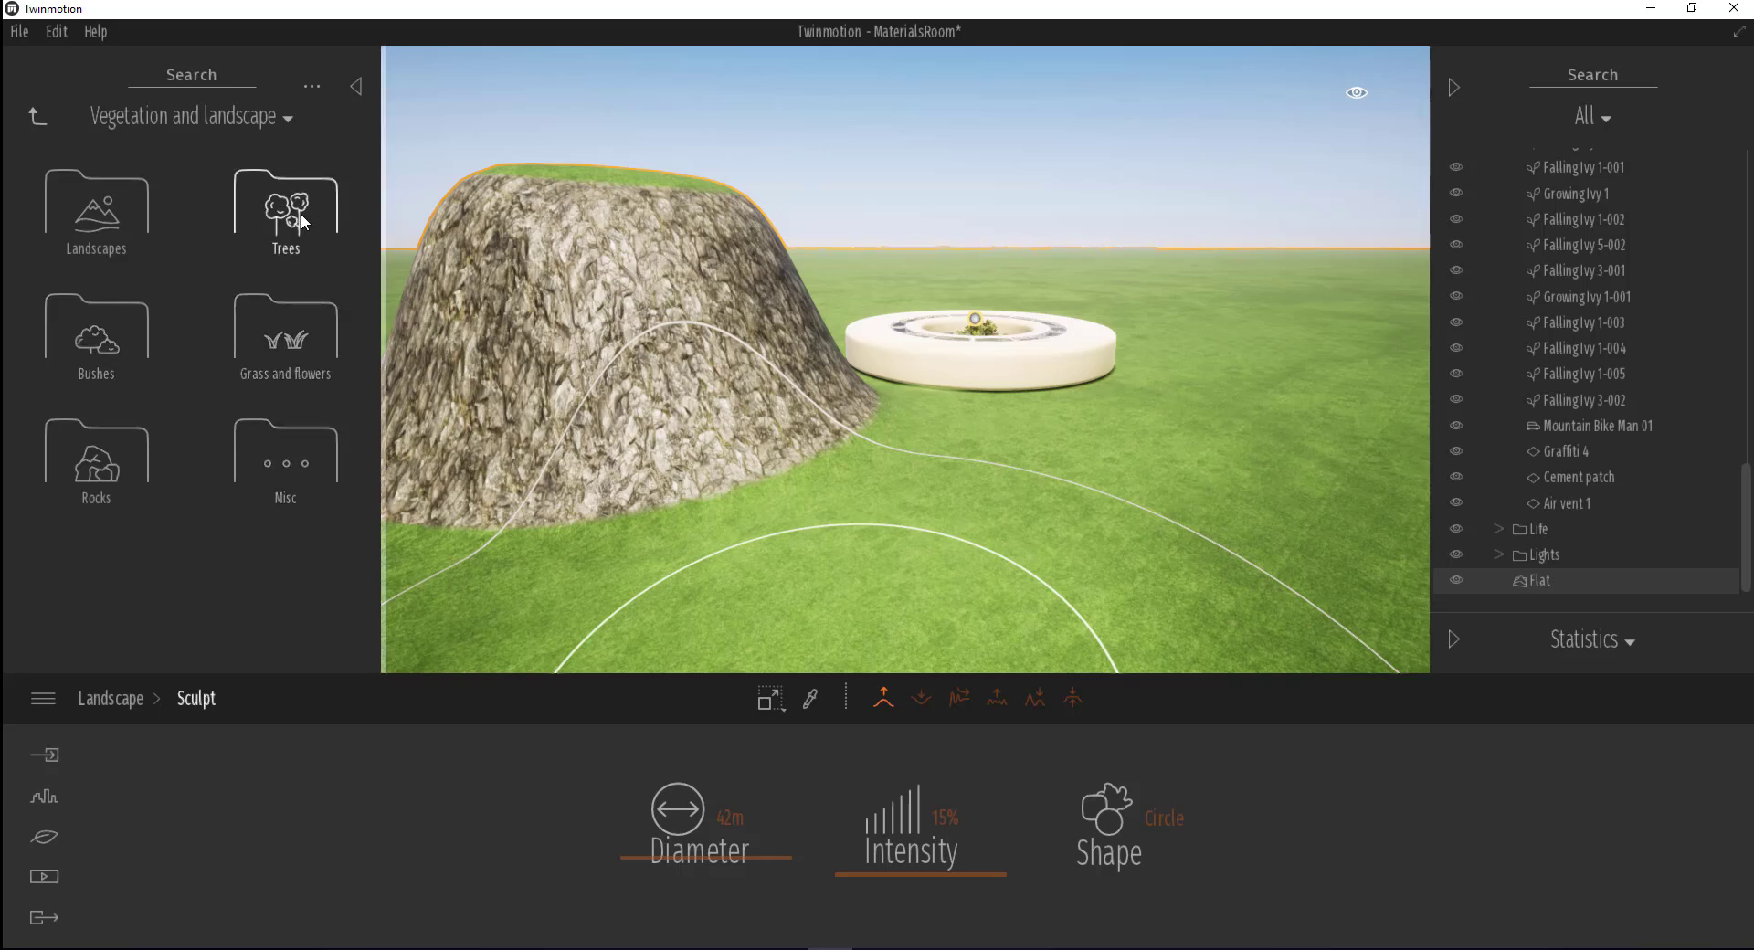
left_click(304, 222)
left_click_drag(94, 196, 878, 475)
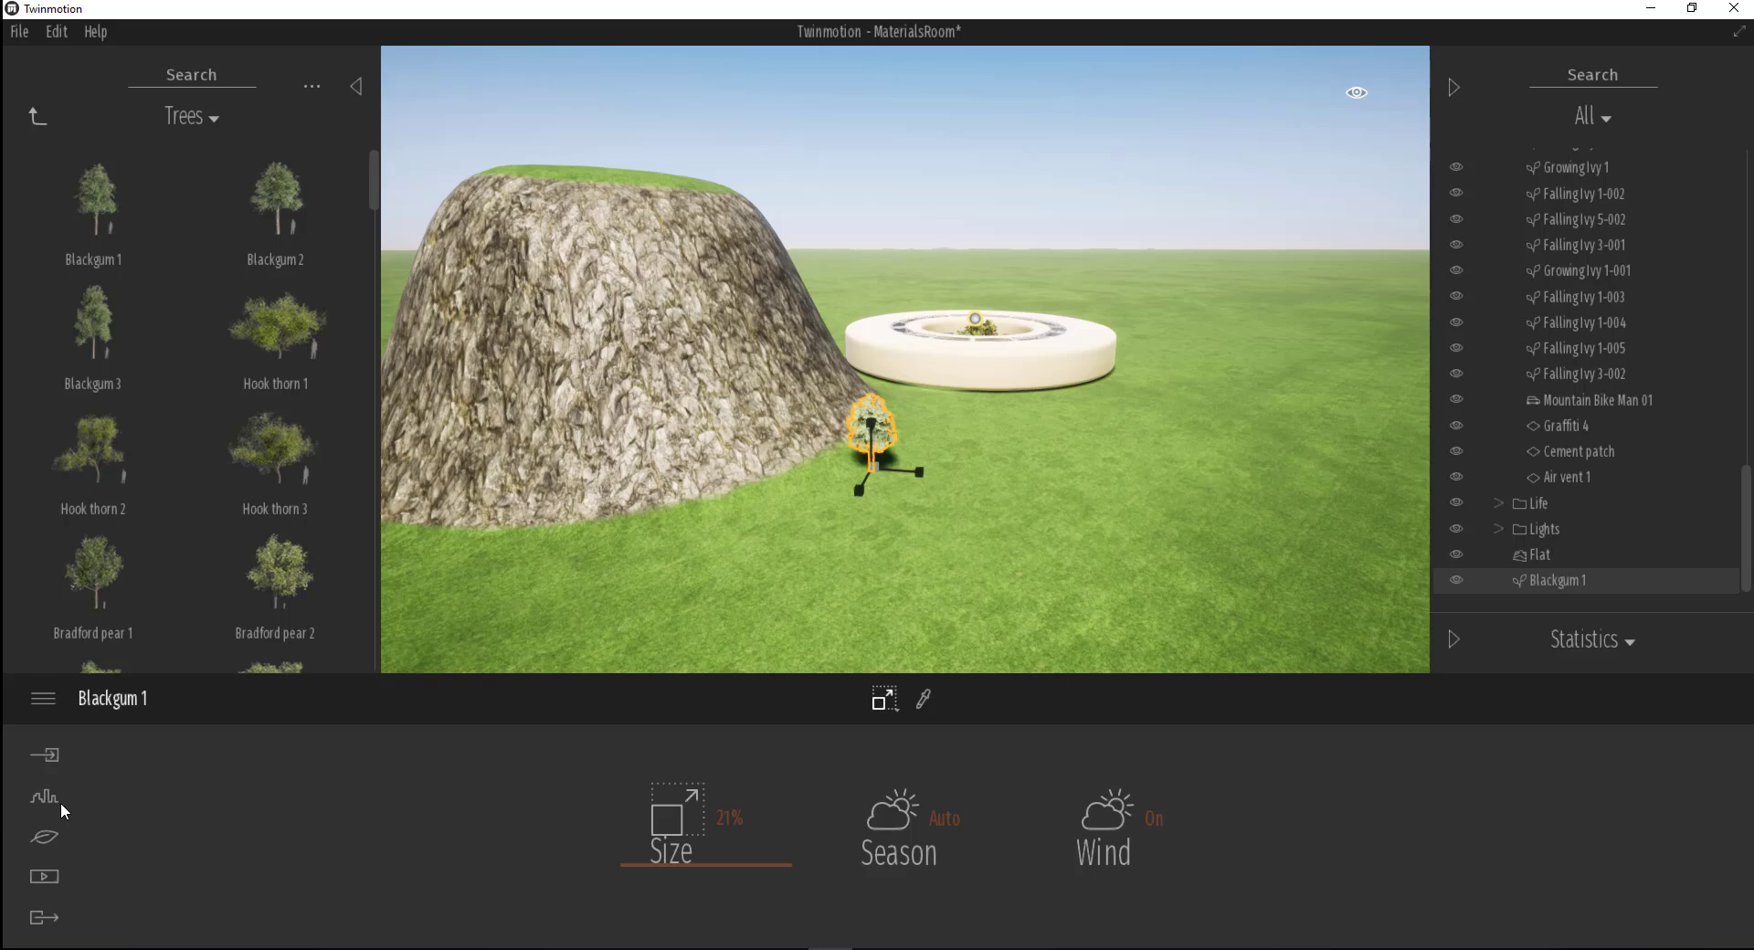
left_click(43, 837)
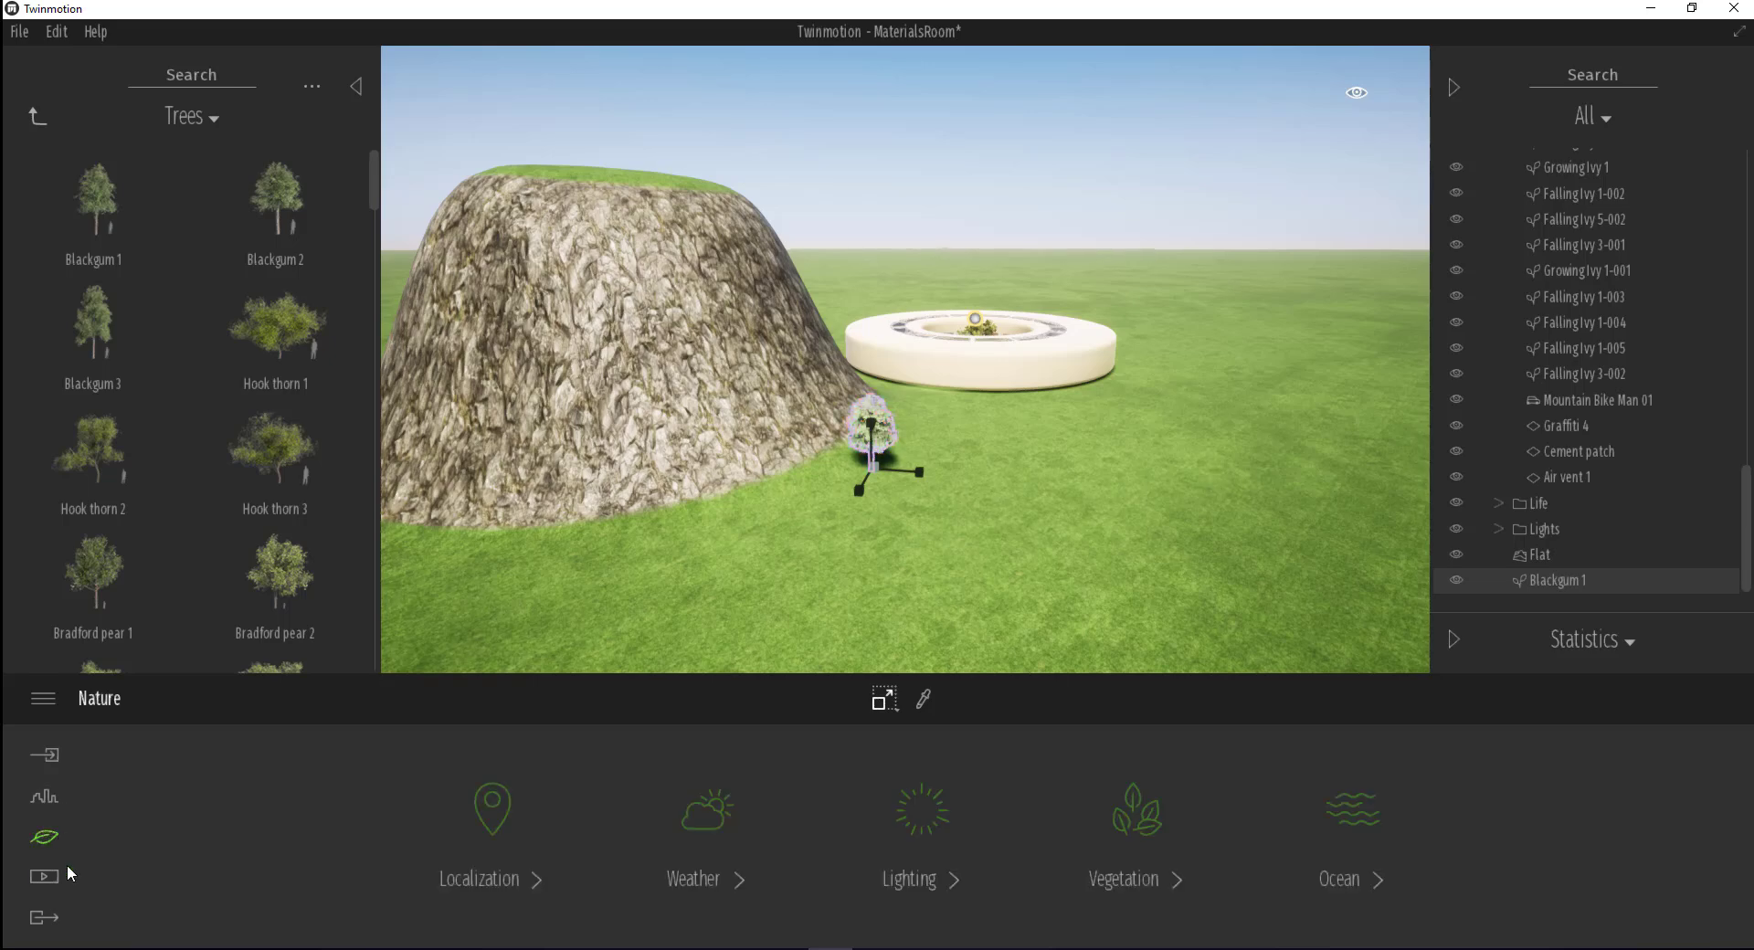
Load Blackgum 1, 3 and 2 into the vegetation paint set and select all three
left_click(1143, 826)
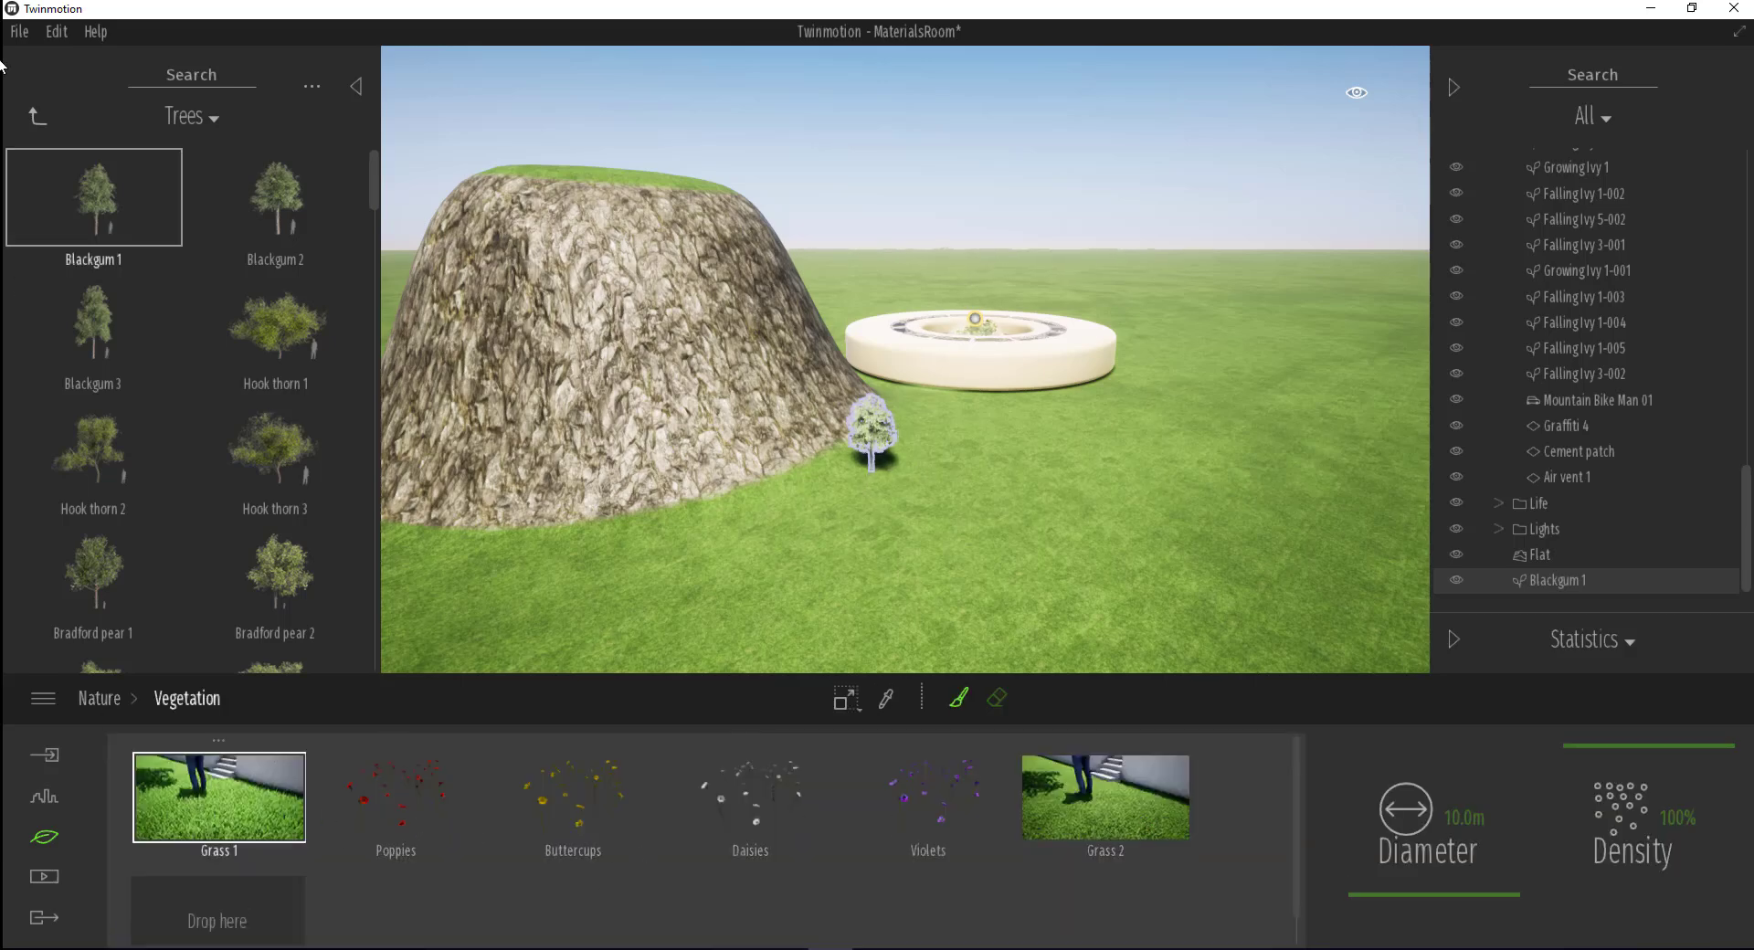
left_click_drag(100, 189, 208, 894)
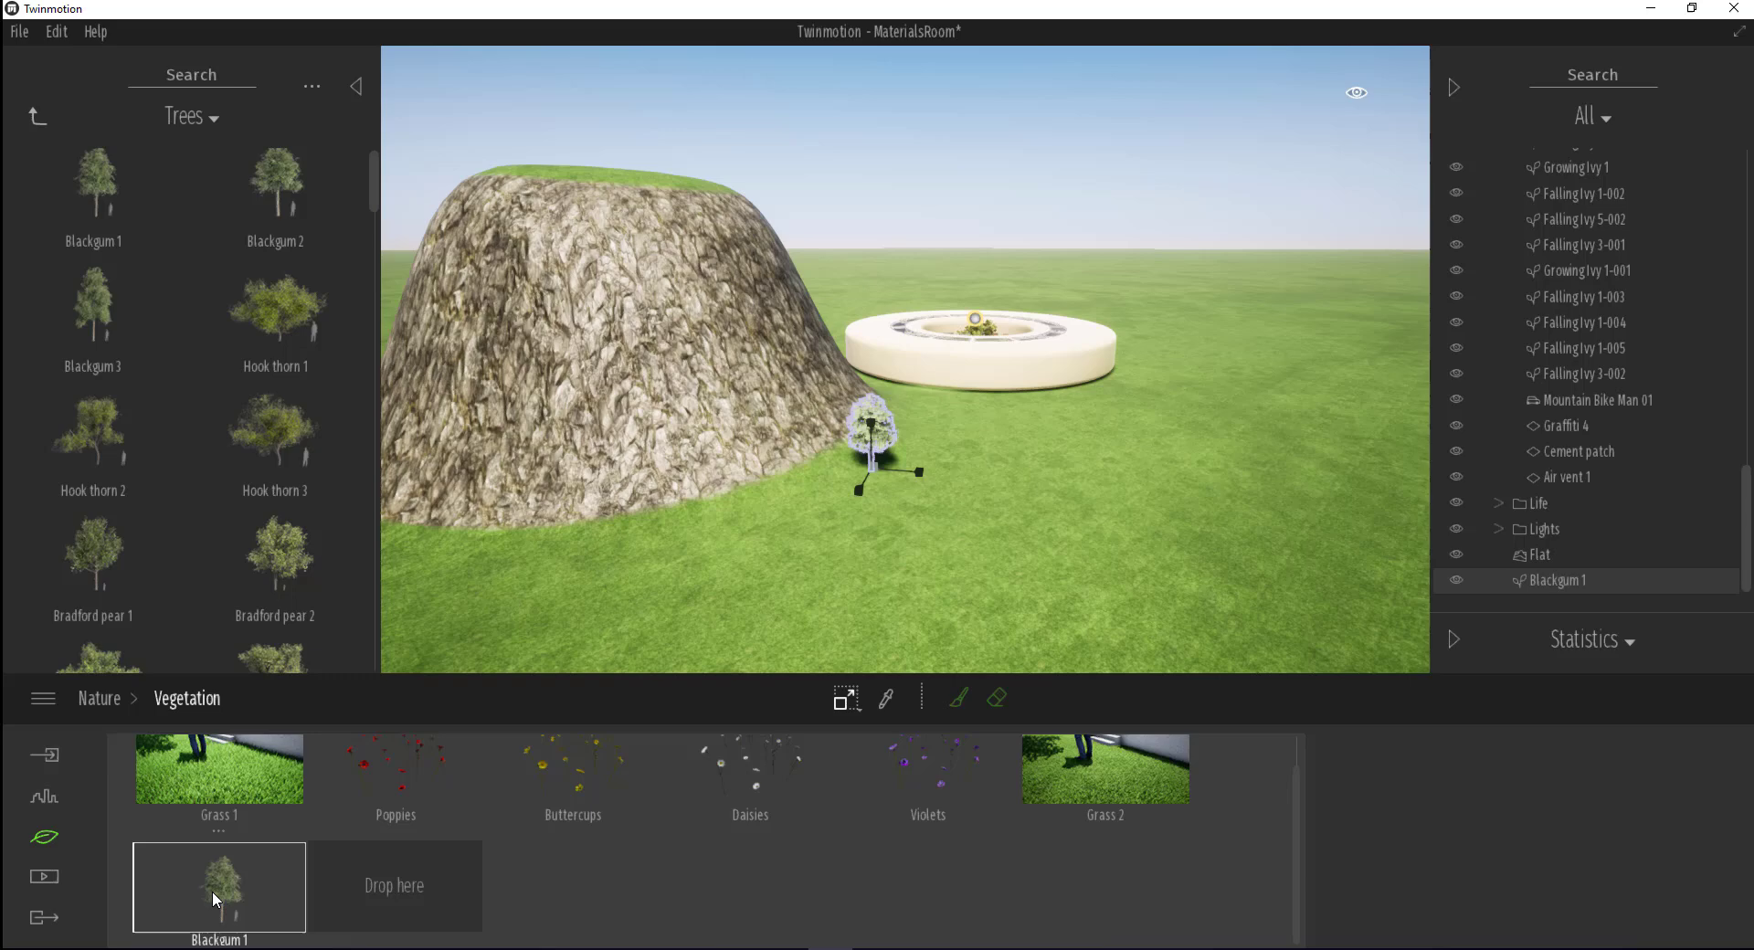
left_click_drag(214, 282, 391, 885)
left_click(391, 886)
left_click(249, 870)
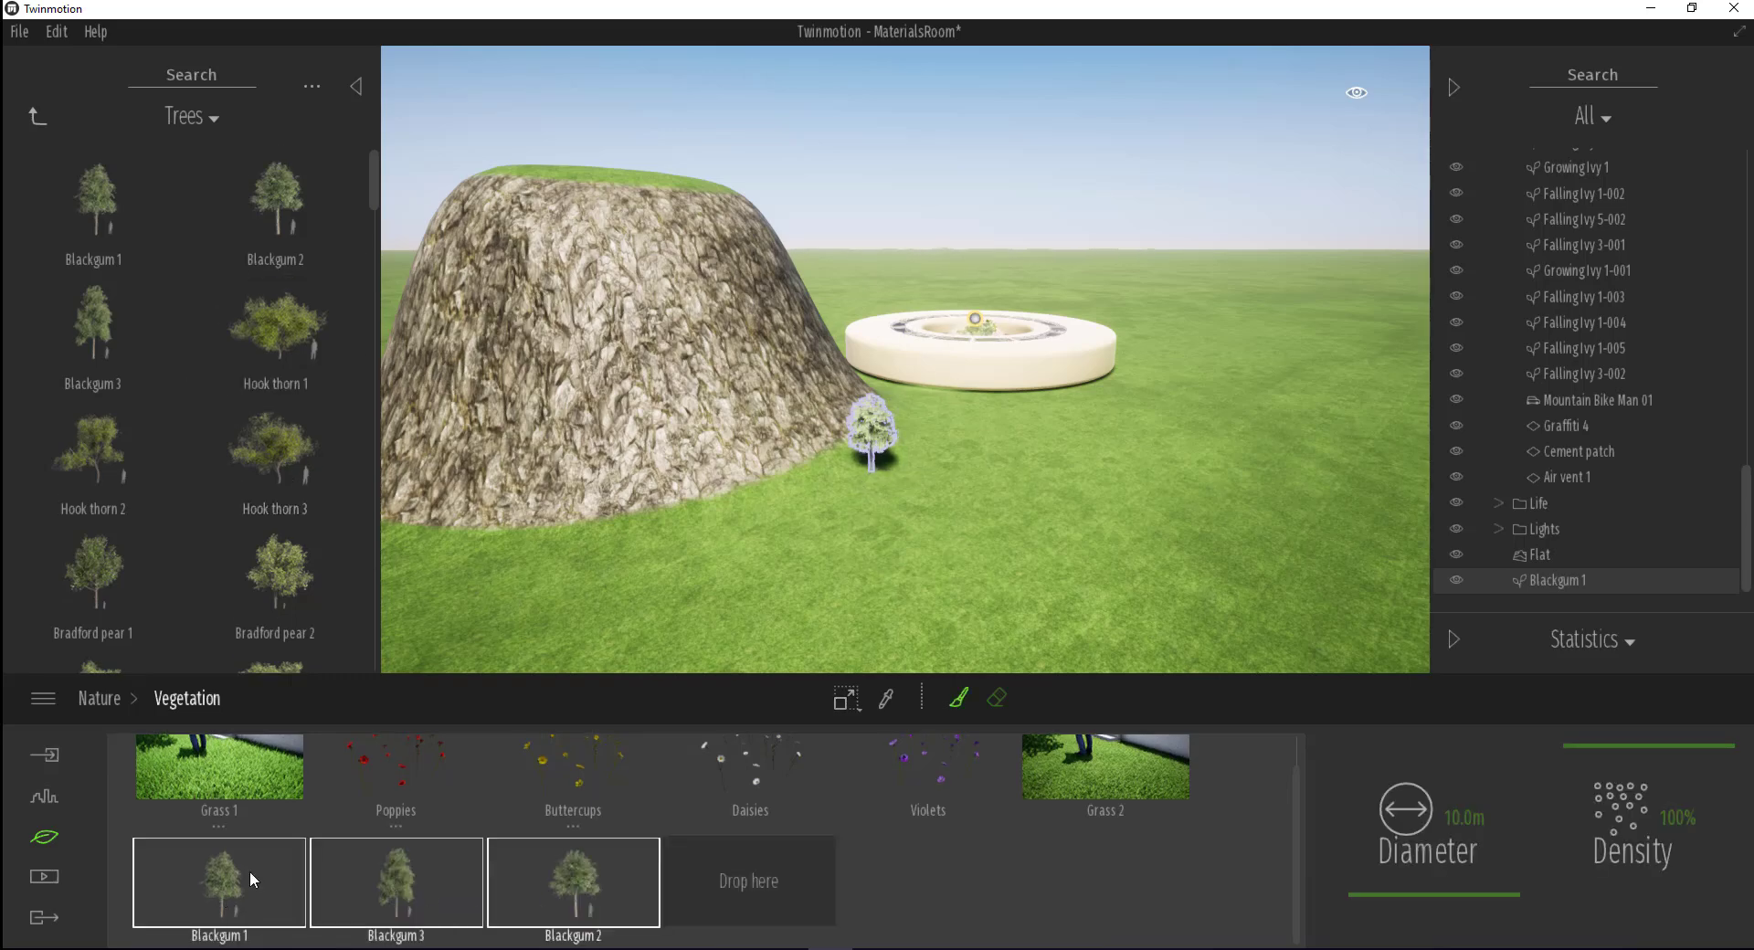
left_click(295, 767)
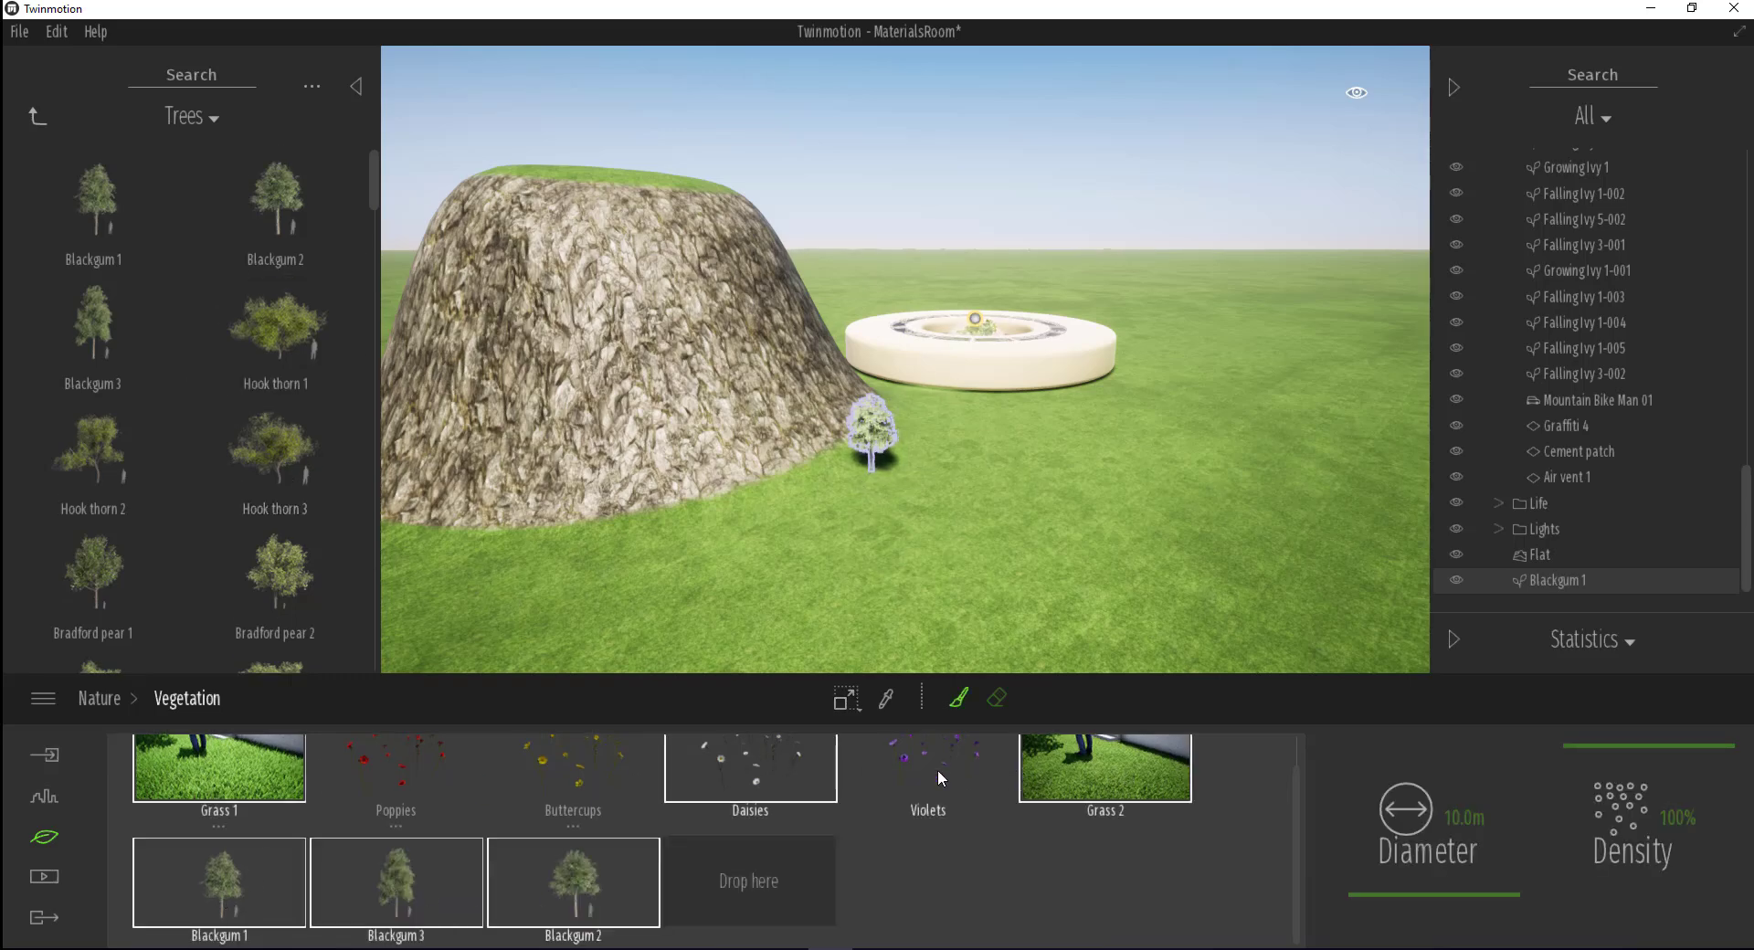
Paint Blackgum trees around the hill's base, across its top and in front
mouse_move(1018, 434)
left_mouse_down()
mouse_move(783, 560)
mouse_move(929, 466)
mouse_move(548, 207)
mouse_move(995, 202)
left_mouse_up()
mouse_move(981, 194)
right_mouse_down()
mouse_move(941, 274)
mouse_move(827, 390)
right_mouse_up()
left_click_drag(827, 390, 906, 359)
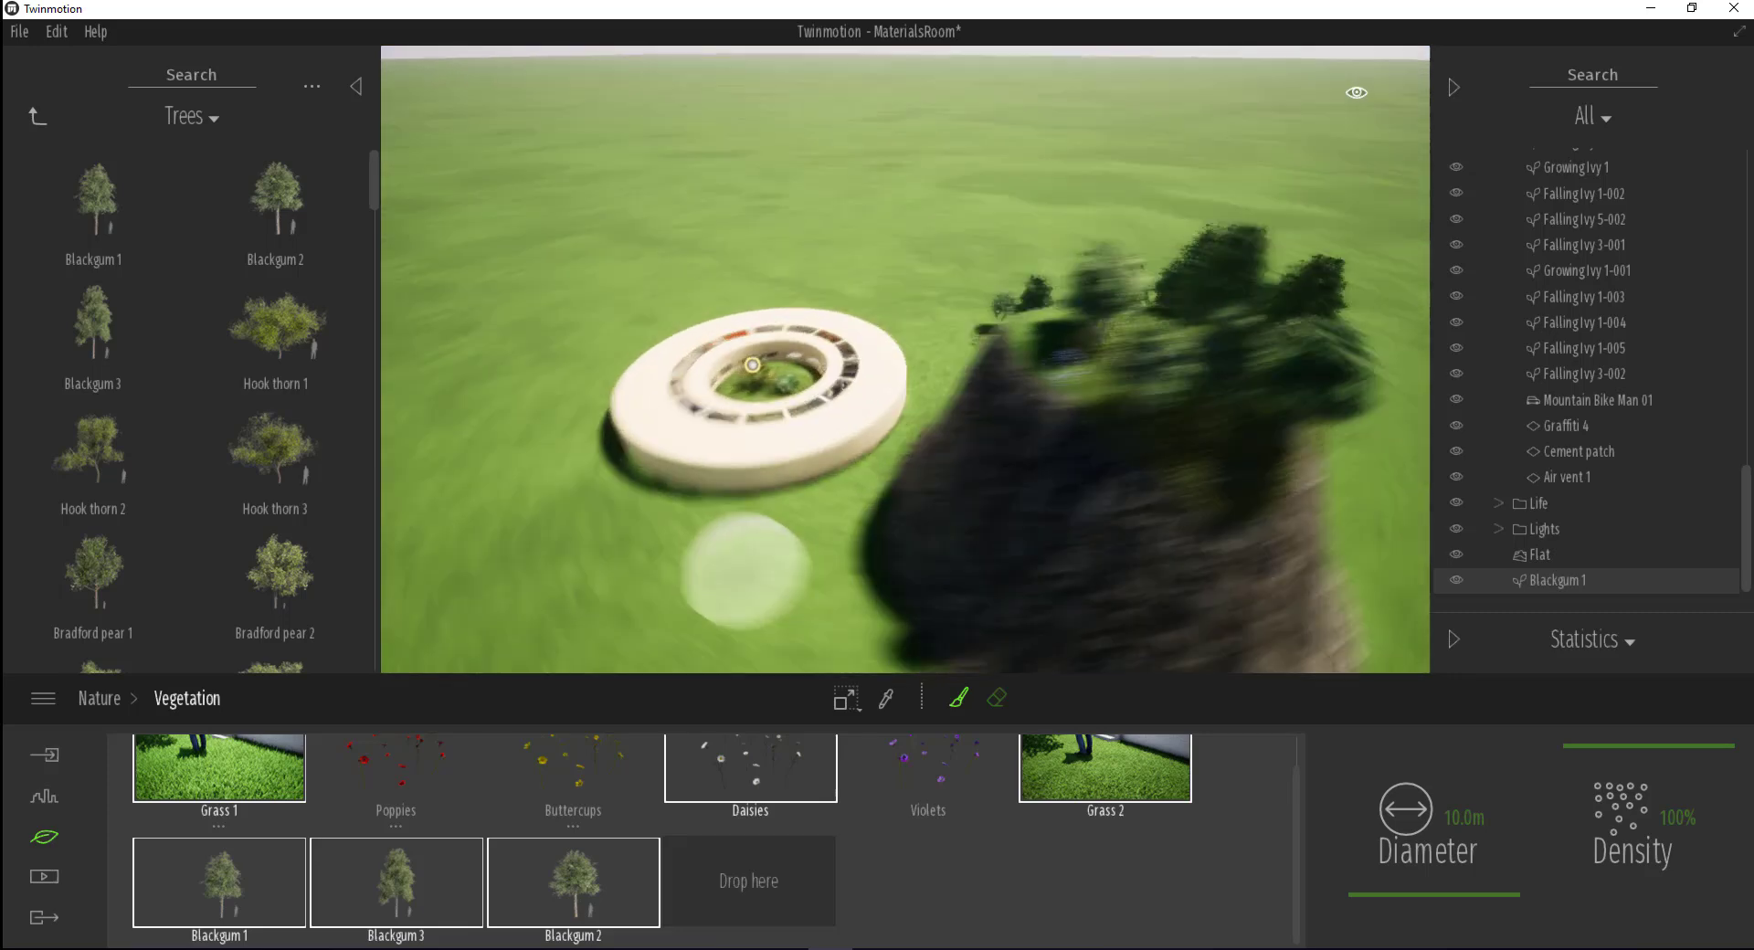
right_click_drag(654, 551, 914, 420)
left_click_drag(1137, 317, 1194, 313)
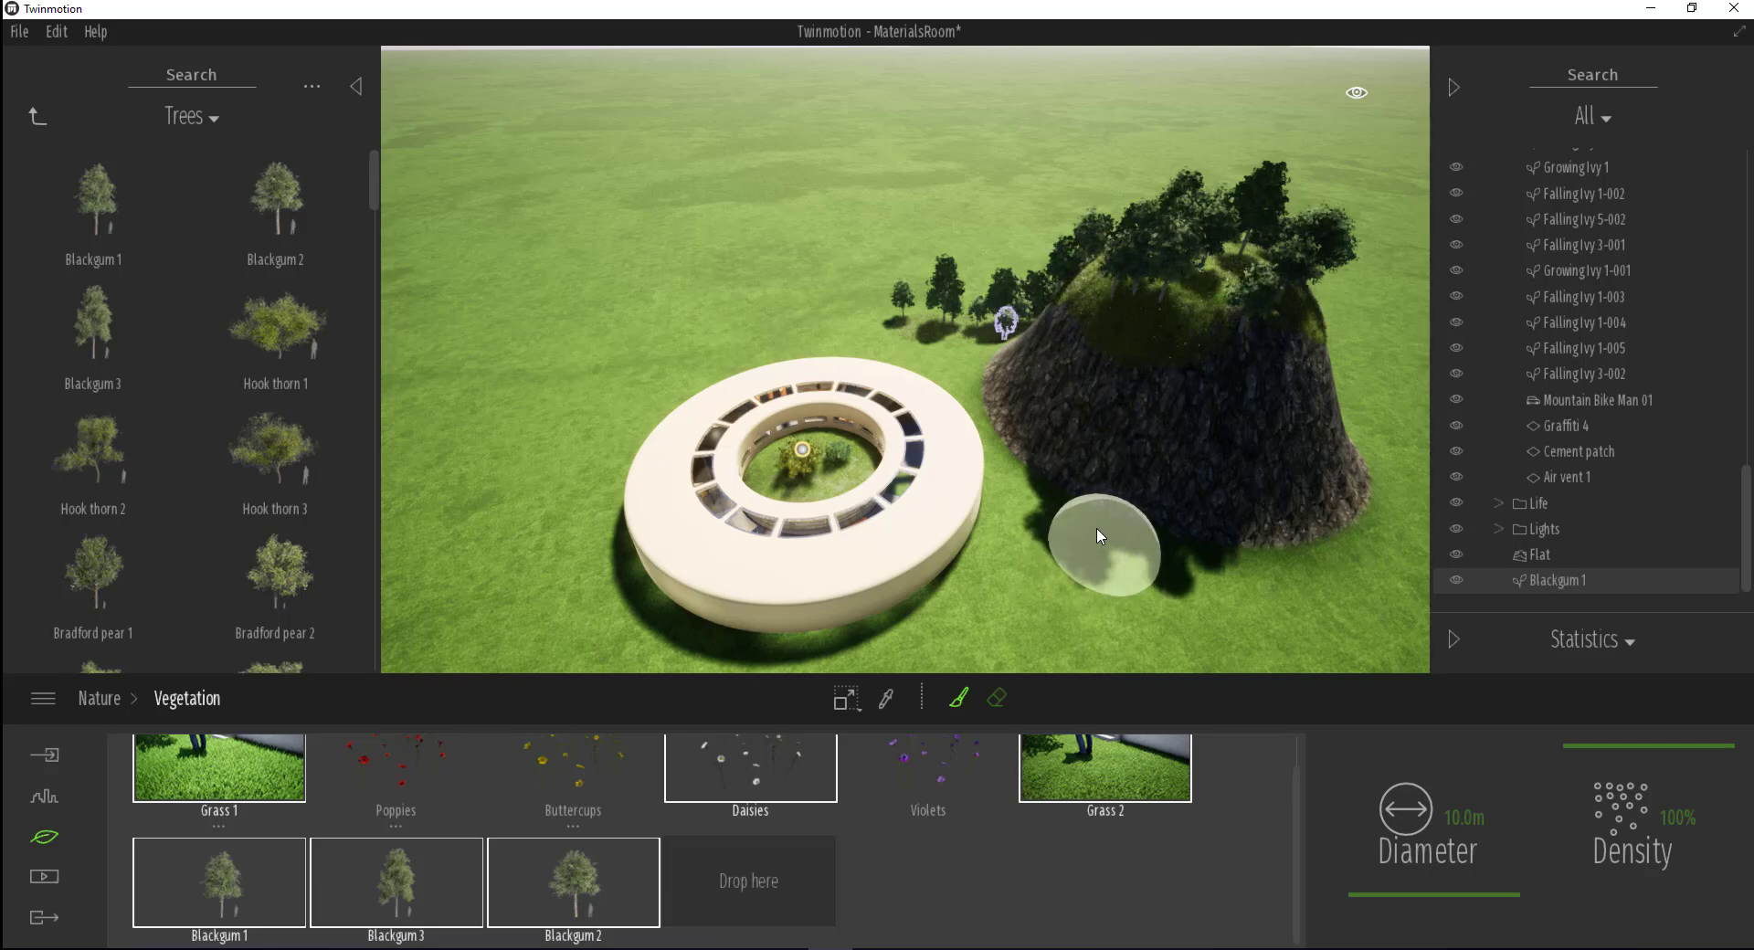
left_click(1050, 491)
right_click_drag(1051, 491, 1329, 442)
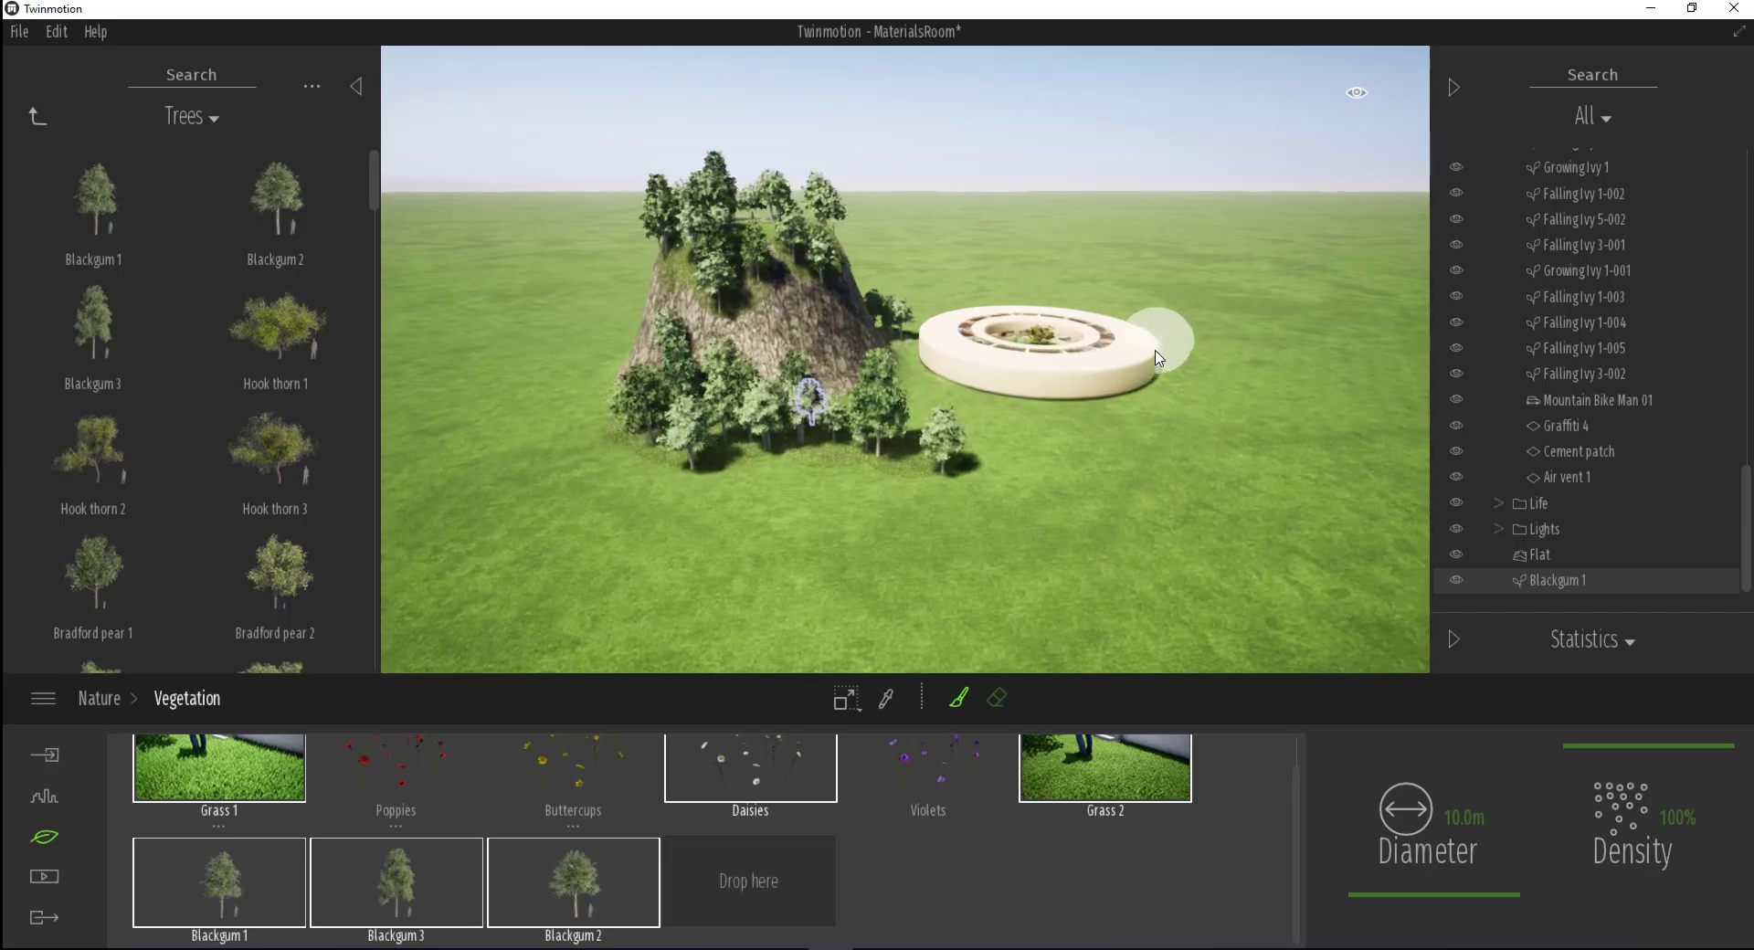
scroll(1124, 365, "up", 3)
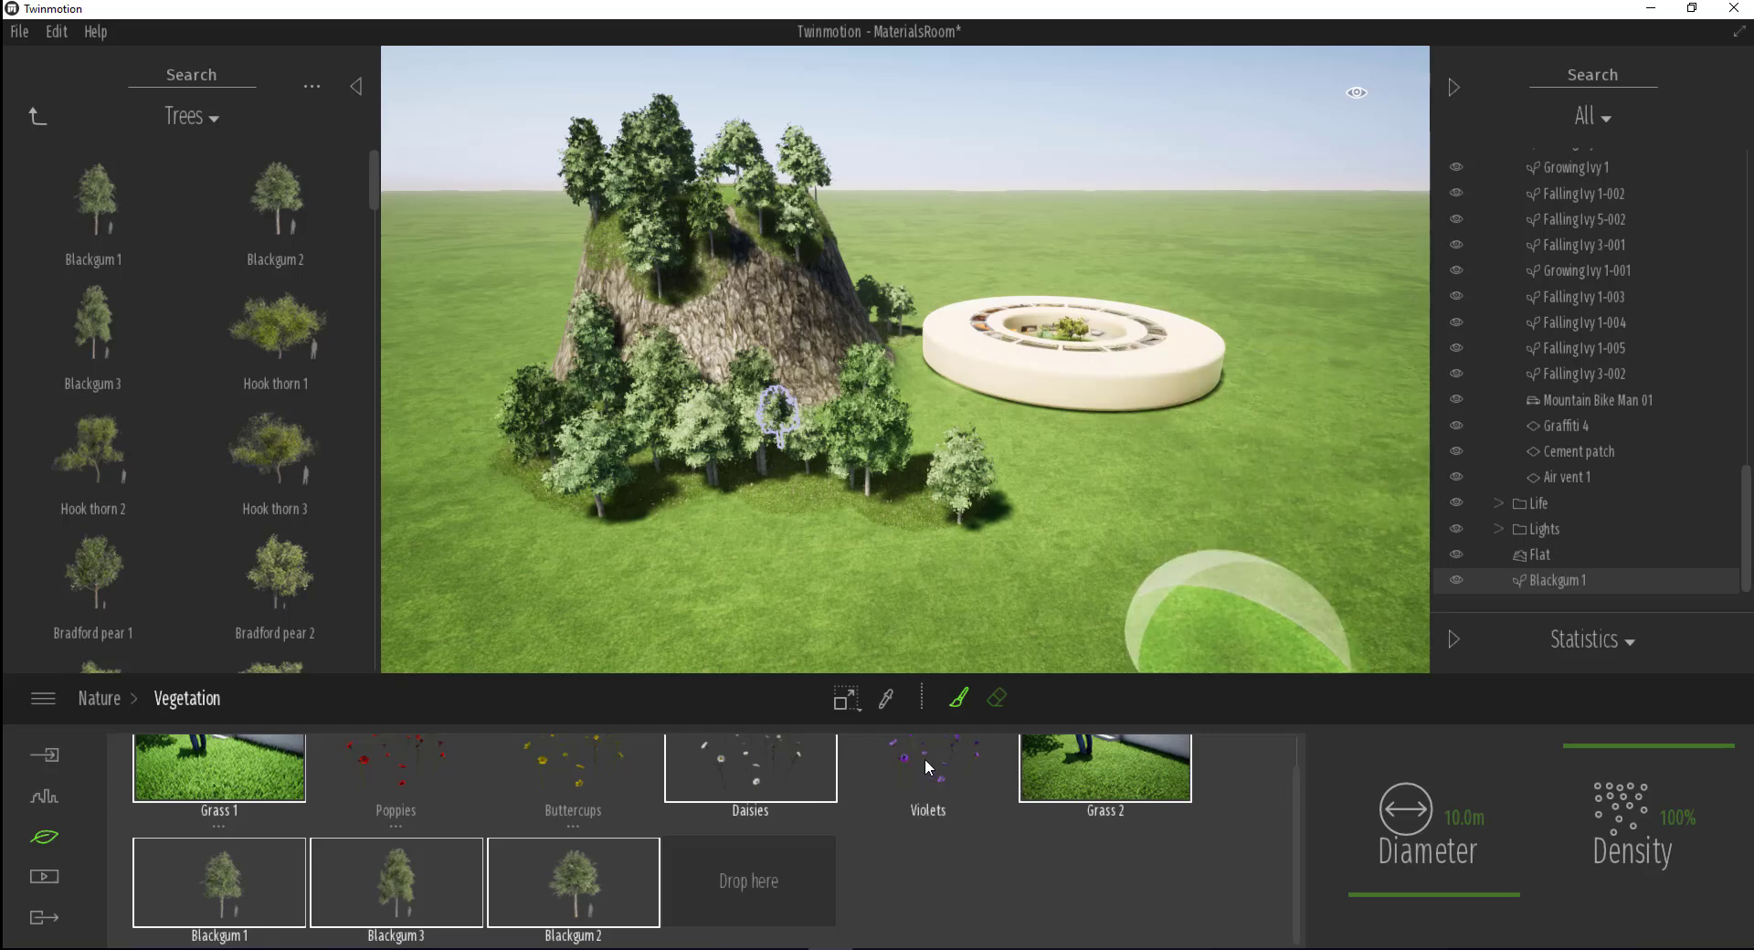
Exit vegetation painting and frame the ring-shaped Room building in view
left_click(856, 705)
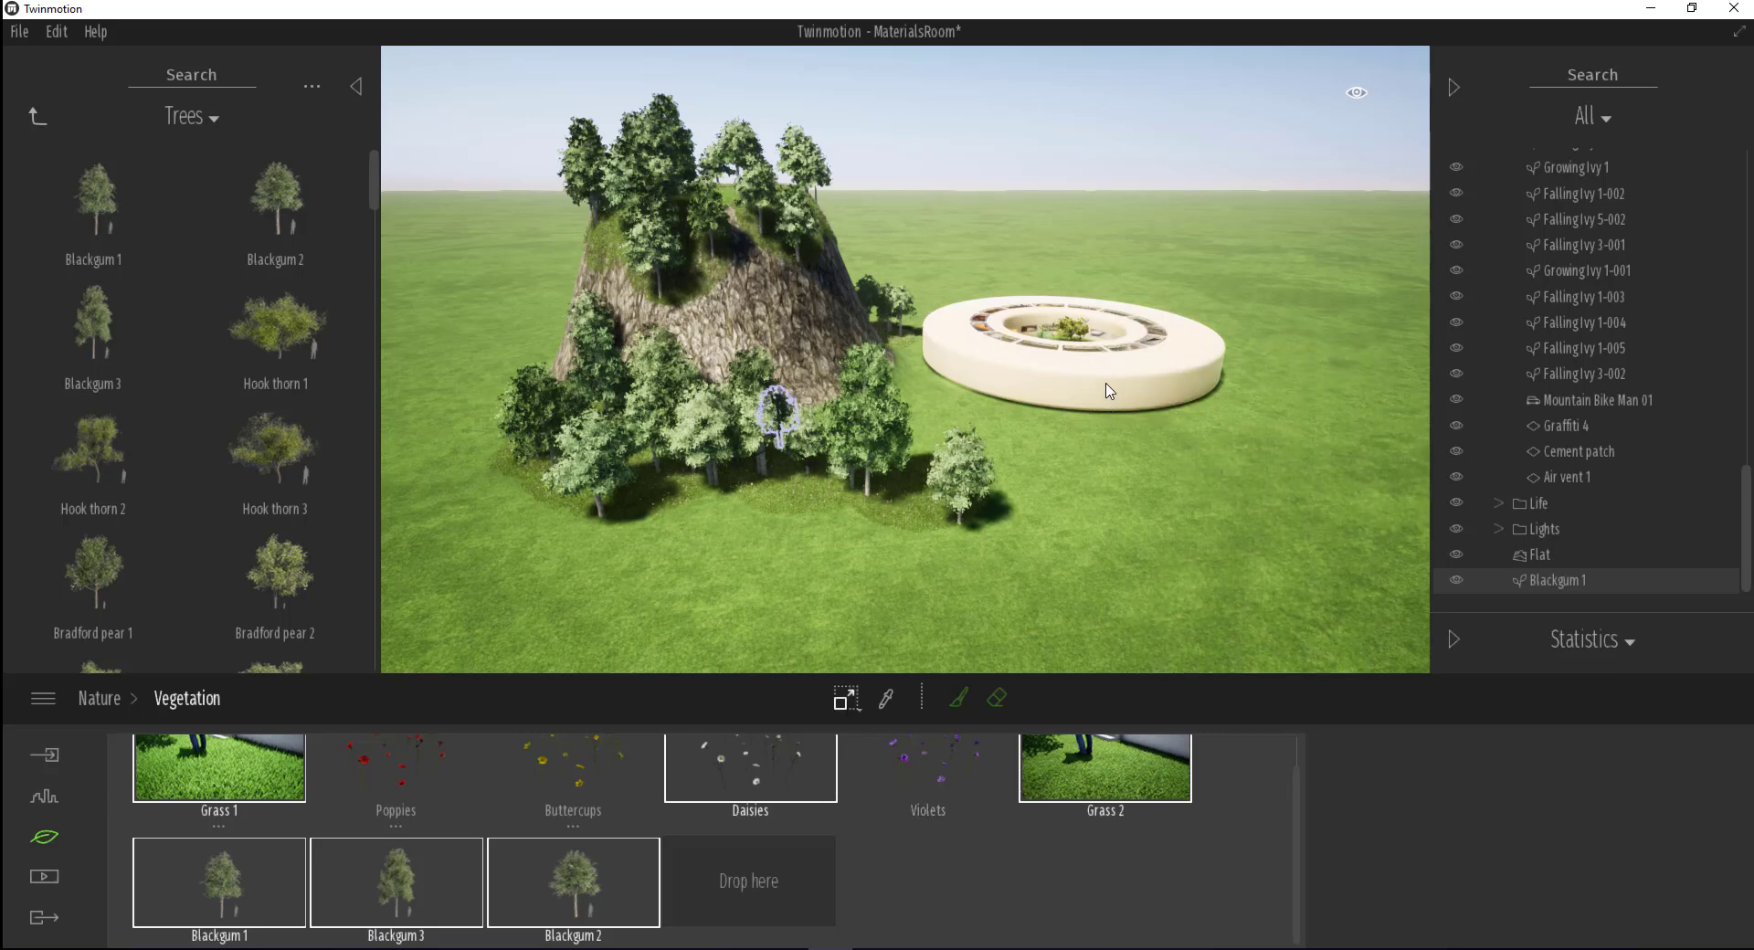
left_click(1109, 391)
double_click(1112, 388)
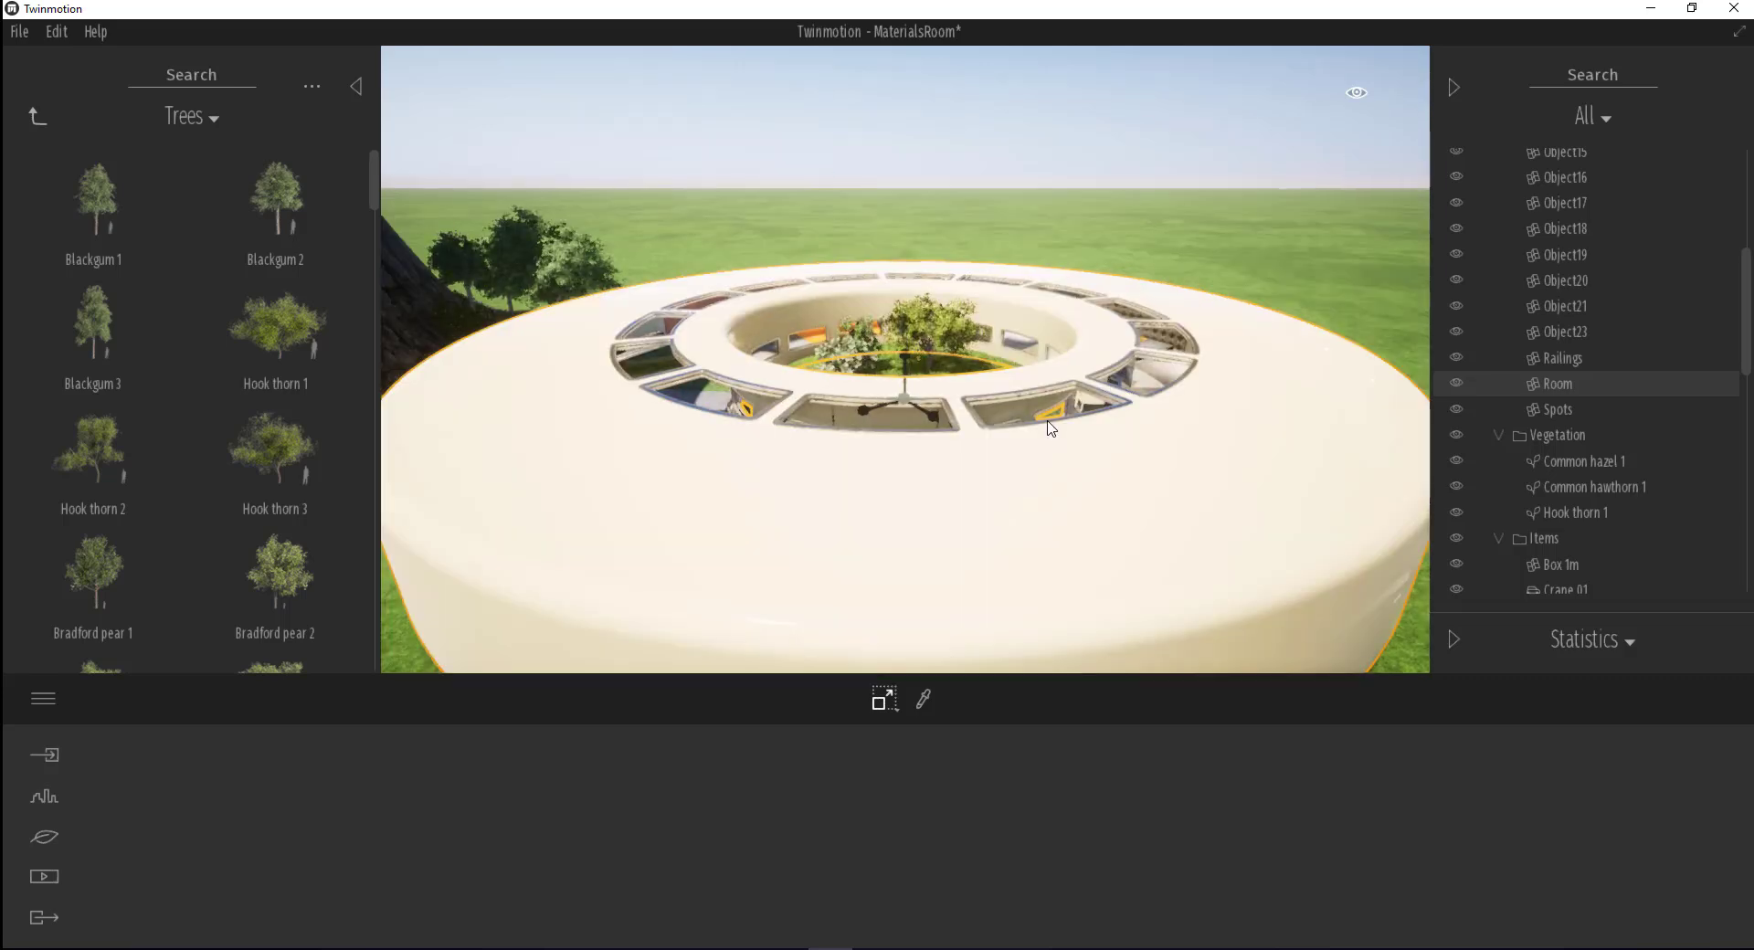
left_click_drag(1050, 431, 1124, 430)
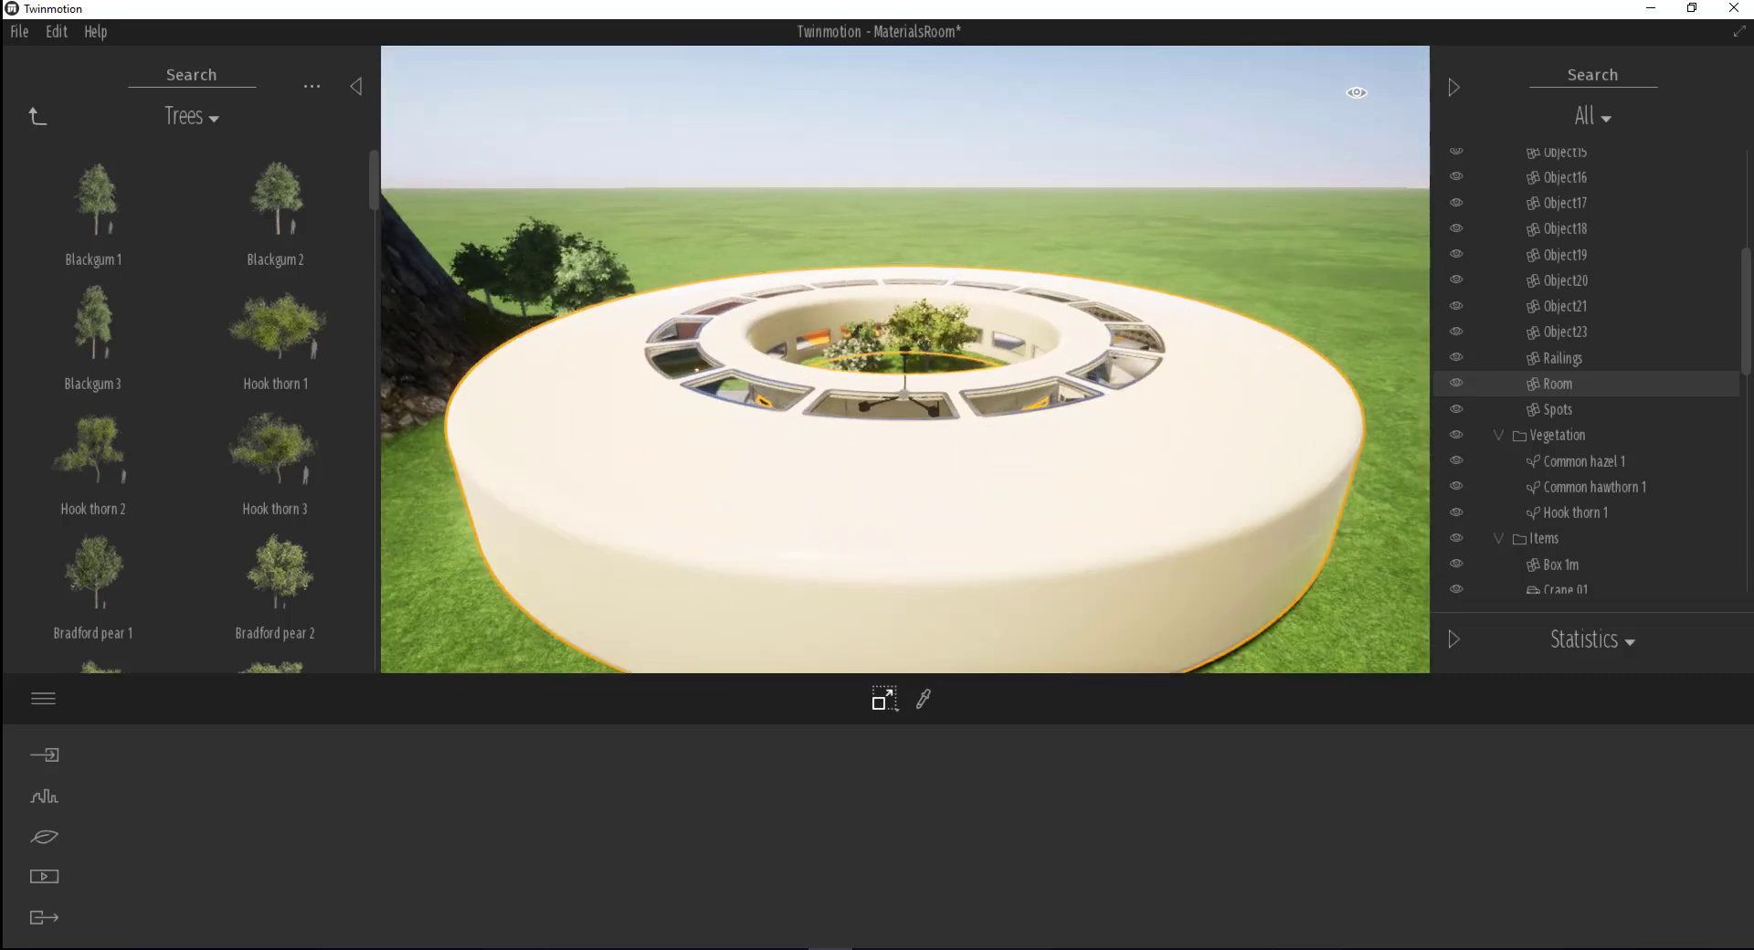
Browse the library from Trees up to Volumes > Sections
left_click(41, 115)
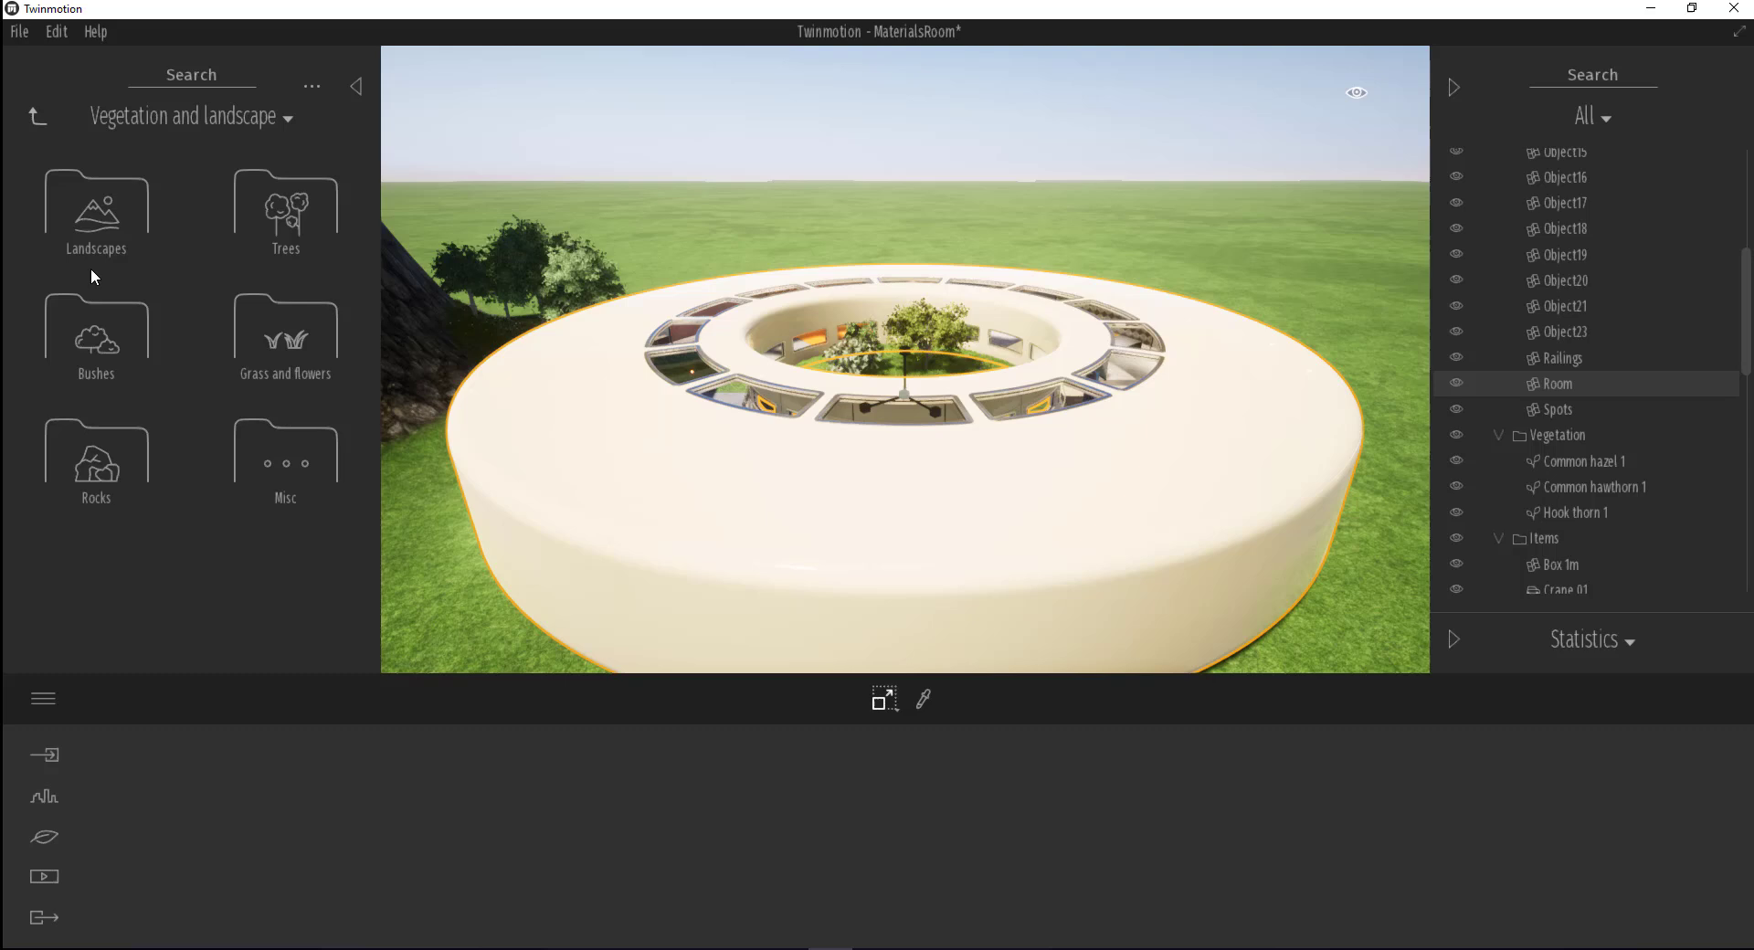
left_click(41, 117)
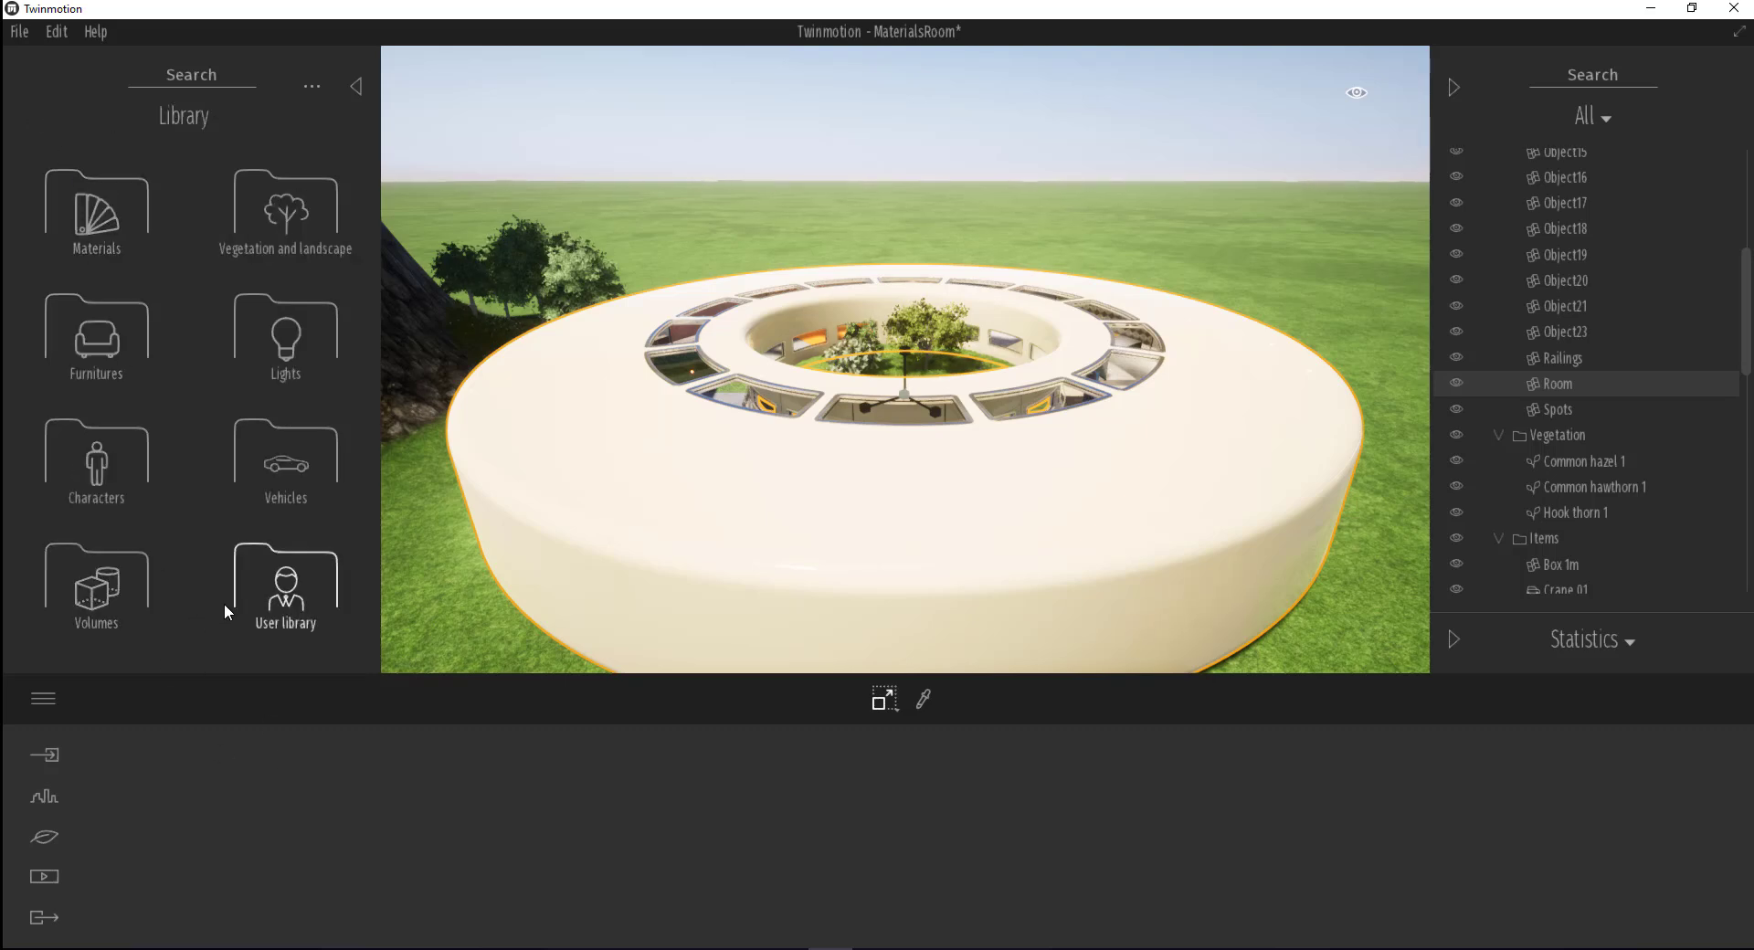
left_click(114, 594)
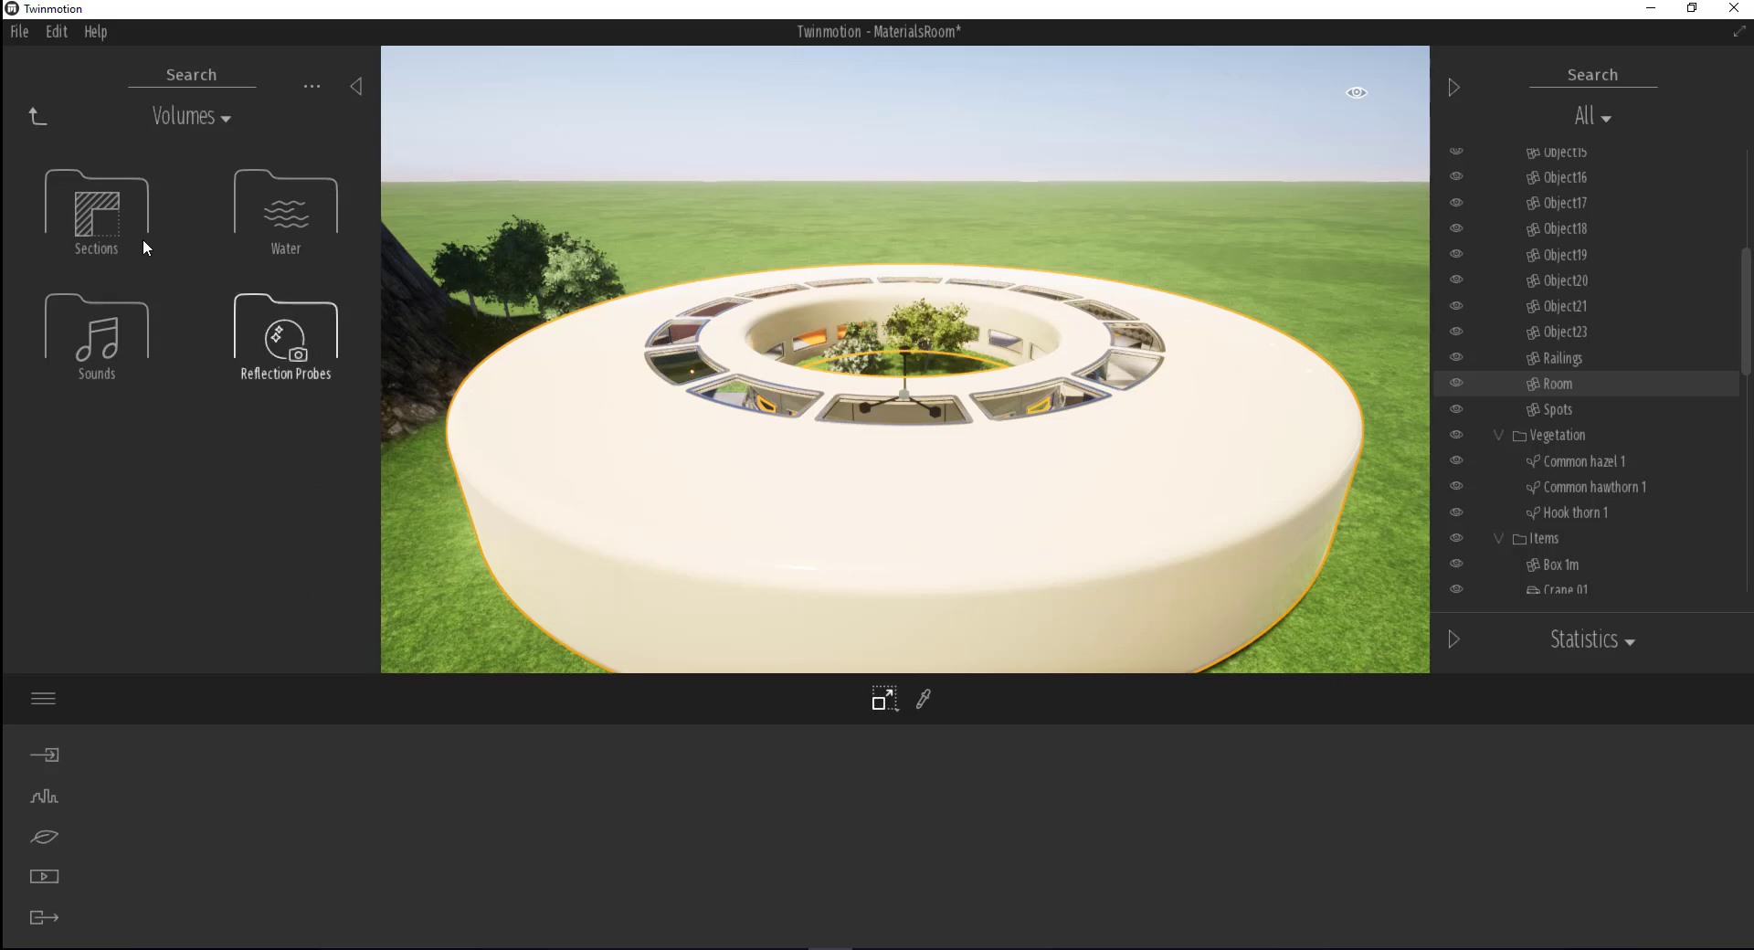
left_click(104, 221)
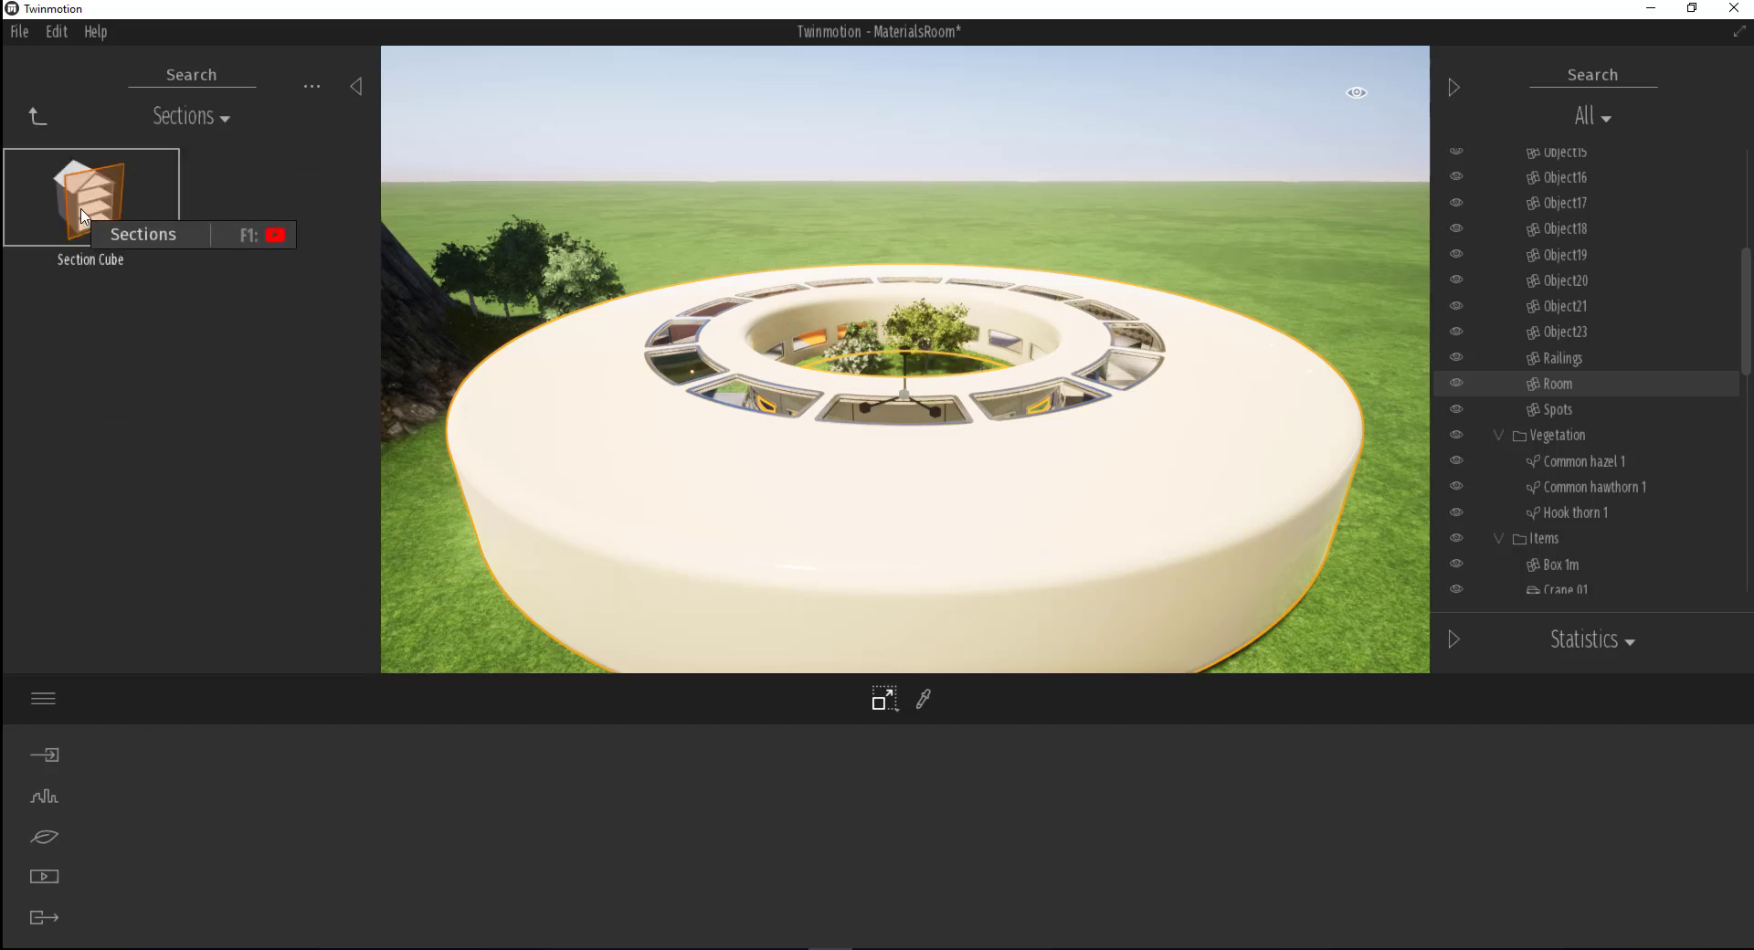
Place a Section Cube on the ring building and stretch it wider
left_click_drag(84, 217, 839, 535)
scroll(973, 465, "down", 3)
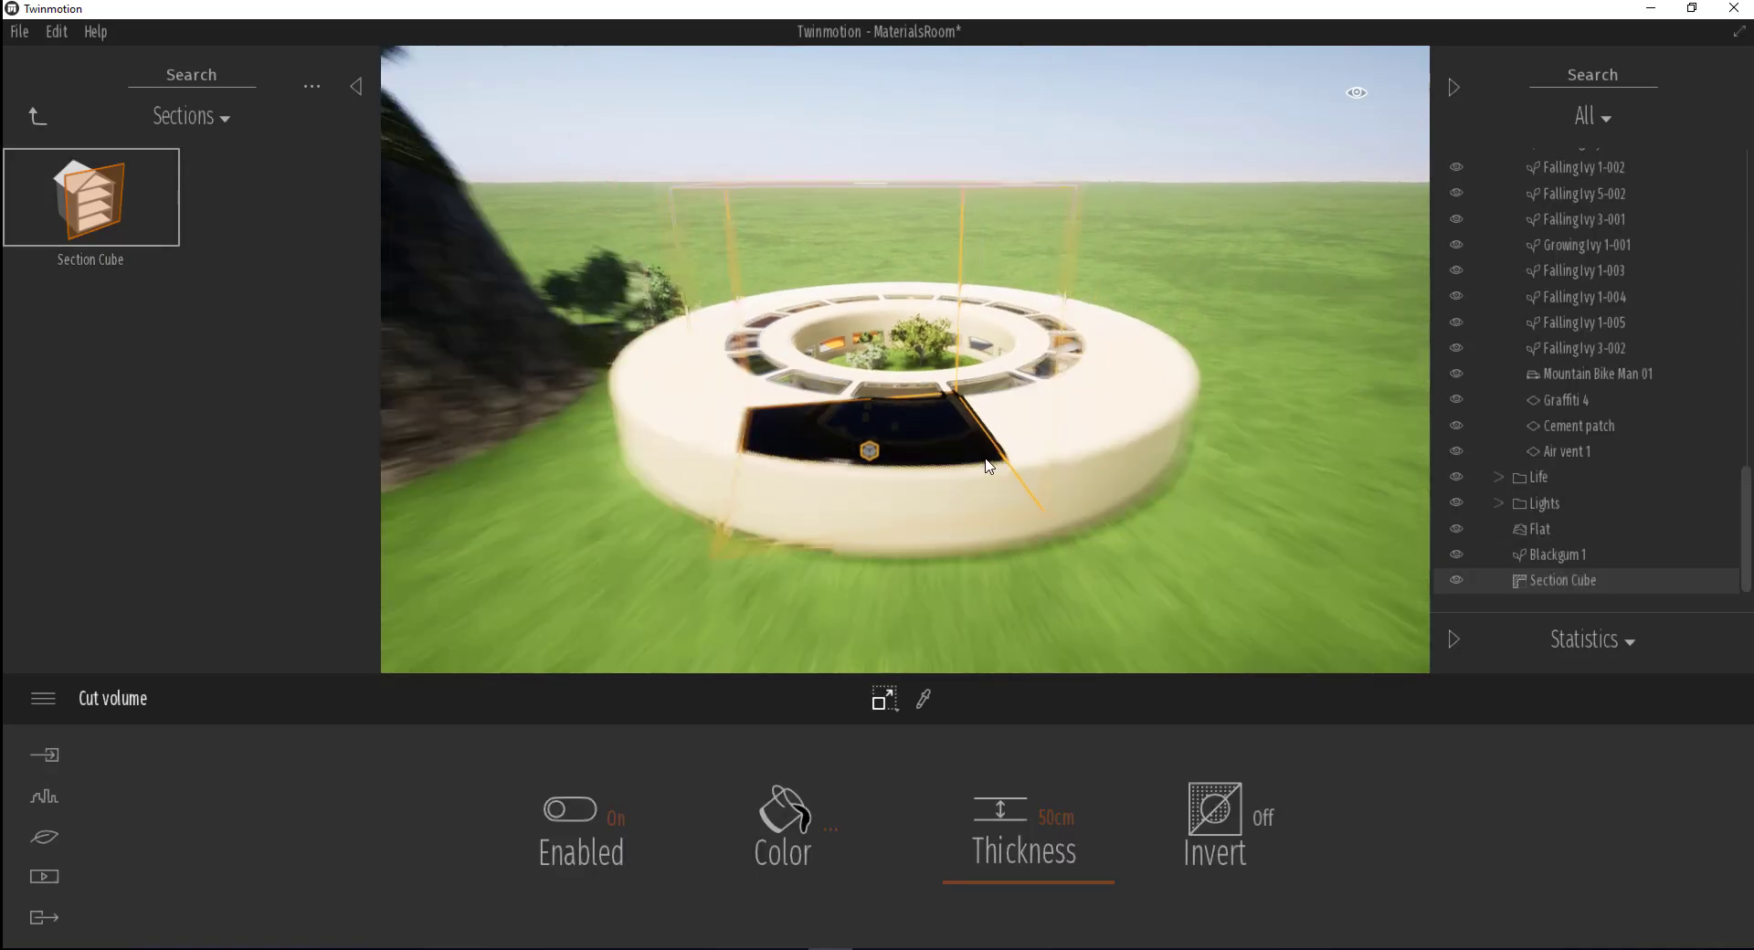
left_click_drag(989, 467, 980, 395)
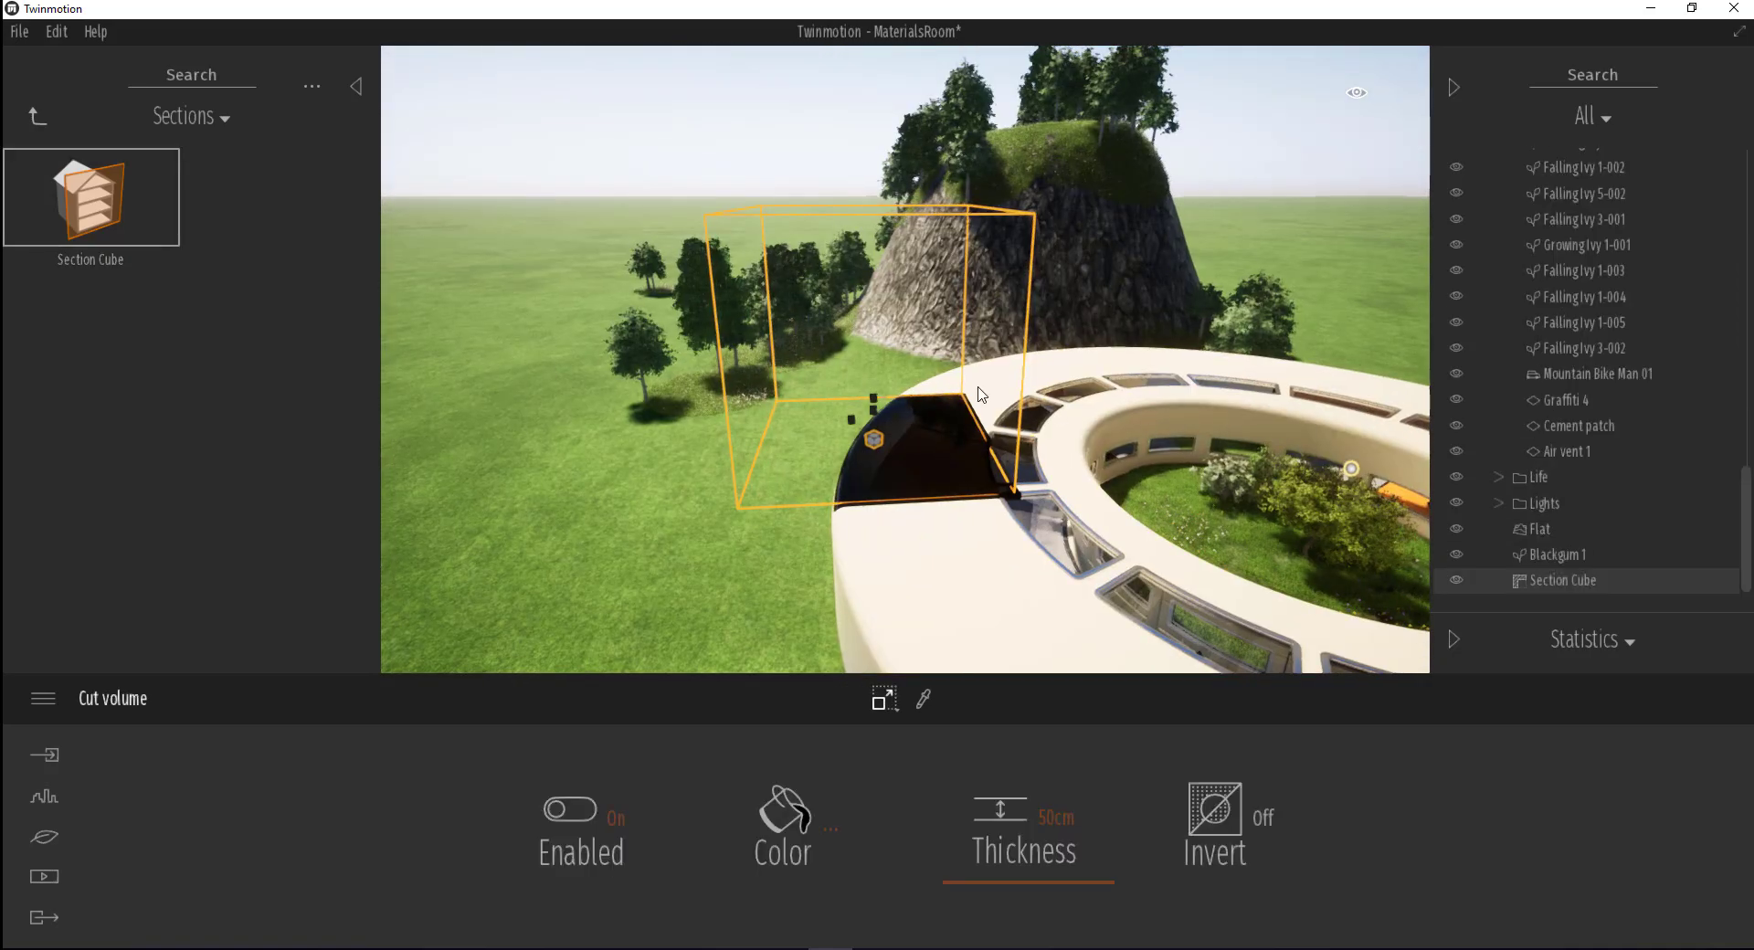
left_click_drag(886, 414, 954, 405)
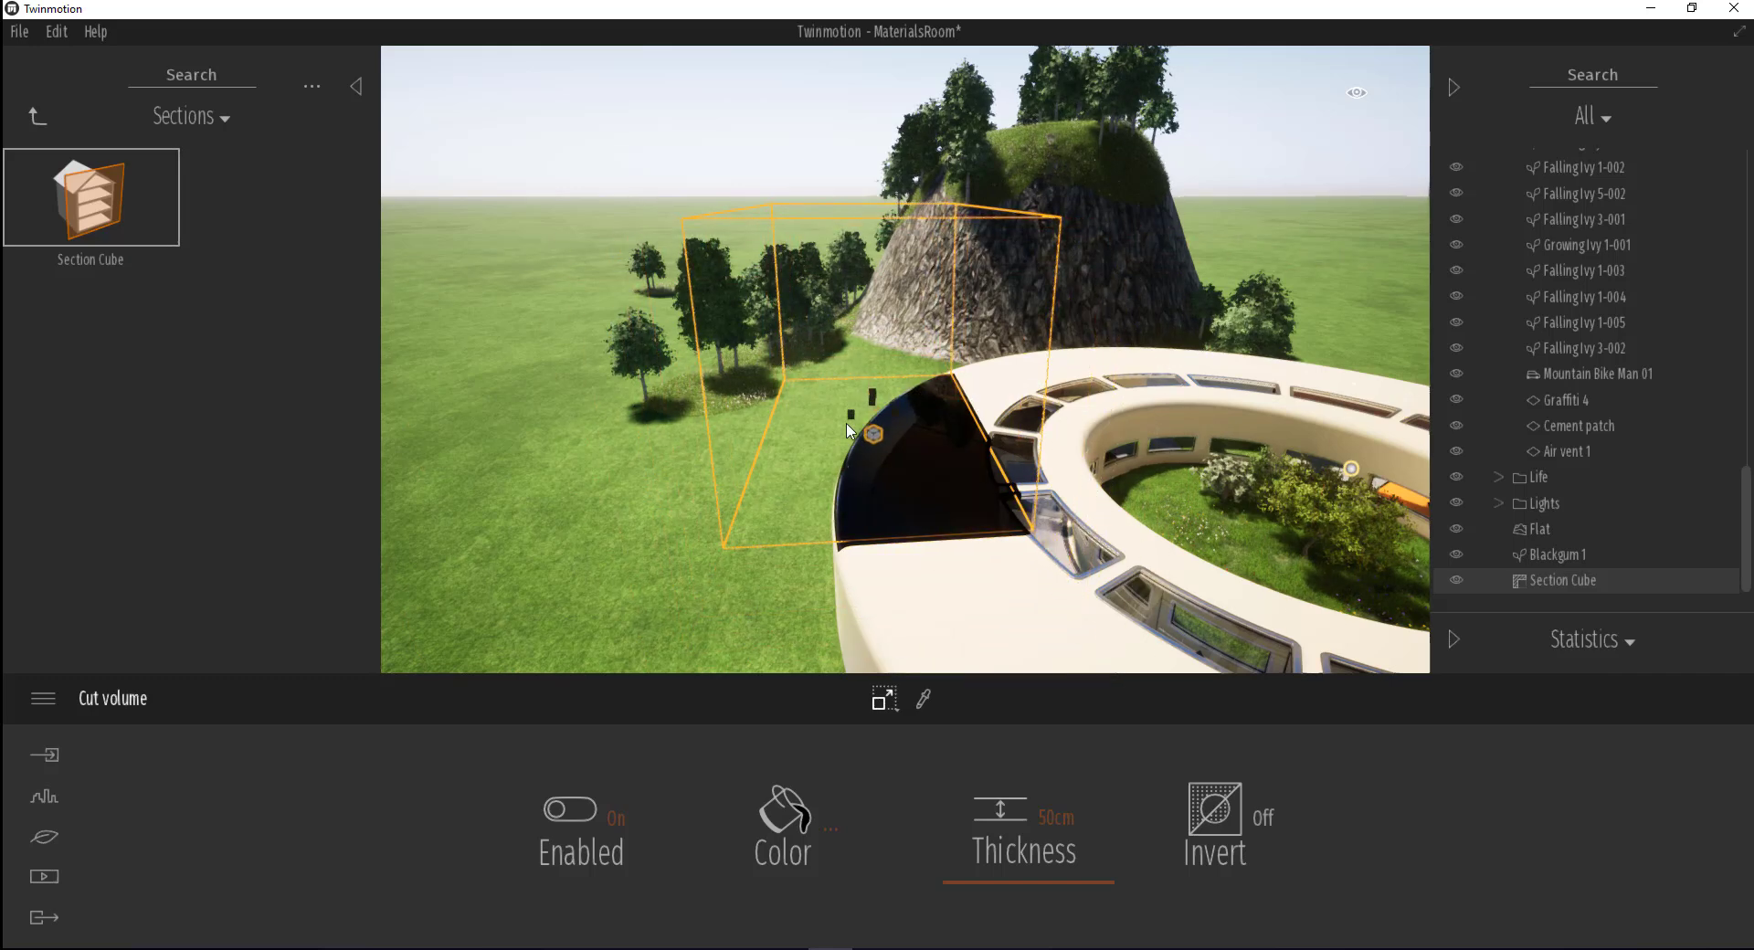
left_click_drag(851, 415, 784, 417)
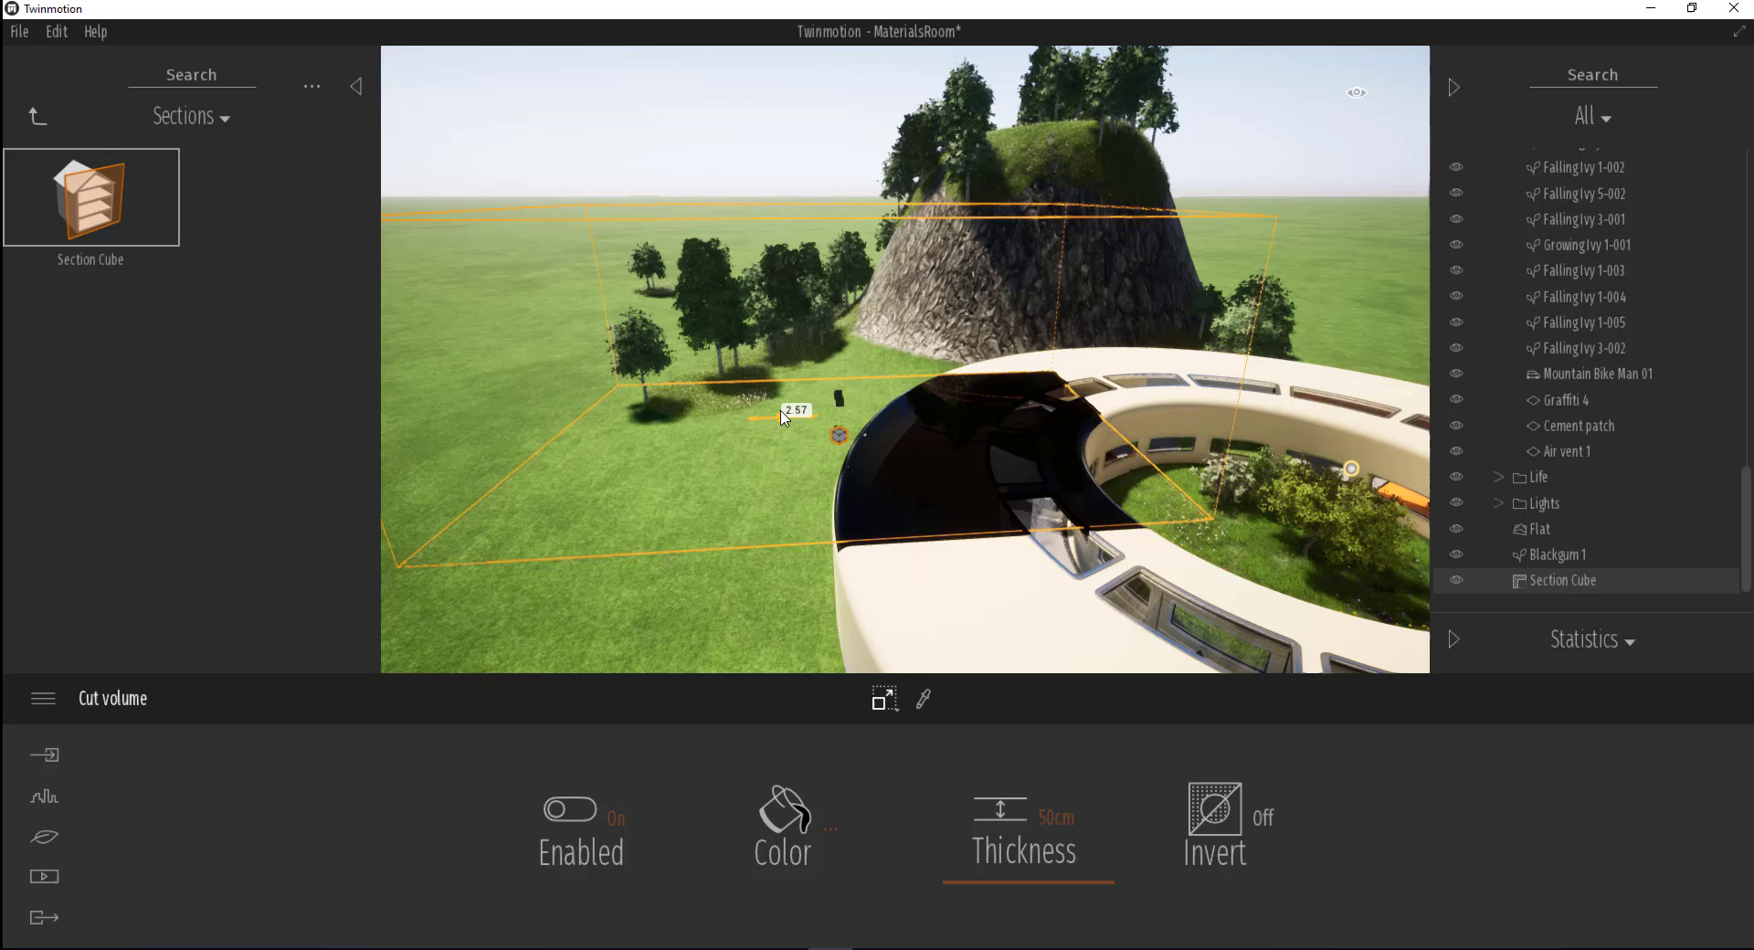
Reposition the section cube with the Move gizmo to cut open the building
left_click(884, 699)
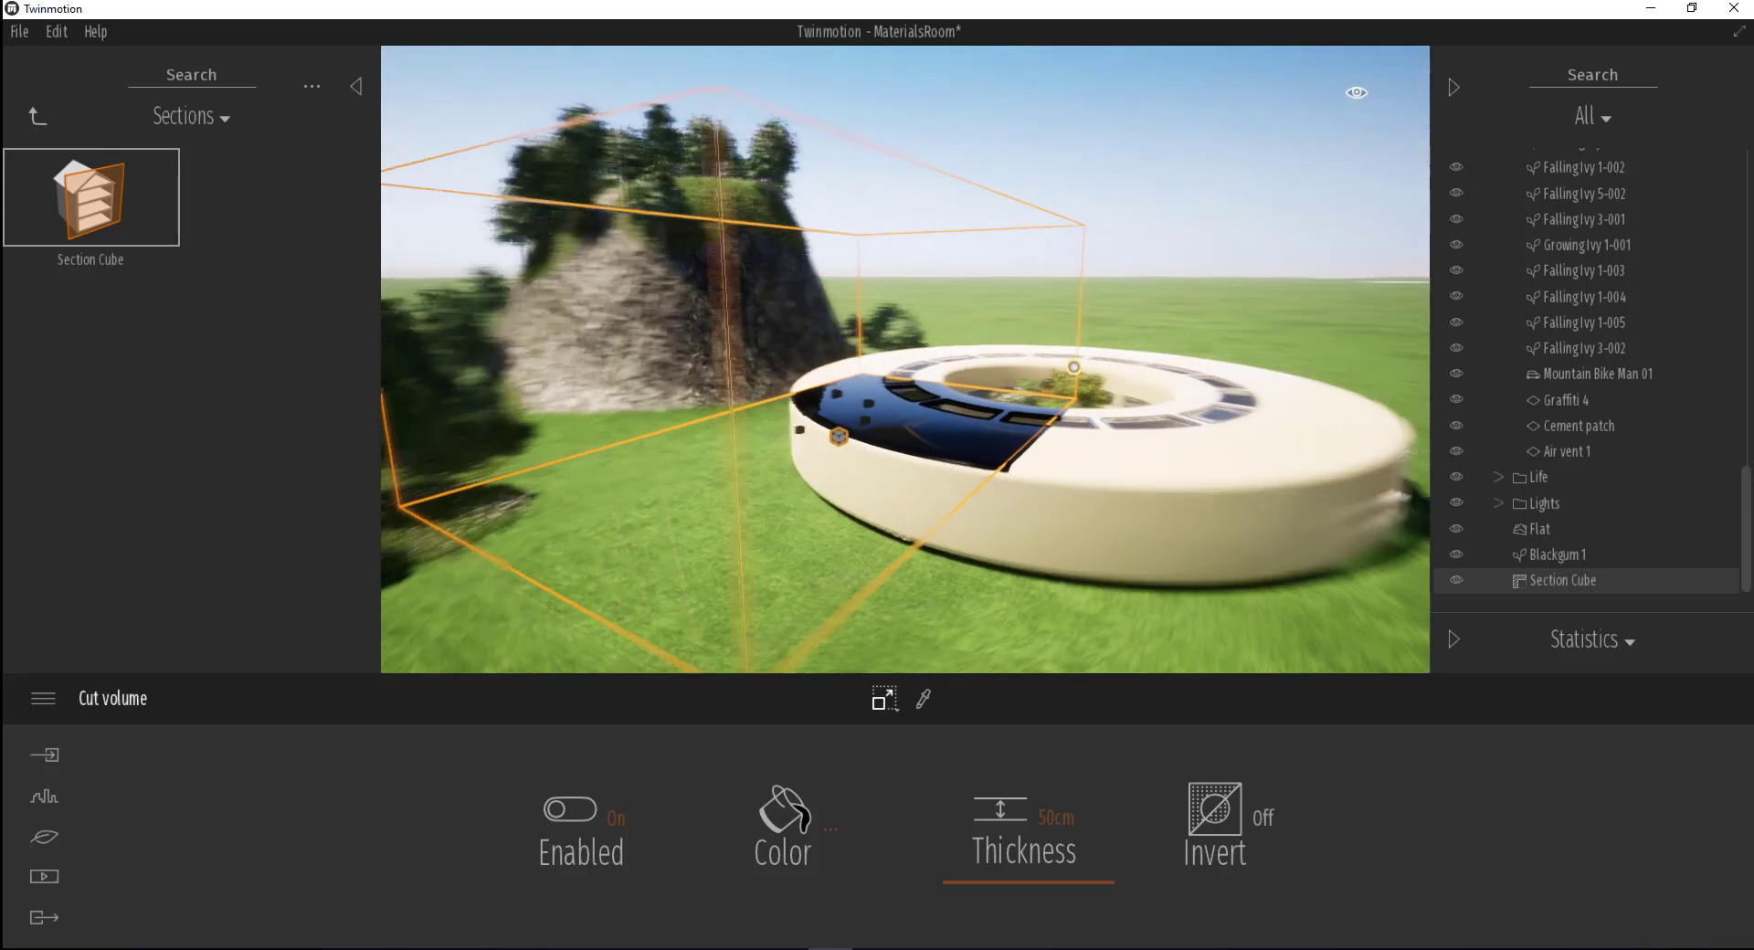
left_click(892, 699)
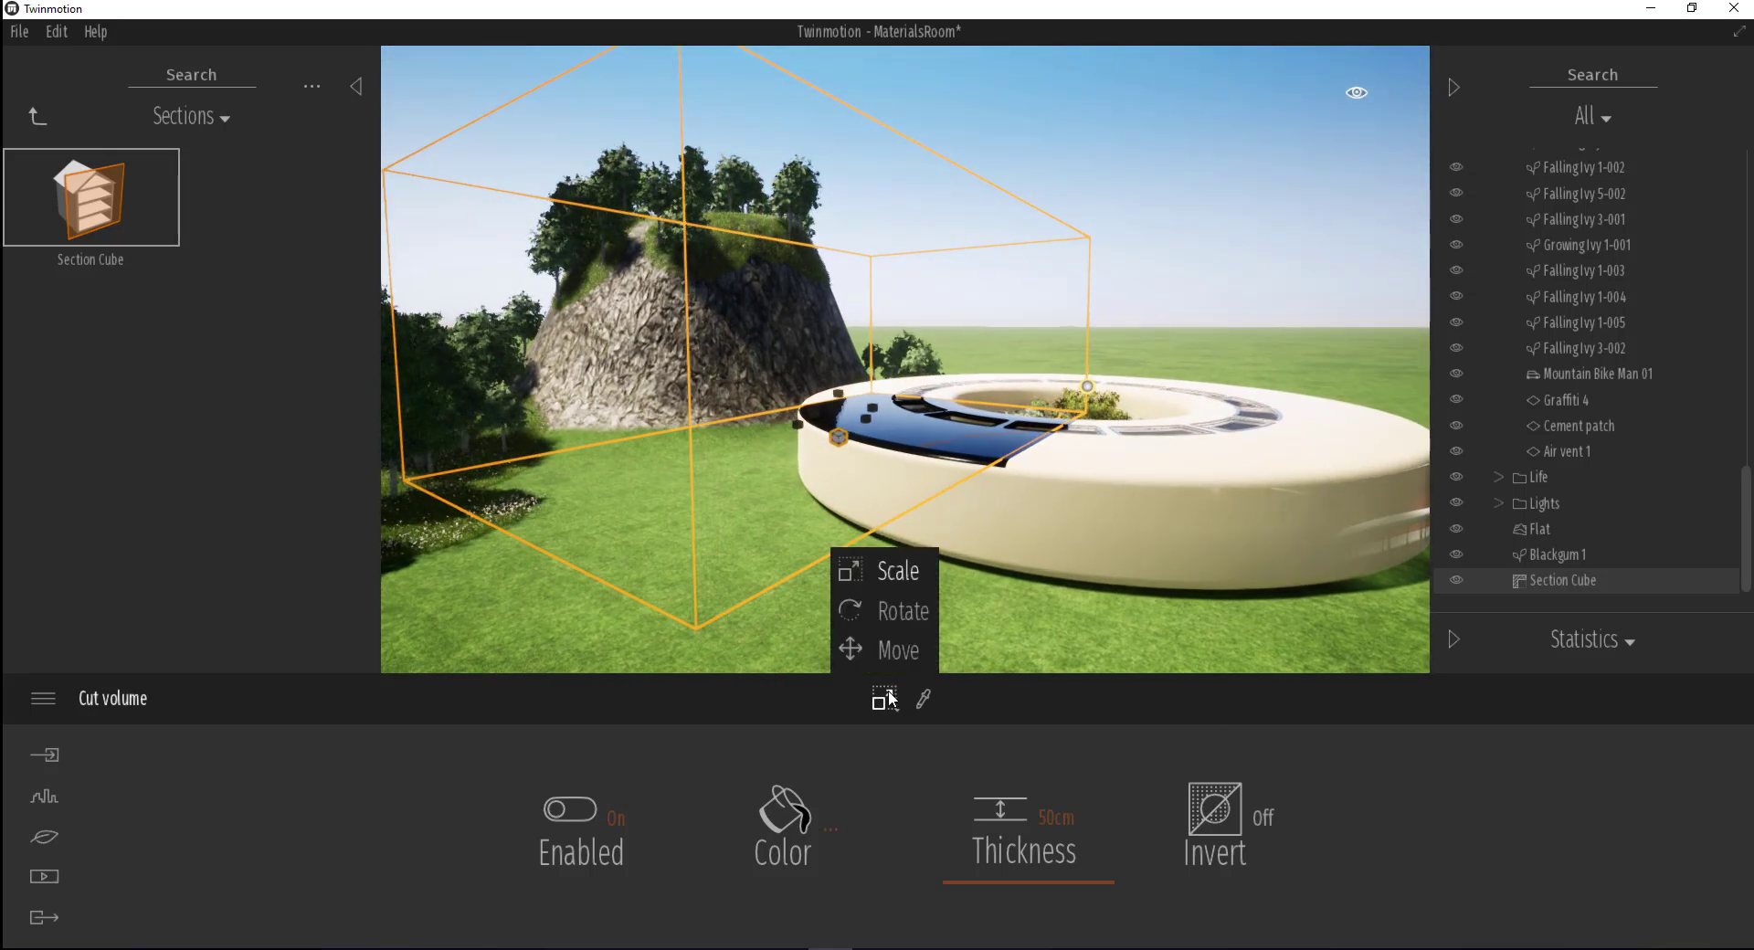
left_click(893, 650)
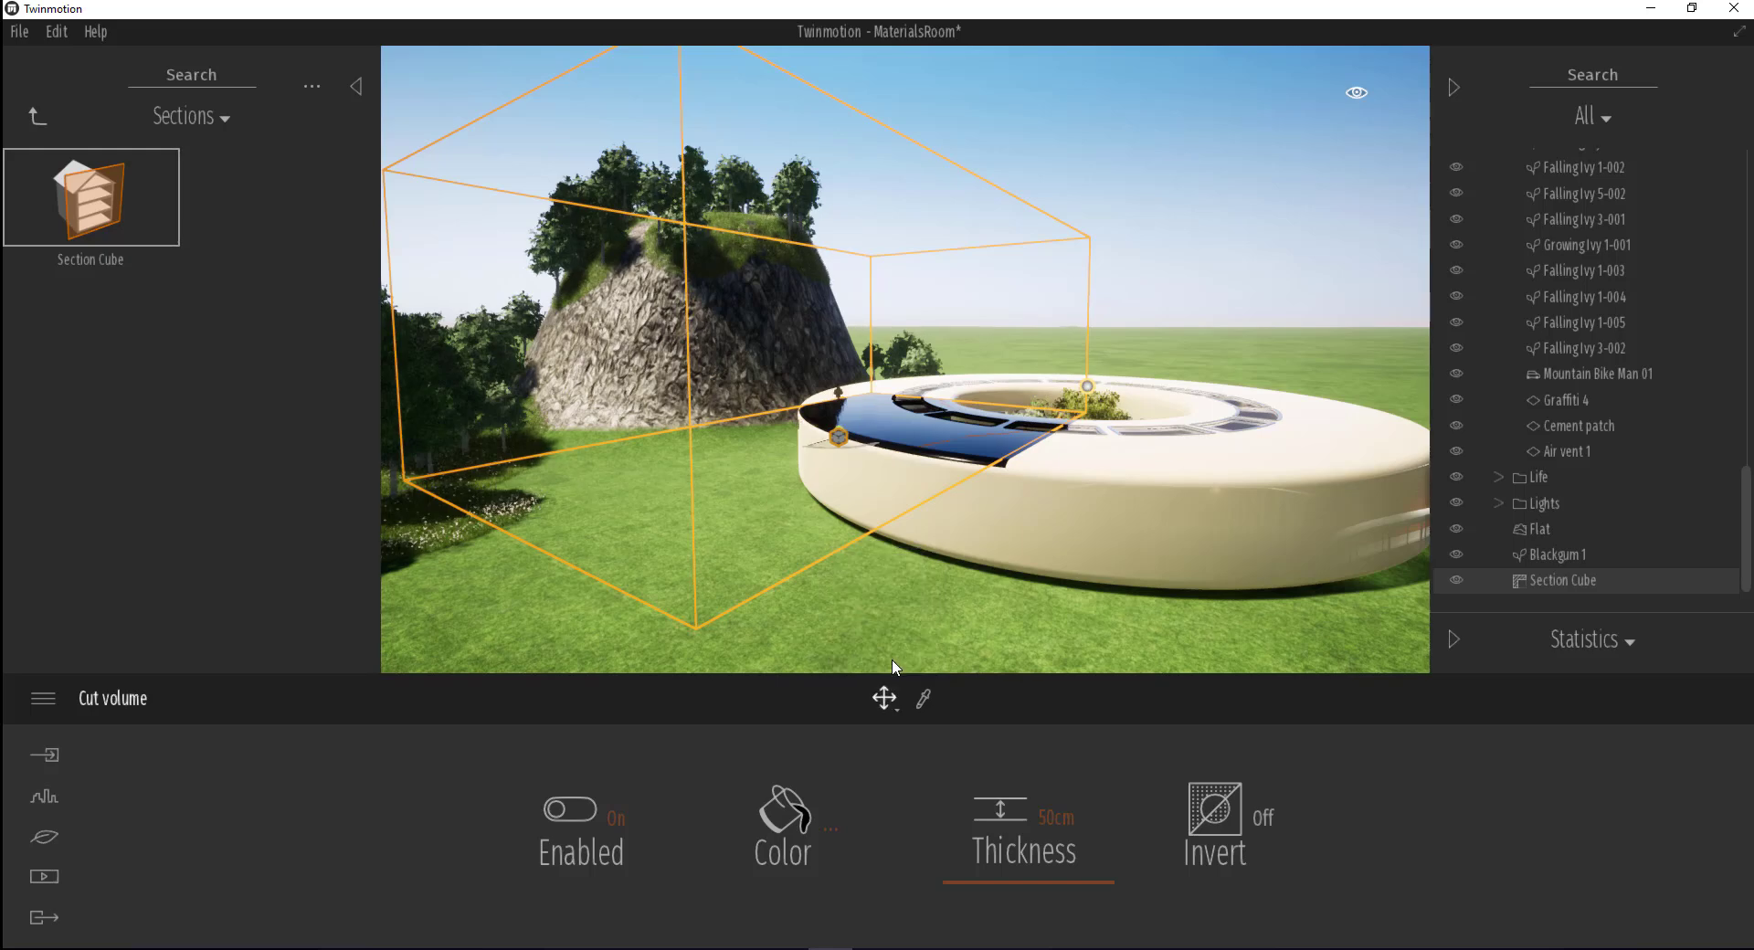
mouse_move(838, 387)
left_mouse_down()
mouse_move(847, 427)
mouse_move(1038, 508)
mouse_move(868, 496)
left_mouse_up()
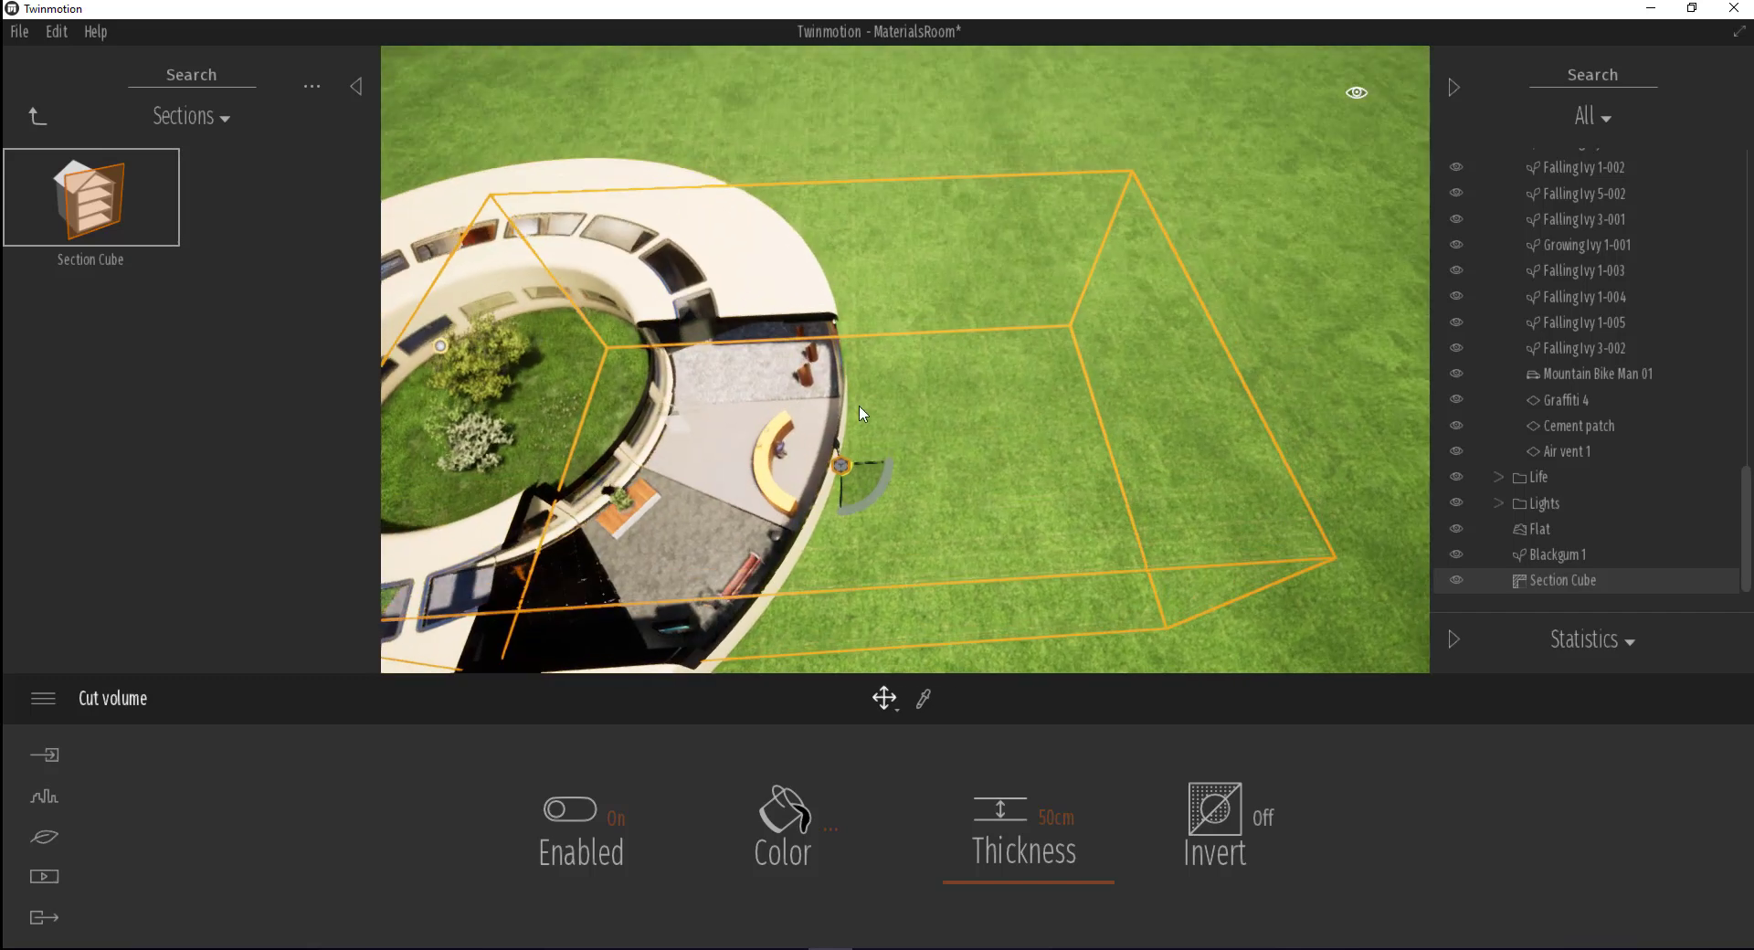
Set the section cut thickness to 86cm, toggle Invert, and re-enable the cut
left_click_drag(750, 466, 1170, 705)
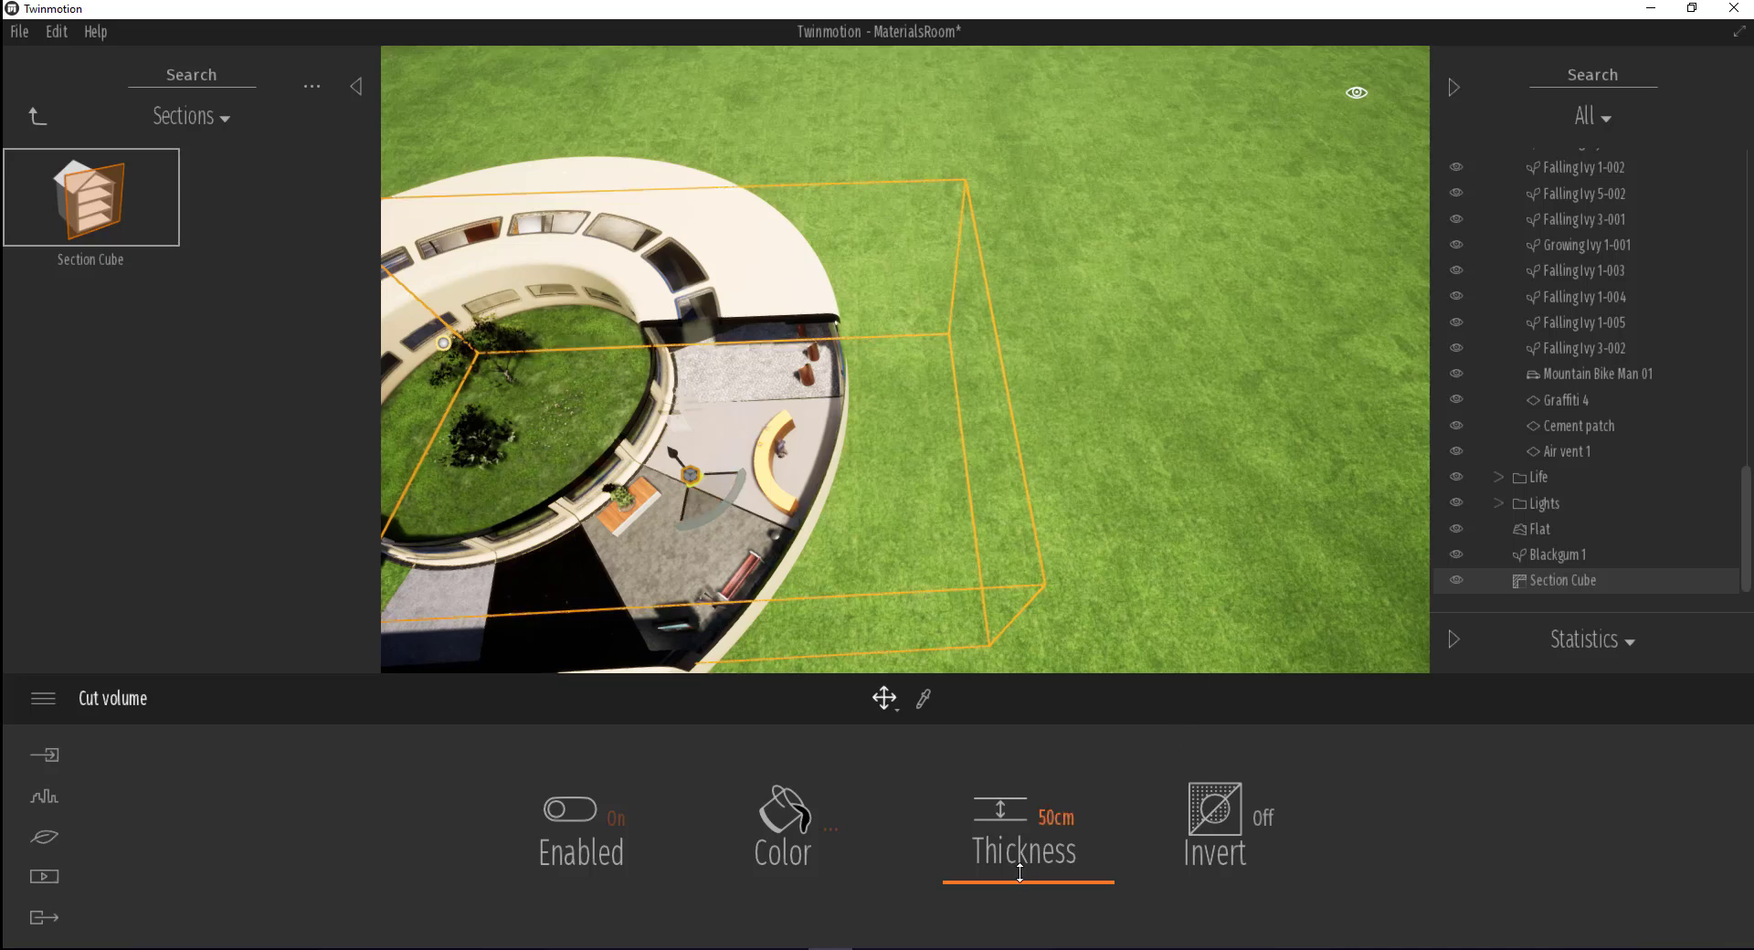
left_click_drag(1020, 872, 1181, 838)
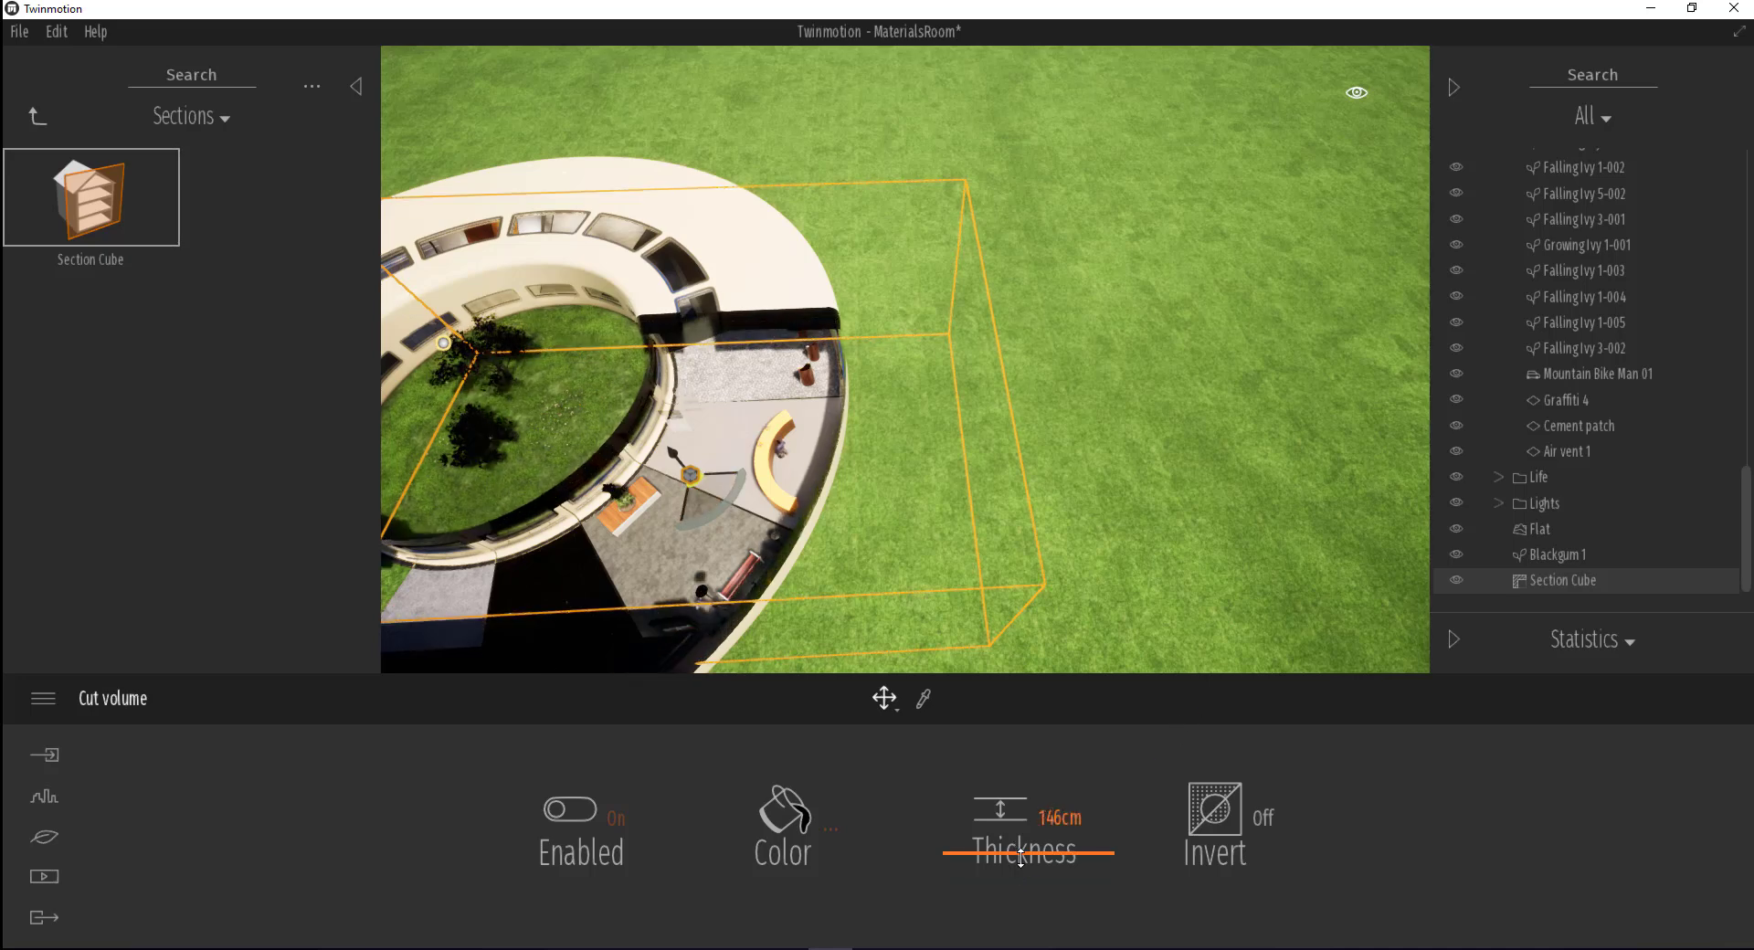
left_click(1199, 835)
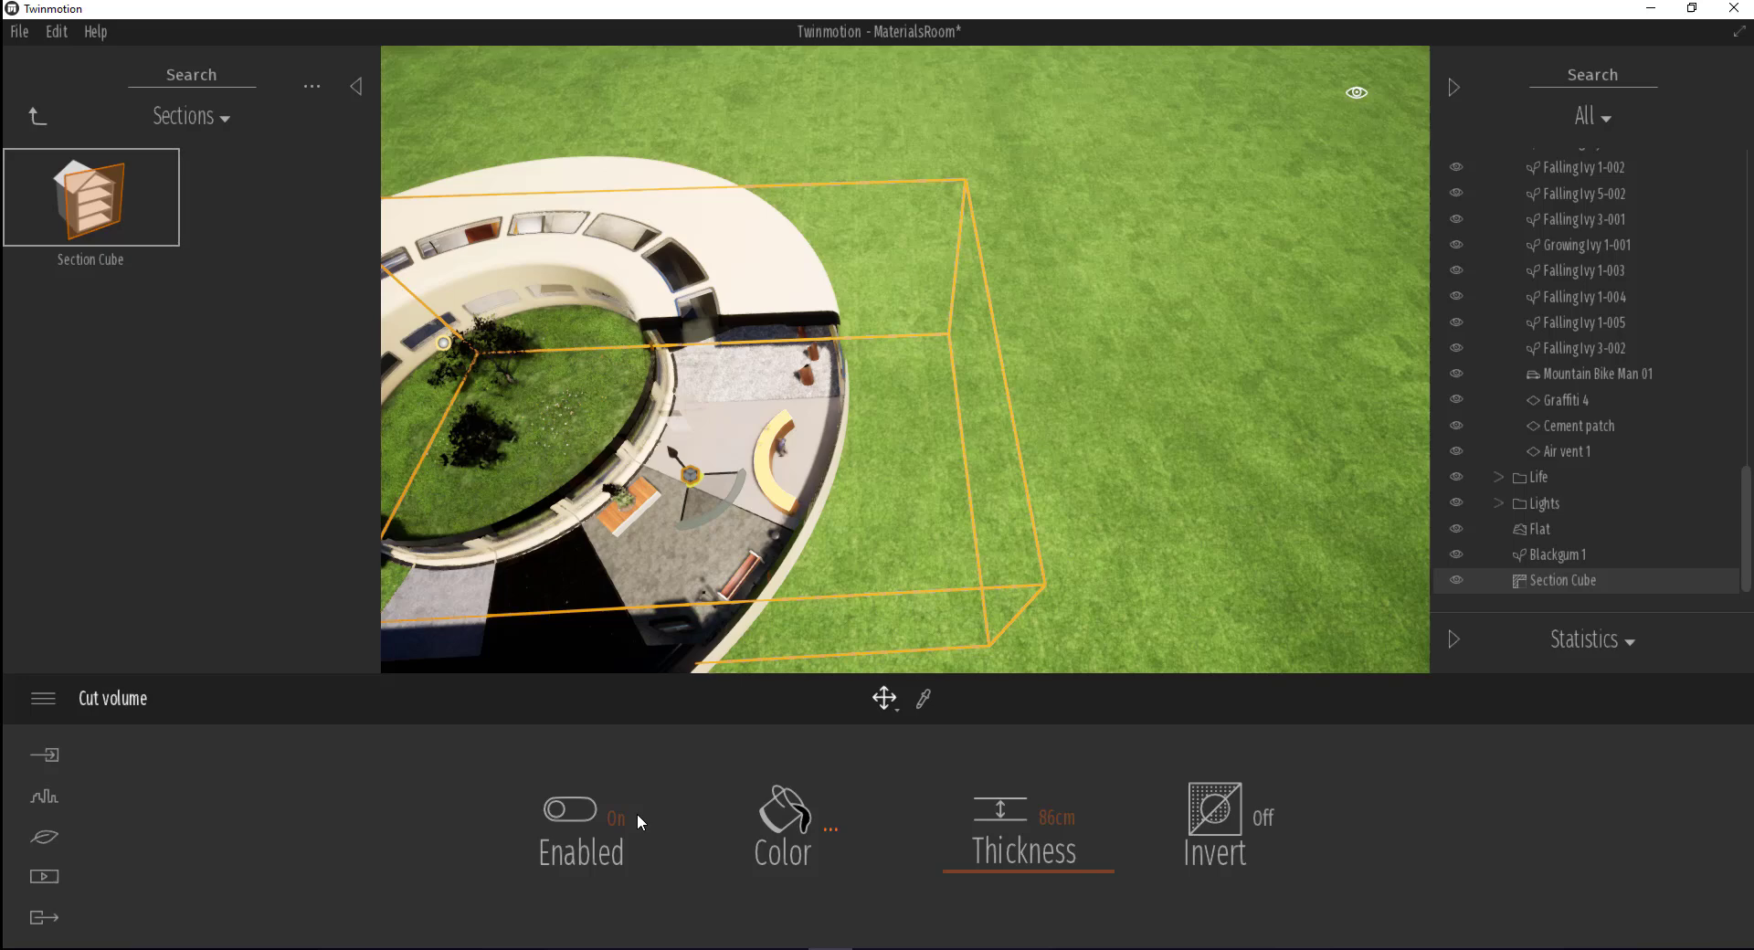
left_click(570, 810)
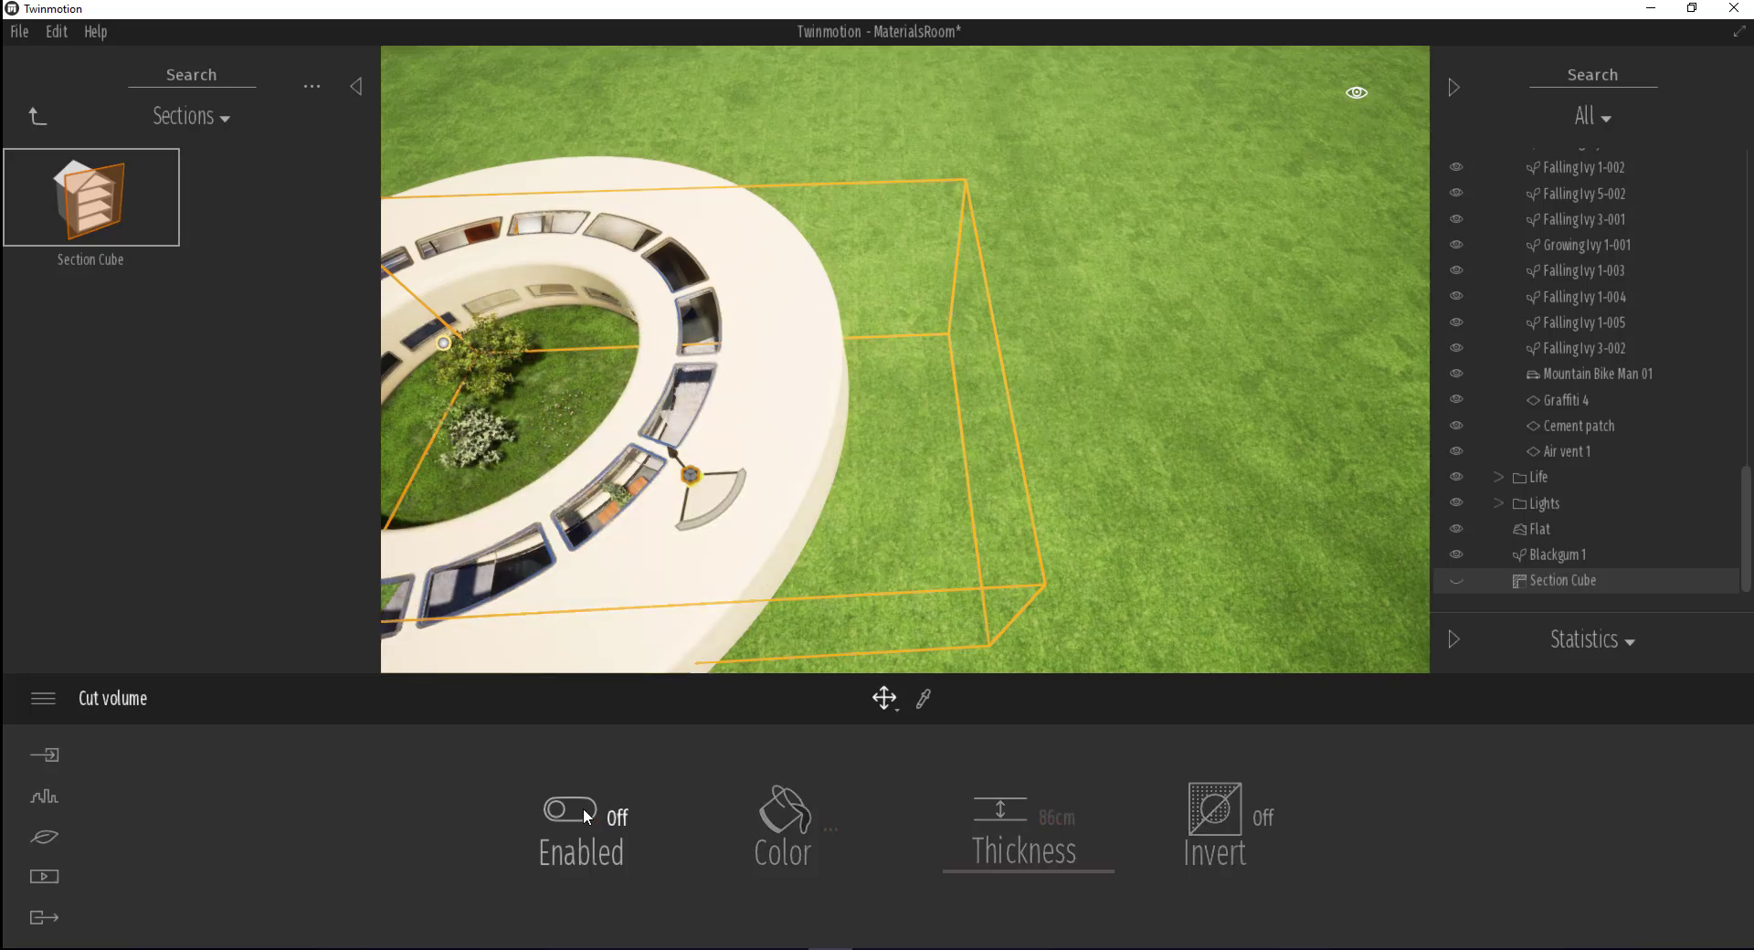
left_click(585, 811)
Change the section colour to near white
left_click(806, 808)
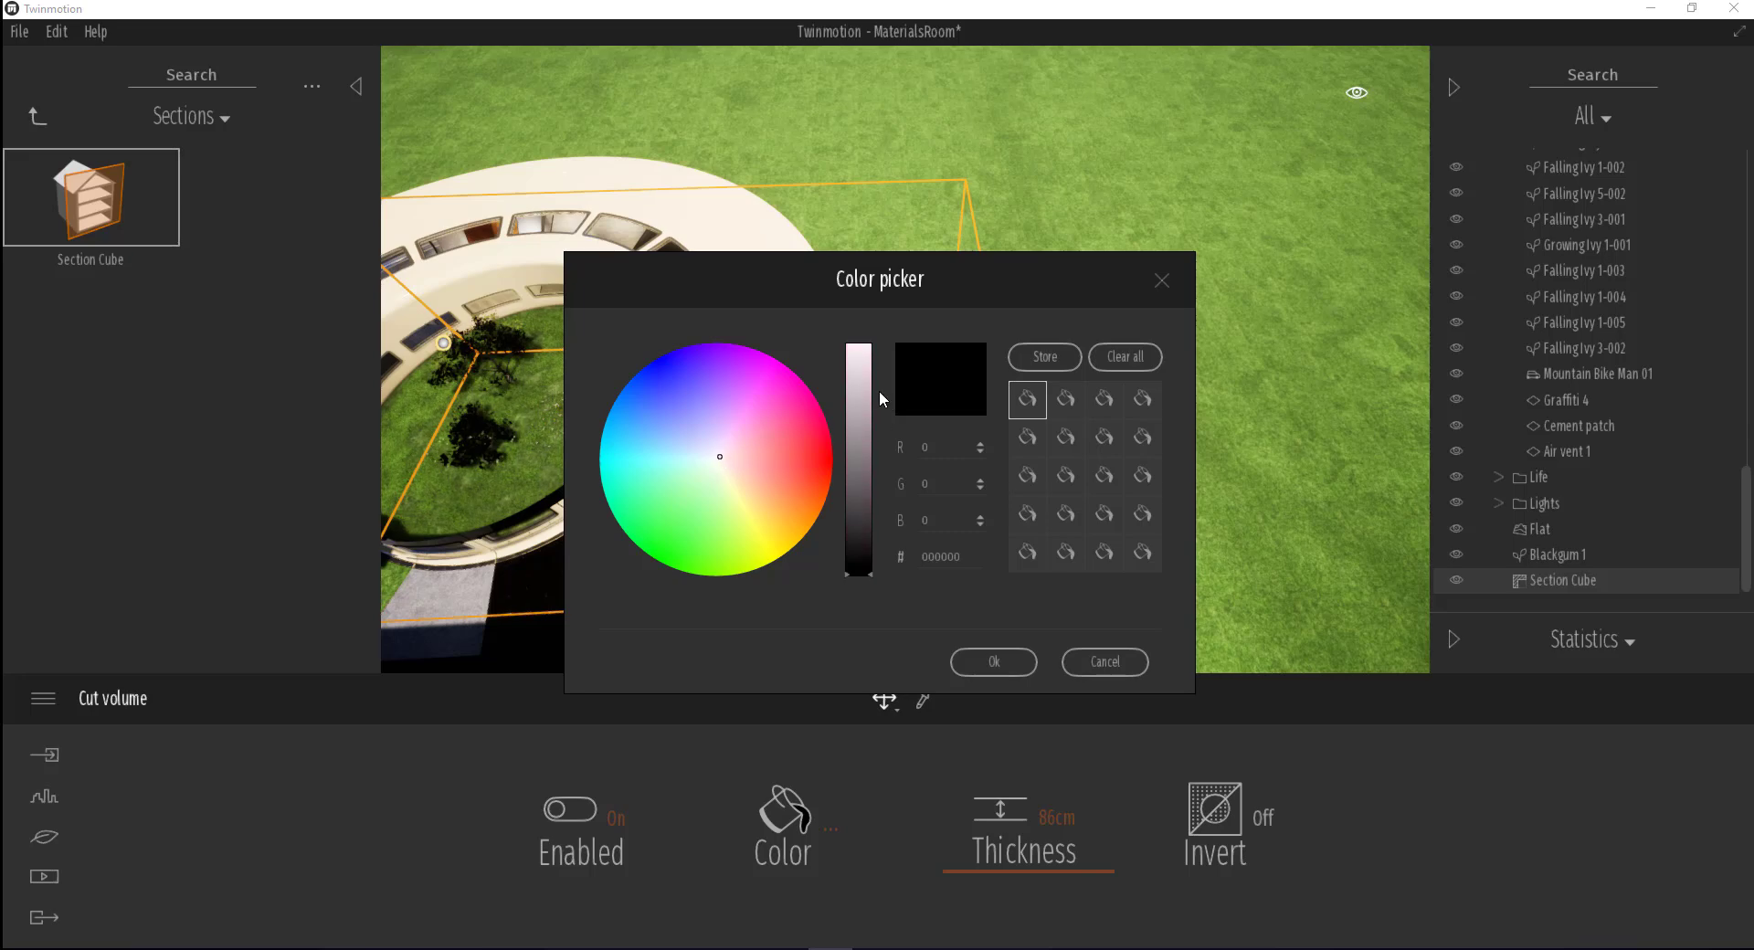
left_click_drag(855, 539, 858, 346)
left_click(994, 661)
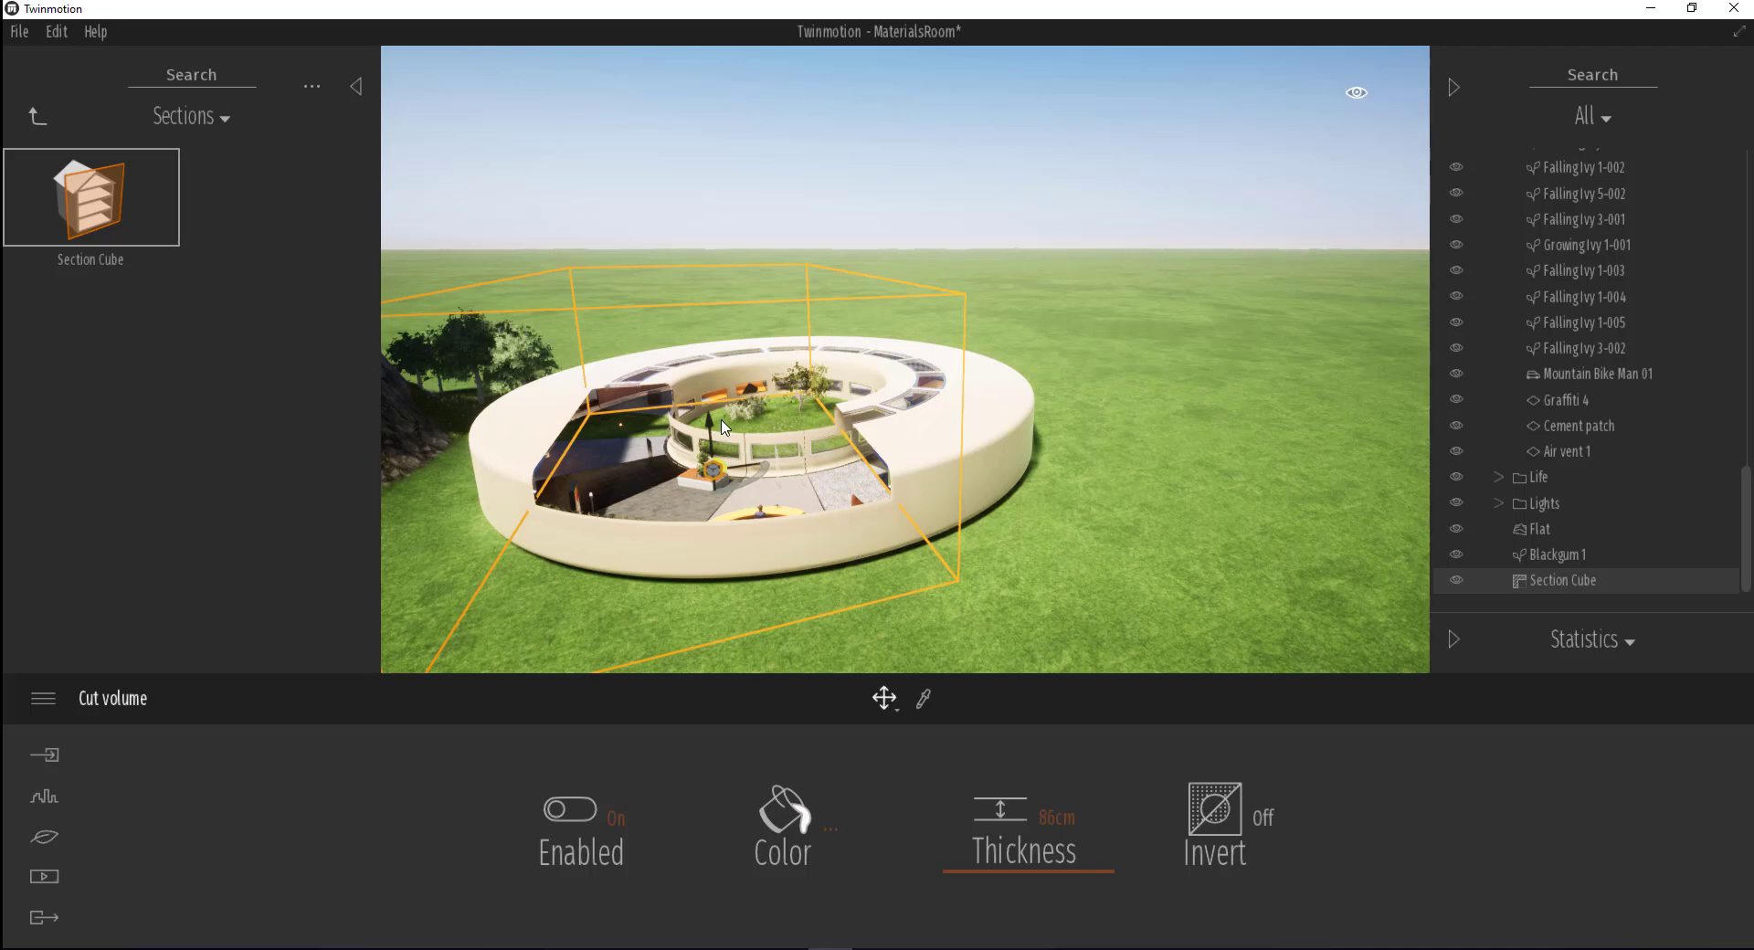
Raise the section cube and scale it over the whole roof
left_click_drag(712, 425, 781, 475)
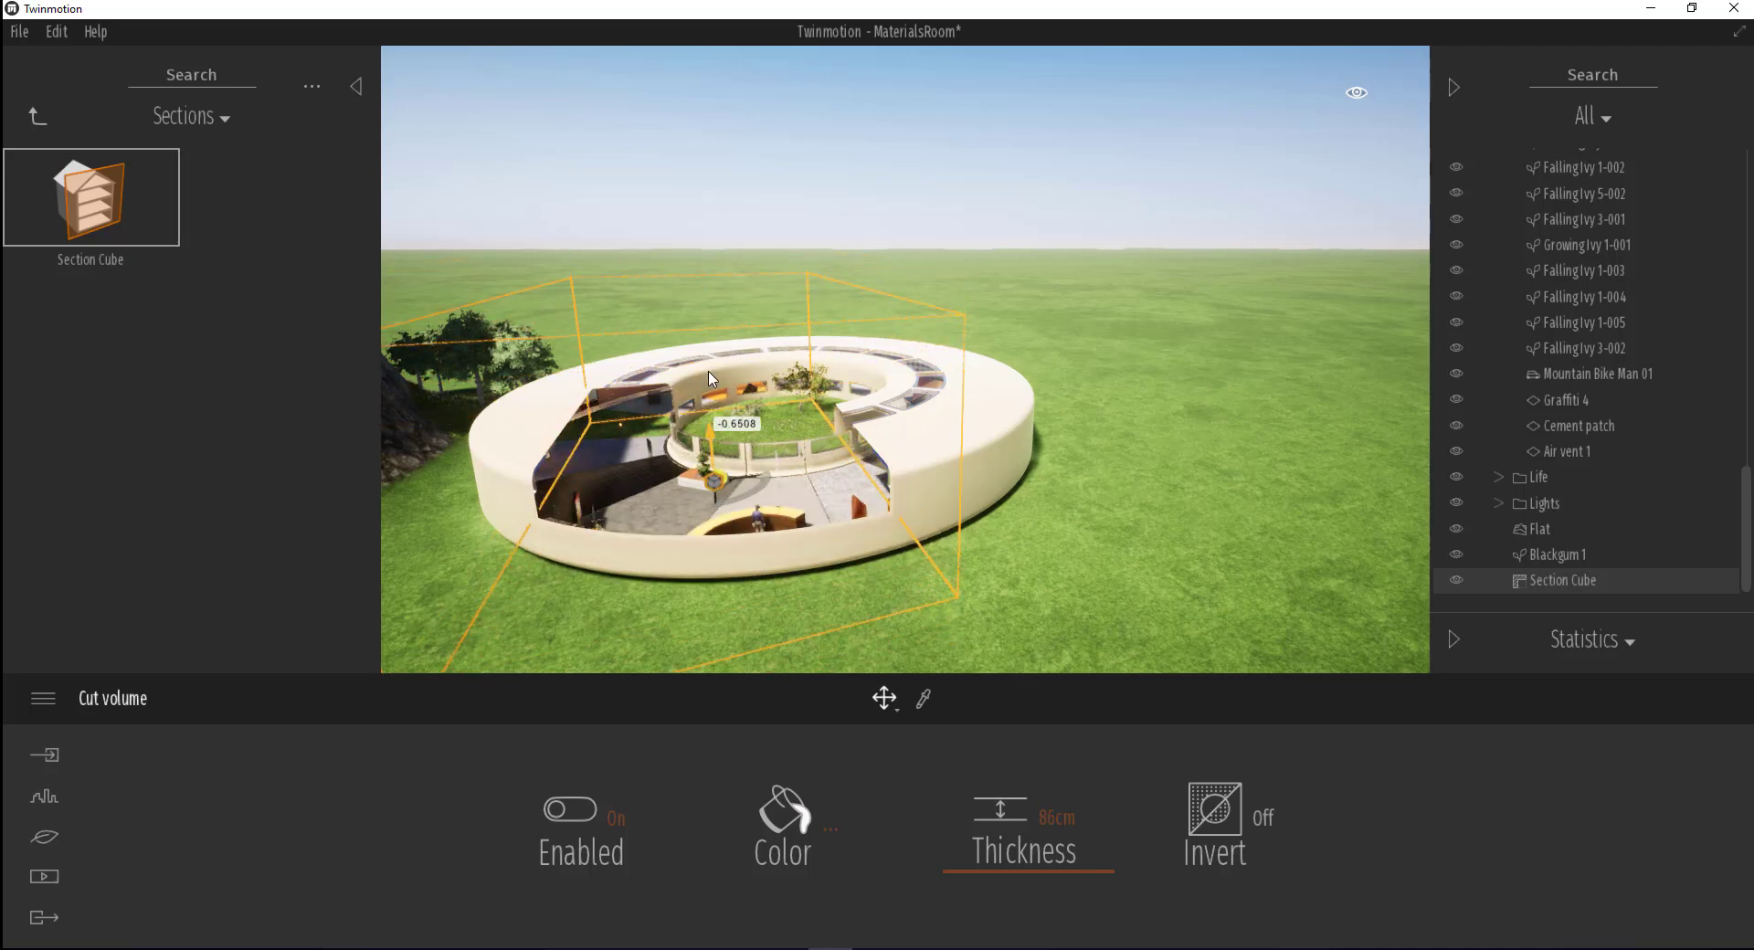
left_click(897, 700)
left_click(889, 585)
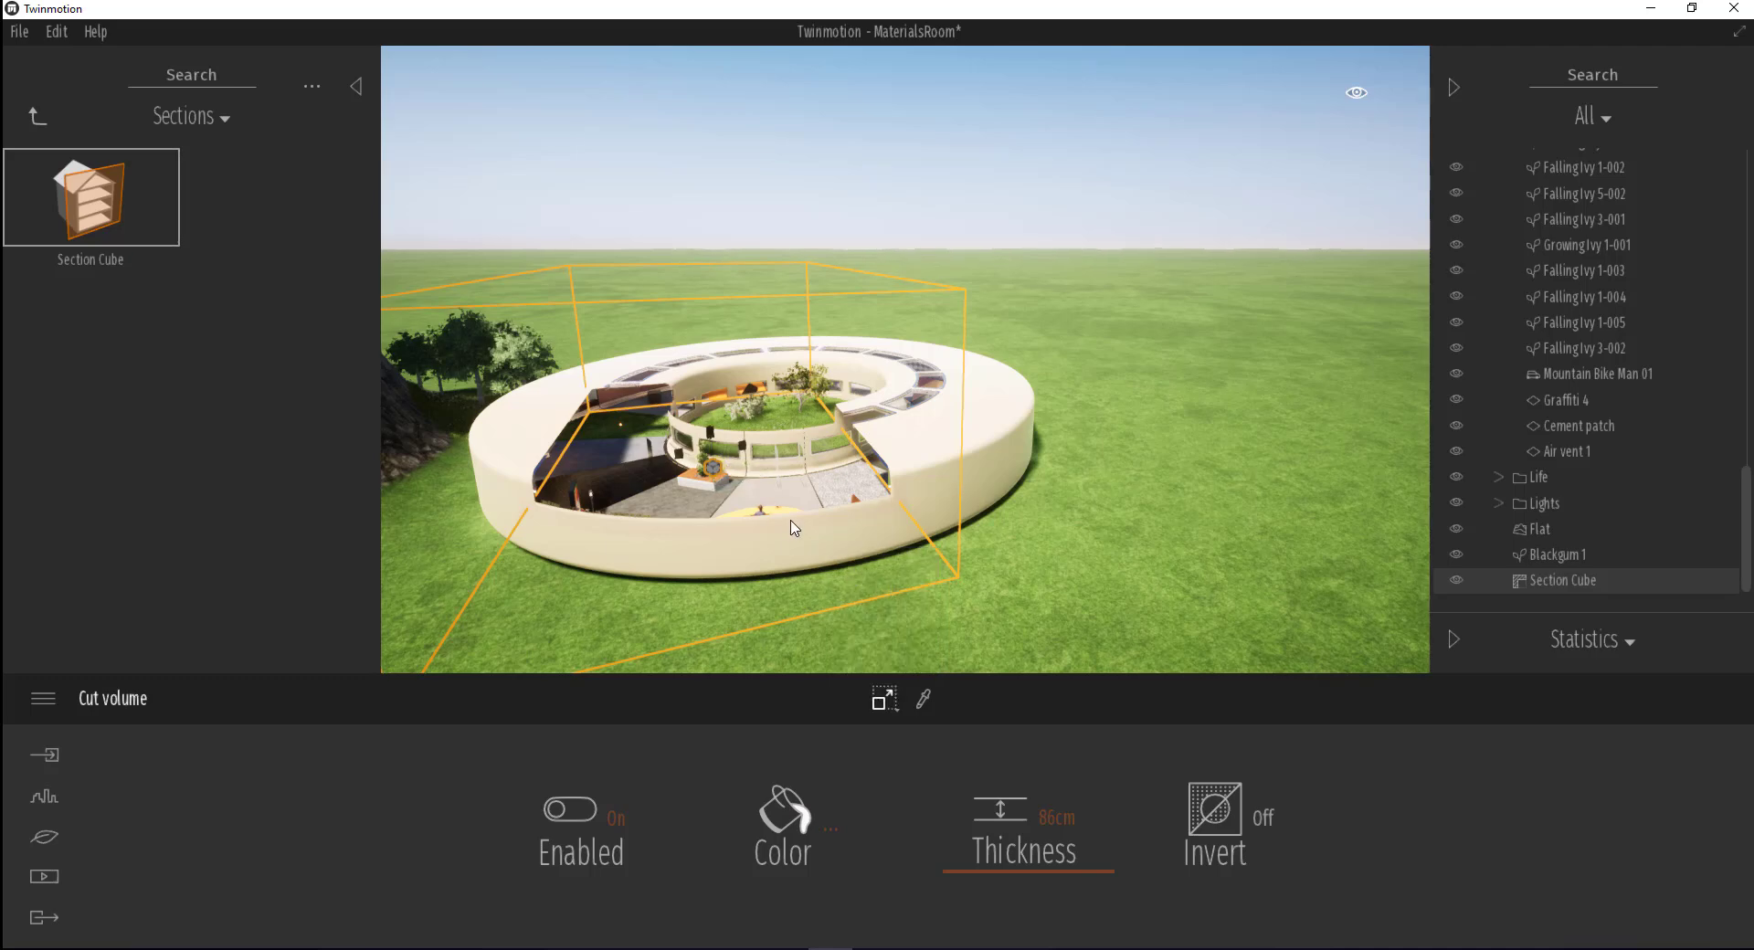
left_click_drag(785, 511, 660, 312)
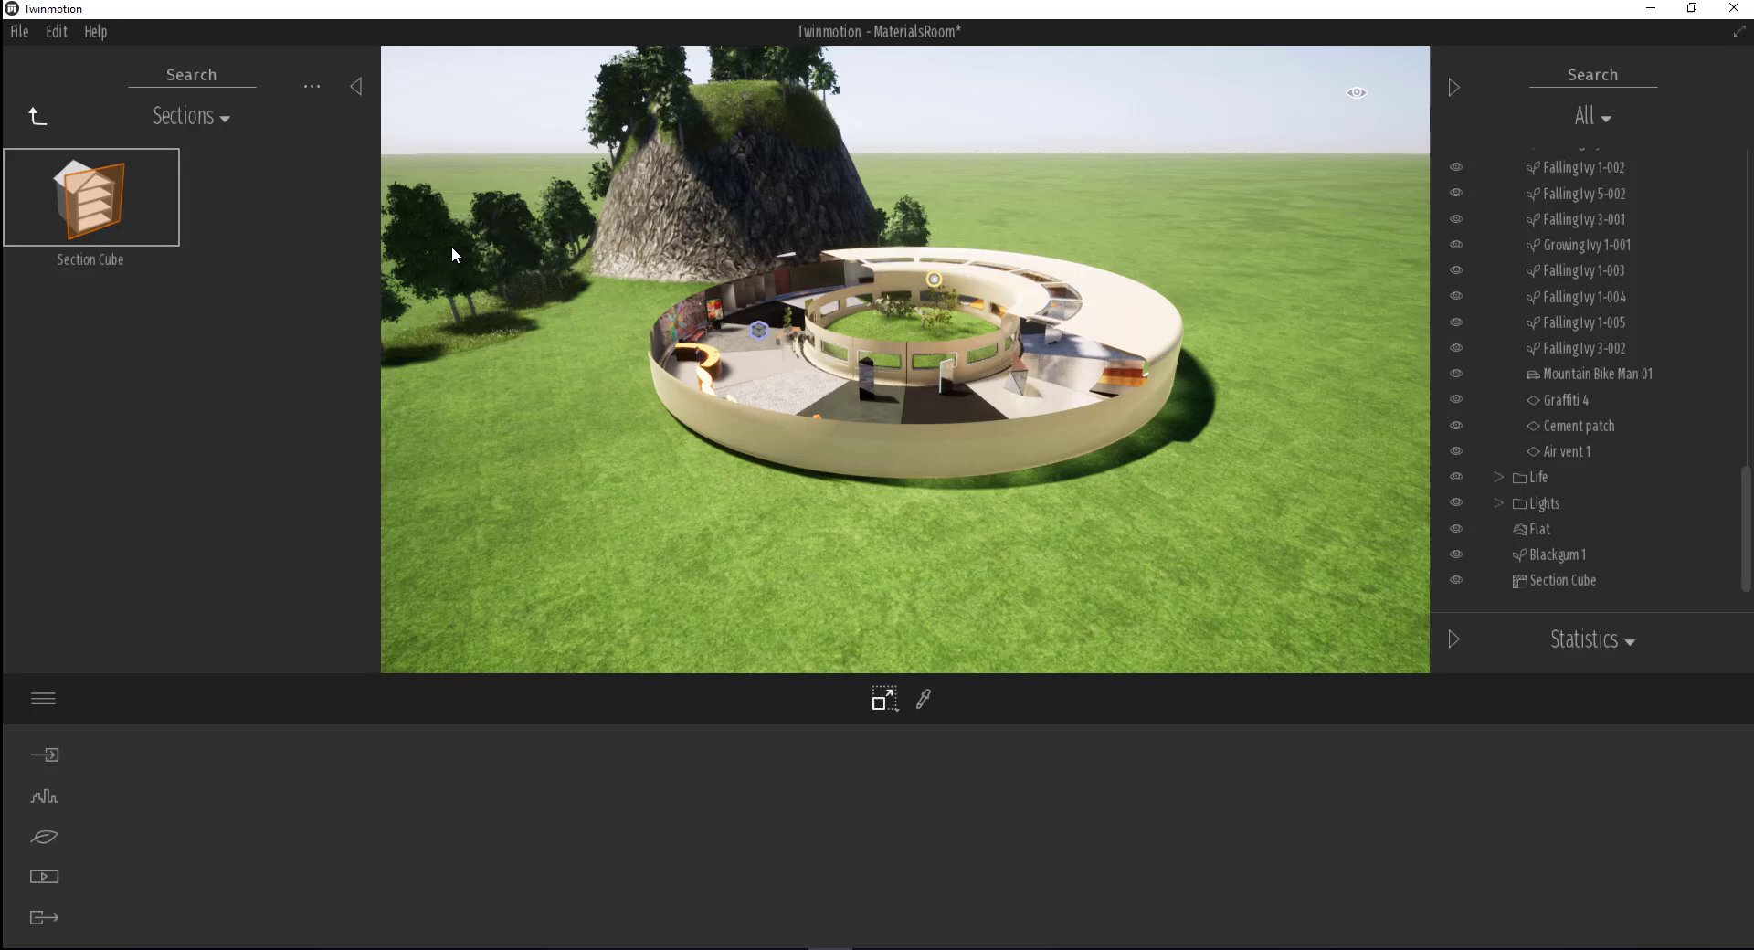
scroll(909, 456, "up", 3)
scroll(909, 429, "up", 3)
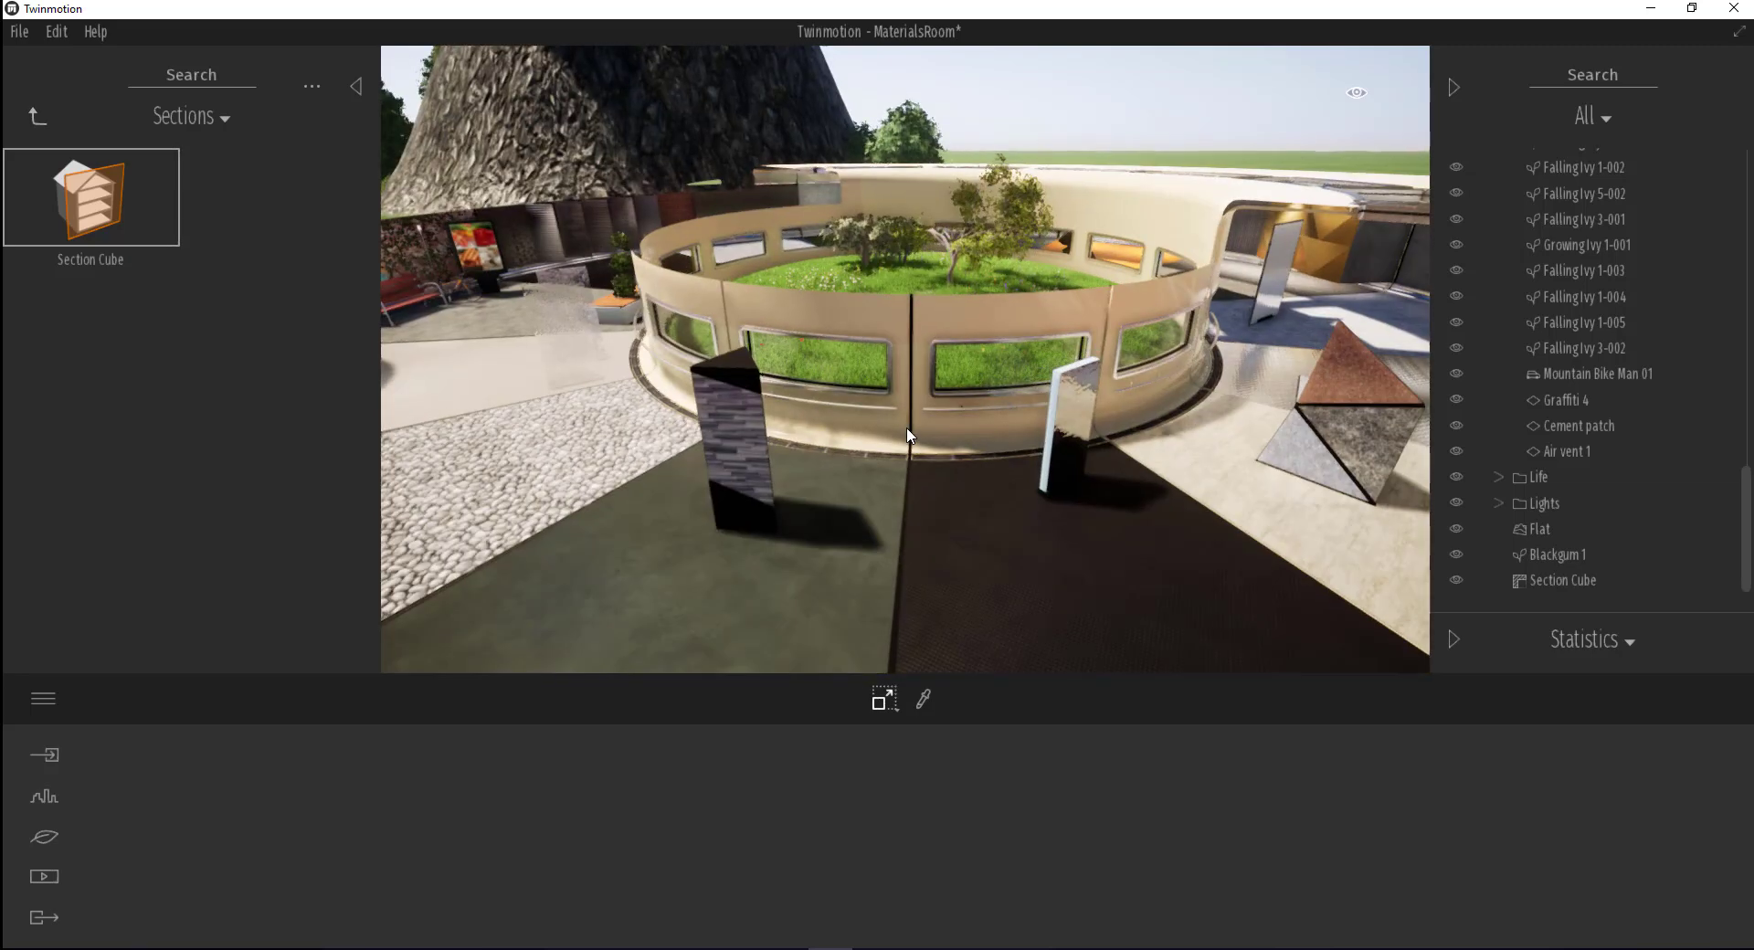
scroll(914, 425, "down", 5)
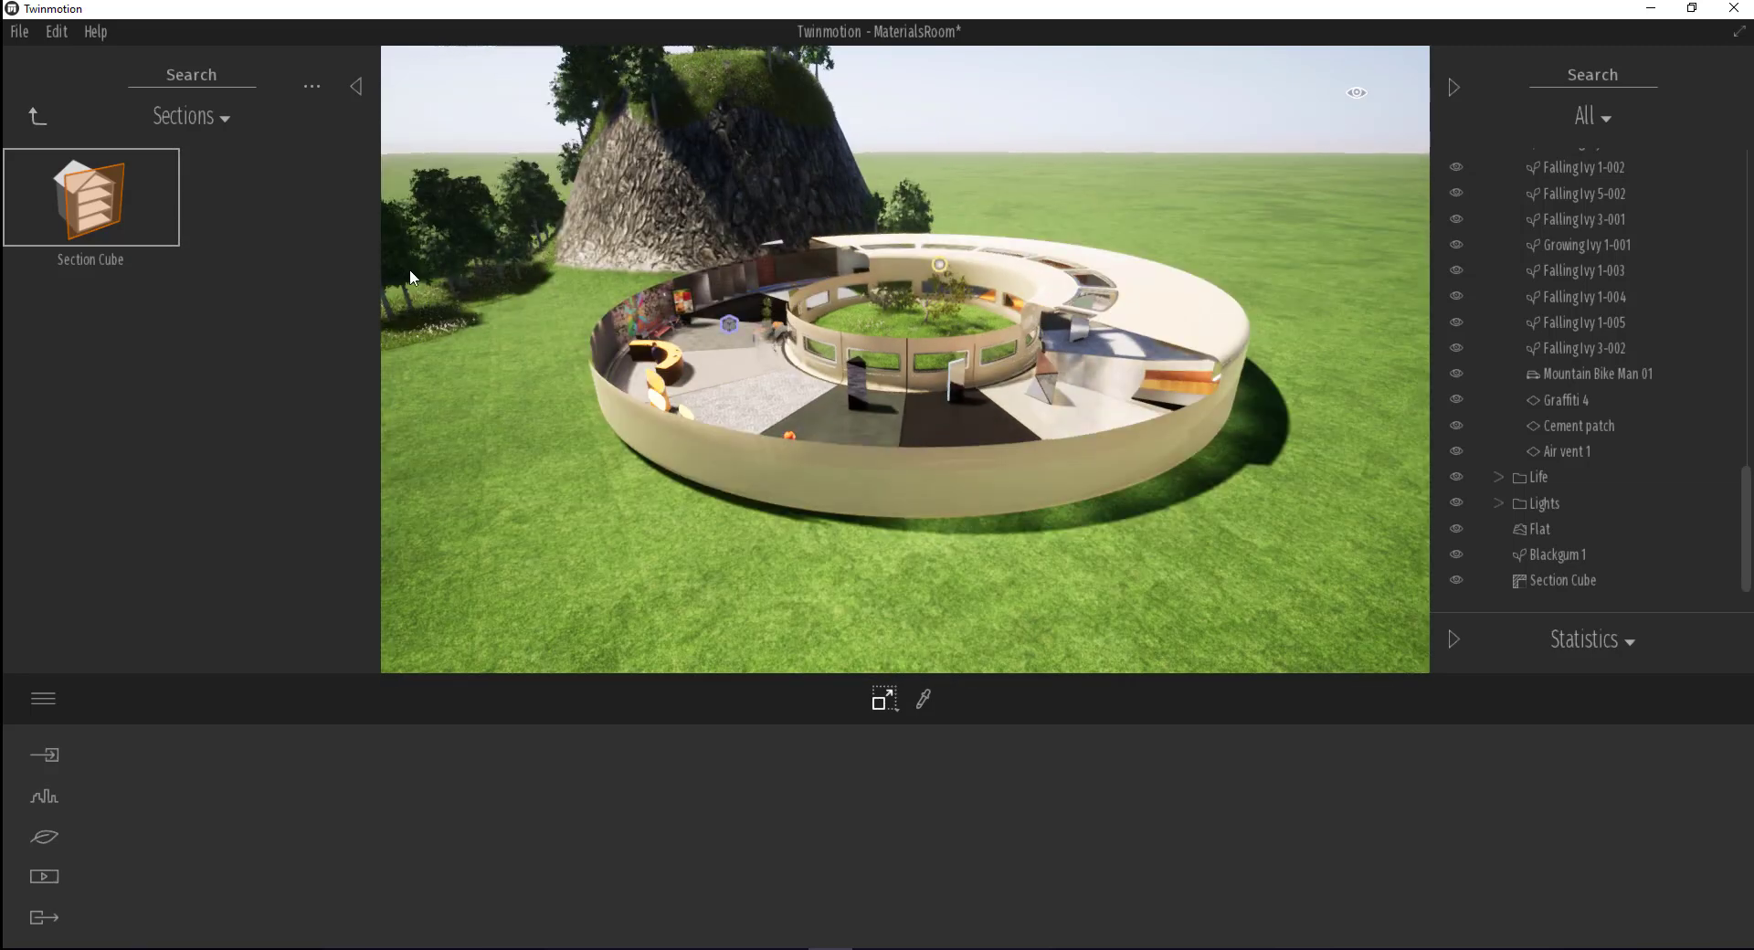
Draw a two-point vehicle path on the grass beside the ring building
left_click(55, 800)
left_click(837, 826)
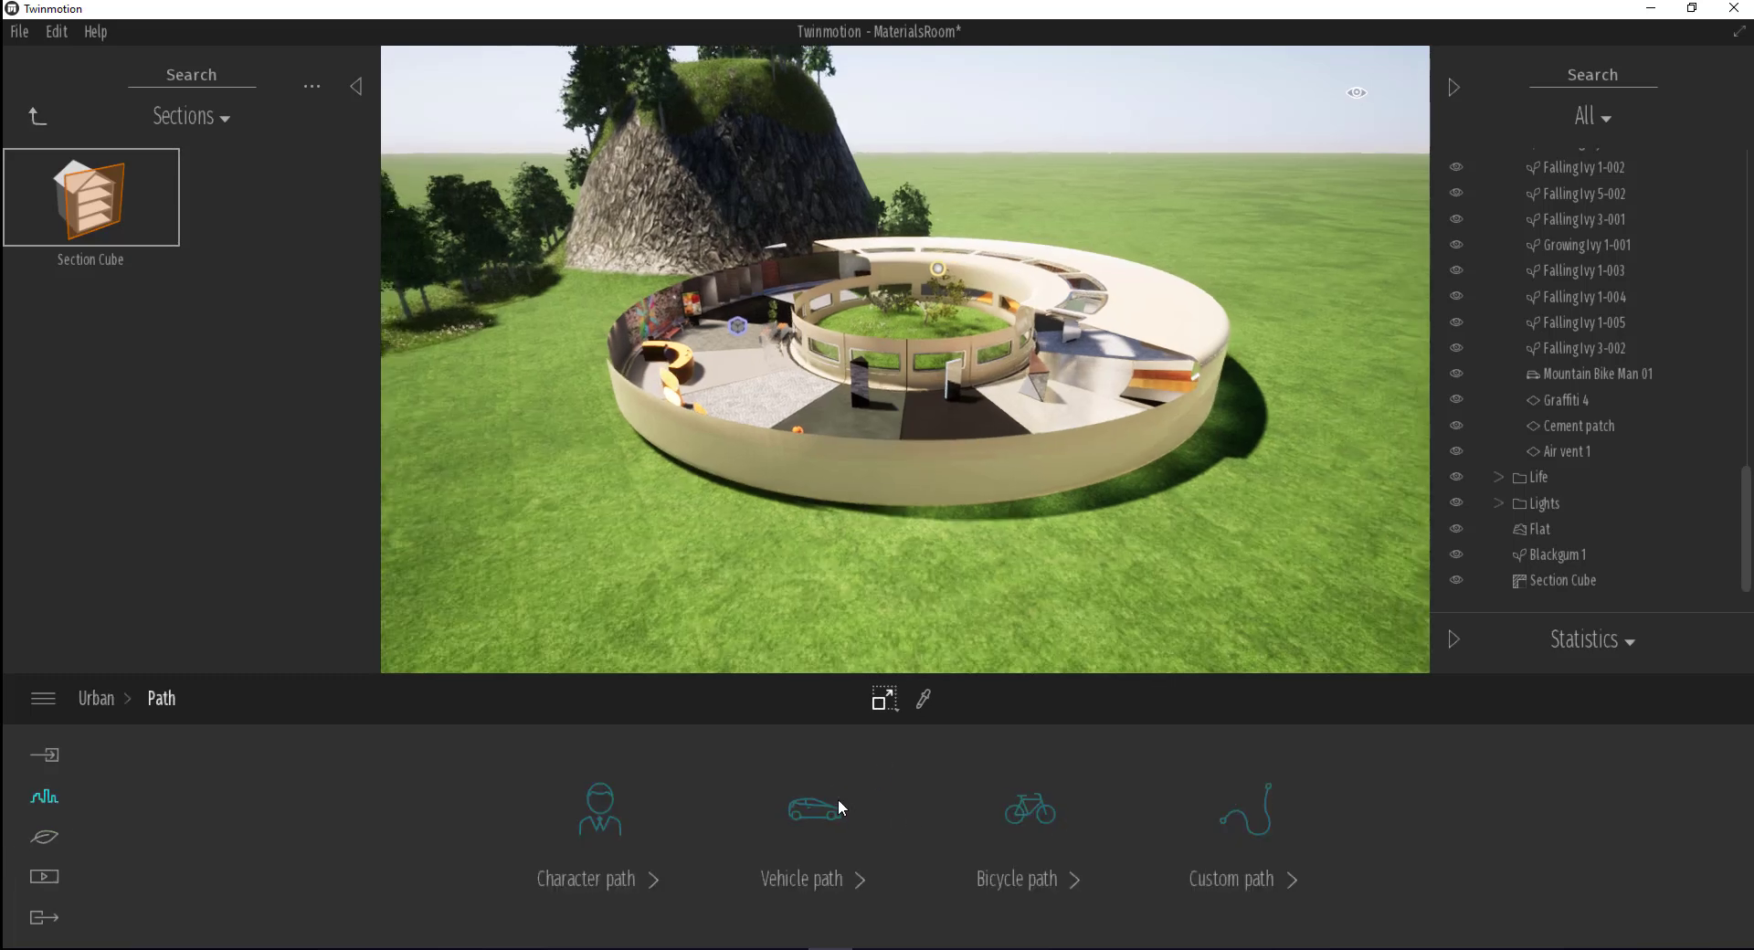
left_click(815, 810)
scroll(920, 513, "down", 2)
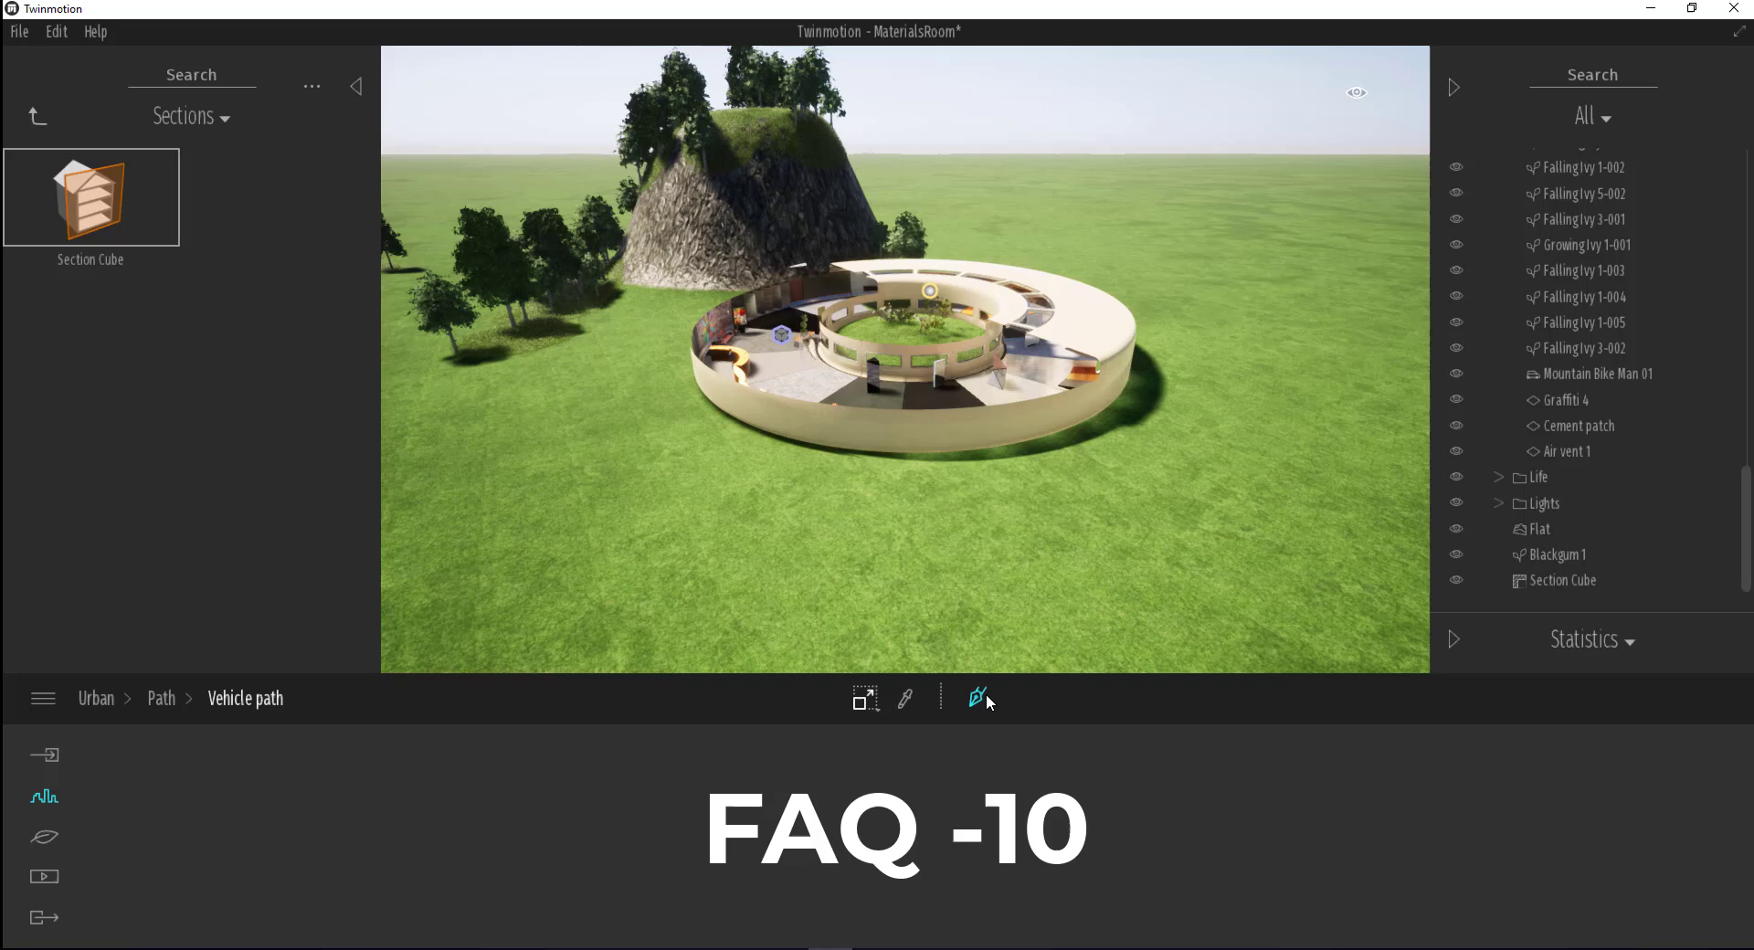
left_click(1183, 424)
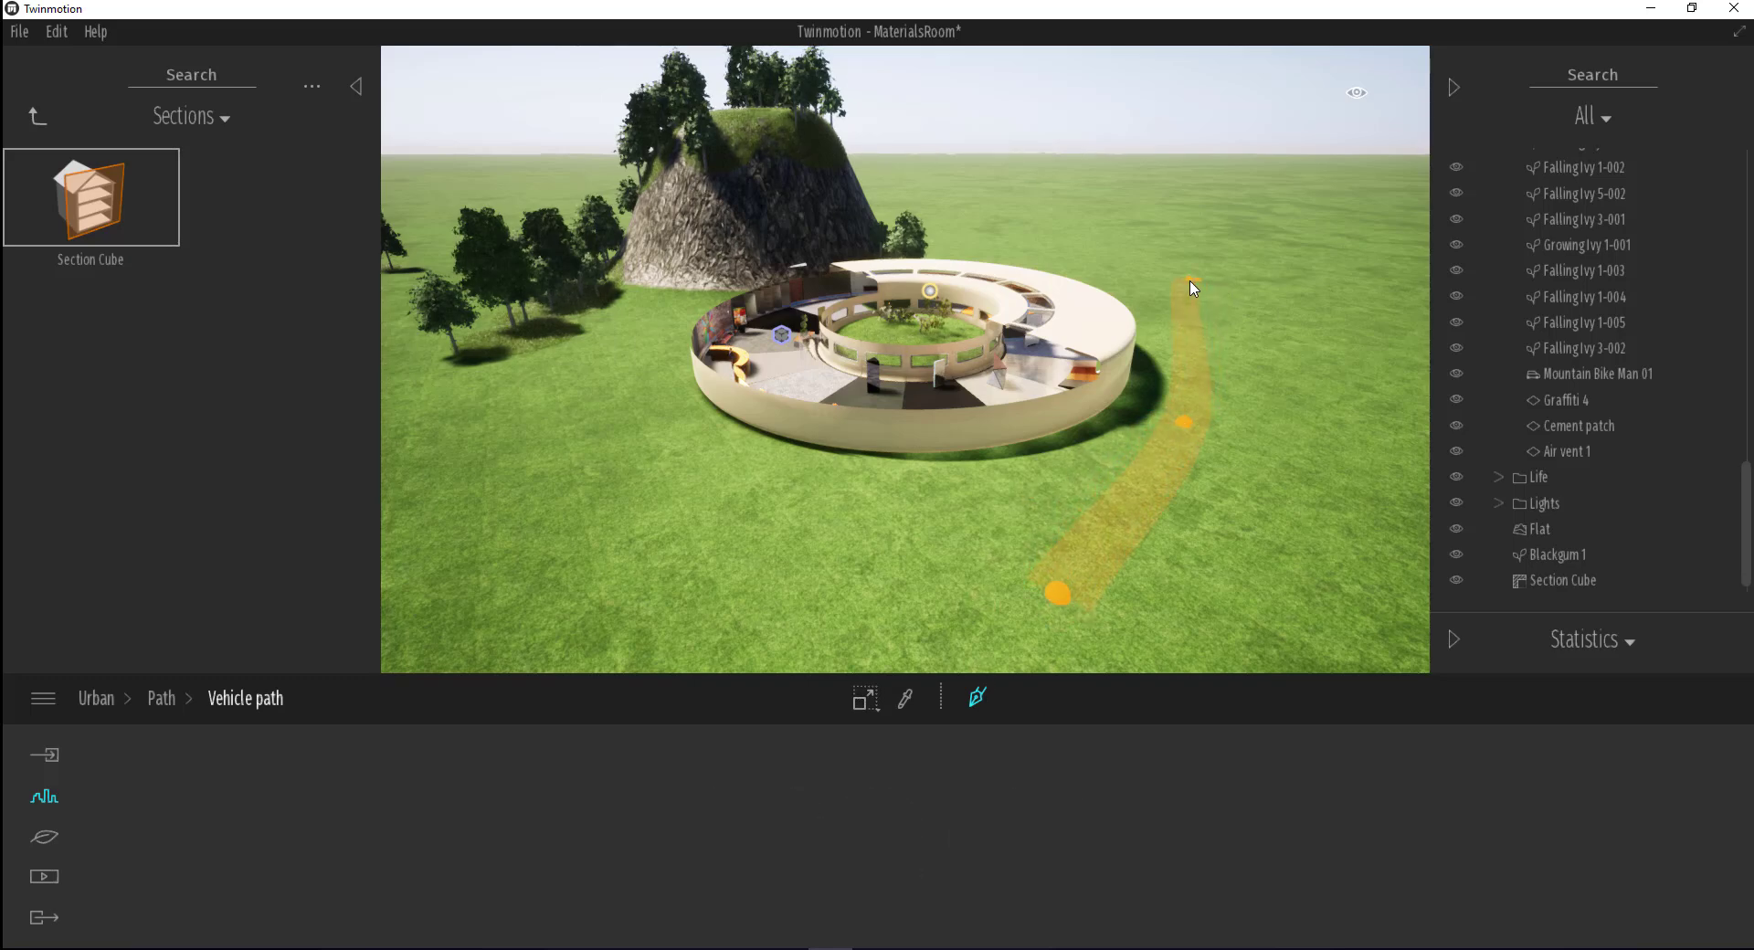
double_click(1192, 283)
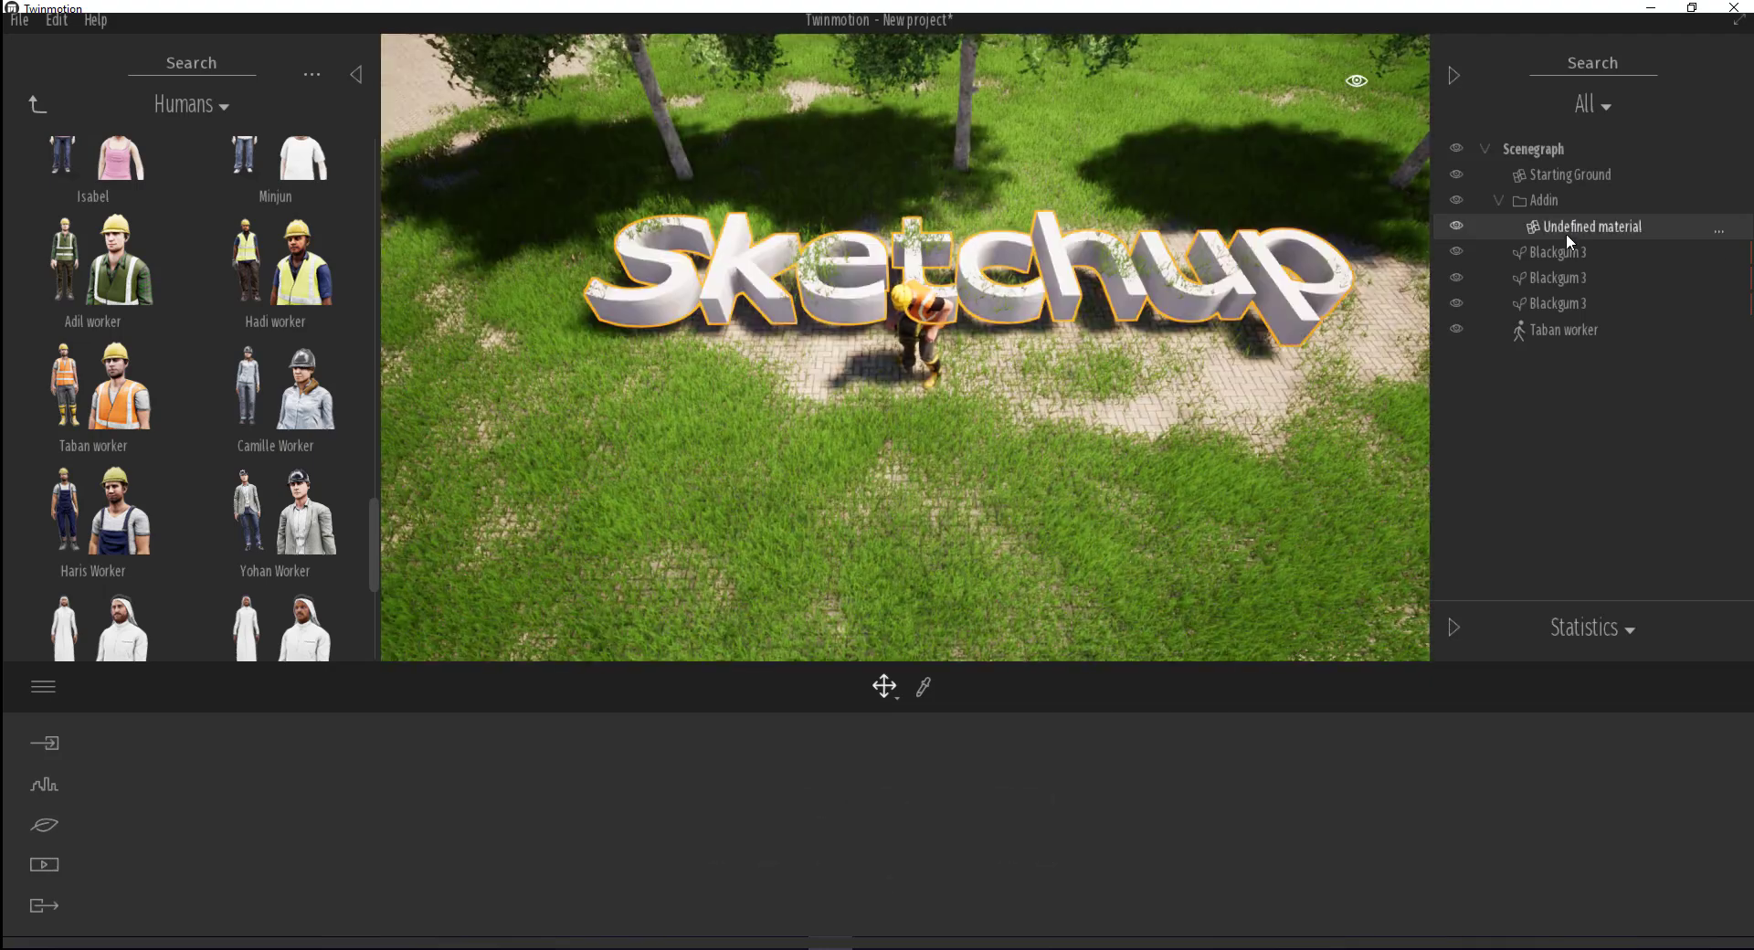
Wrap the Undefined material lettering in a New container and move it under Addin
right_click(1566, 233)
left_click(1535, 249)
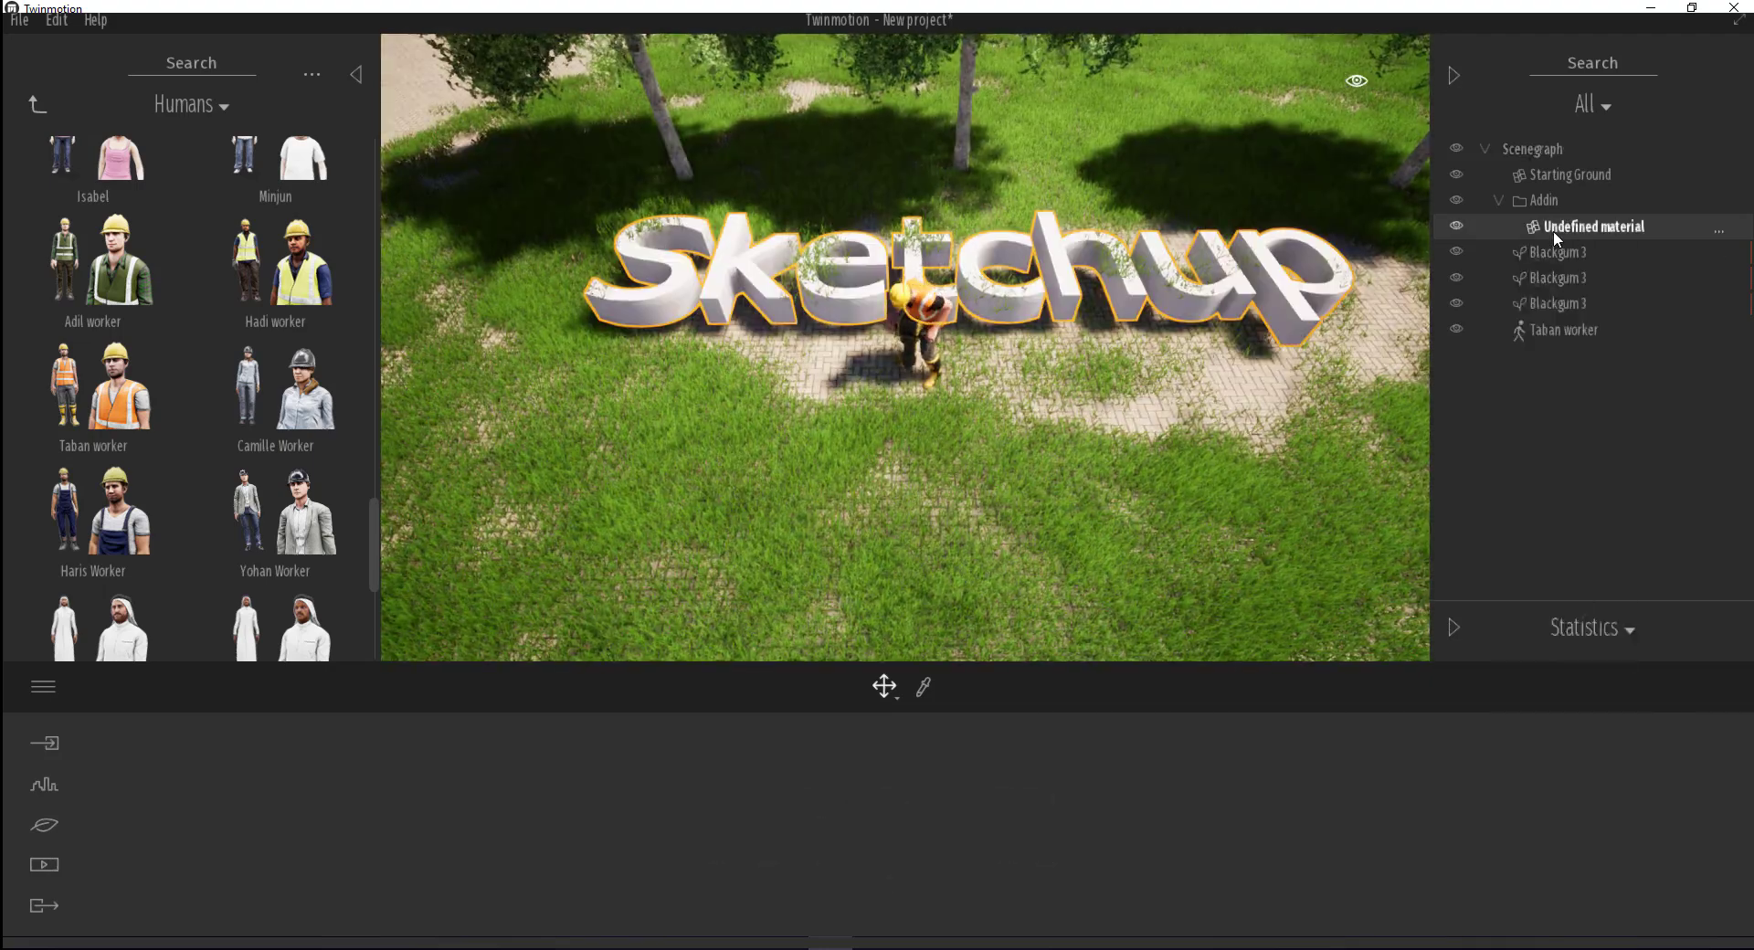
key("Return")
left_click_drag(1573, 252, 1582, 227)
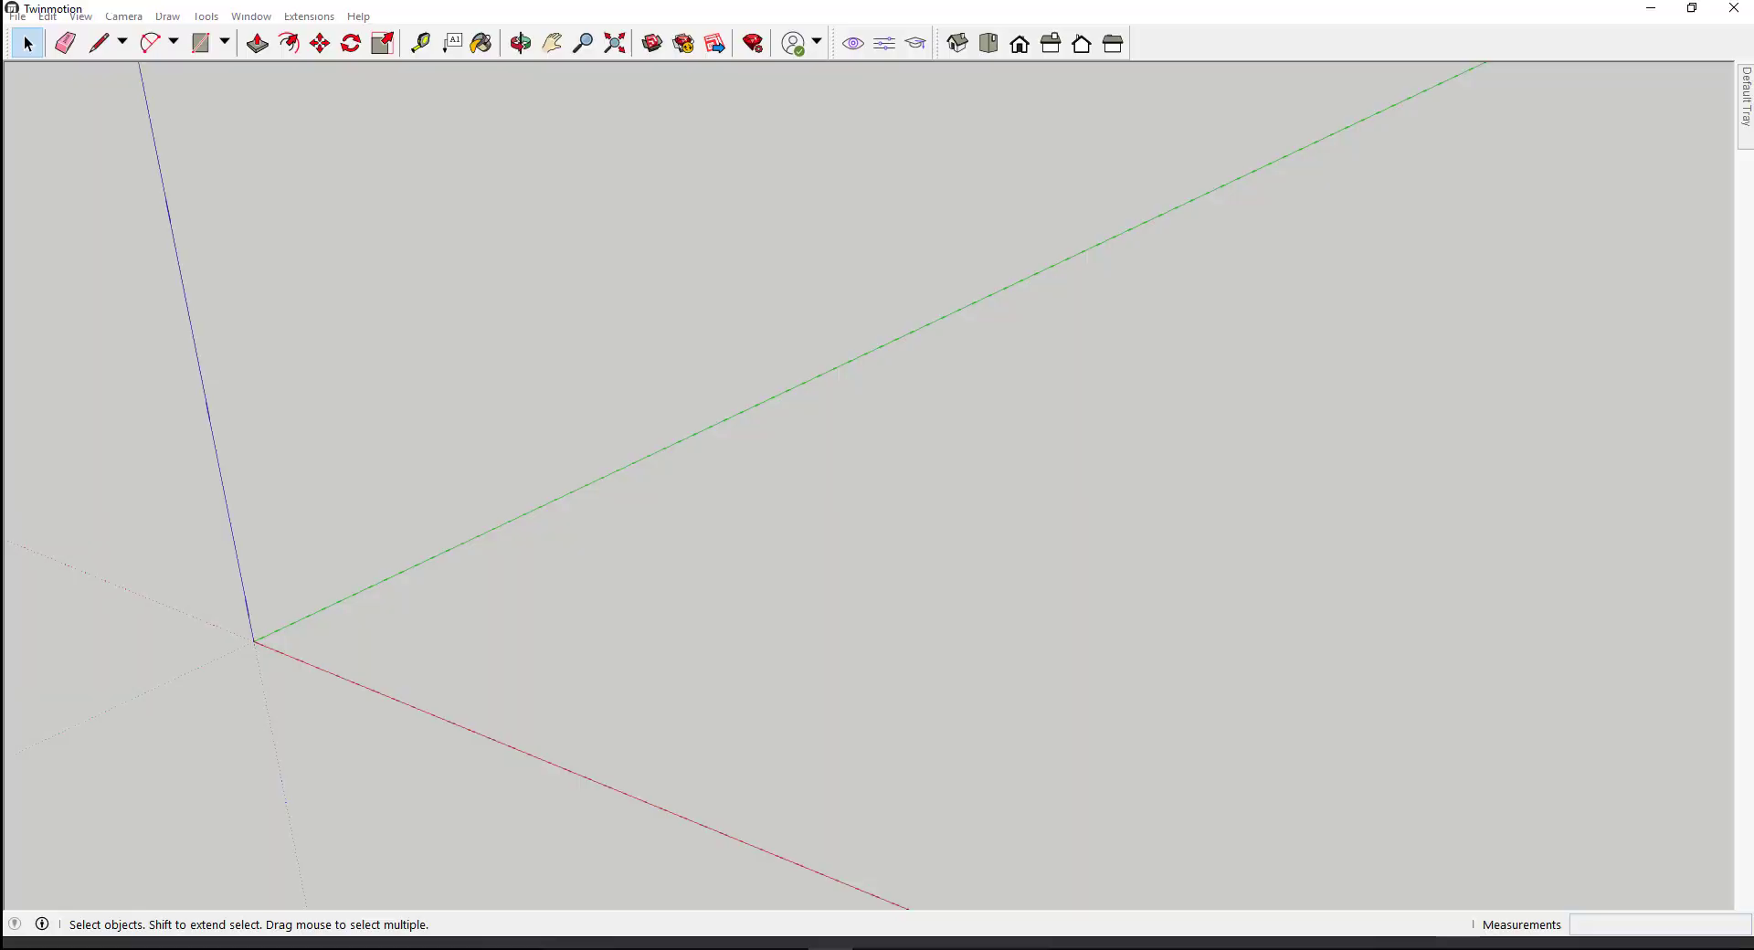
Create 3D Text reading 'Sketchup', place it near the origin, and start scaling it
left_click(205, 16)
left_click(55, 370)
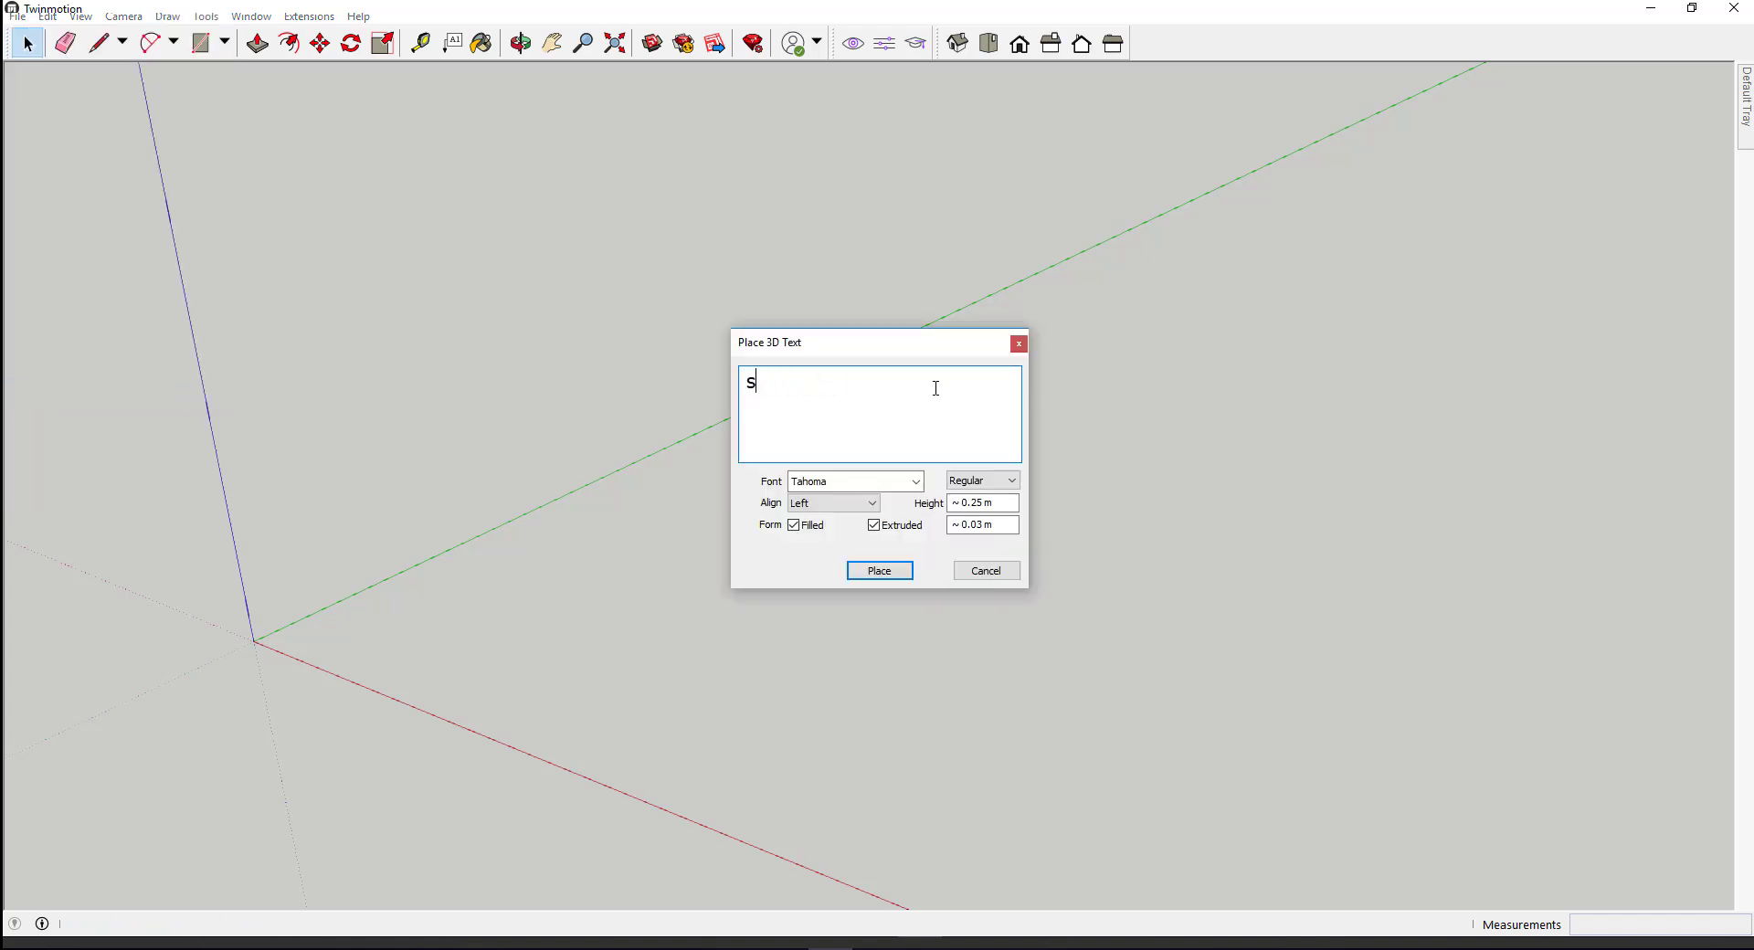
left_click(878, 571)
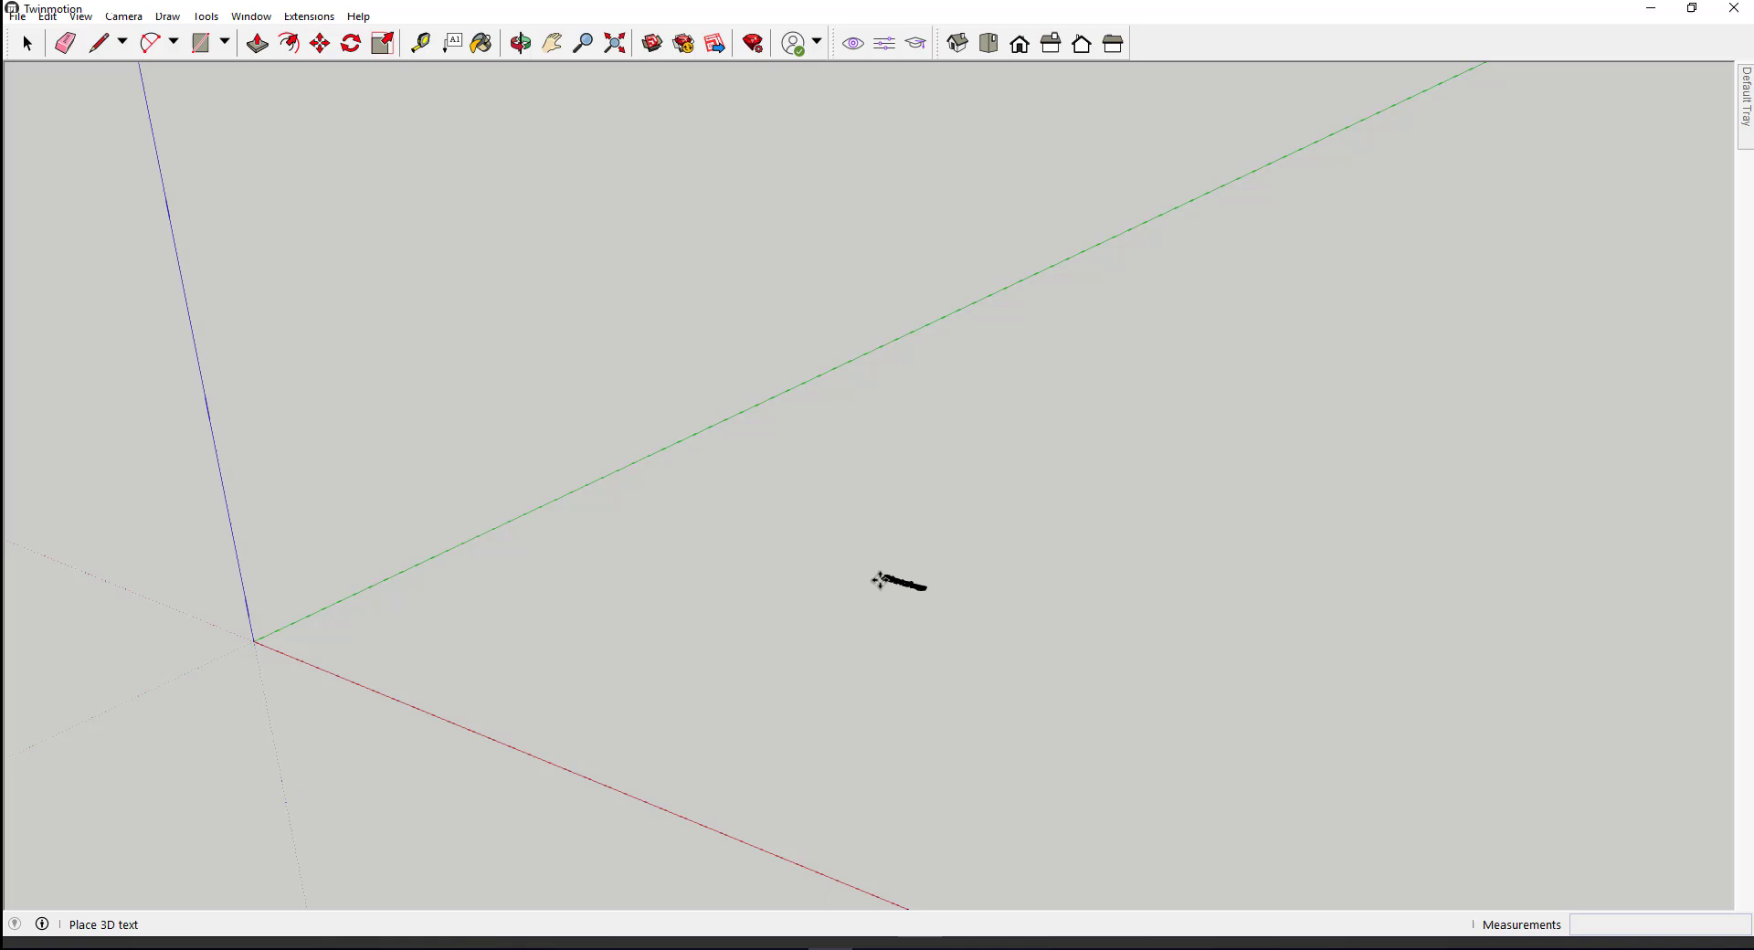
left_click(461, 605)
scroll(466, 606, "up", 5)
scroll(457, 567, "up", 3)
scroll(743, 688, "down", 3)
key("s")
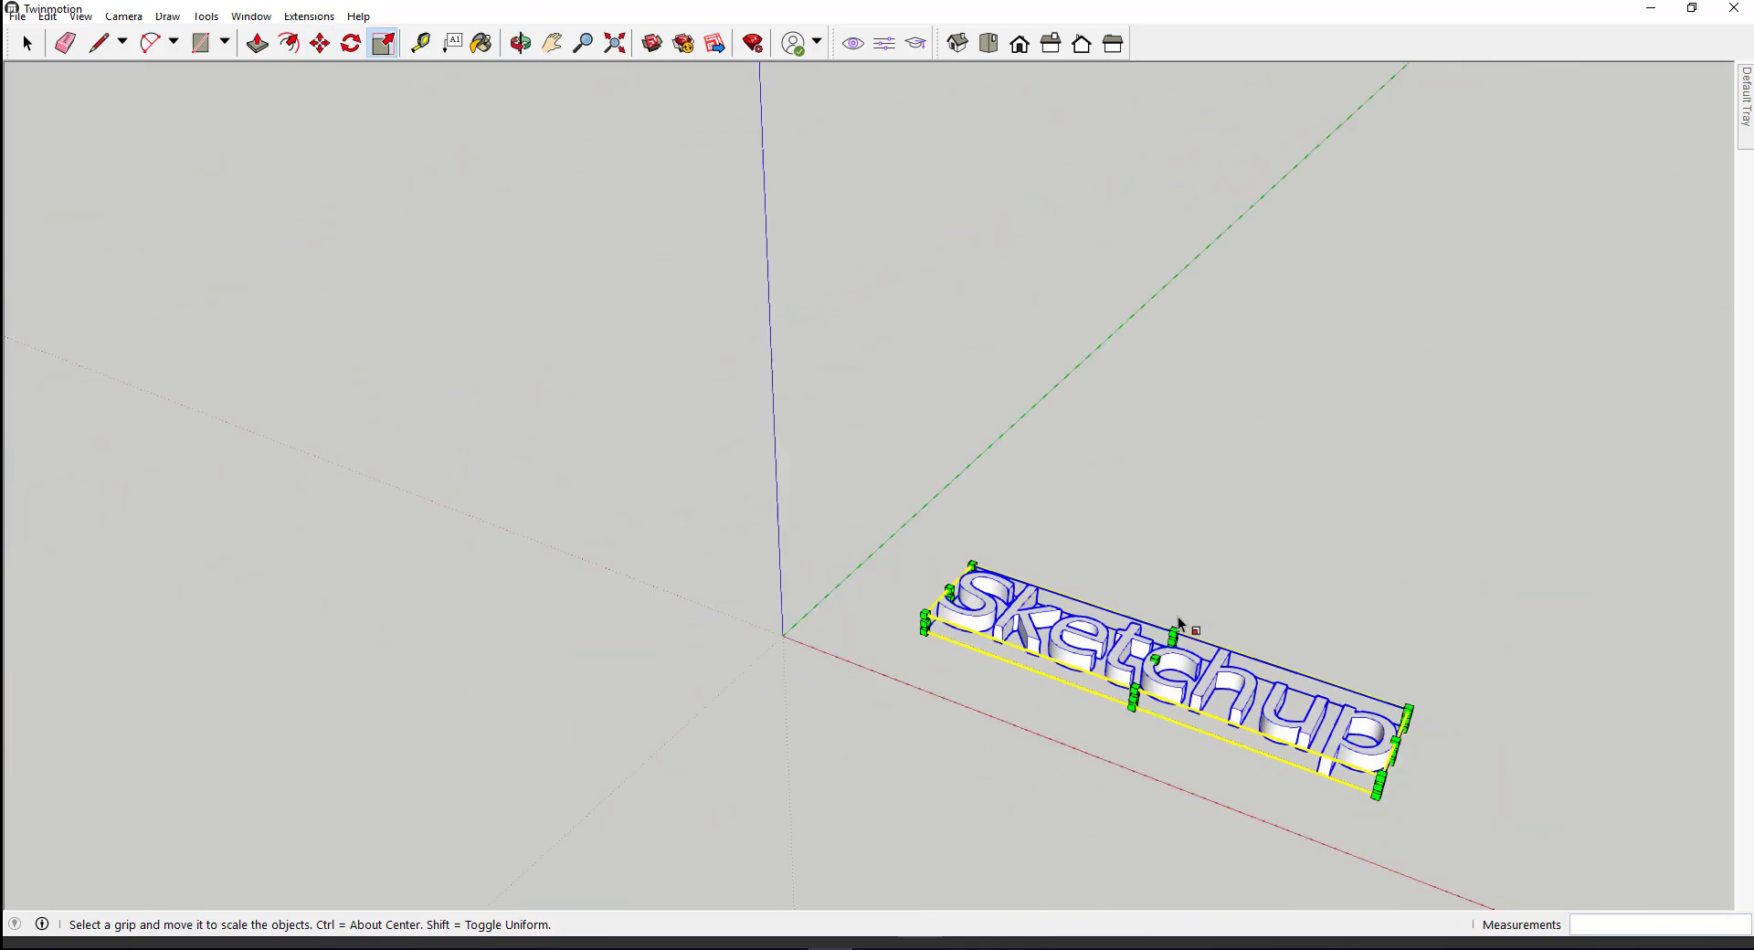
Inspect the lettering from a near top-down view, then dismiss Twinmotion's tree copy options
mouse_move(1177, 616)
middle_mouse_down()
mouse_move(882, 654)
mouse_move(1239, 649)
middle_mouse_up()
middle_click_drag(999, 658, 733, 128, "shift")
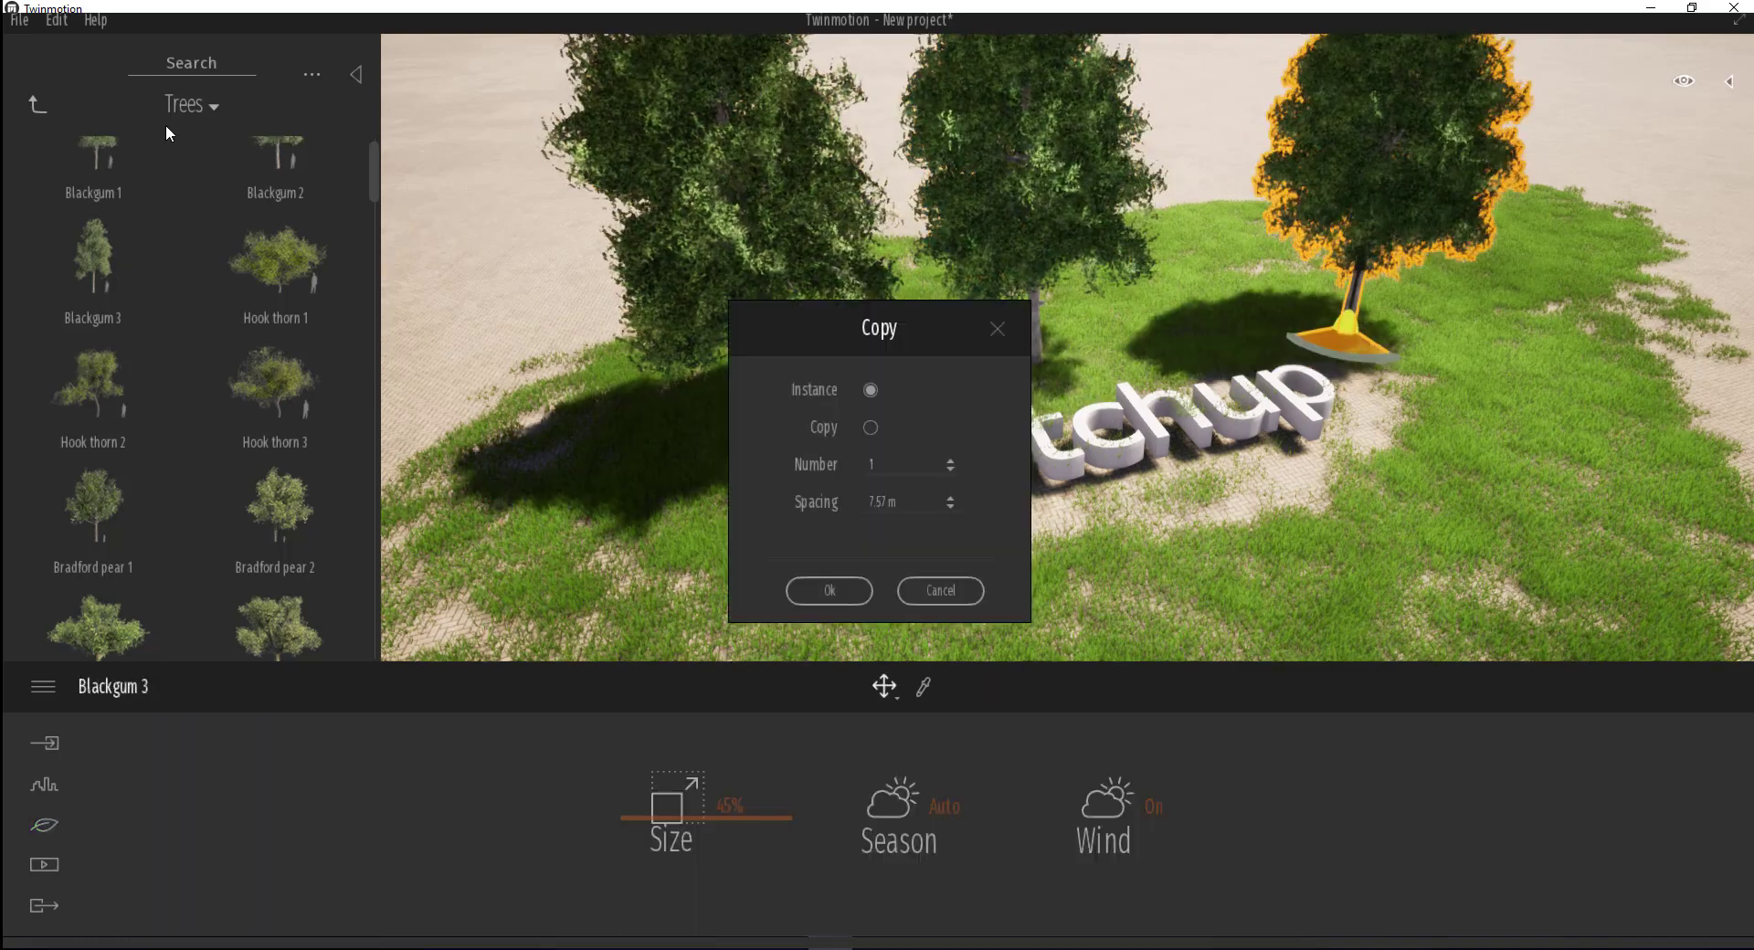
left_click(37, 105)
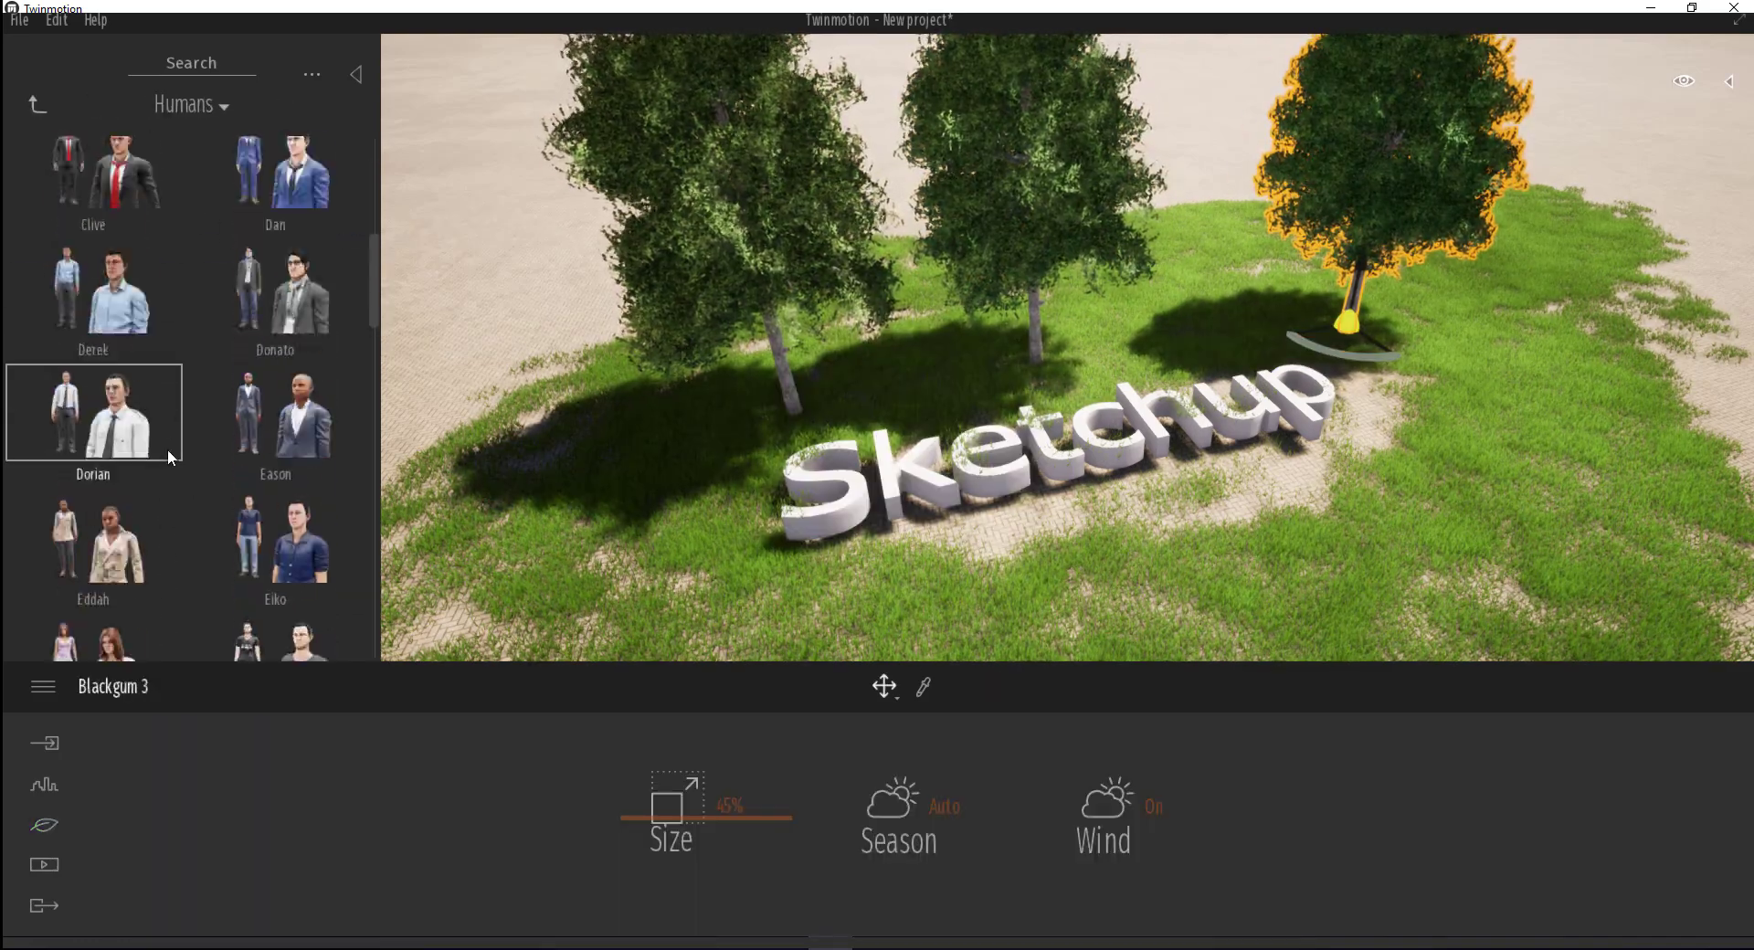
scroll(167, 448, "down", 5)
scroll(168, 448, "down", 5)
left_click_drag(93, 393, 990, 482)
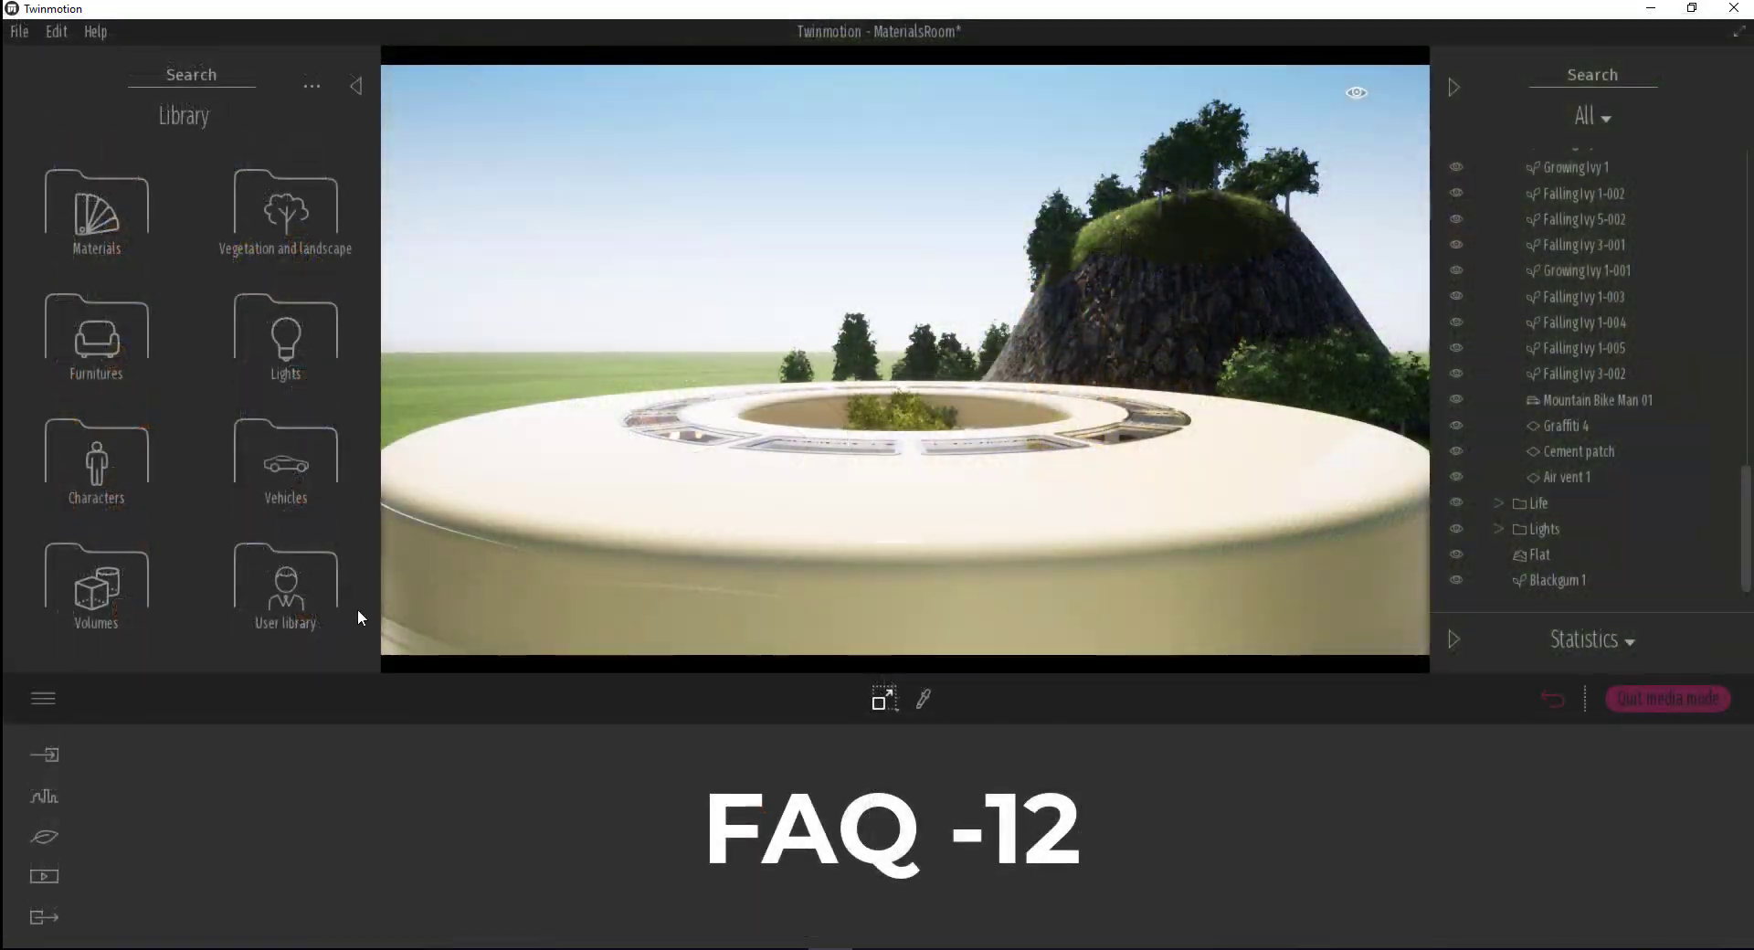
left_click(316, 579)
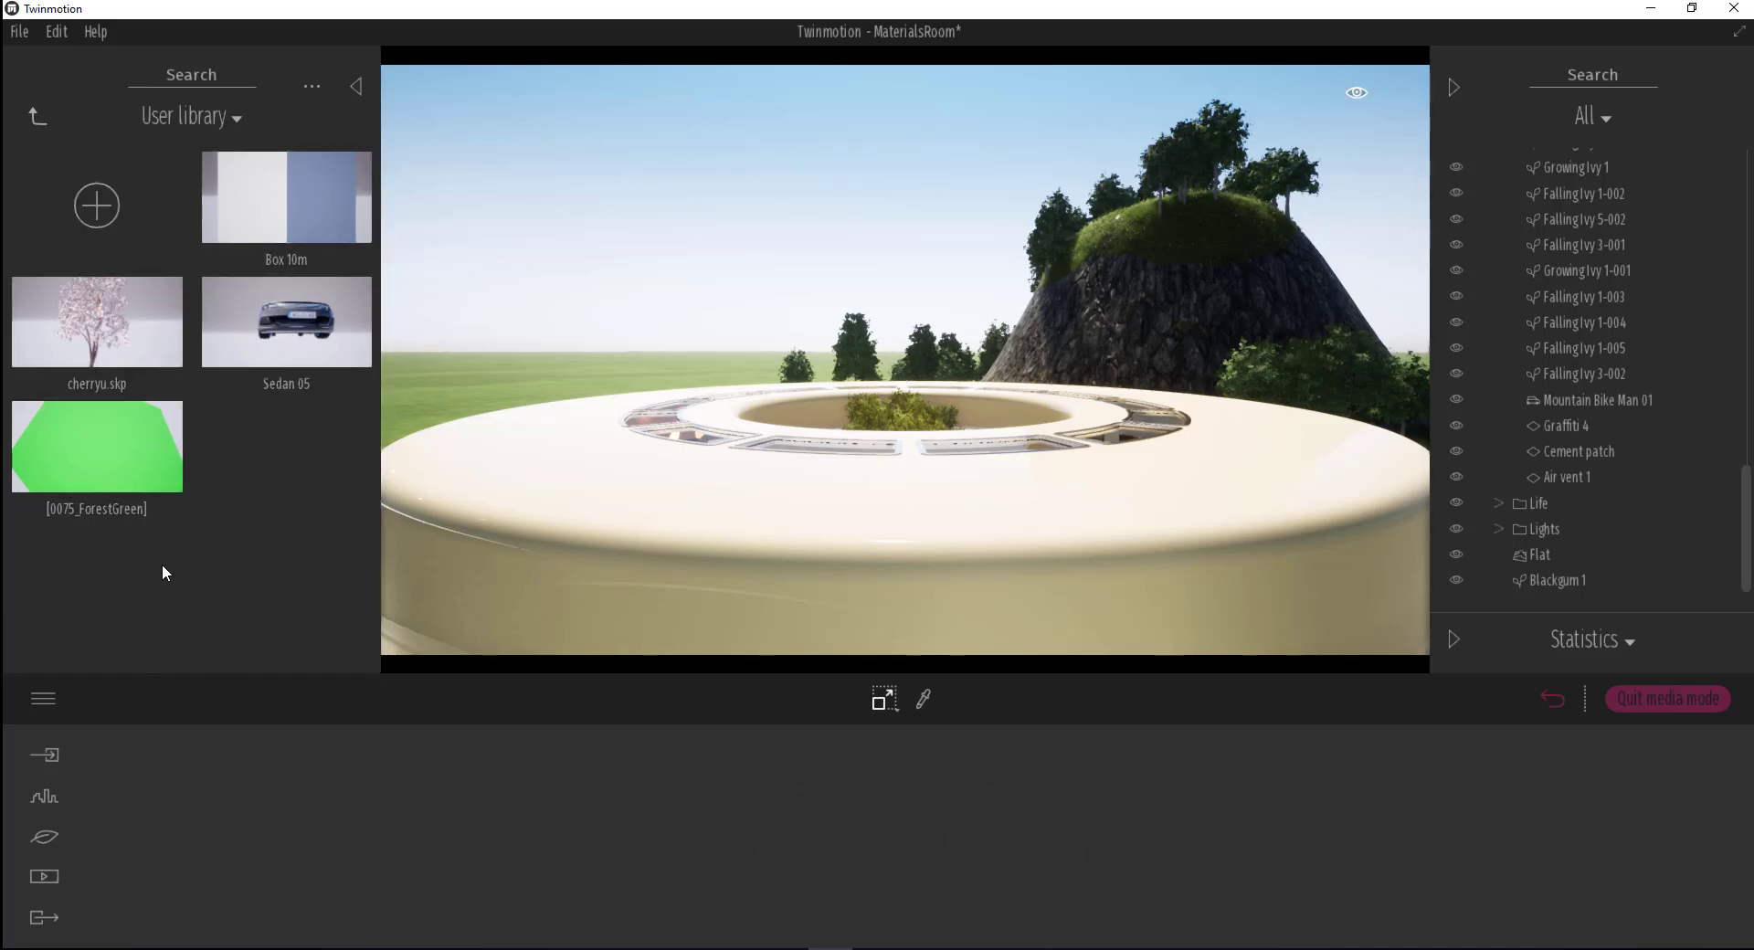
left_click(36, 119)
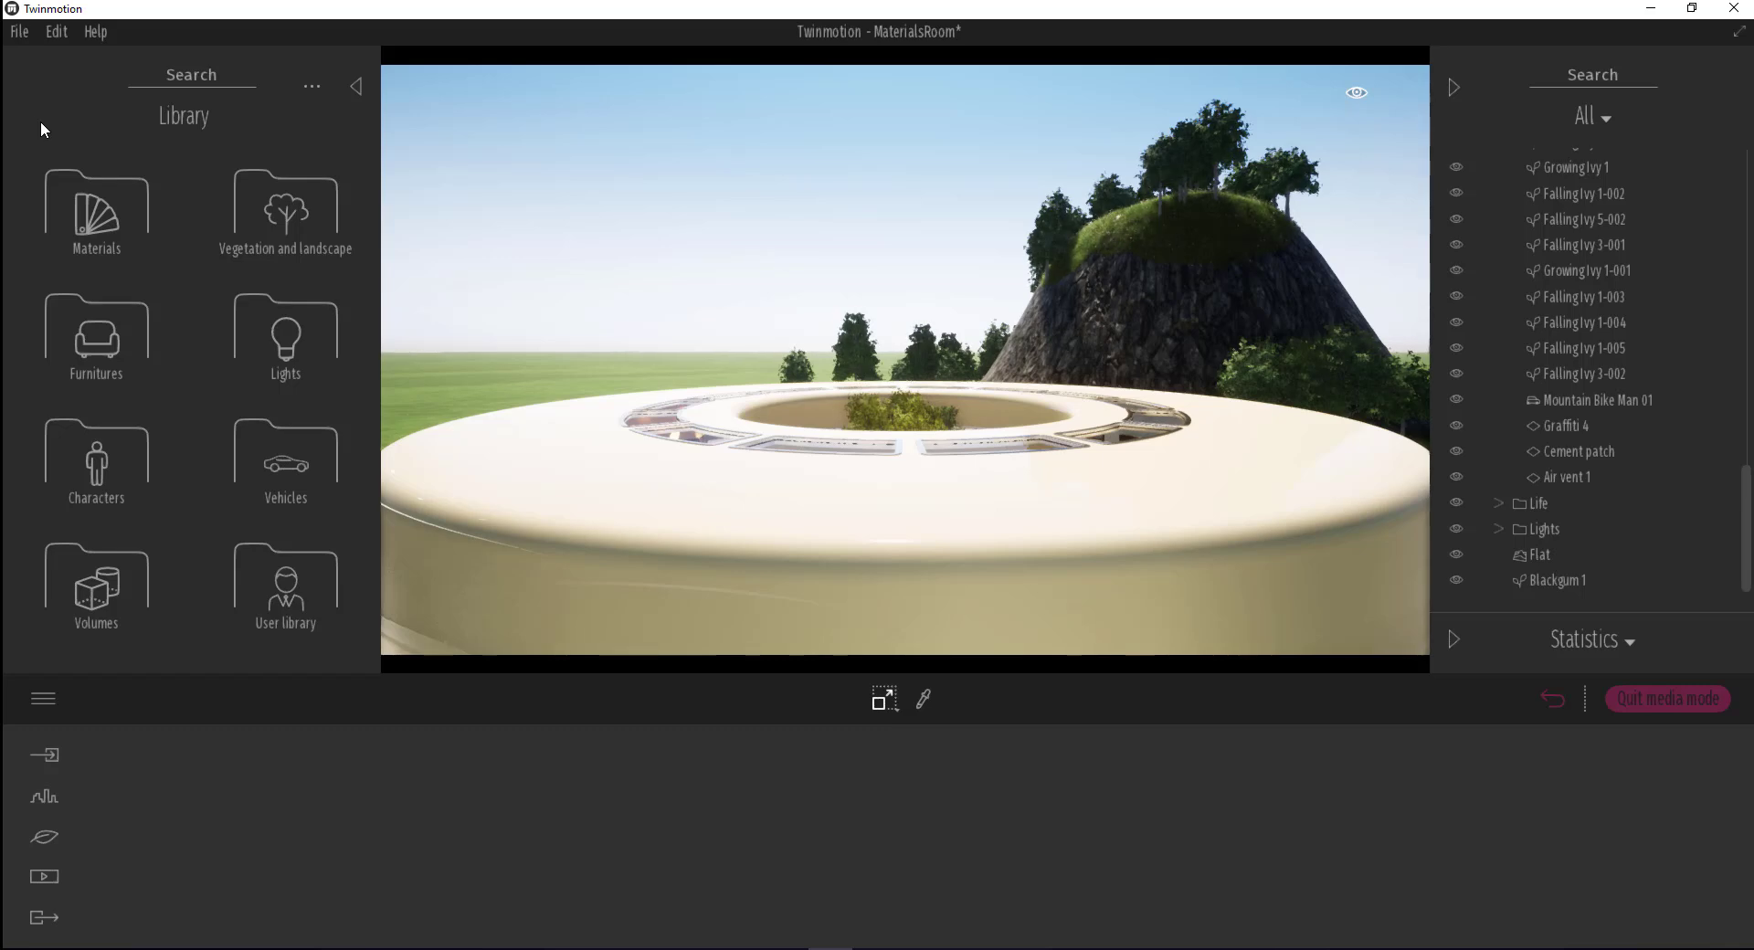
Expand Custom paths in Preferences to reveal the User library folder location
left_click(60, 33)
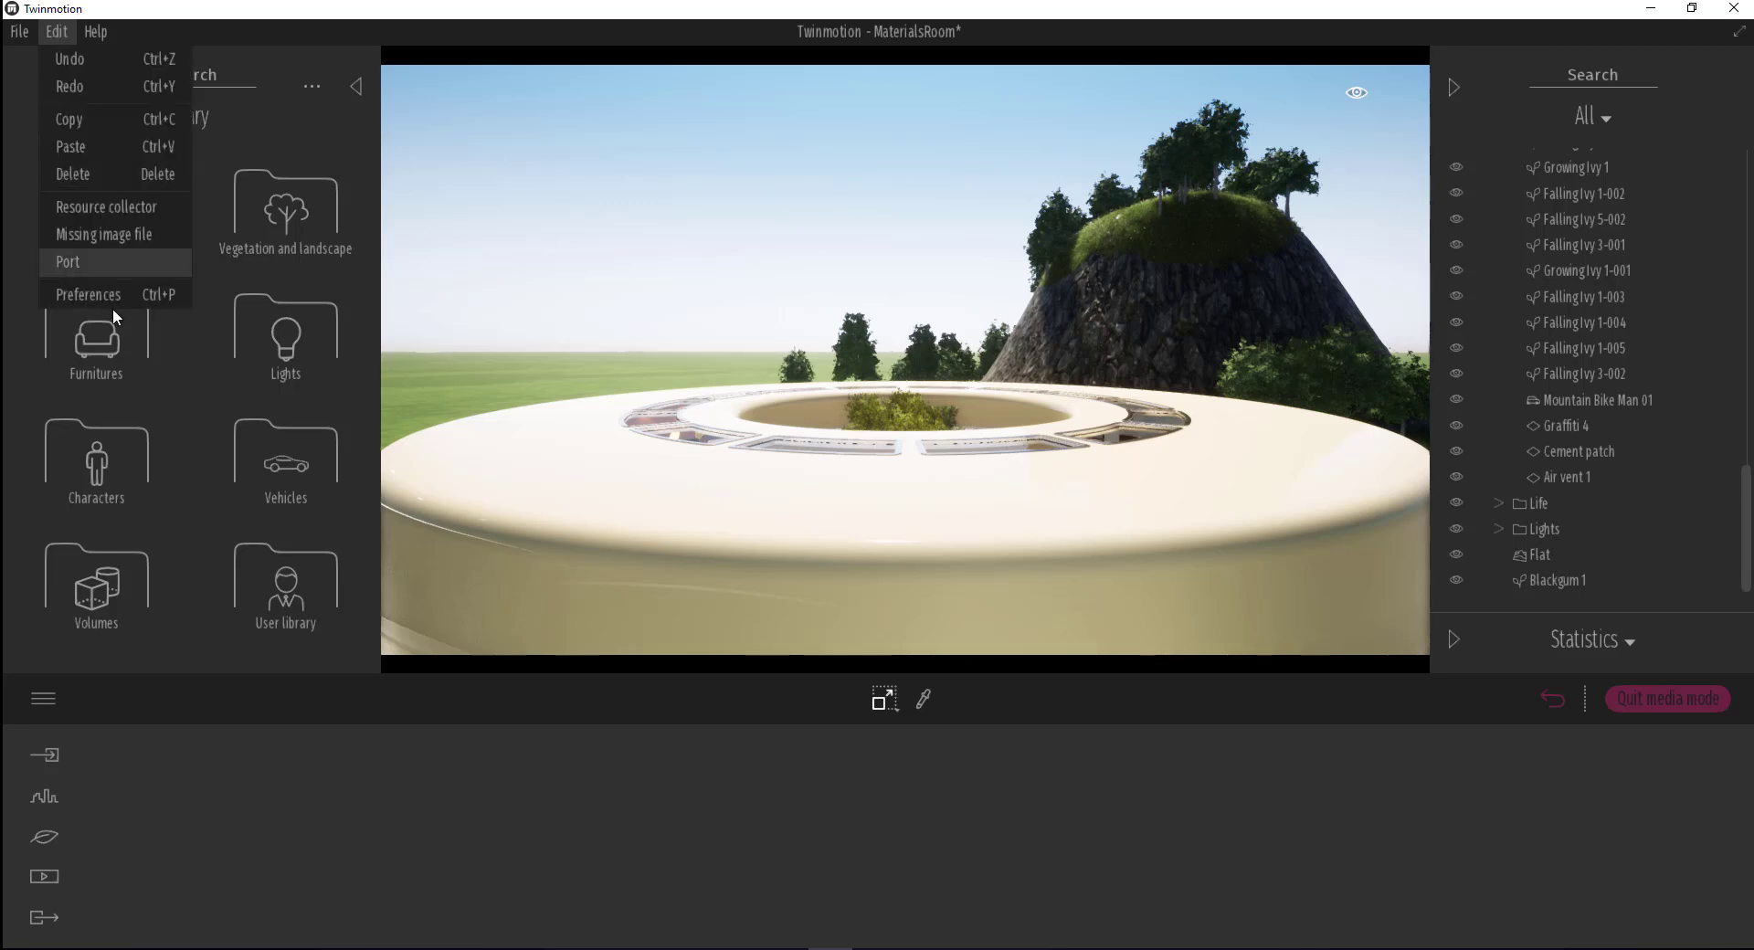
left_click(84, 298)
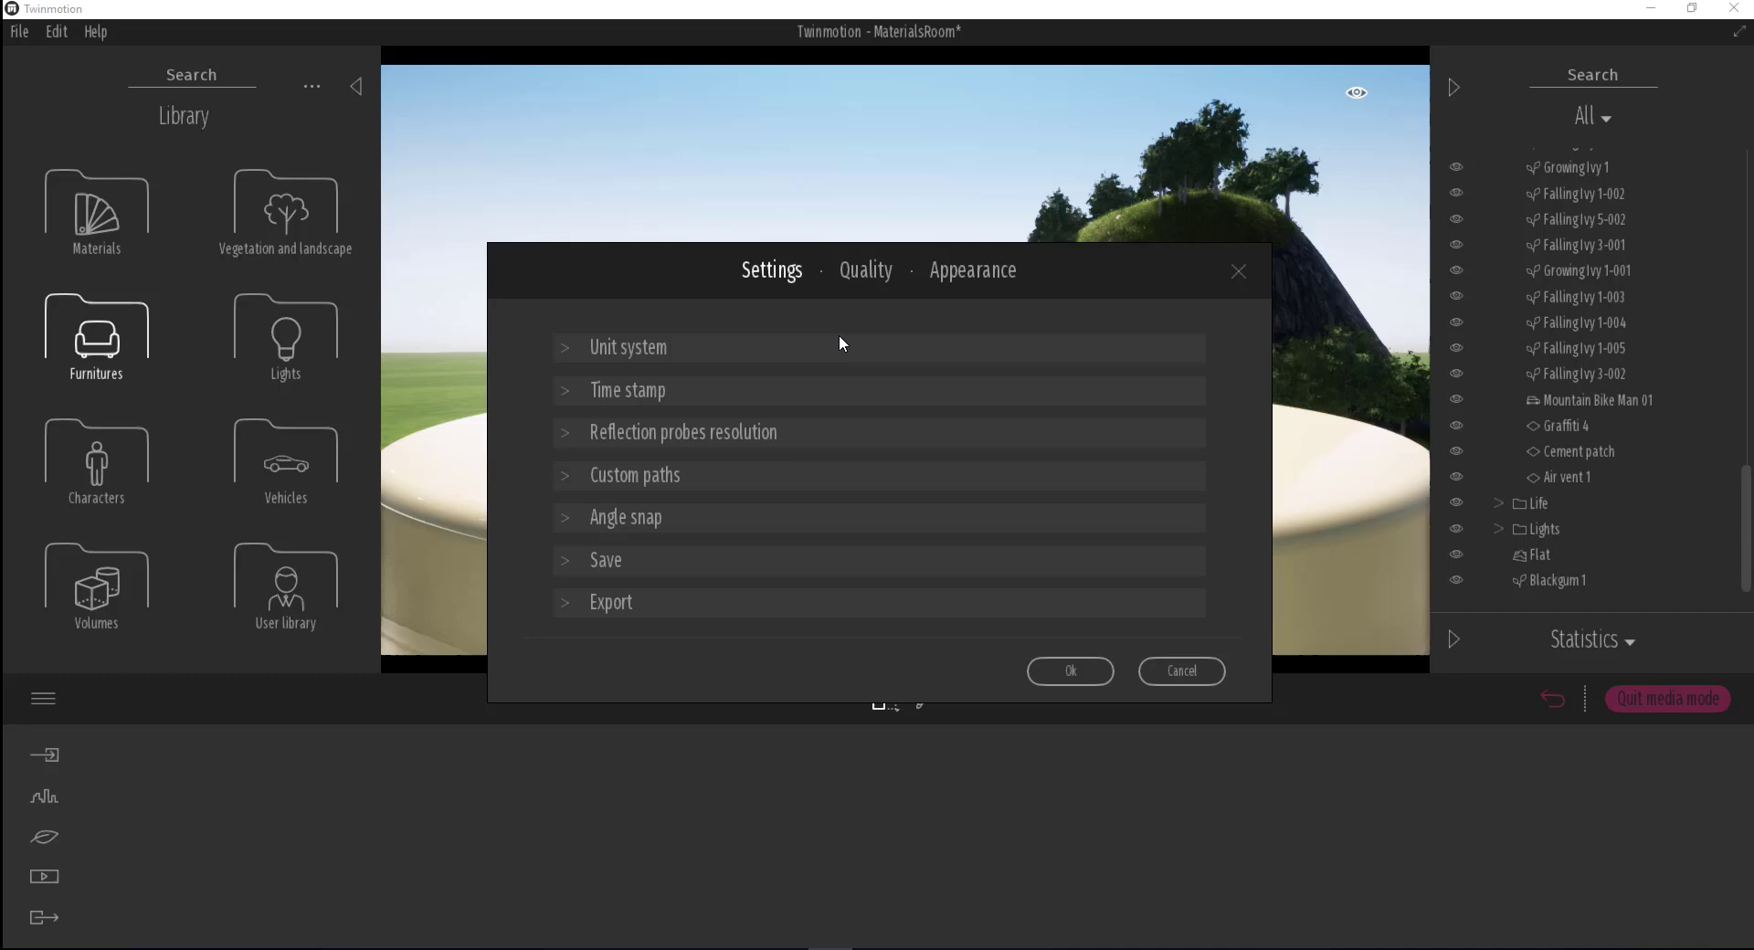
left_click(582, 482)
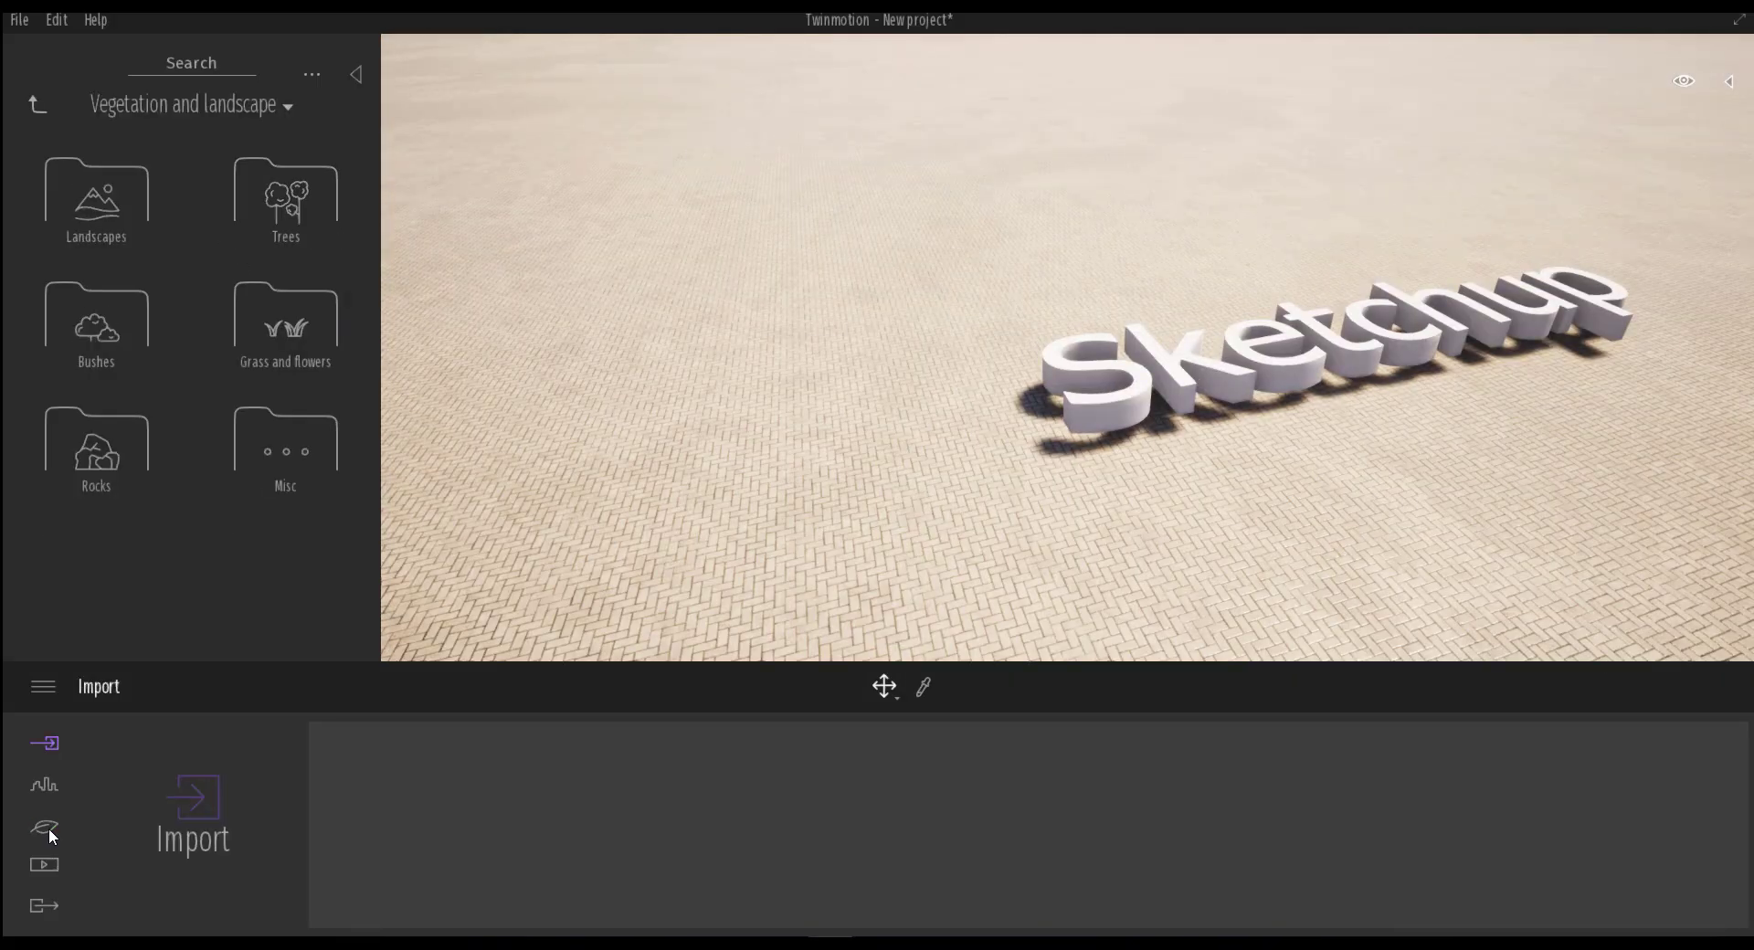
Discard the save and load Hook thorn 3, Bradford pear 1 and 2 into the vegetation palette
left_click(44, 825)
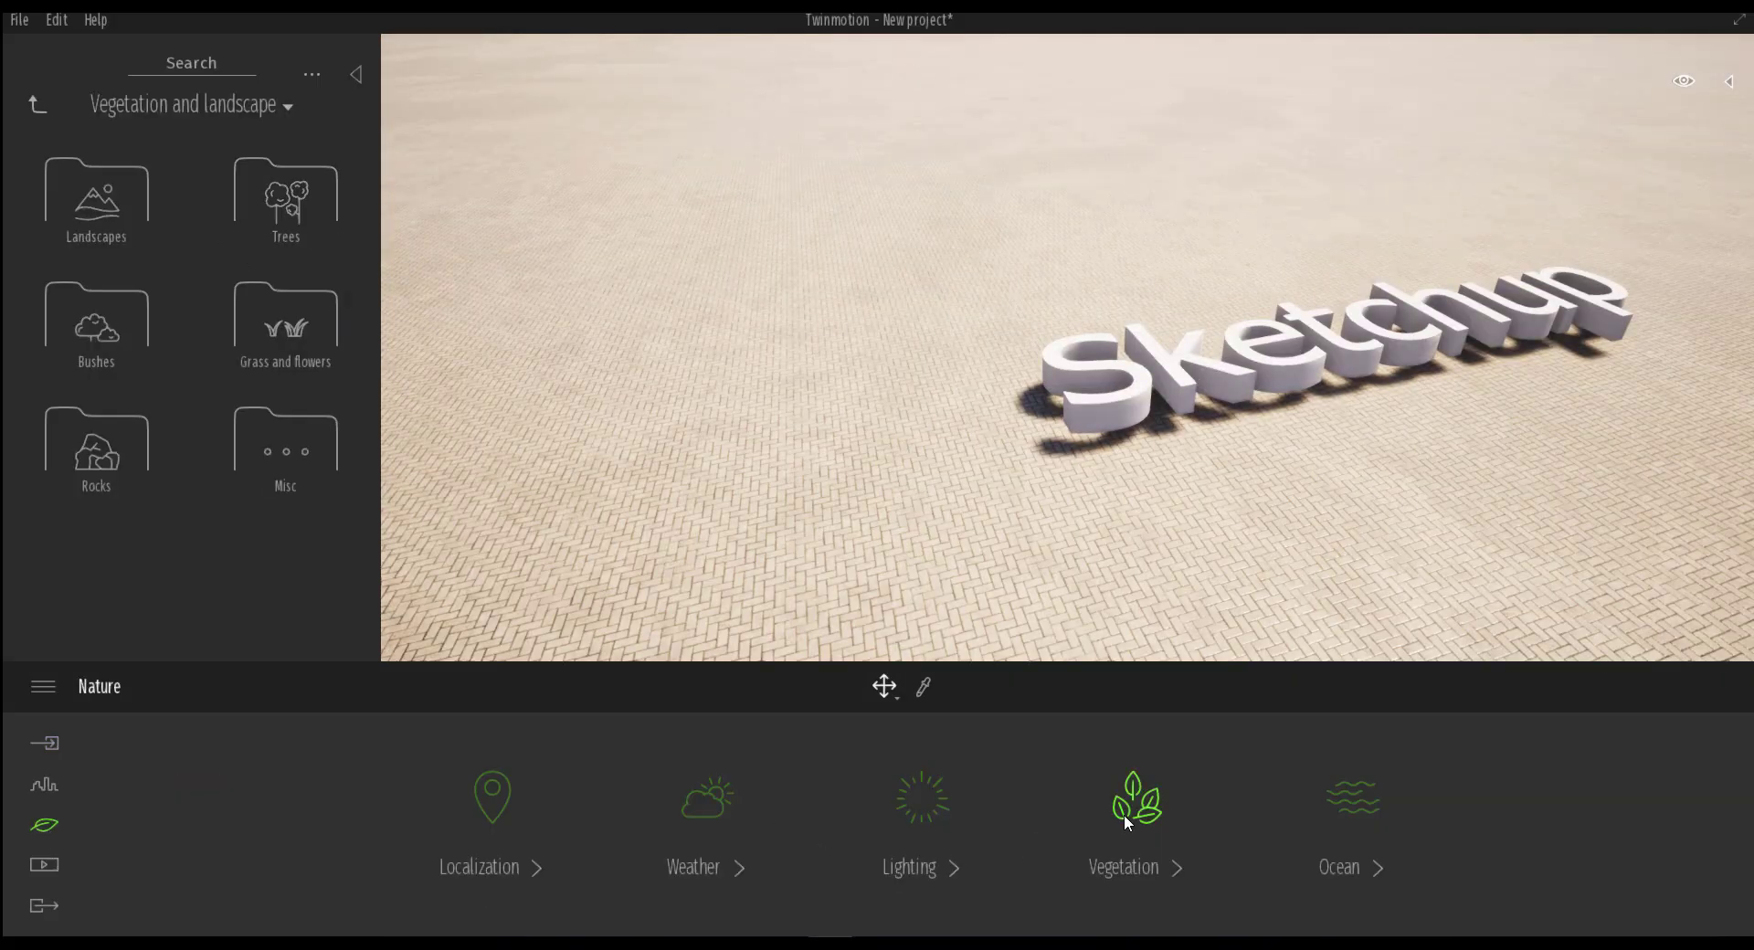
left_click(1133, 799)
left_click(286, 196)
left_click_drag(274, 407, 1105, 768)
left_click_drag(93, 512, 219, 868)
left_click_drag(280, 474, 342, 877)
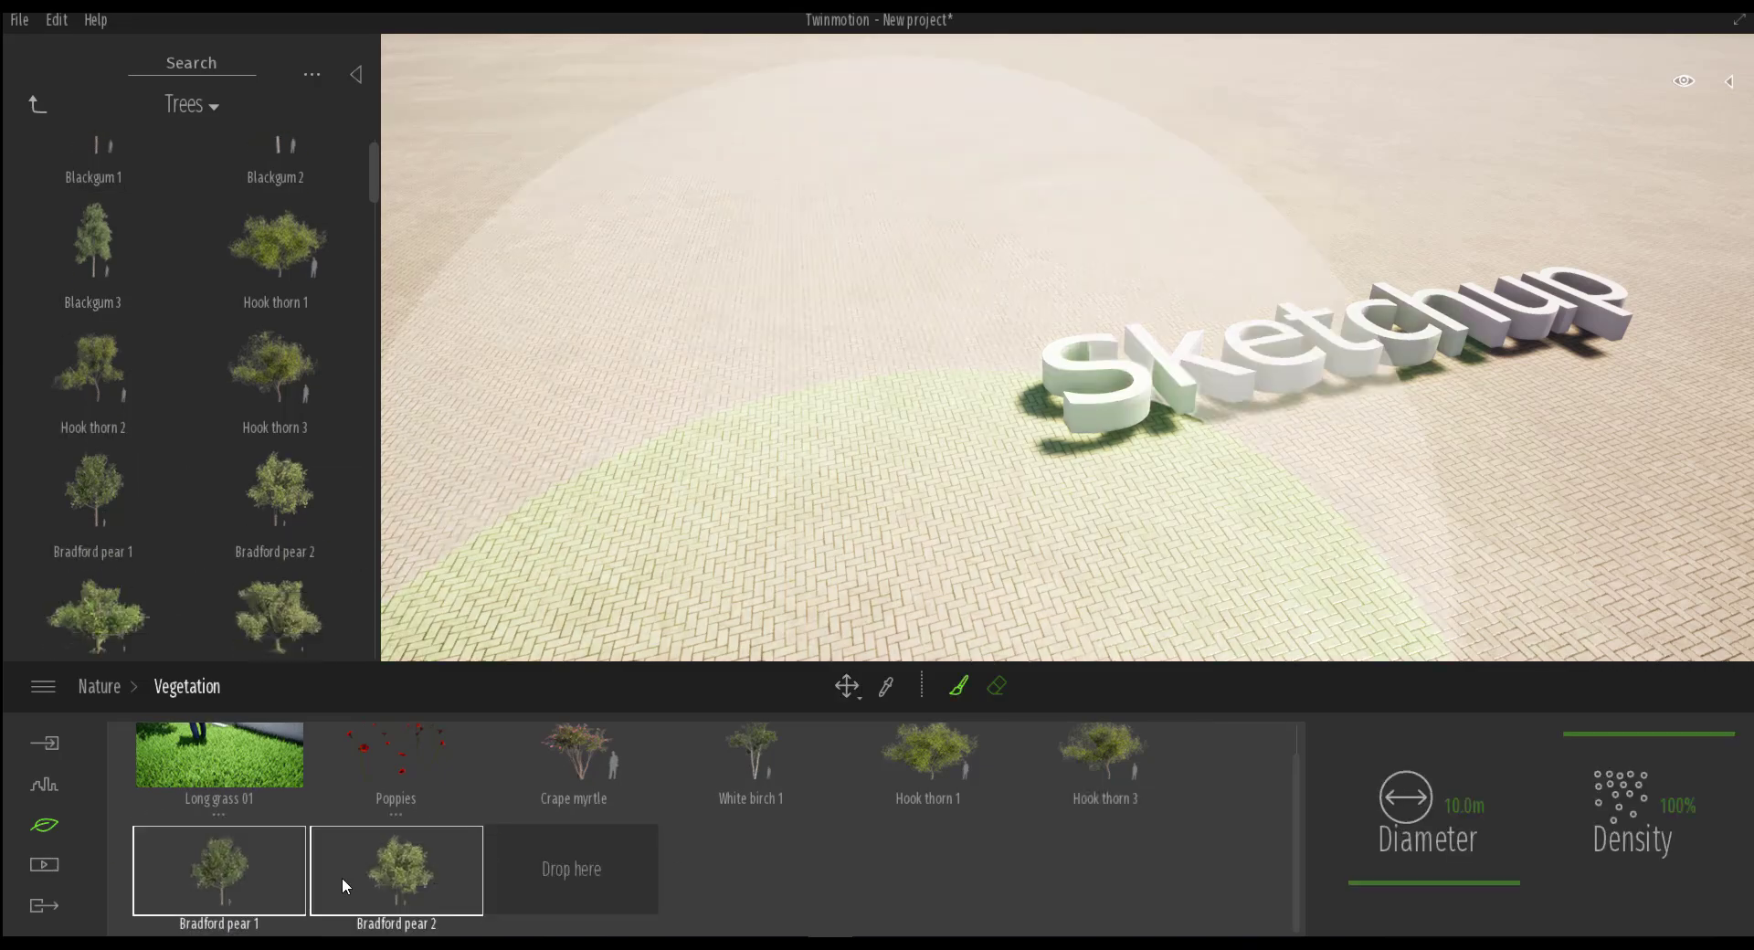
Paint grass and trees around the lettering with a 5 m brush diameter
left_click(1474, 793)
key("Return")
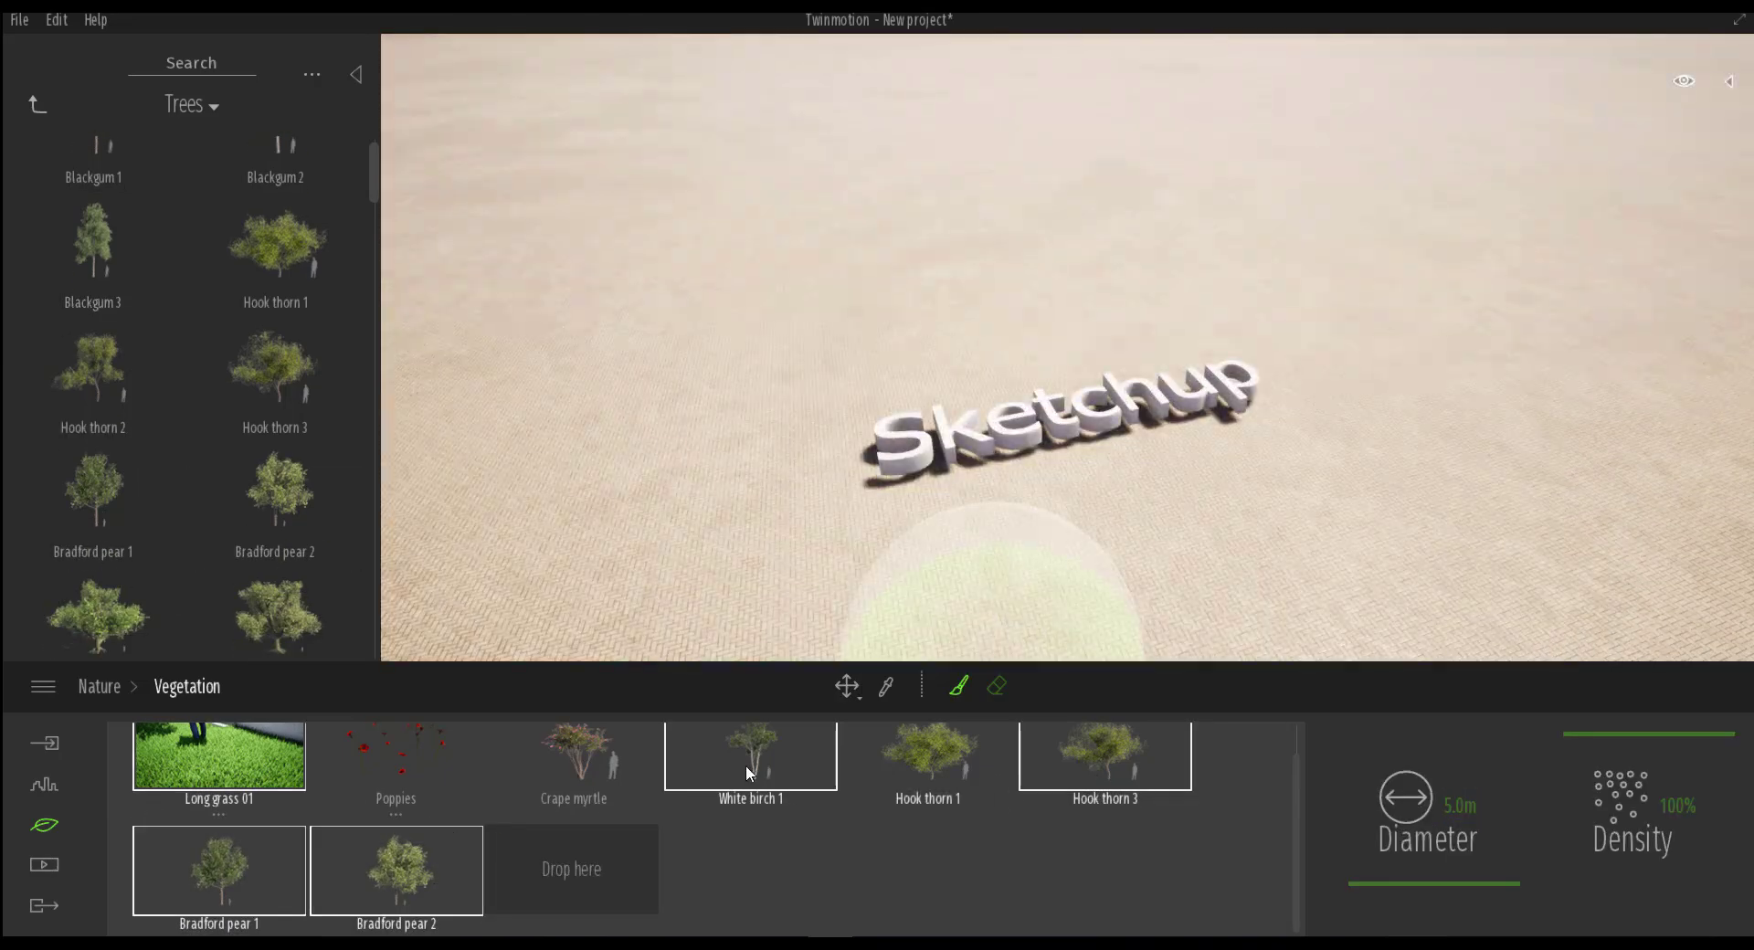
type("5.0m")
mouse_move(1005, 584)
left_mouse_down()
mouse_move(1292, 548)
mouse_move(822, 578)
mouse_move(900, 461)
mouse_move(1217, 457)
mouse_move(868, 526)
mouse_move(901, 549)
mouse_move(1449, 528)
left_mouse_up()
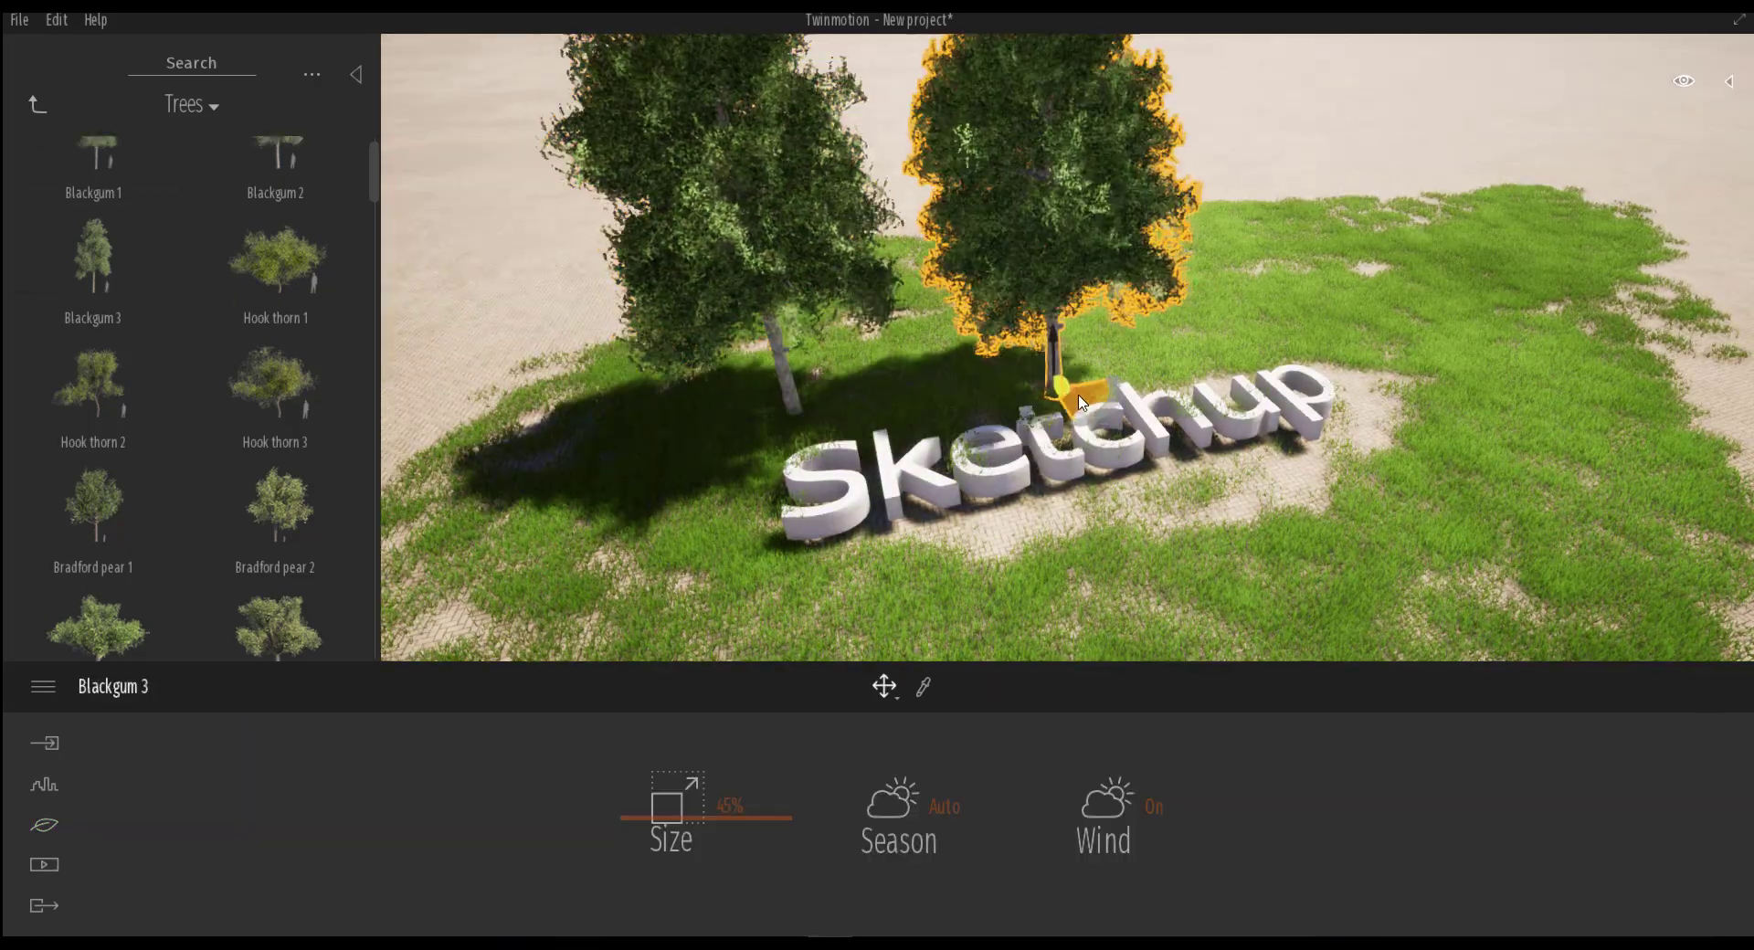
Place a Taban worker from Characters > Humans beside the Sketchup lettering
left_click(37, 105)
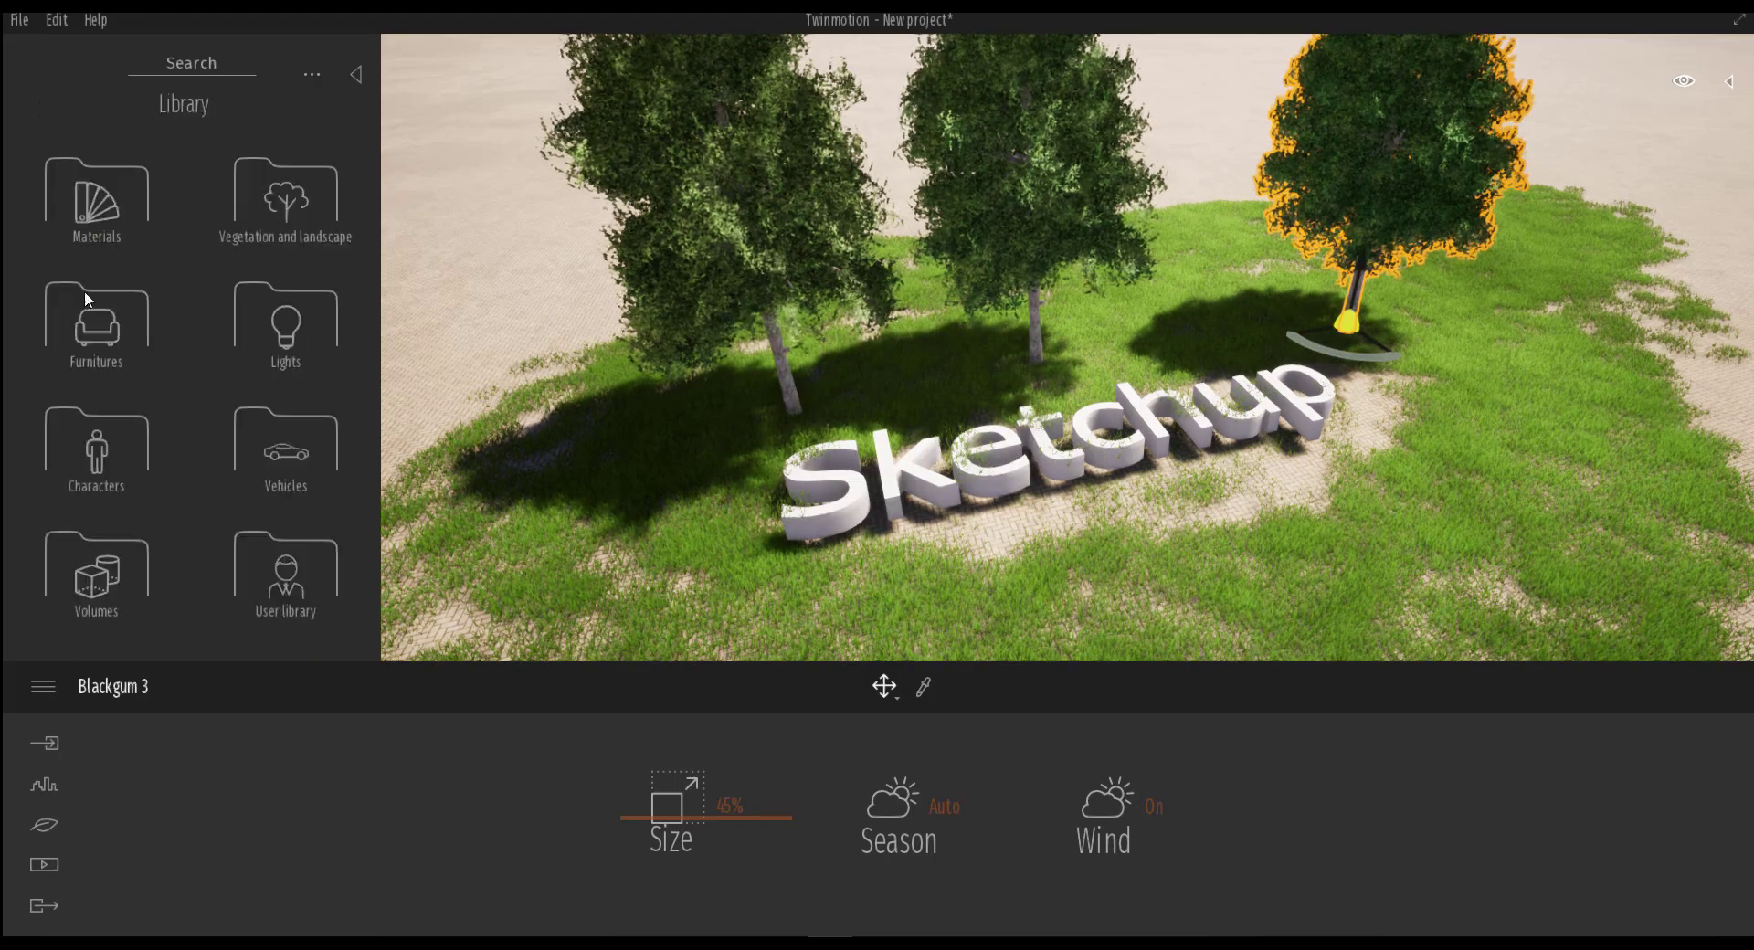
left_click(286, 563)
left_click(37, 105)
left_click(86, 302)
left_click(96, 189)
scroll(167, 447, "down", 5)
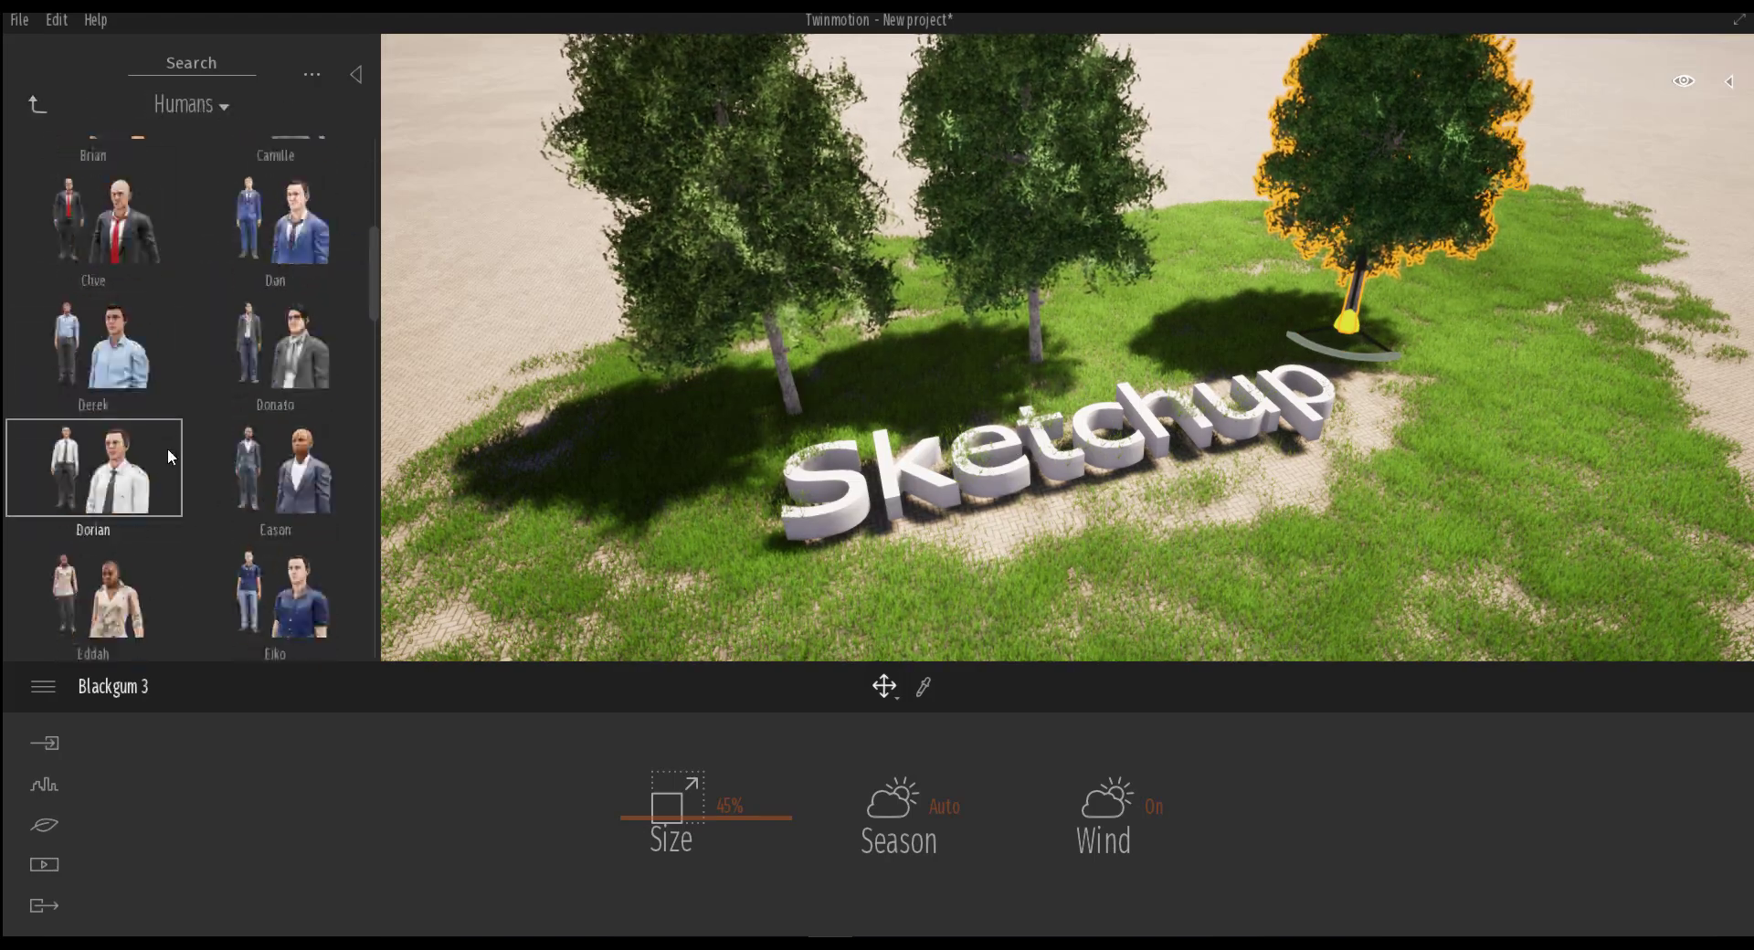
scroll(174, 437, "down", 5)
scroll(227, 411, "down", 5)
scroll(347, 432, "down", 5)
scroll(347, 441, "up", 5)
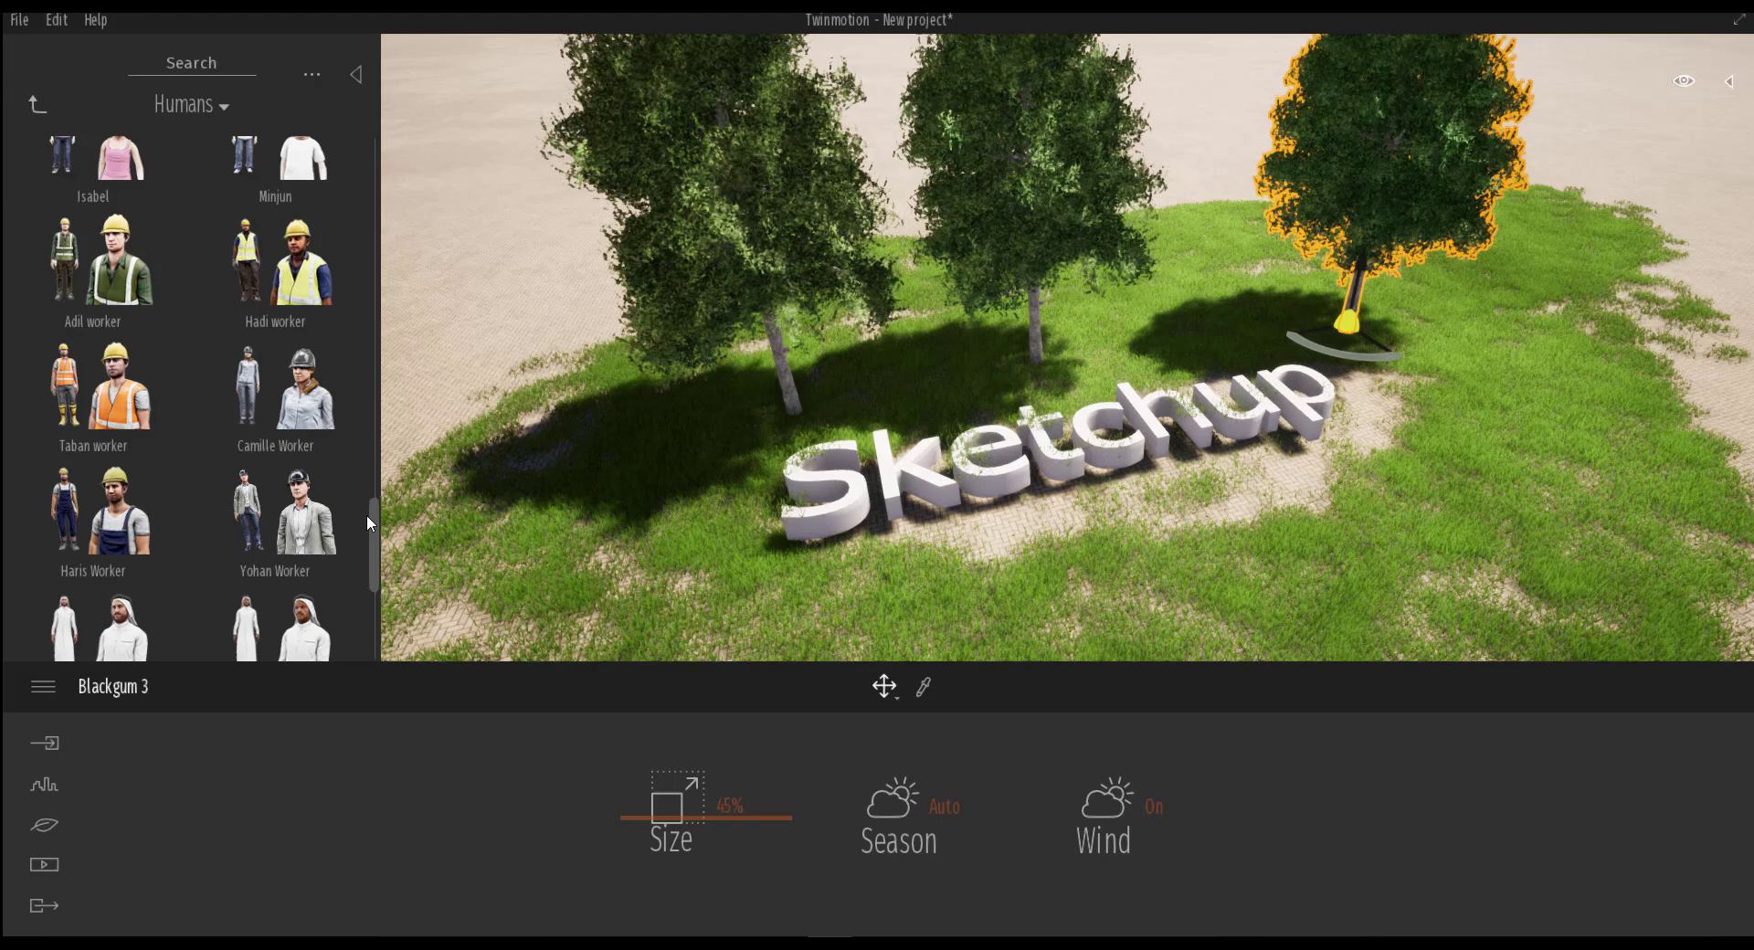
left_click_drag(117, 391, 991, 498)
key("f")
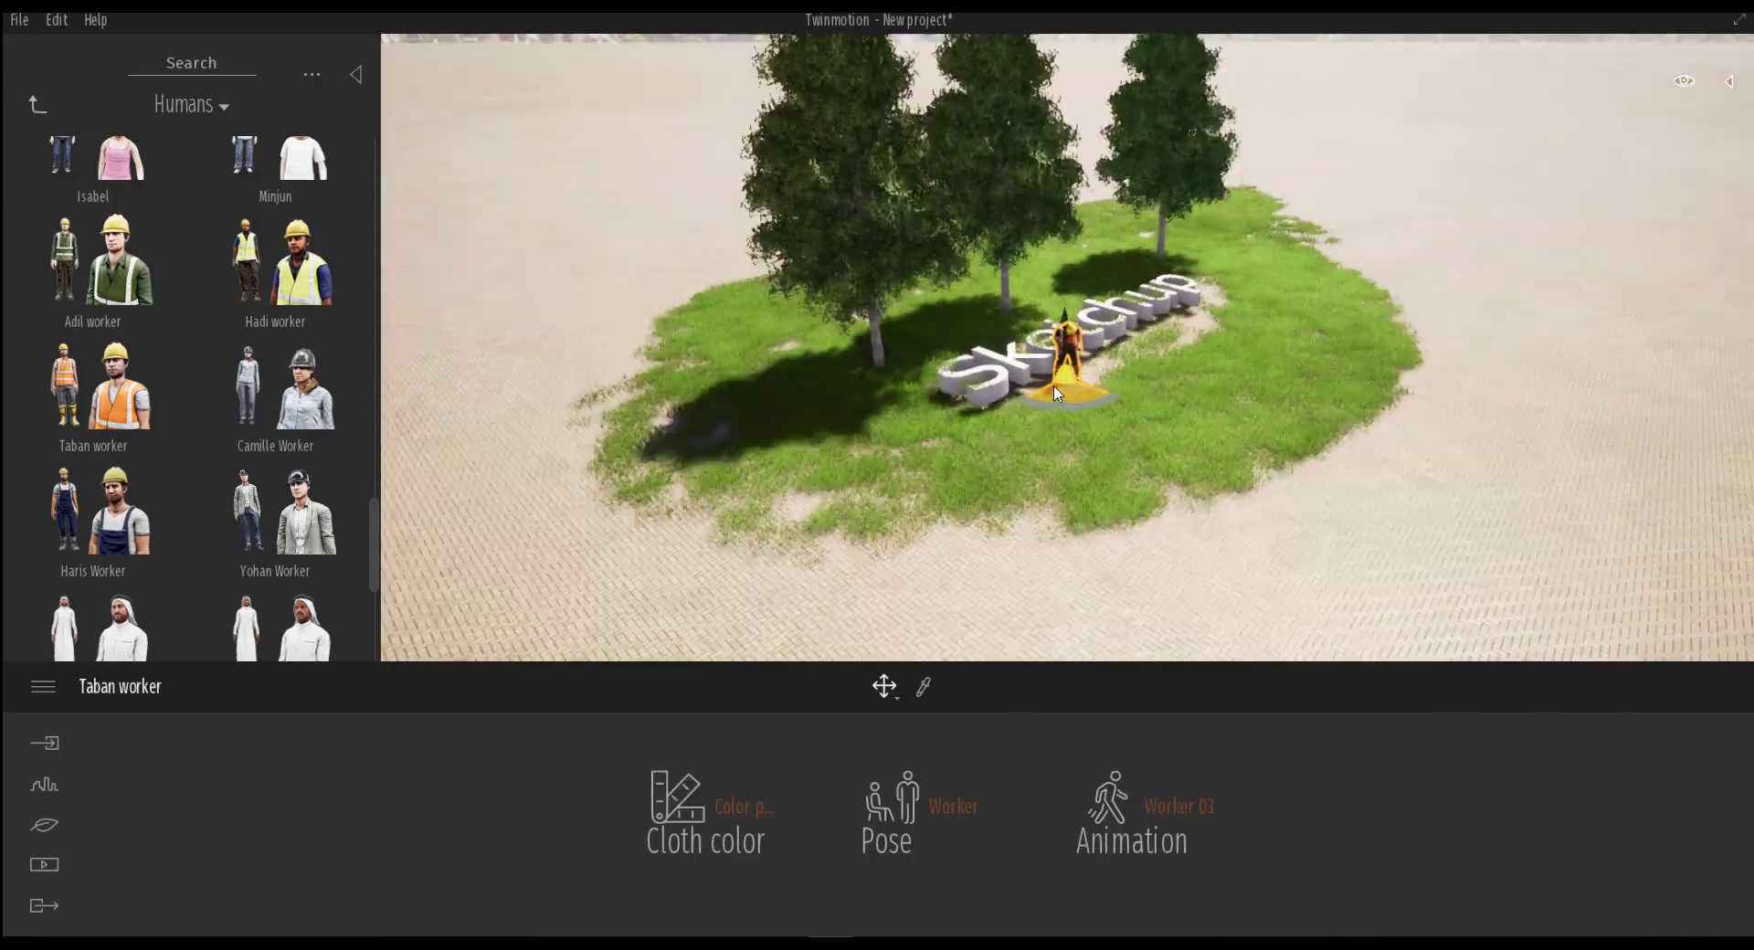
key("Escape")
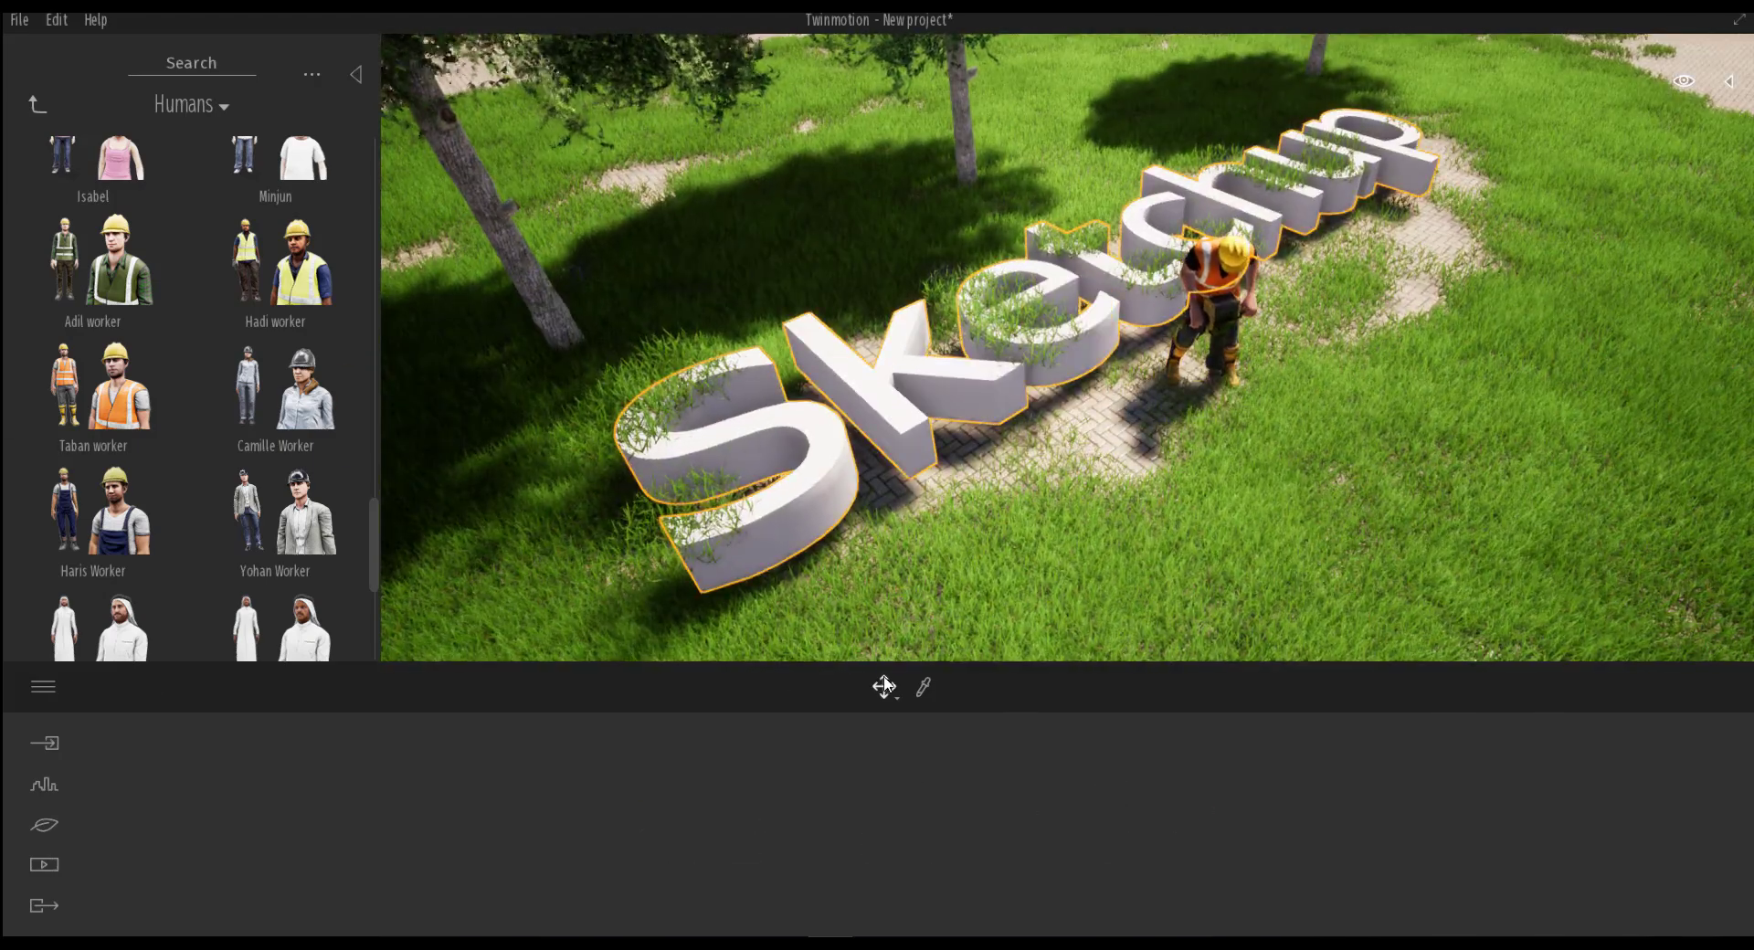
Group the lettering into a New container under Addin in the Scenegraph
left_click(1729, 80)
double_click(1516, 226)
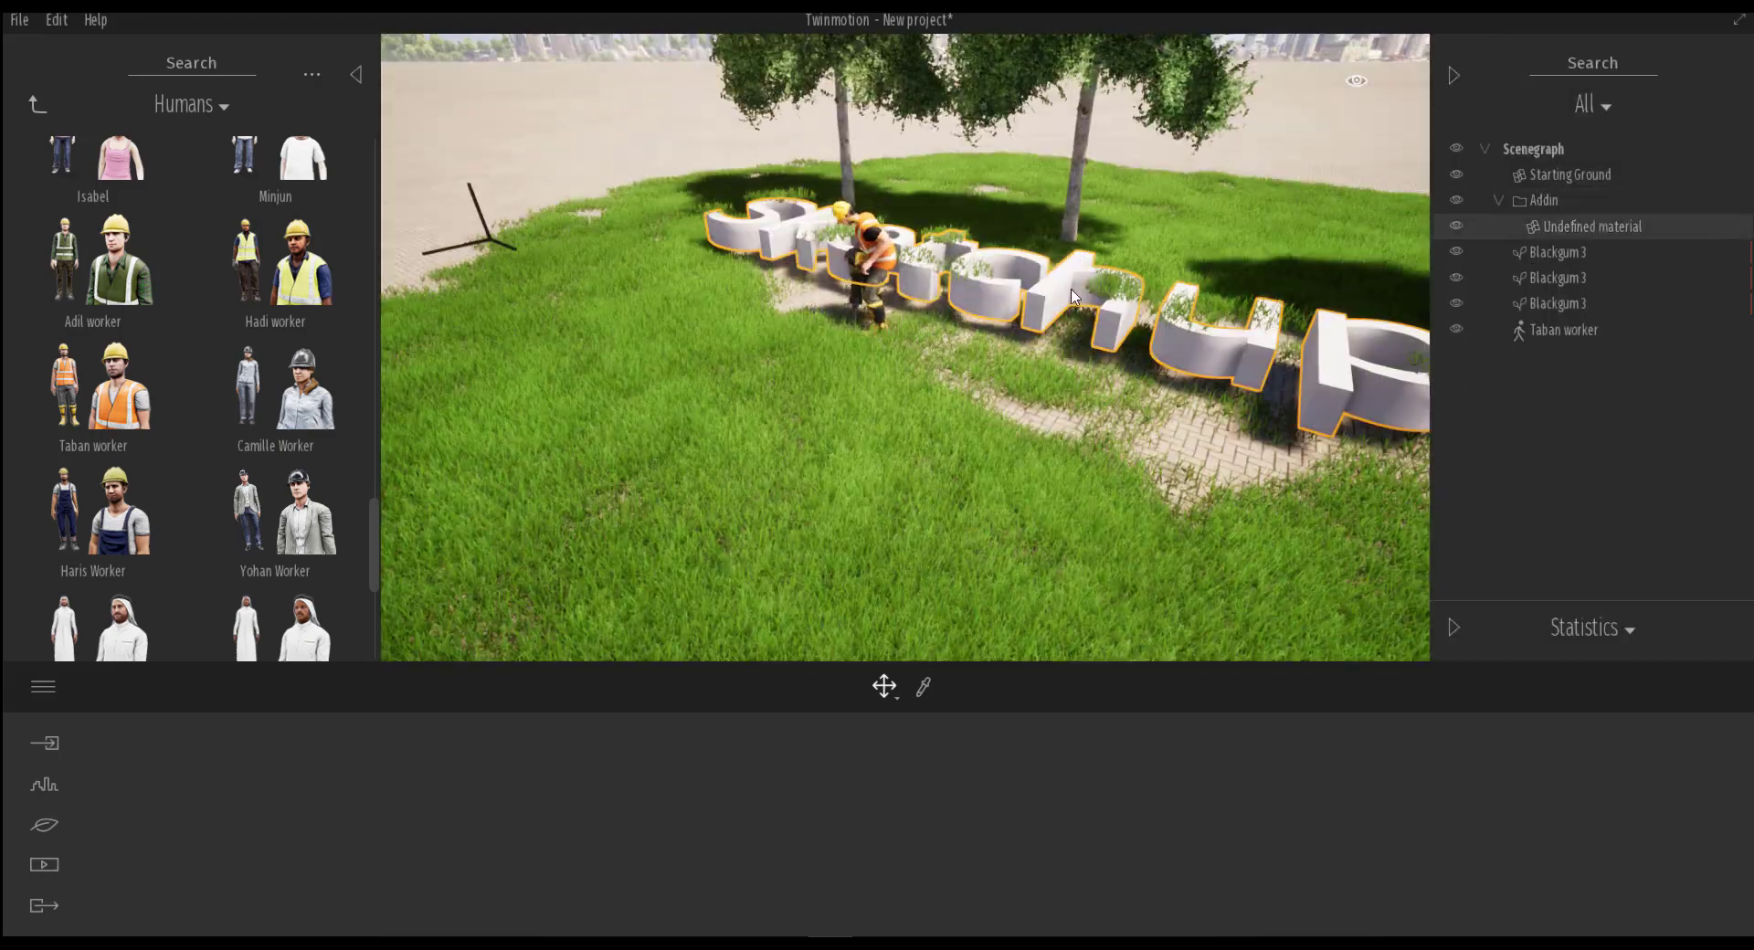
right_click(1566, 234)
left_click(1565, 247)
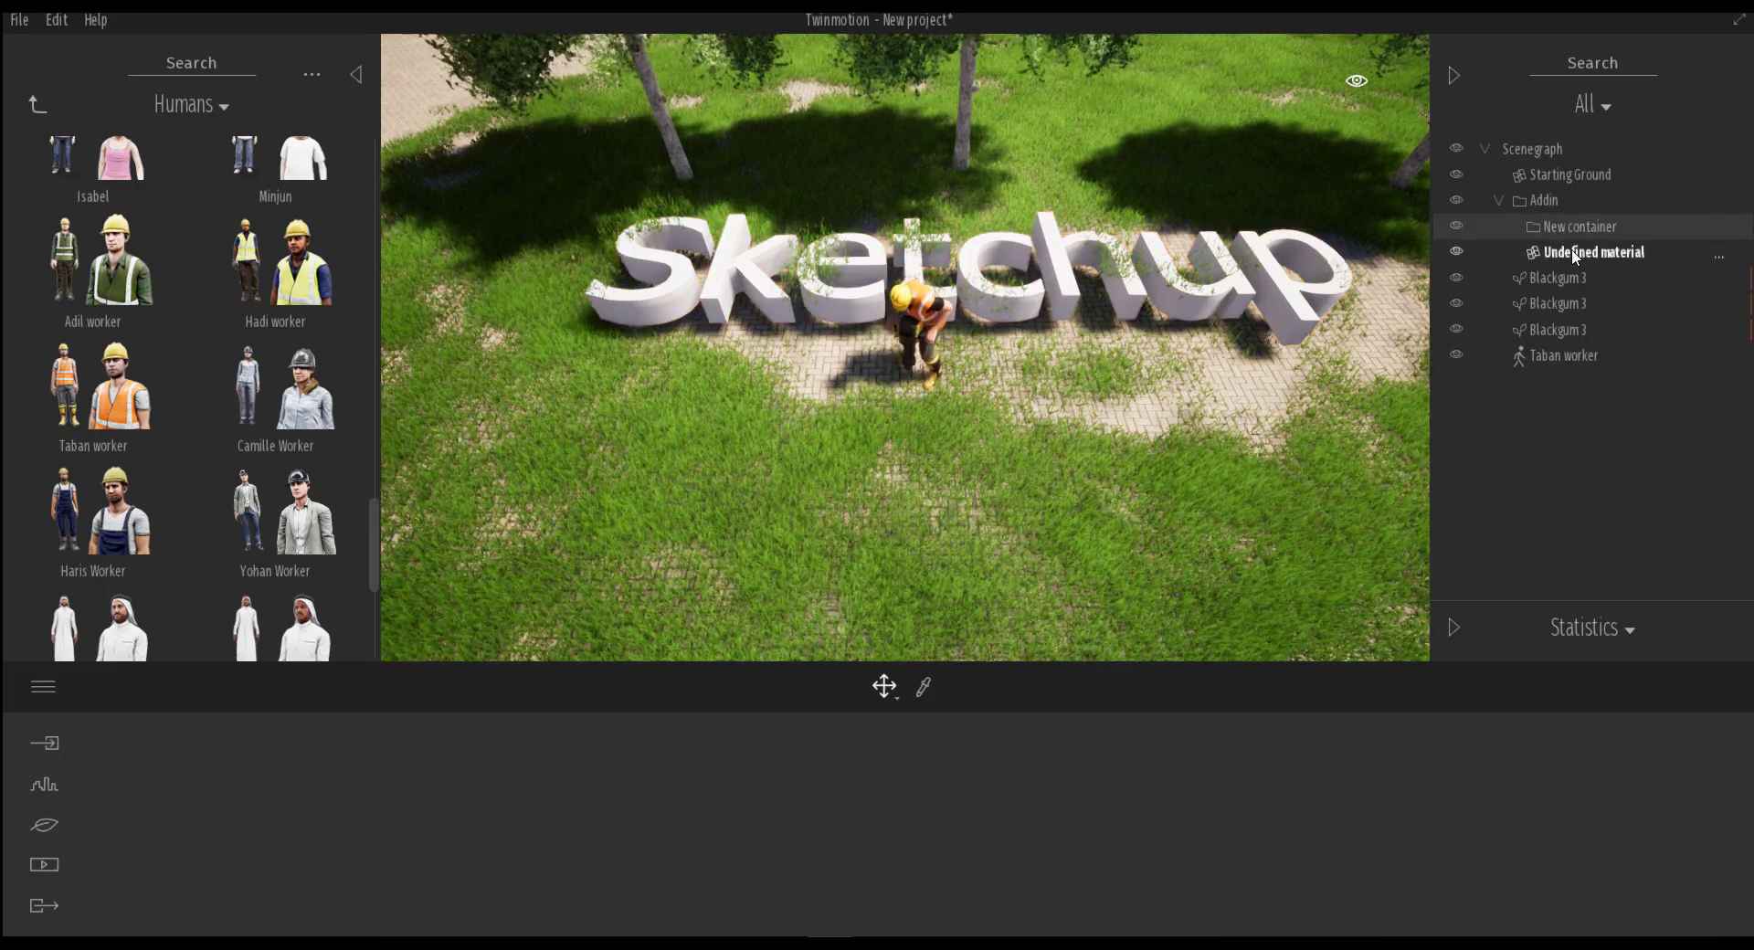
left_click_drag(1582, 260, 1581, 226)
mouse_move(804, 474)
left_mouse_down()
mouse_move(694, 429)
mouse_move(639, 249)
left_mouse_up()
left_click_drag(838, 301, 378, 497)
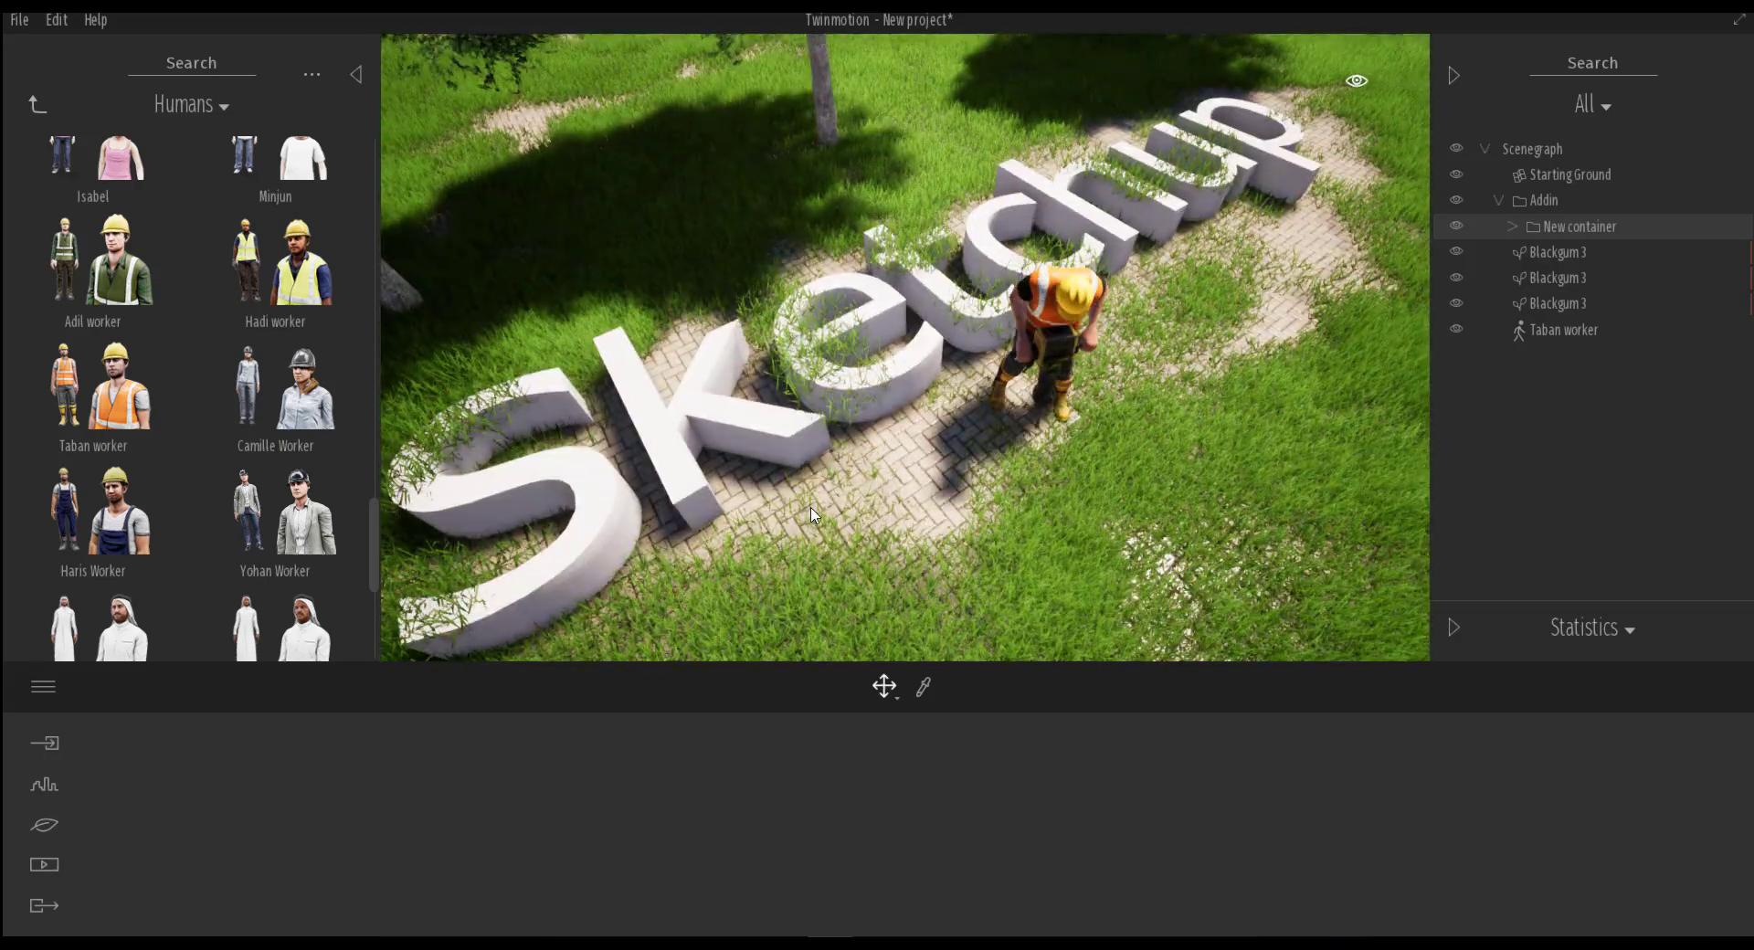
scroll(736, 489, "down", 3)
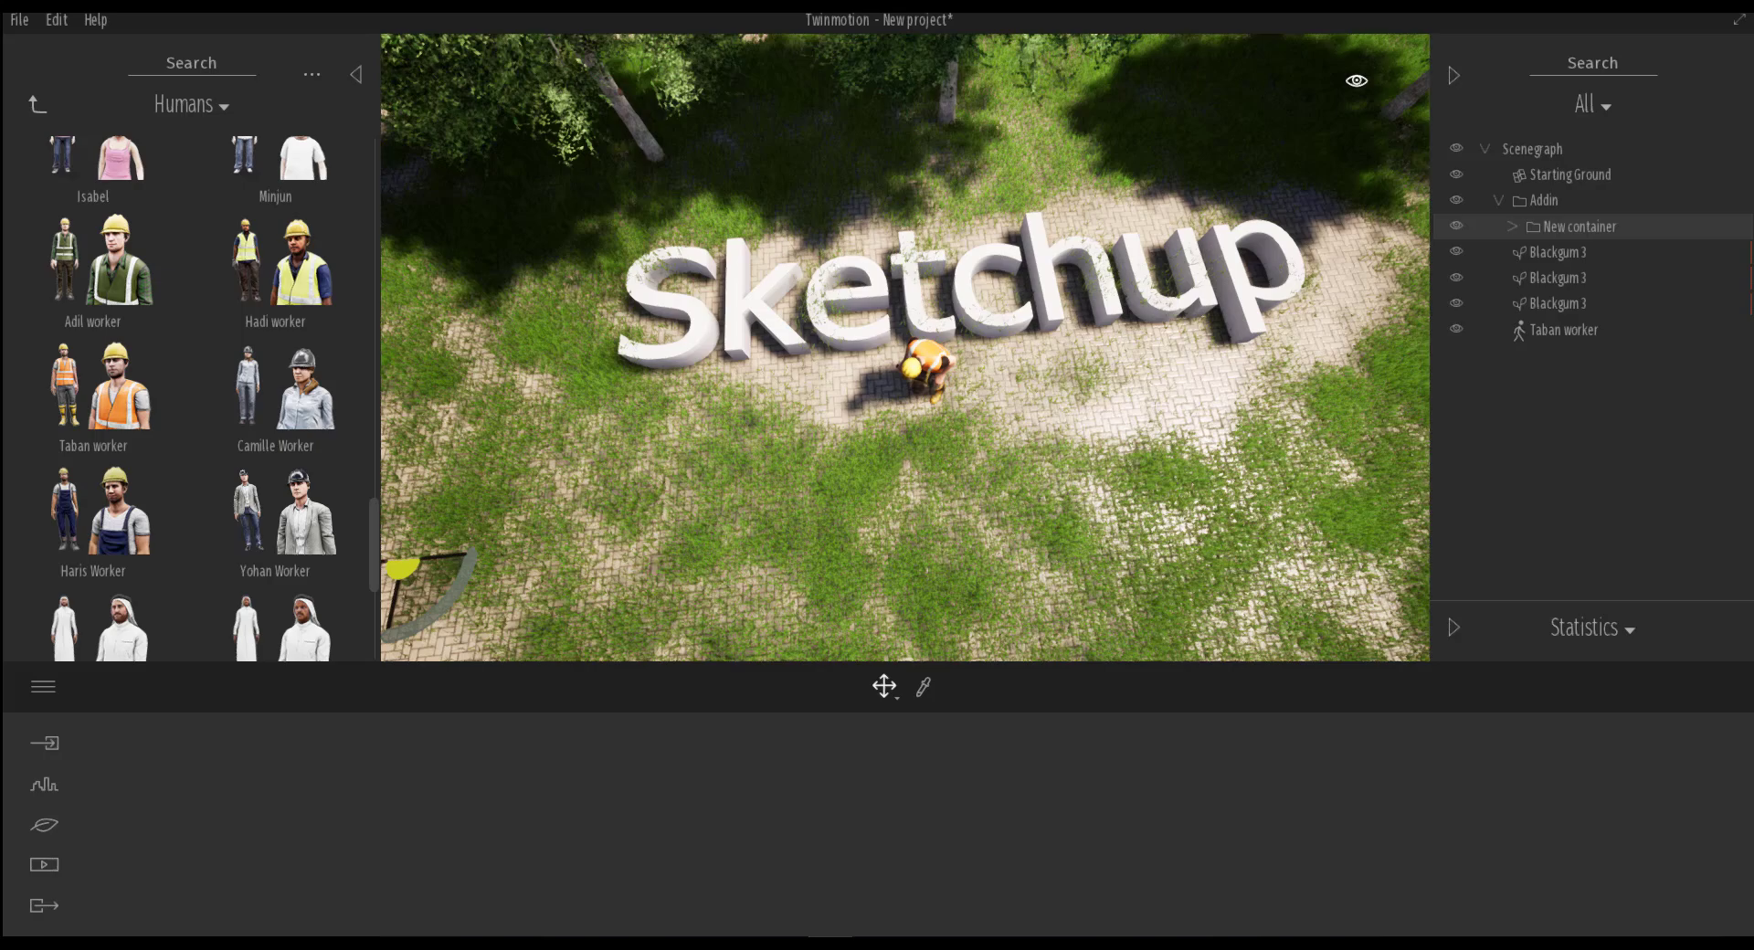
scroll(736, 489, "up", 3)
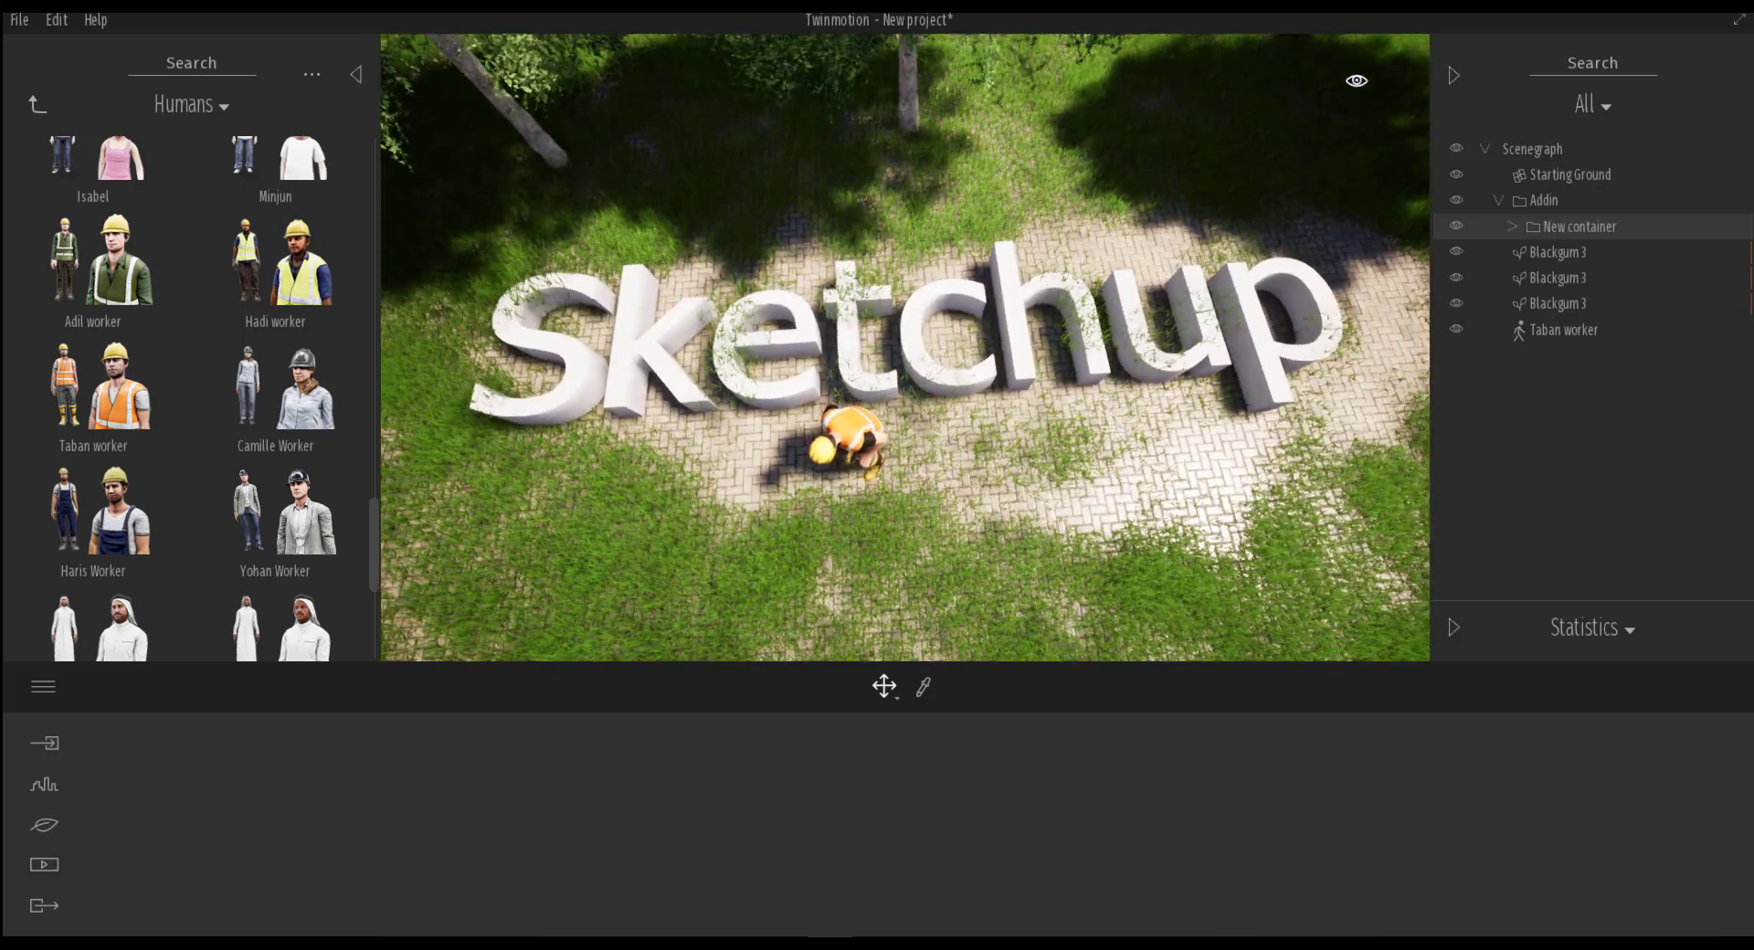